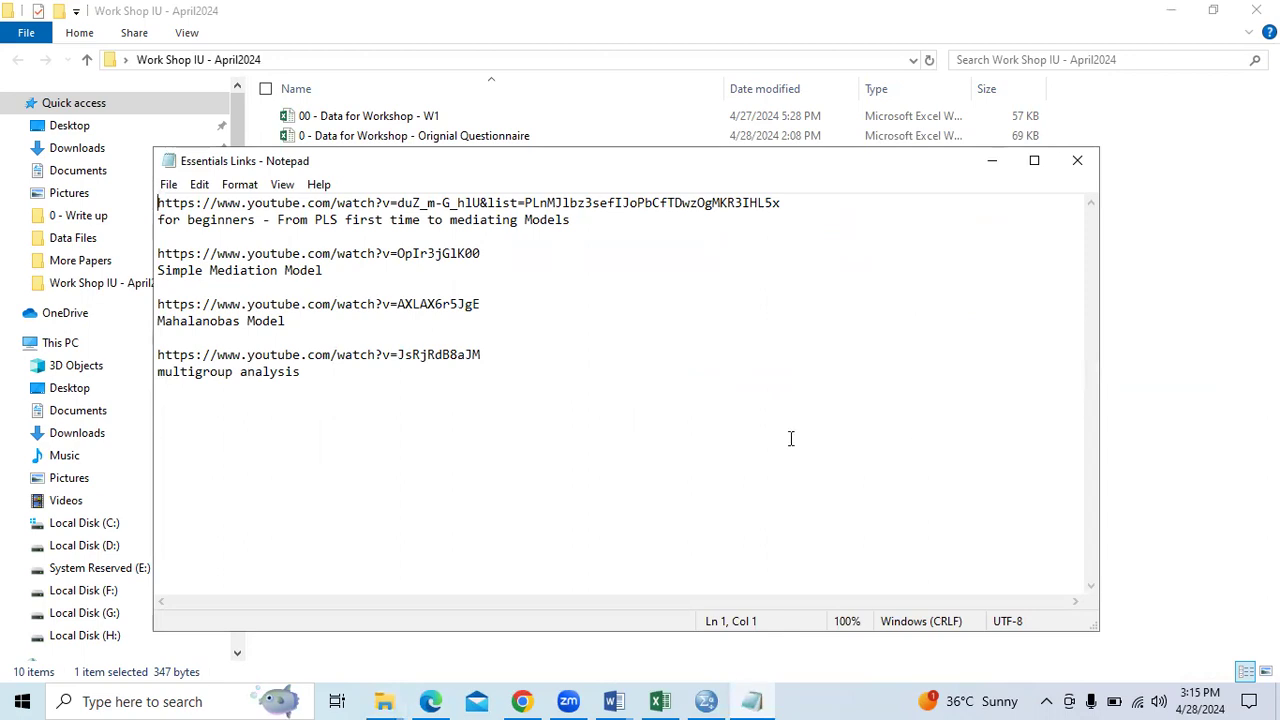
Highlight the "multigroup analysis" line in the Essentials Links note and switch to the thesis PDF in Edge
drag(300, 372, 157, 372)
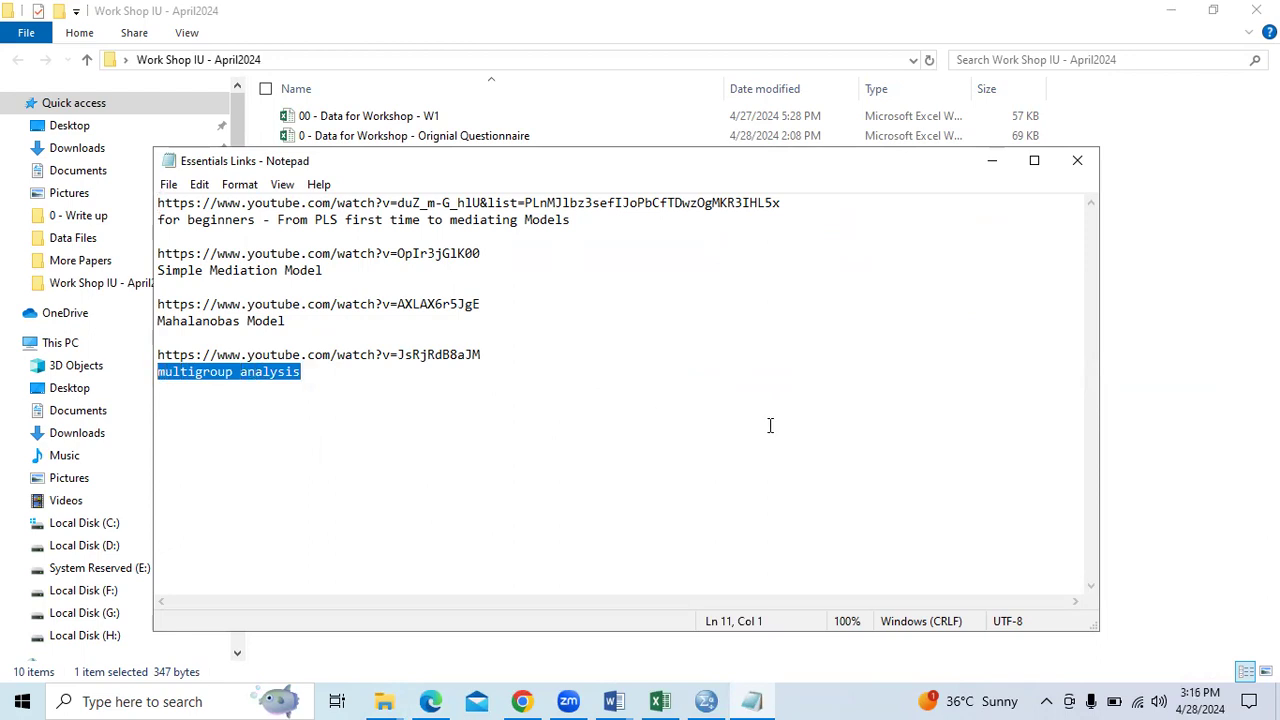
click(992, 161)
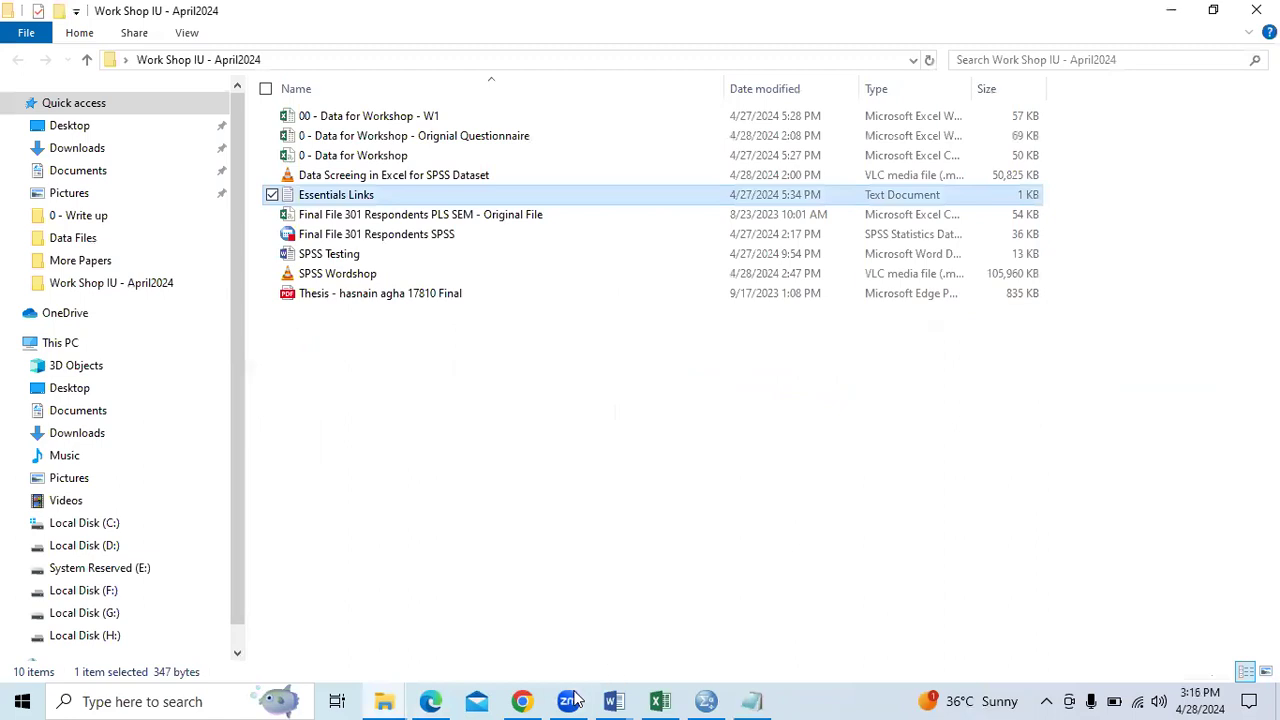
click(430, 701)
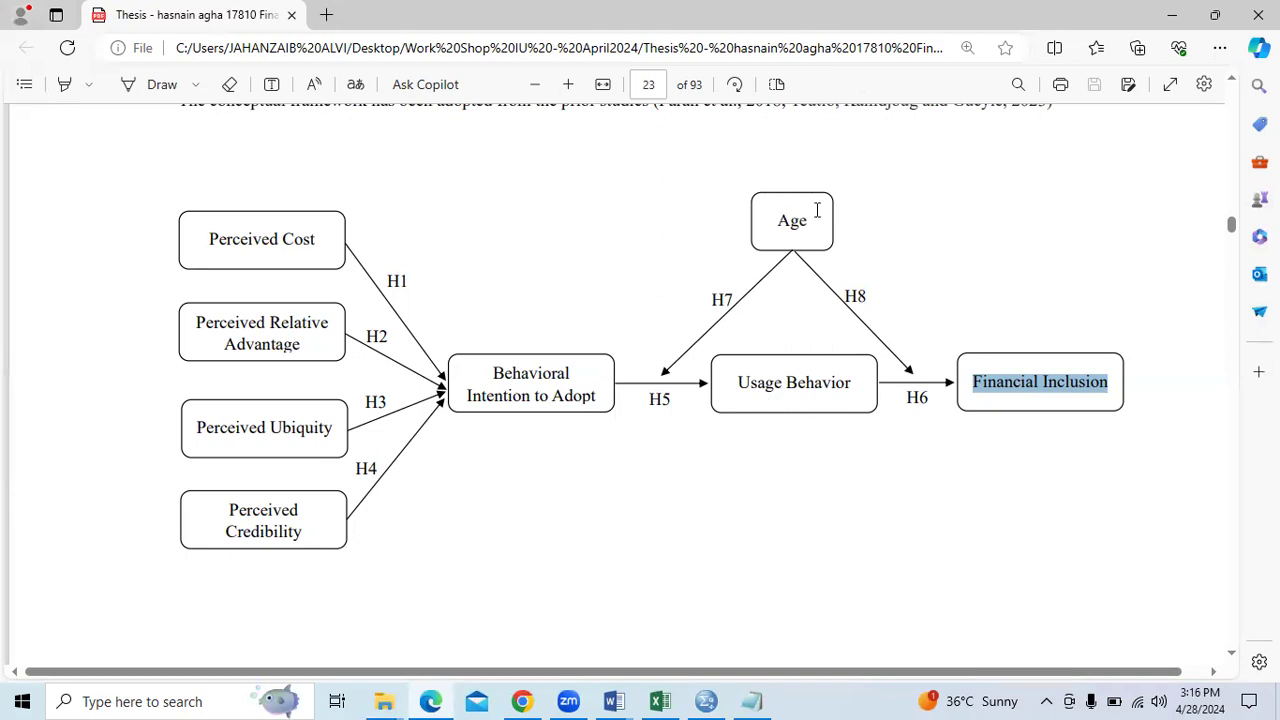
Highlight the Age moderator and the Financial Inclusion construct in the thesis's conceptual framework diagram
scroll(787, 302, up, 3)
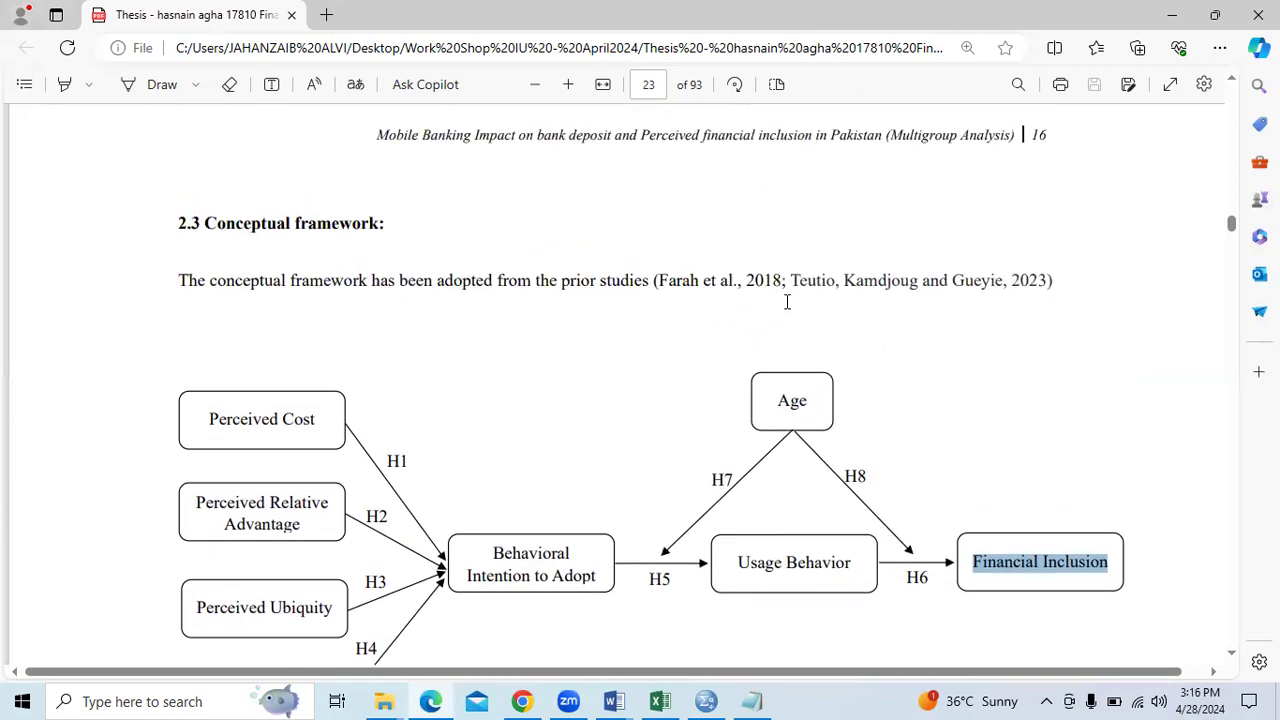
drag(781, 401, 812, 406)
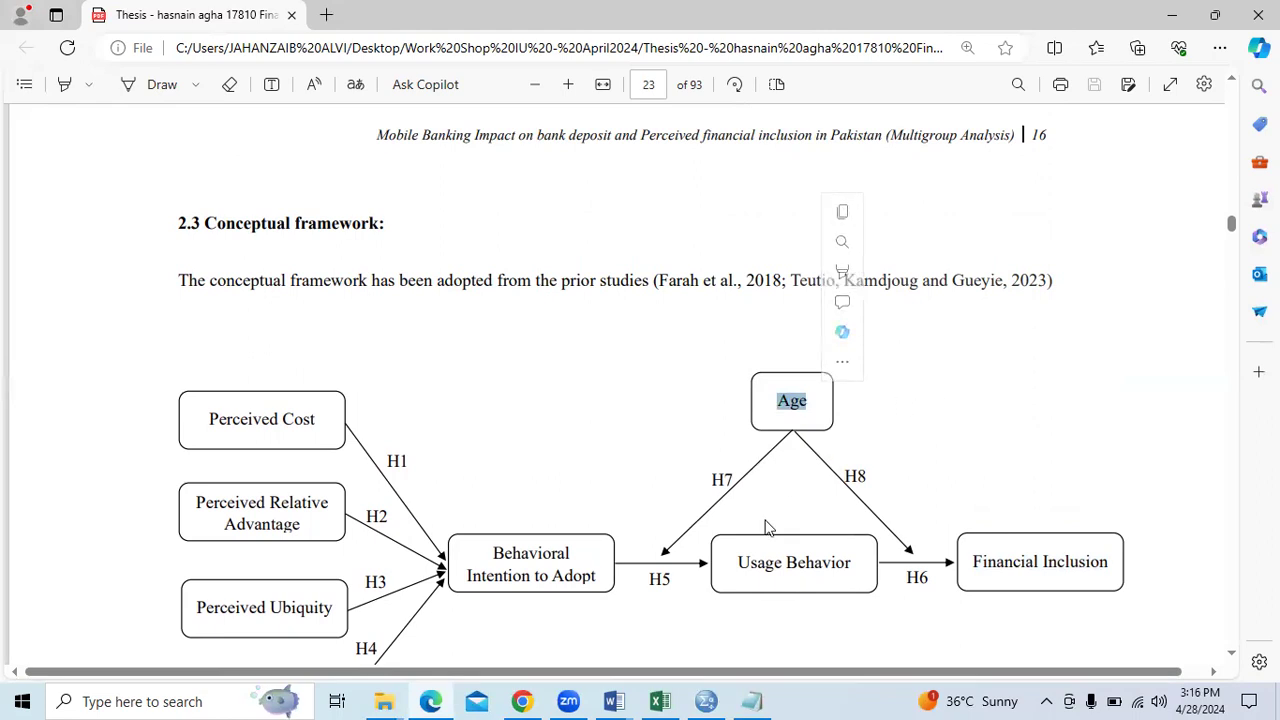
scroll(1007, 424, down, 1)
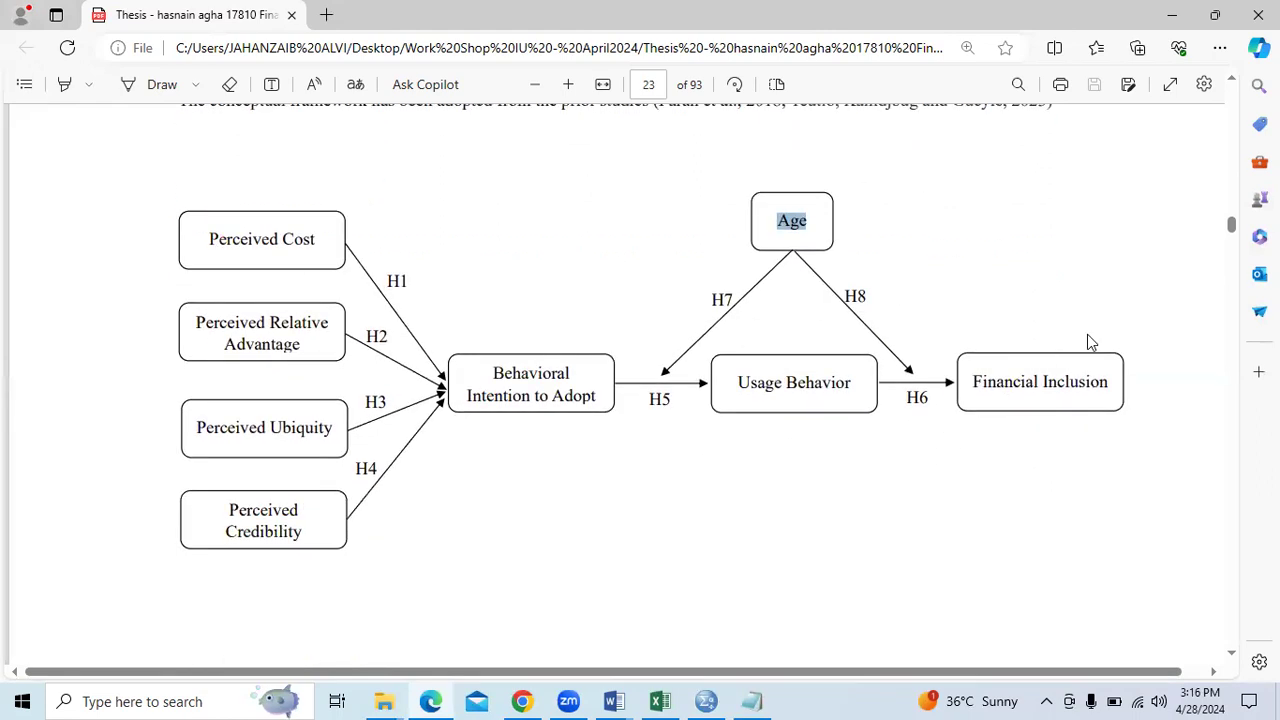
scroll(1106, 335, down, 5)
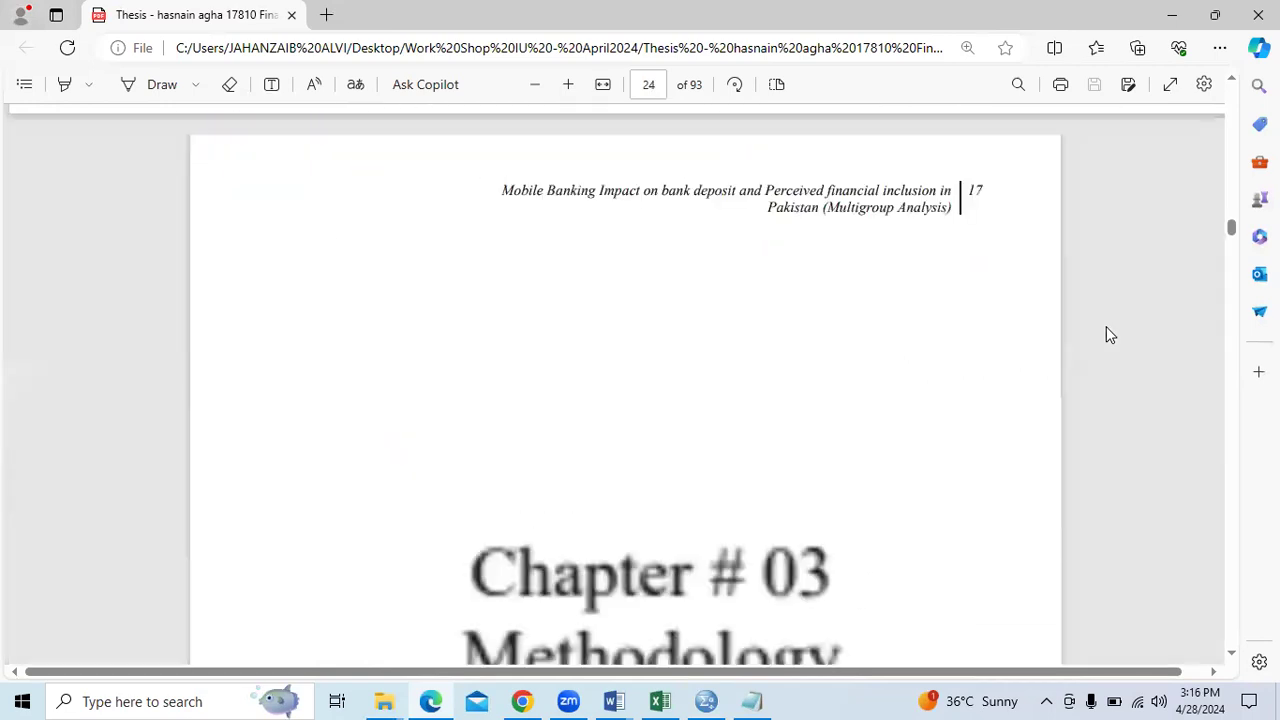
scroll(1106, 335, up, 4)
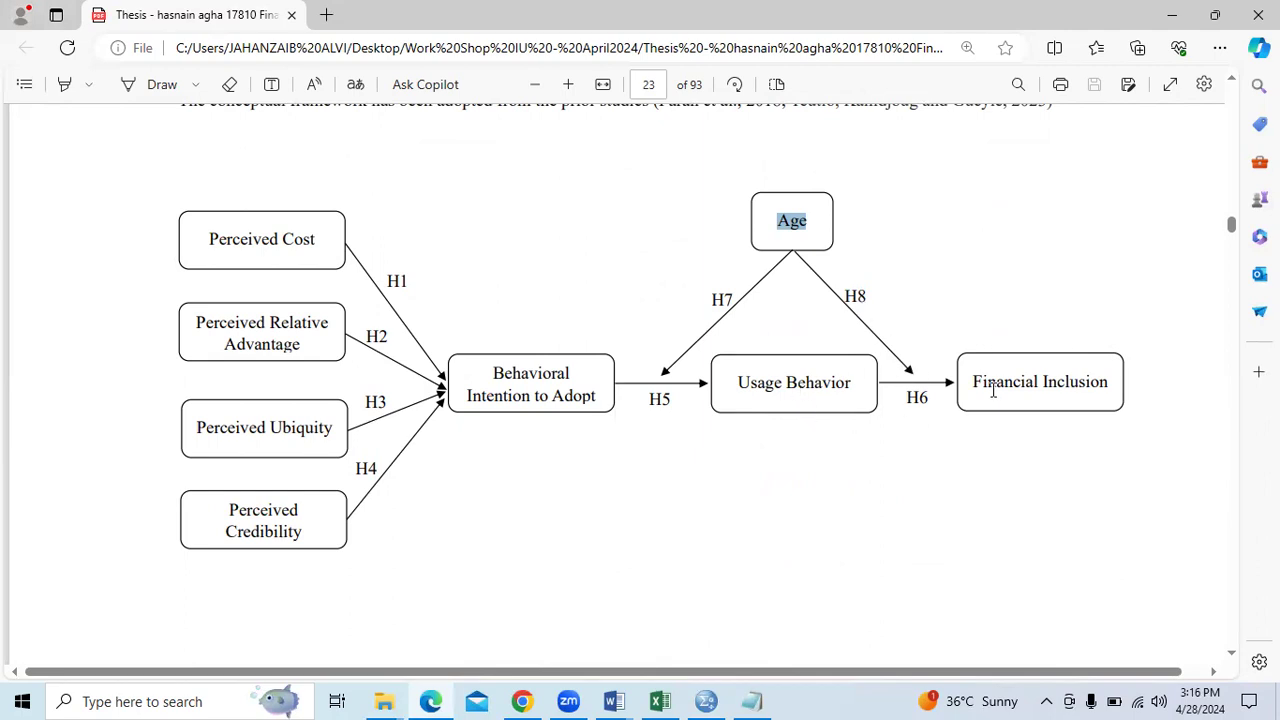
drag(972, 382, 1115, 381)
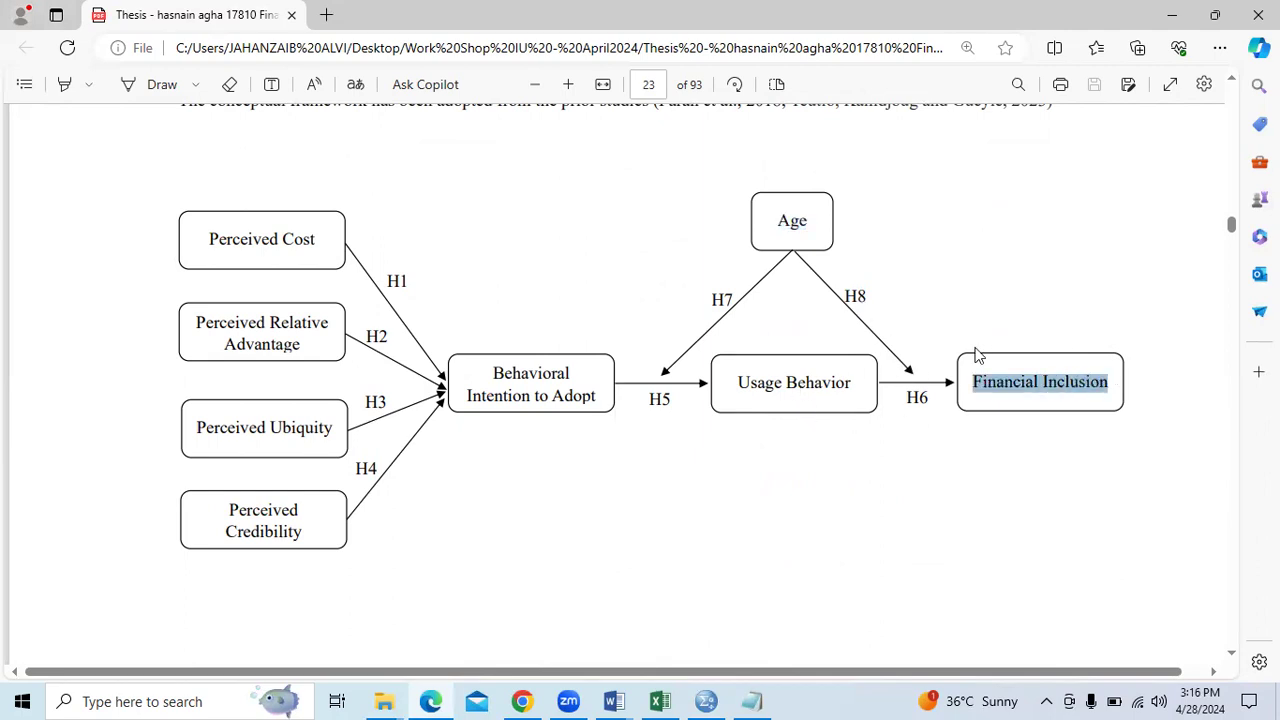
double_click(790, 233)
Browse the thesis from the methodology chapter to the Measurement Model diagram on PDF page 37
scroll(1048, 319, down, 7)
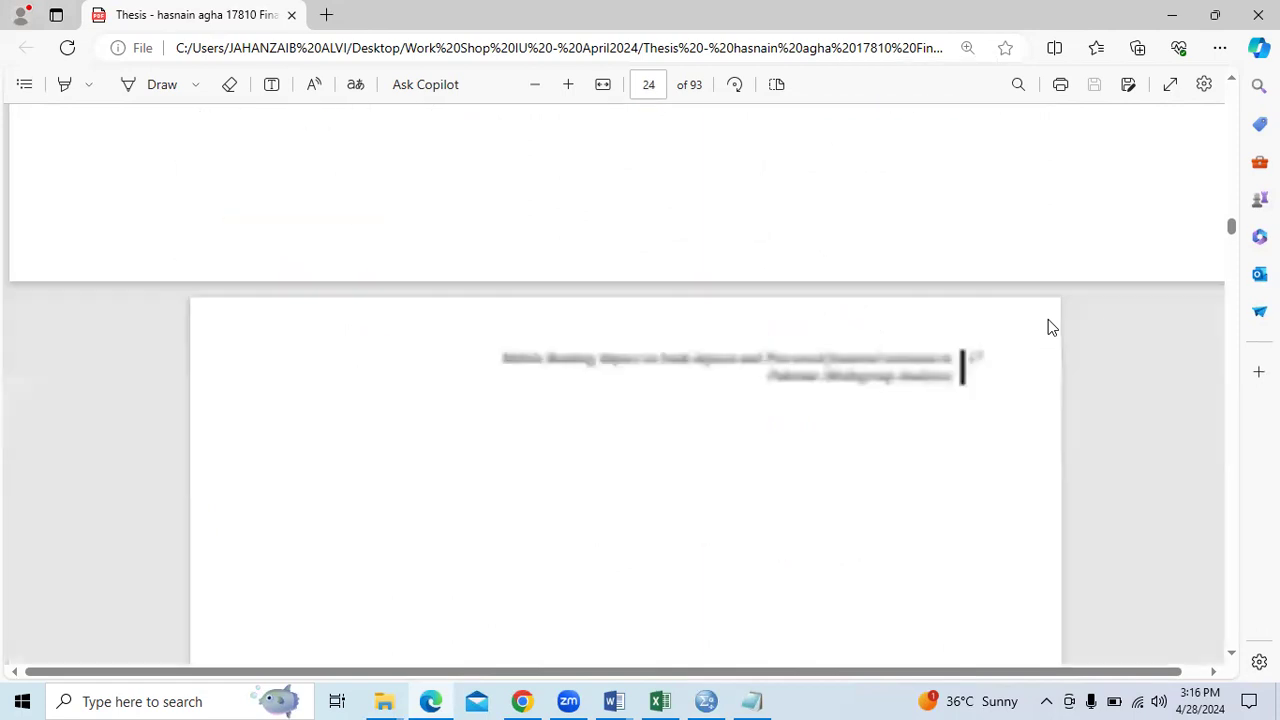
scroll(1049, 327, down, 15)
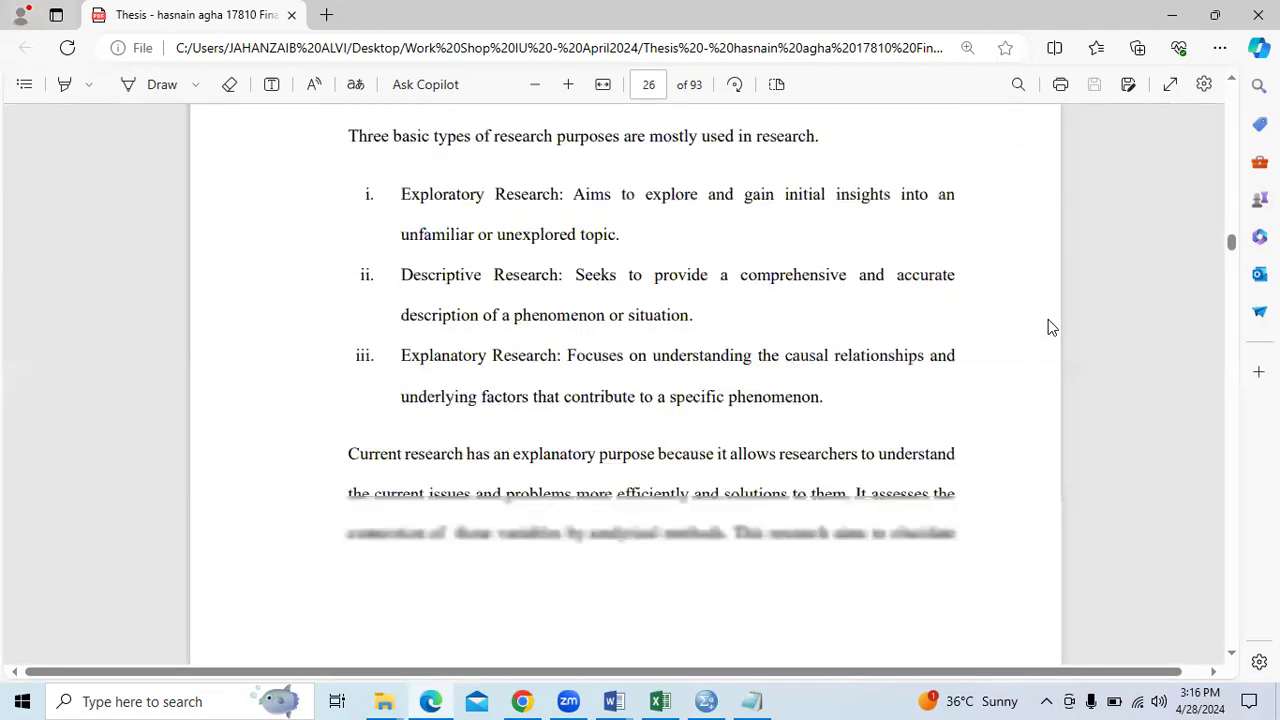
scroll(1050, 327, down, 15)
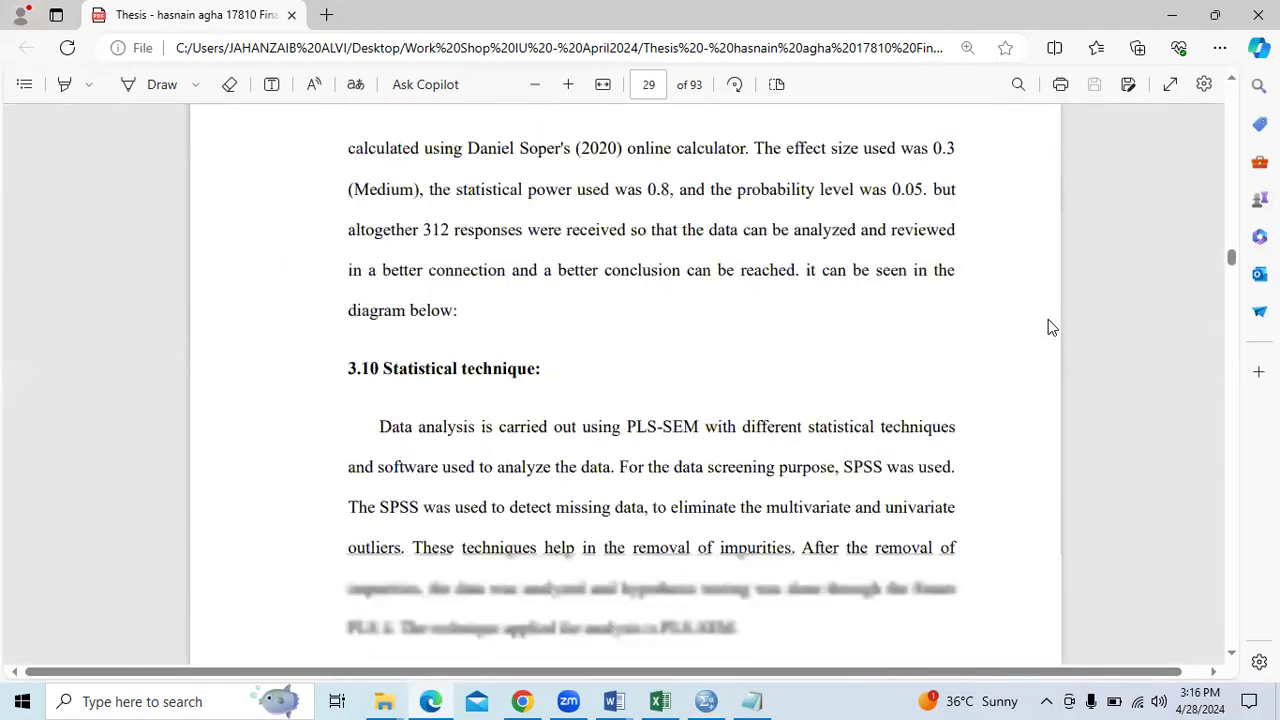
scroll(1048, 327, down, 15)
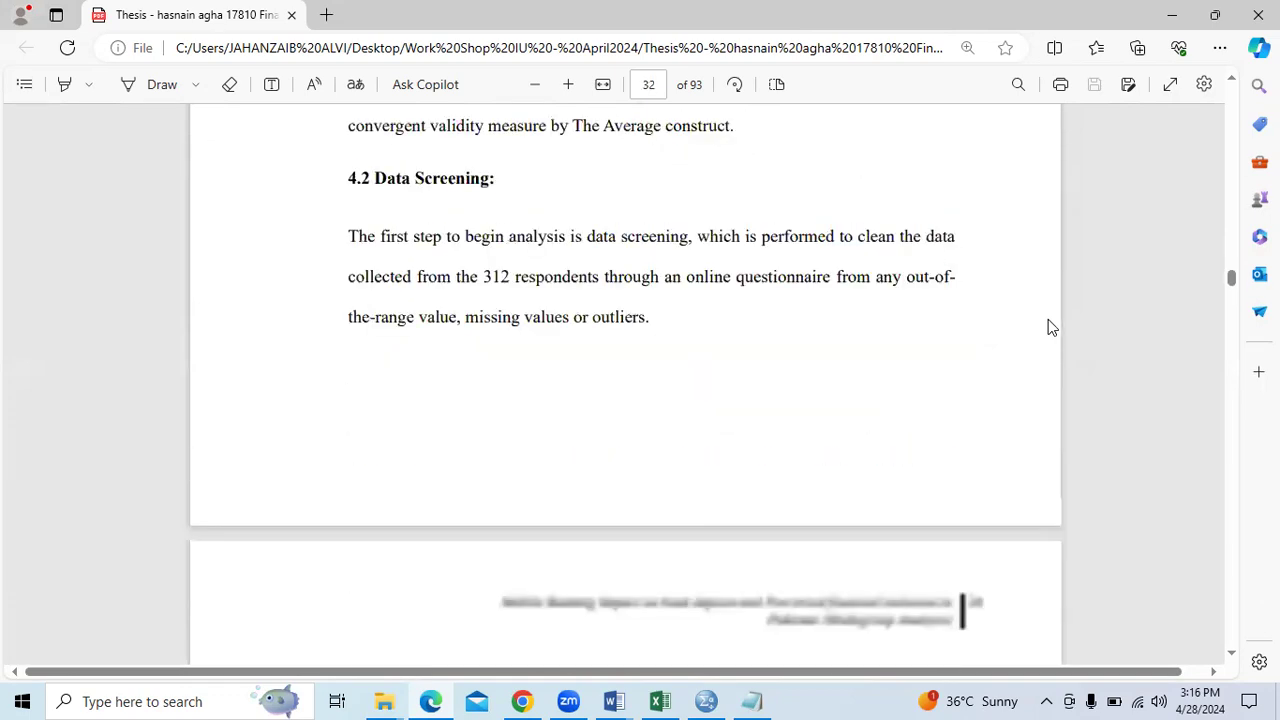
scroll(1048, 327, down, 15)
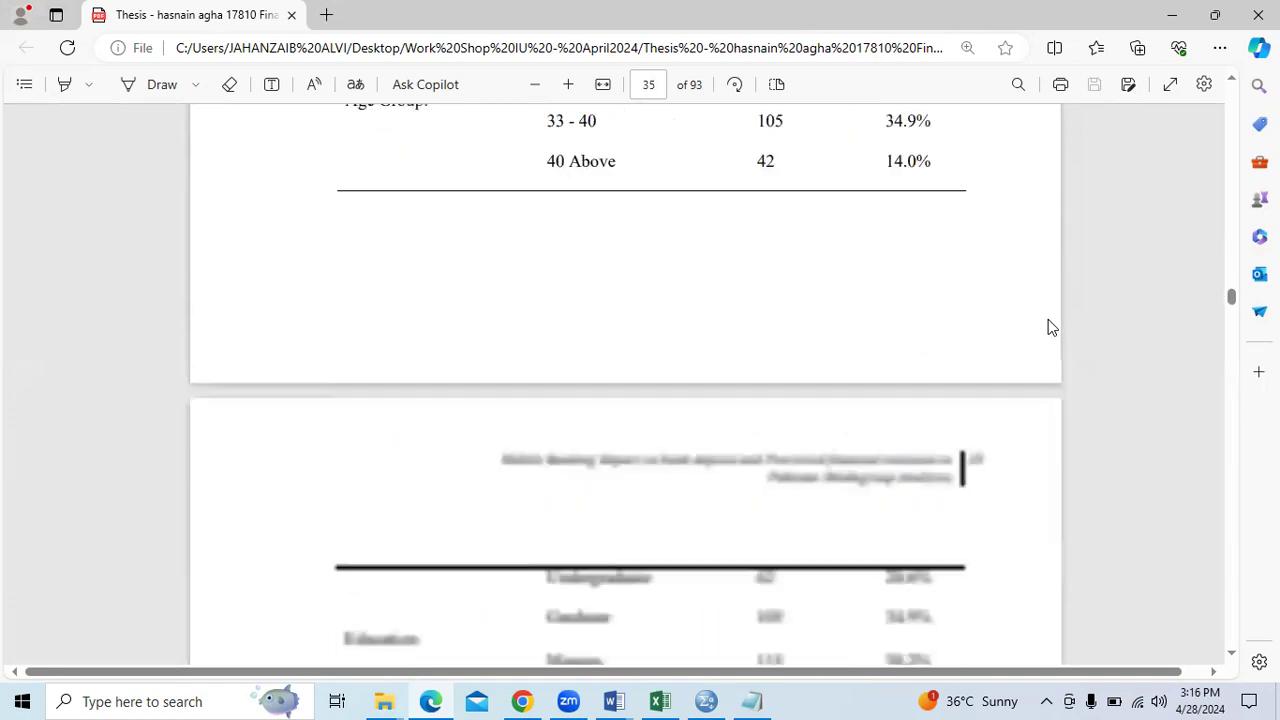
scroll(1048, 327, down, 12)
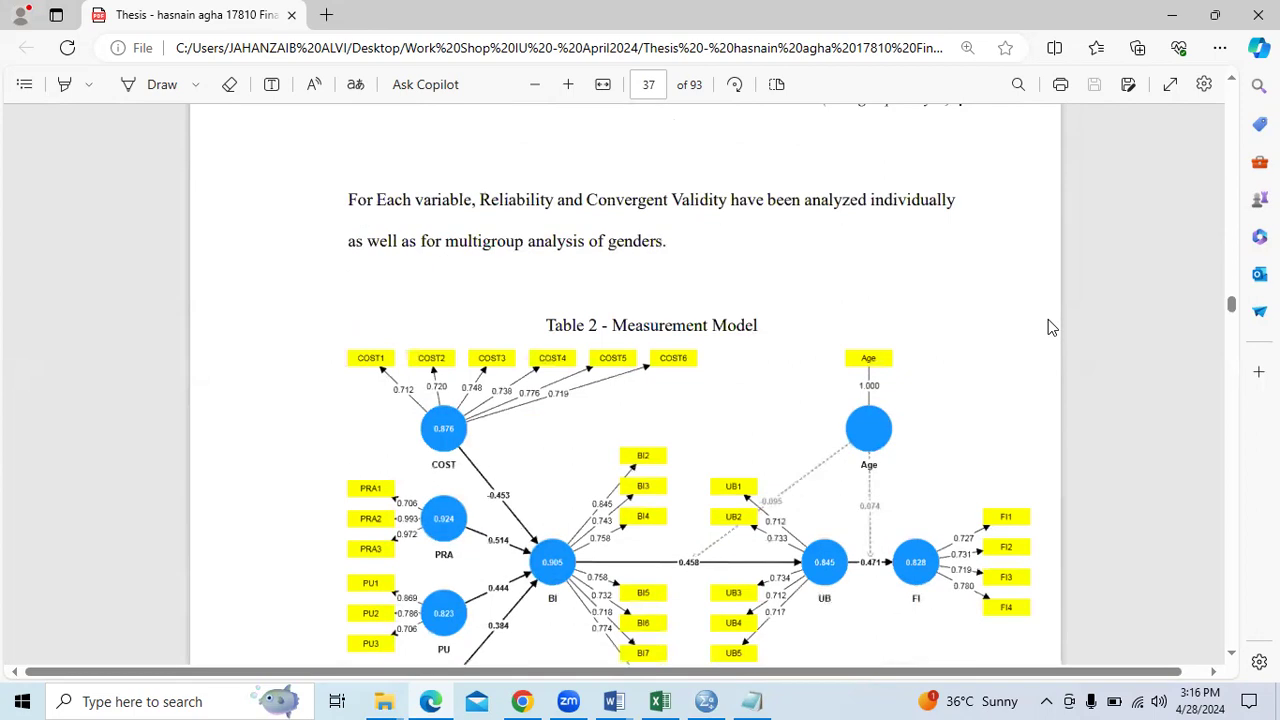
scroll(1048, 327, down, 3)
scroll(941, 268, up, 2)
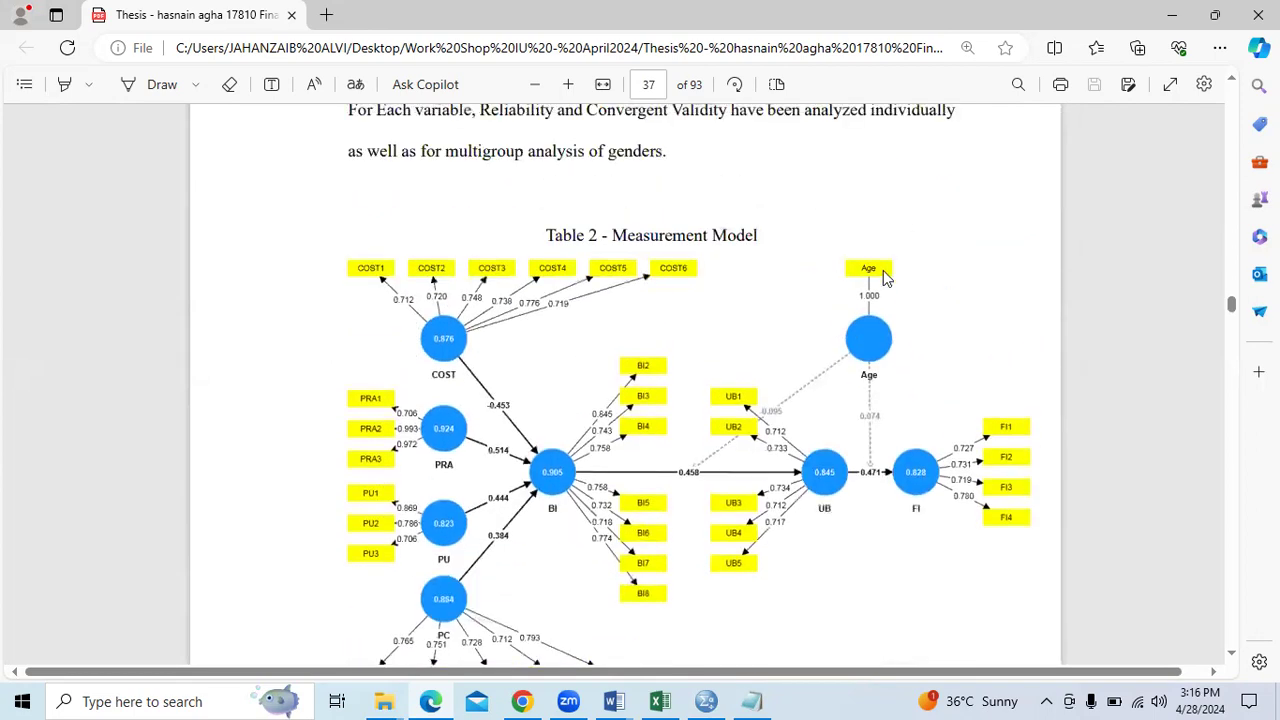
Review the measurement model and the reliability and discriminant validity sections that follow it, up to the loadings table on PDF page 42
scroll(898, 290, down, 10)
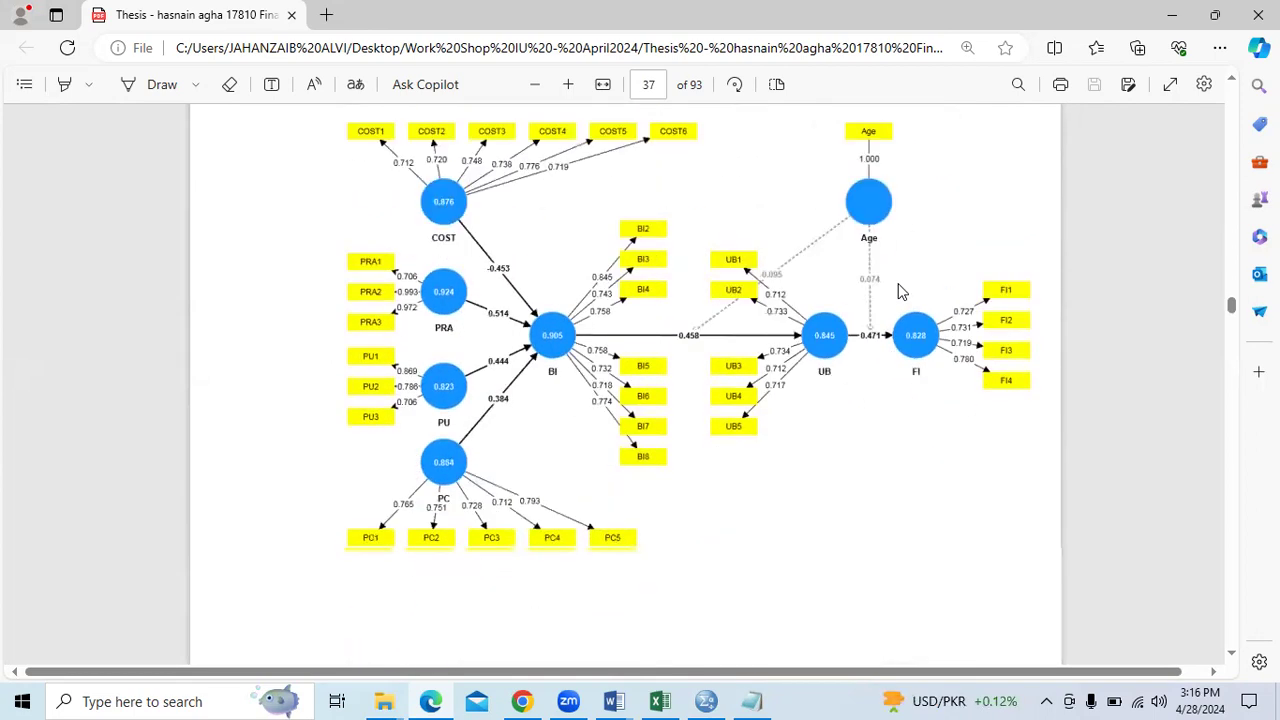
scroll(898, 290, down, 15)
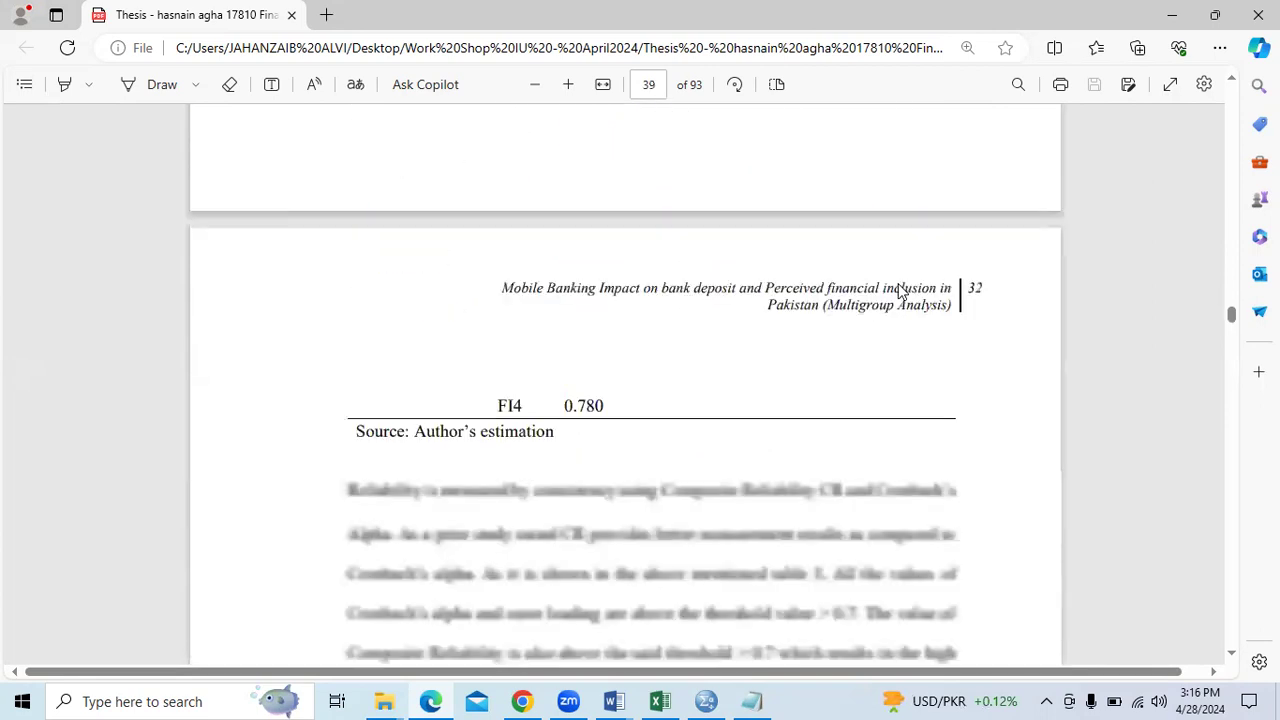
scroll(898, 290, down, 11)
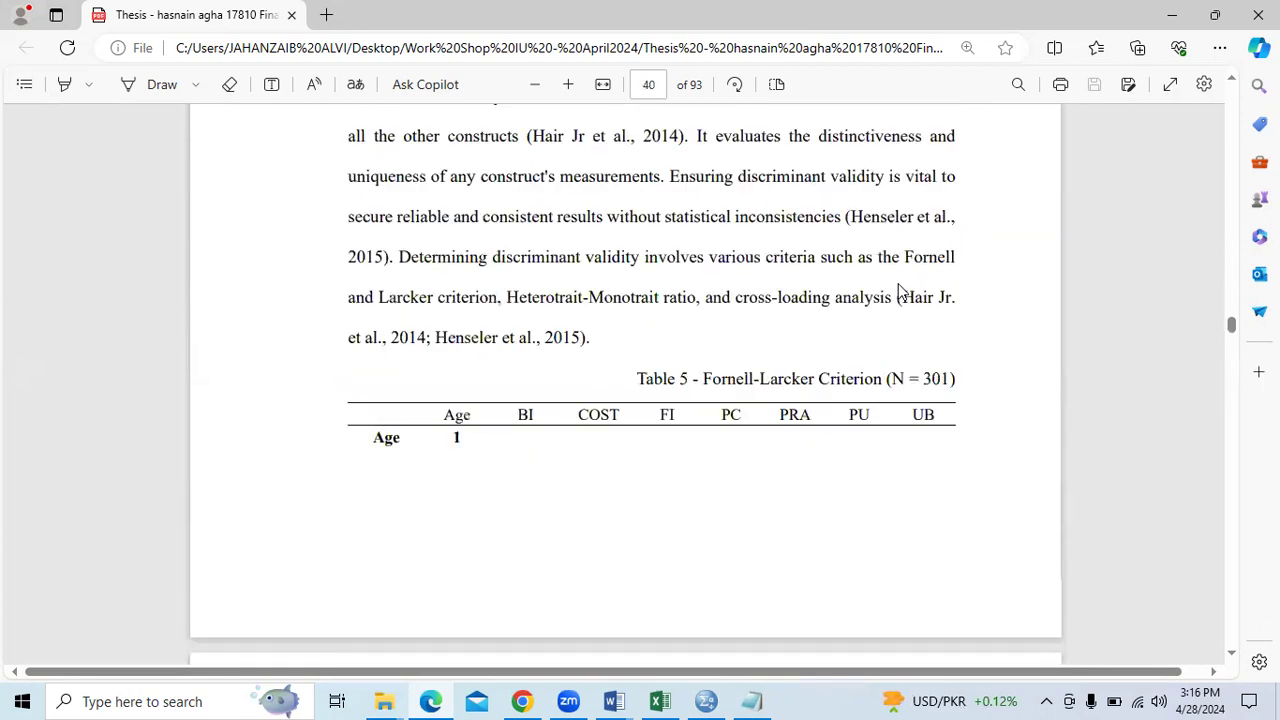
scroll(898, 290, up, 6)
scroll(898, 290, up, 4)
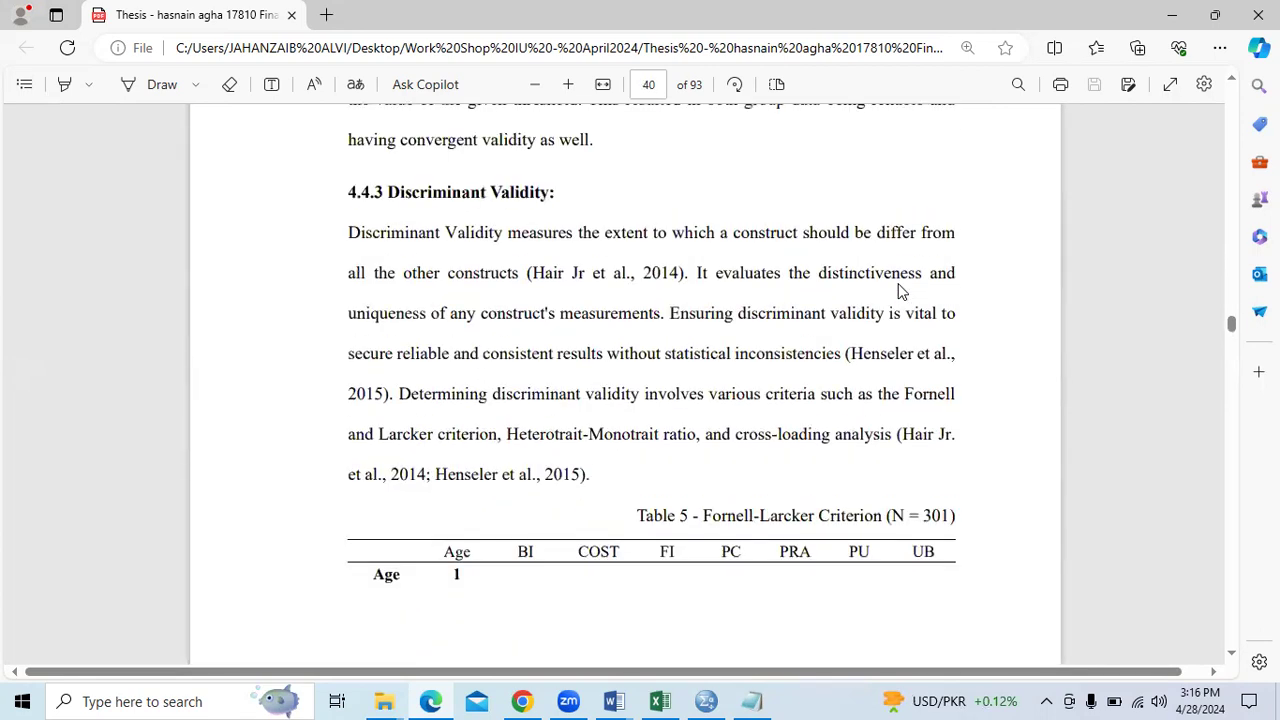
scroll(898, 290, down, 20)
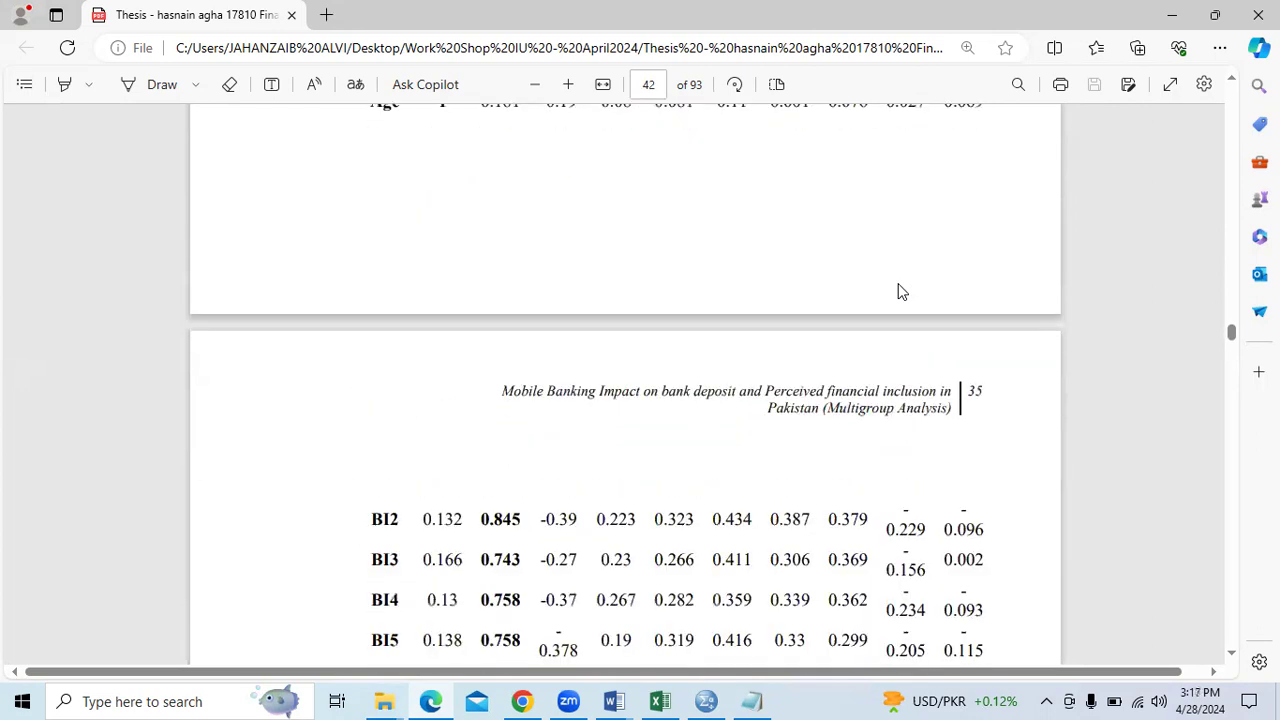
Search the thesis for "male" and highlight the section 4.6.2 title "Bootstrapping – Multigroup (Male & Female)"
key(ctrl+f)
text(male)
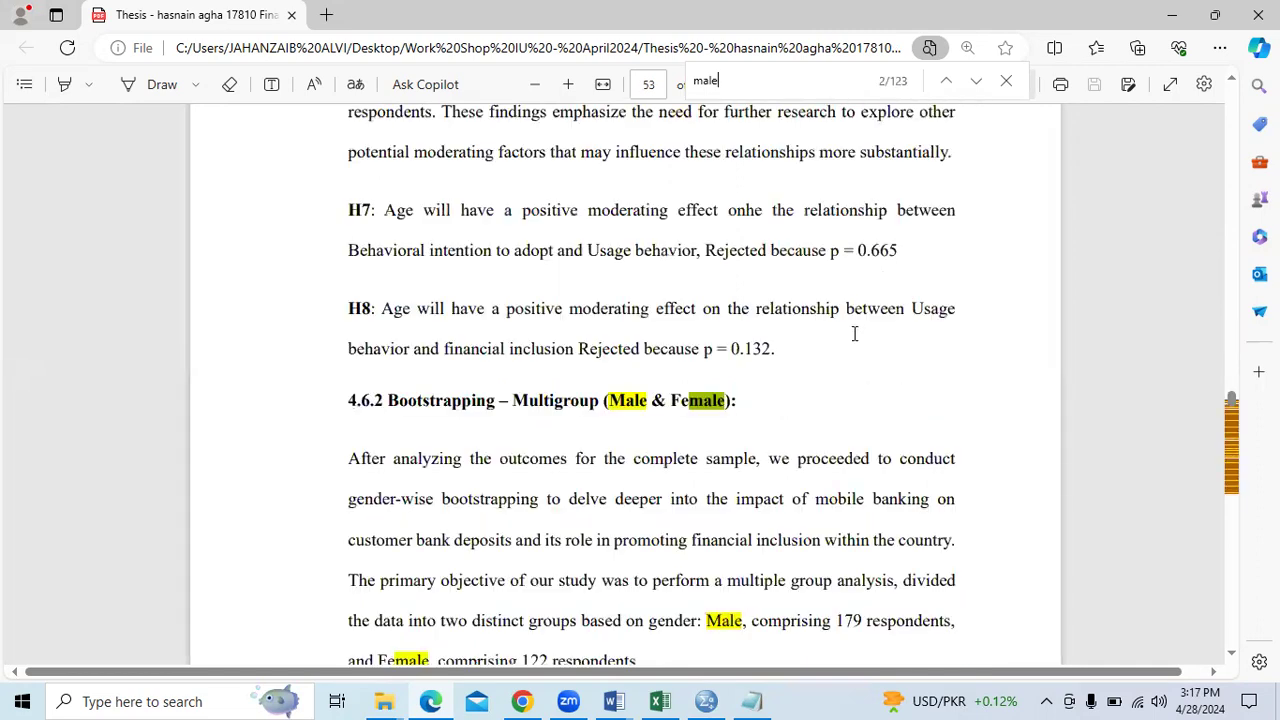
scroll(665, 270, down, 3)
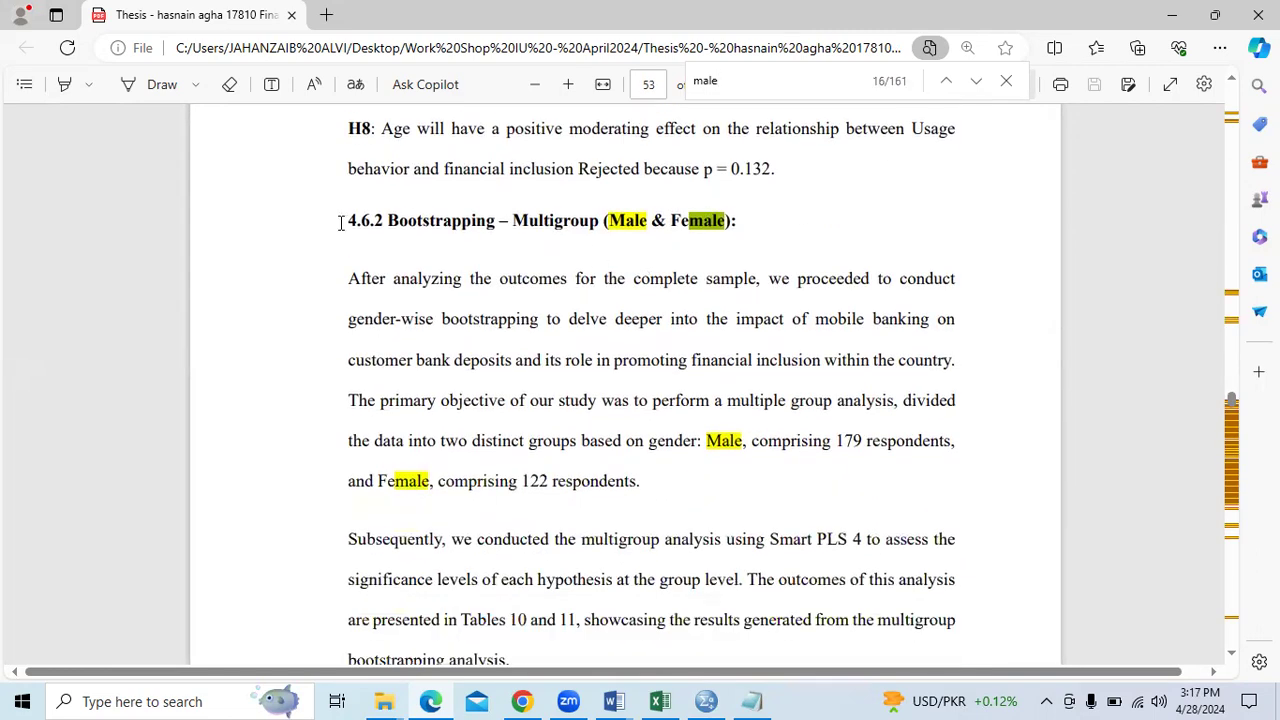
drag(794, 215, 740, 222)
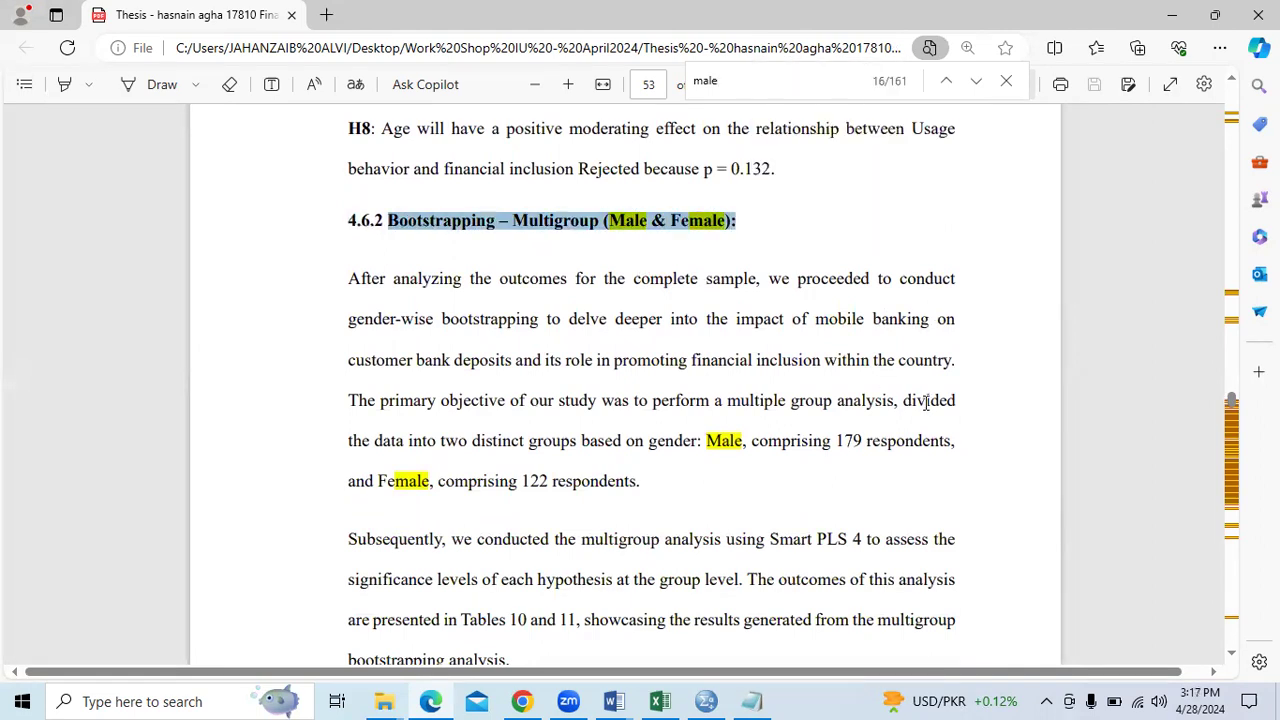
Go back to the Table 2 diagram on PDF page 37 and highlight "Measurement Model" in its caption
scroll(927, 401, up, 3)
scroll(927, 401, up, 20)
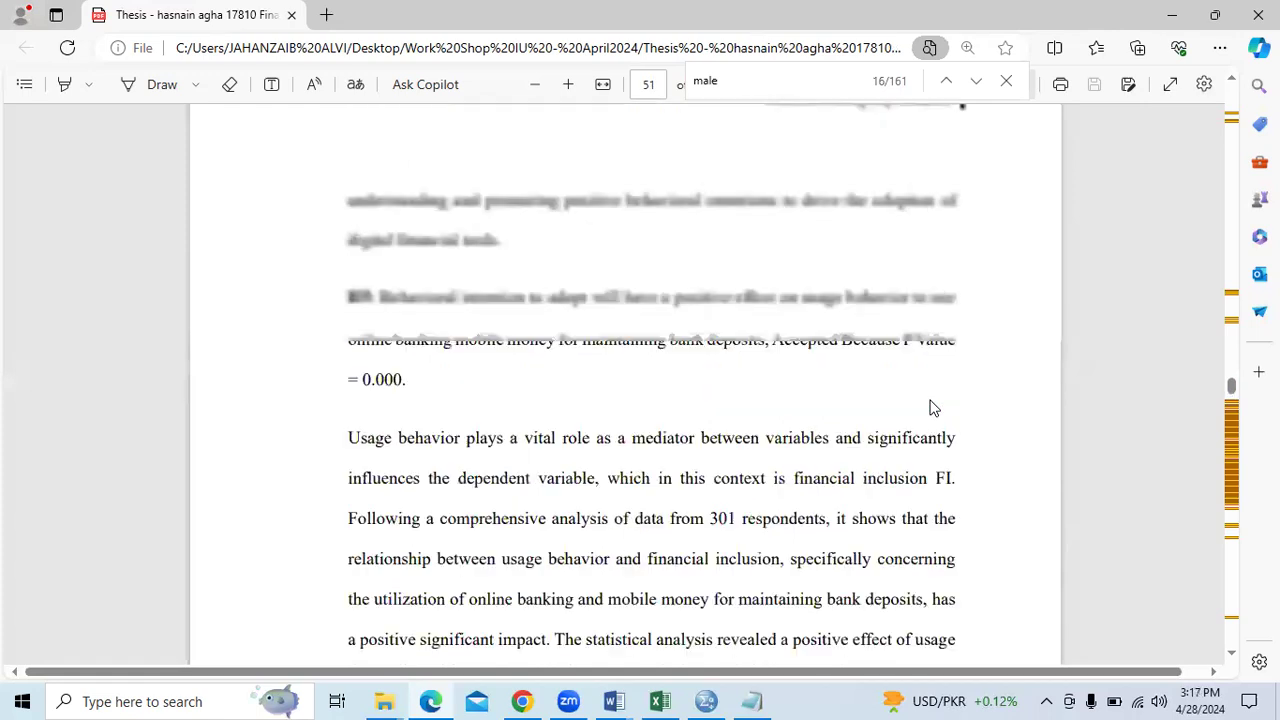
scroll(930, 405, up, 20)
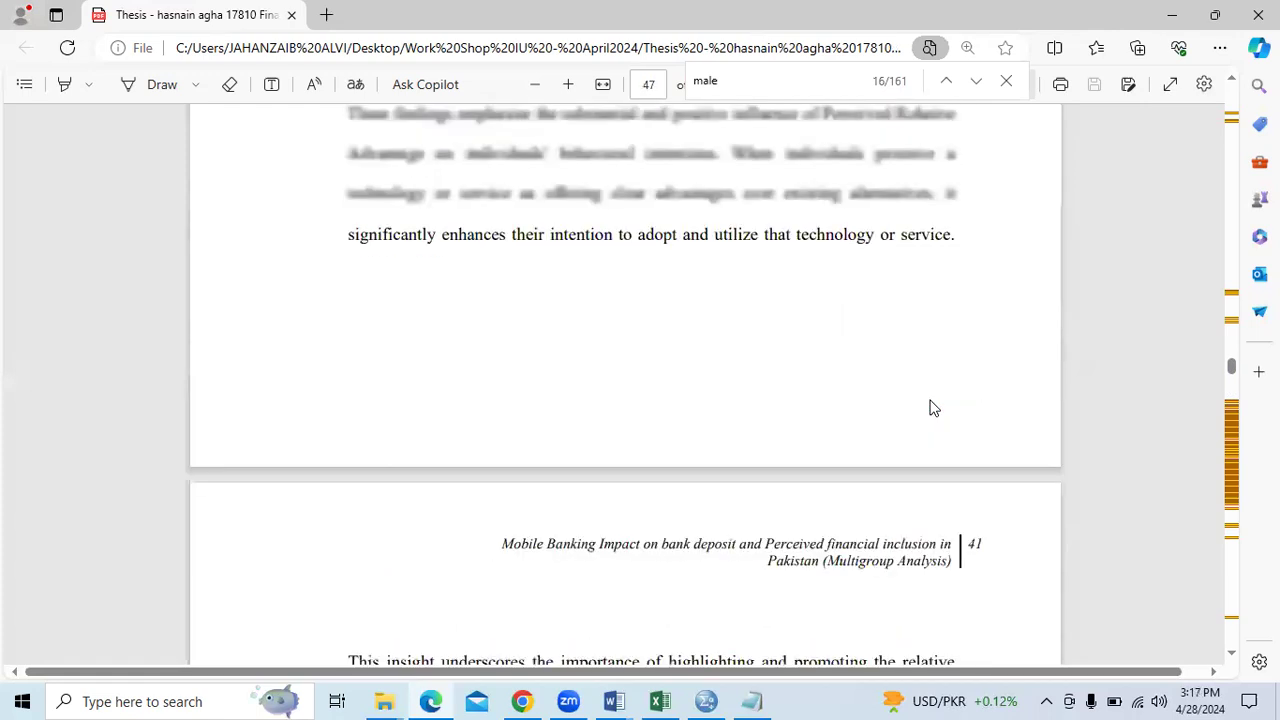
drag(1233, 363, 1233, 357)
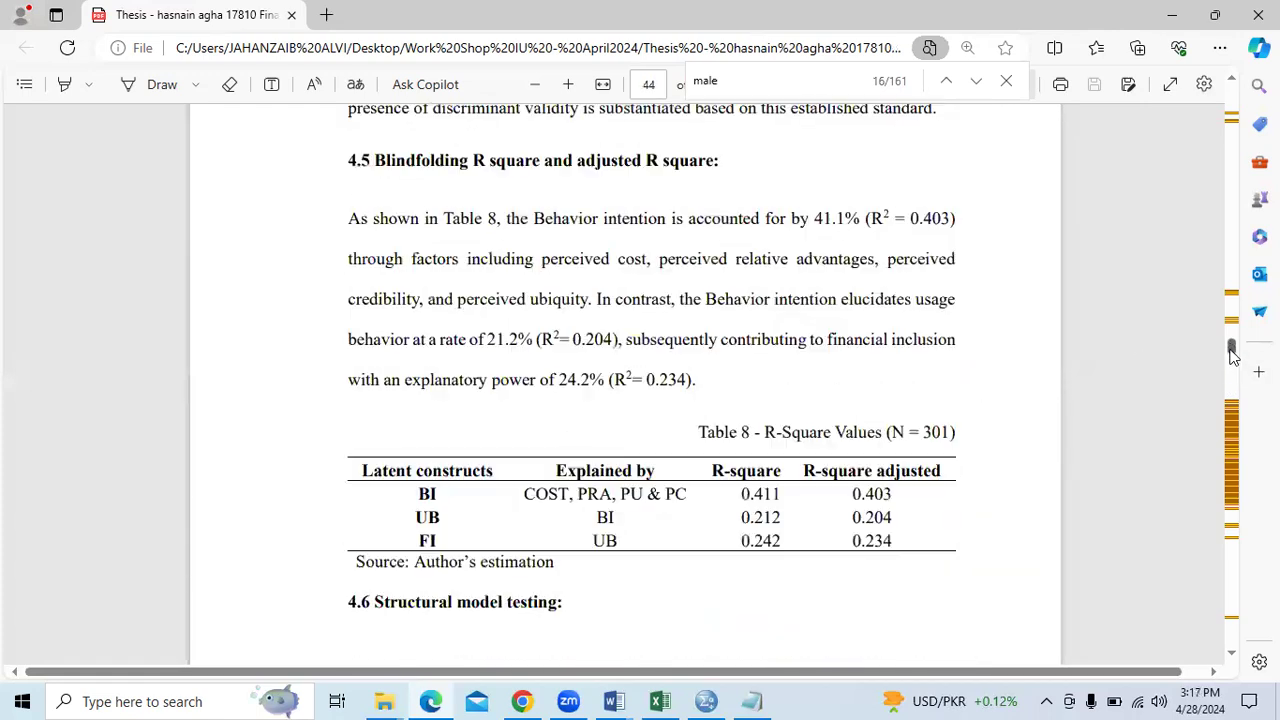
scroll(1115, 360, up, 20)
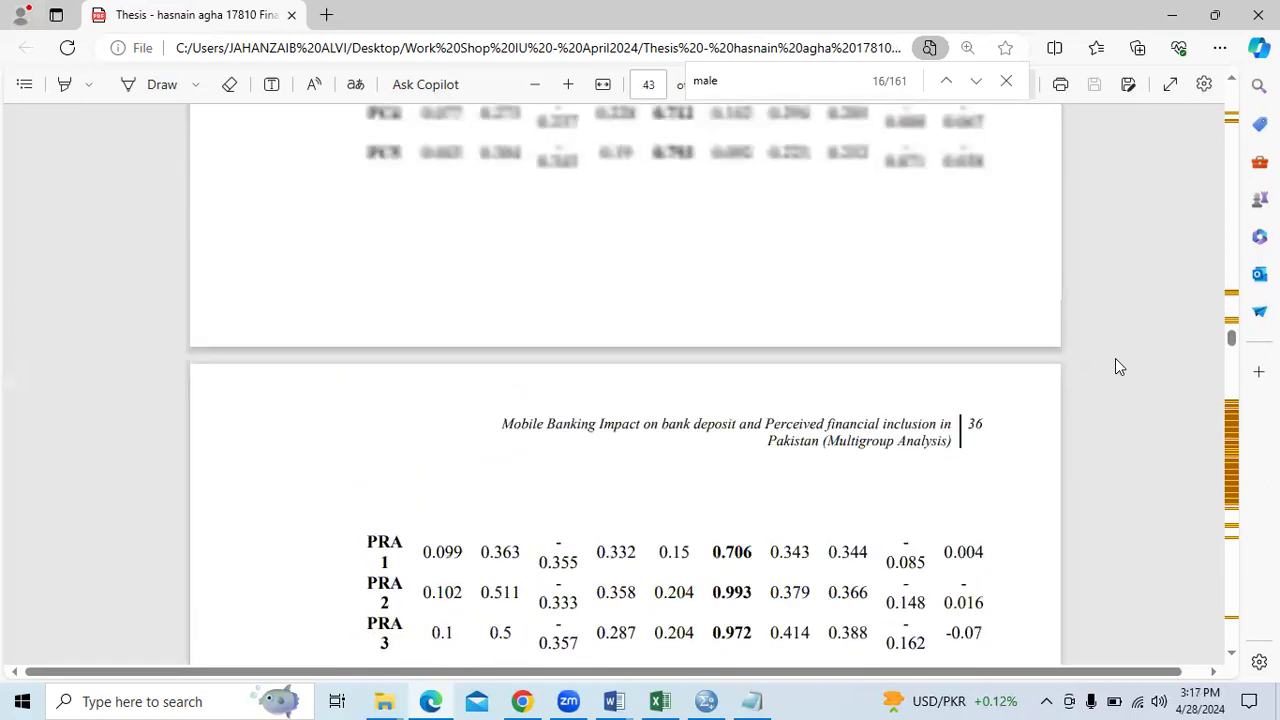
scroll(1115, 367, up, 20)
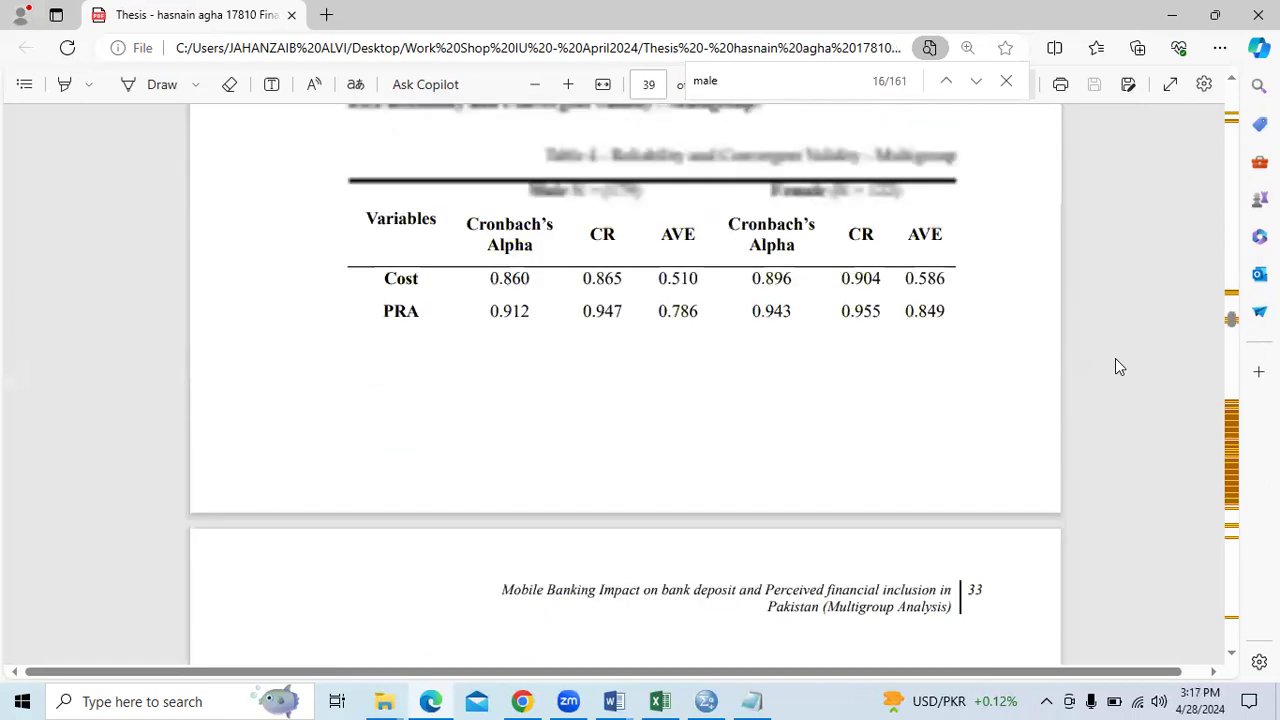
scroll(1118, 366, up, 15)
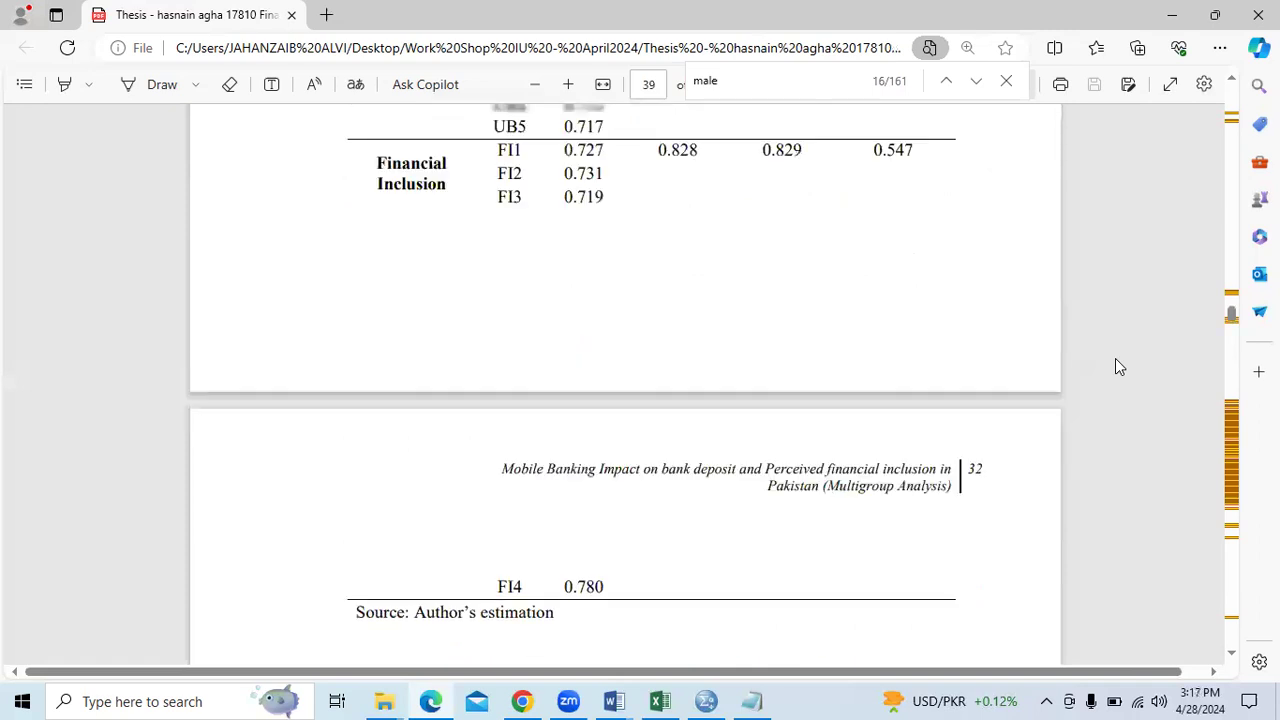
scroll(1118, 367, up, 10)
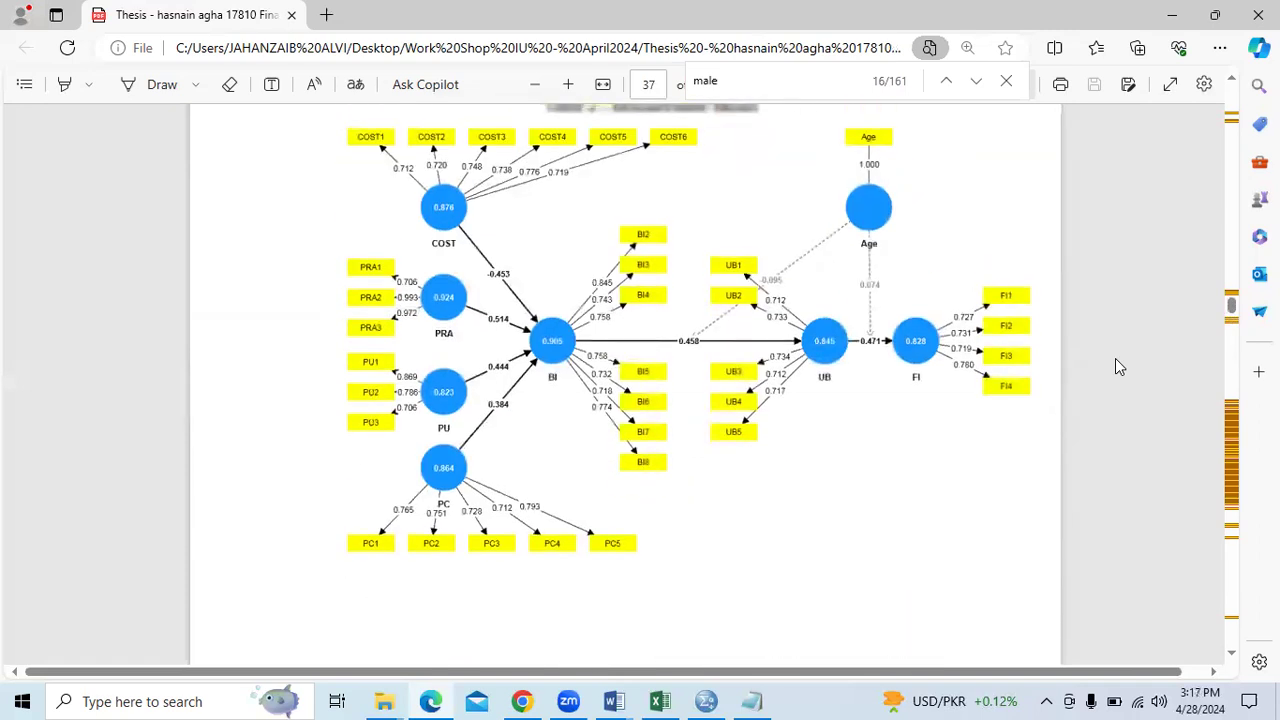
drag(606, 374, 770, 376)
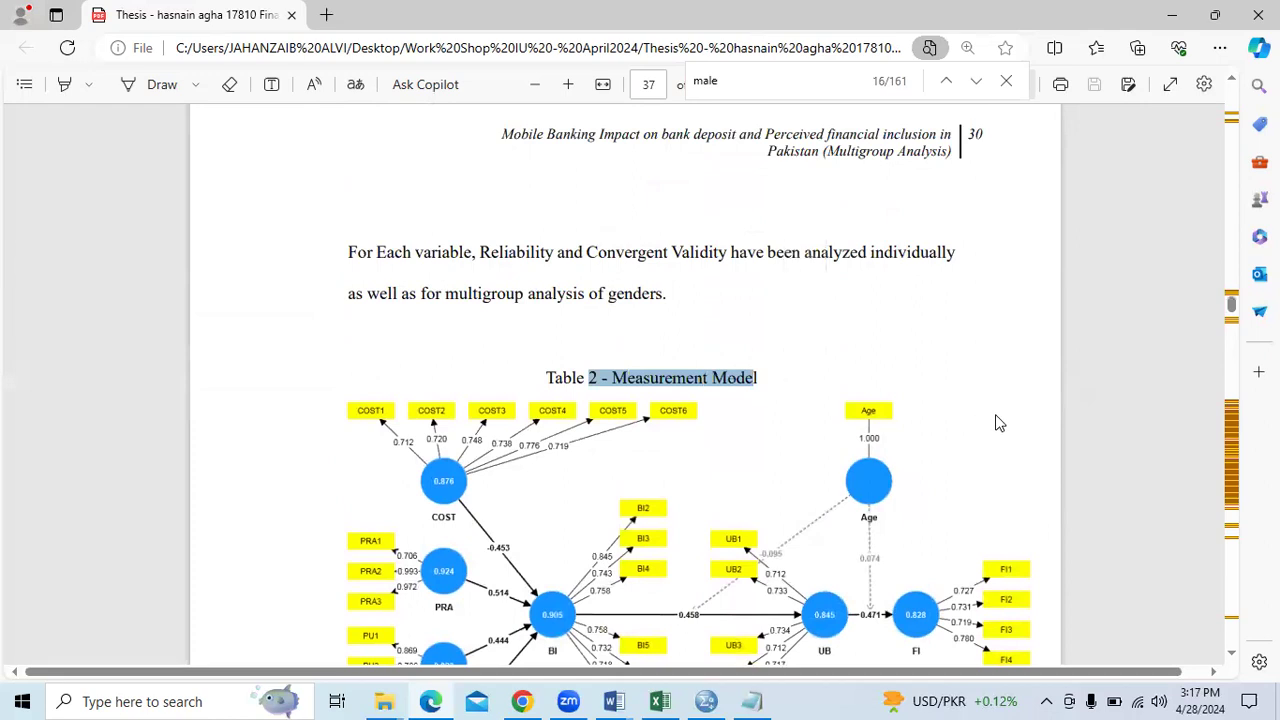
click(660, 377)
drag(613, 377, 772, 377)
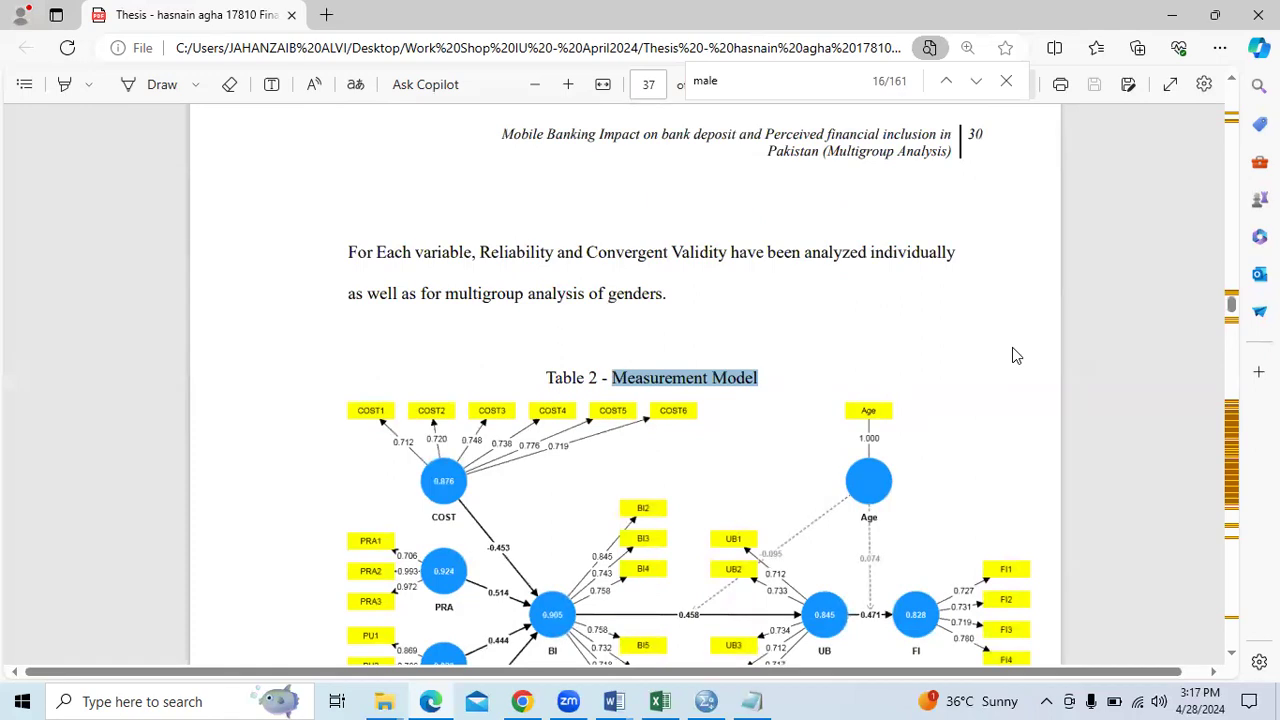
scroll(1012, 347, down, 3)
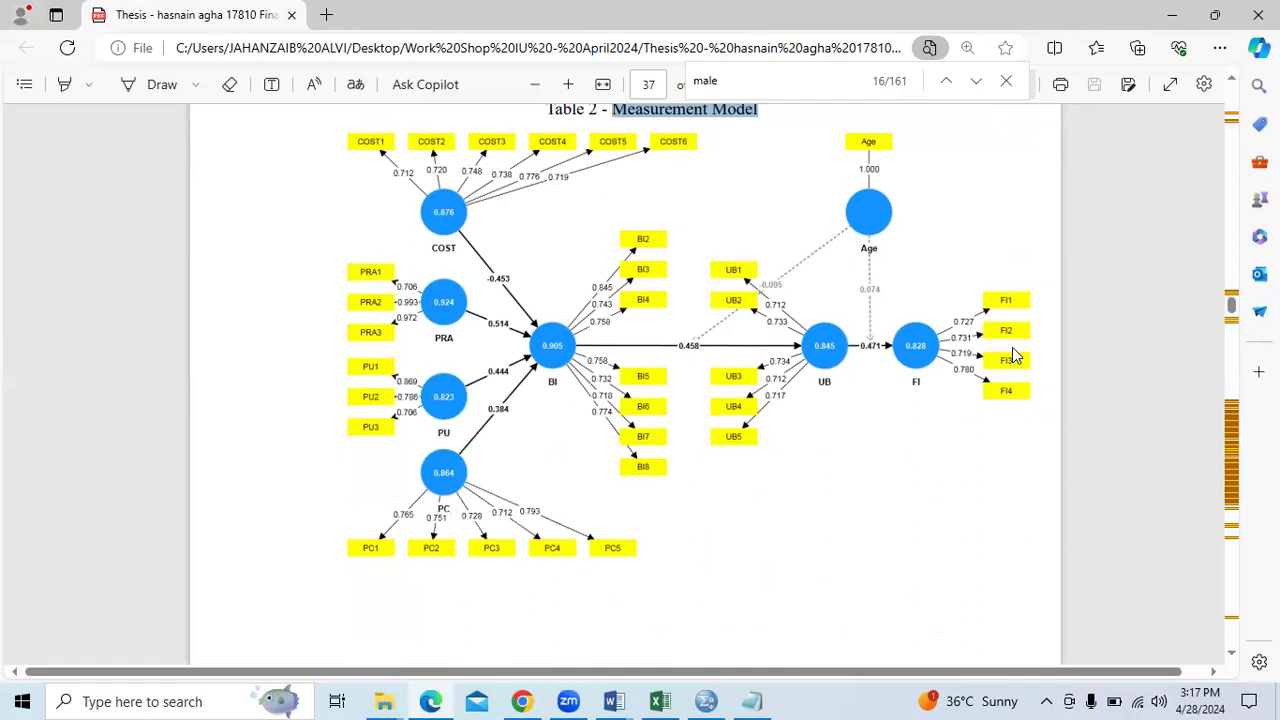
Switch to the "SPSS Testing" document in Word and highlight item 6, "Factor Loading – KMO", in blue
click(610, 700)
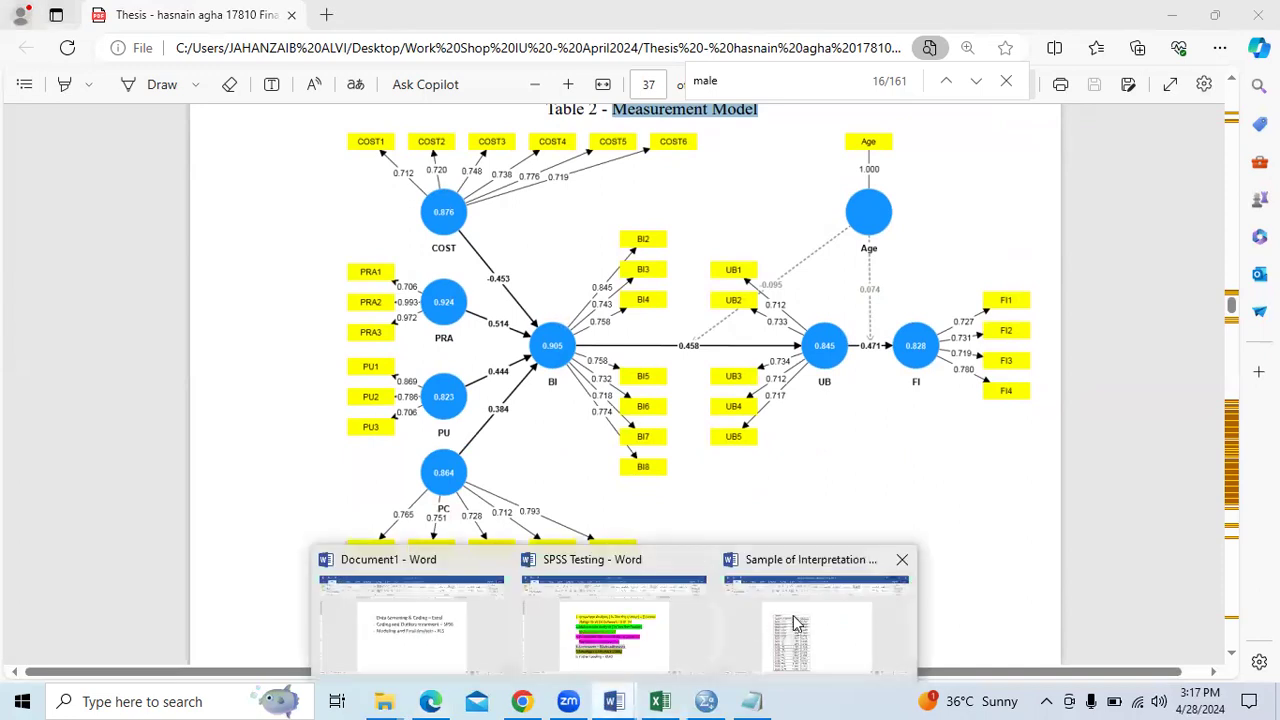
click(672, 626)
drag(723, 565, 349, 560)
click(353, 104)
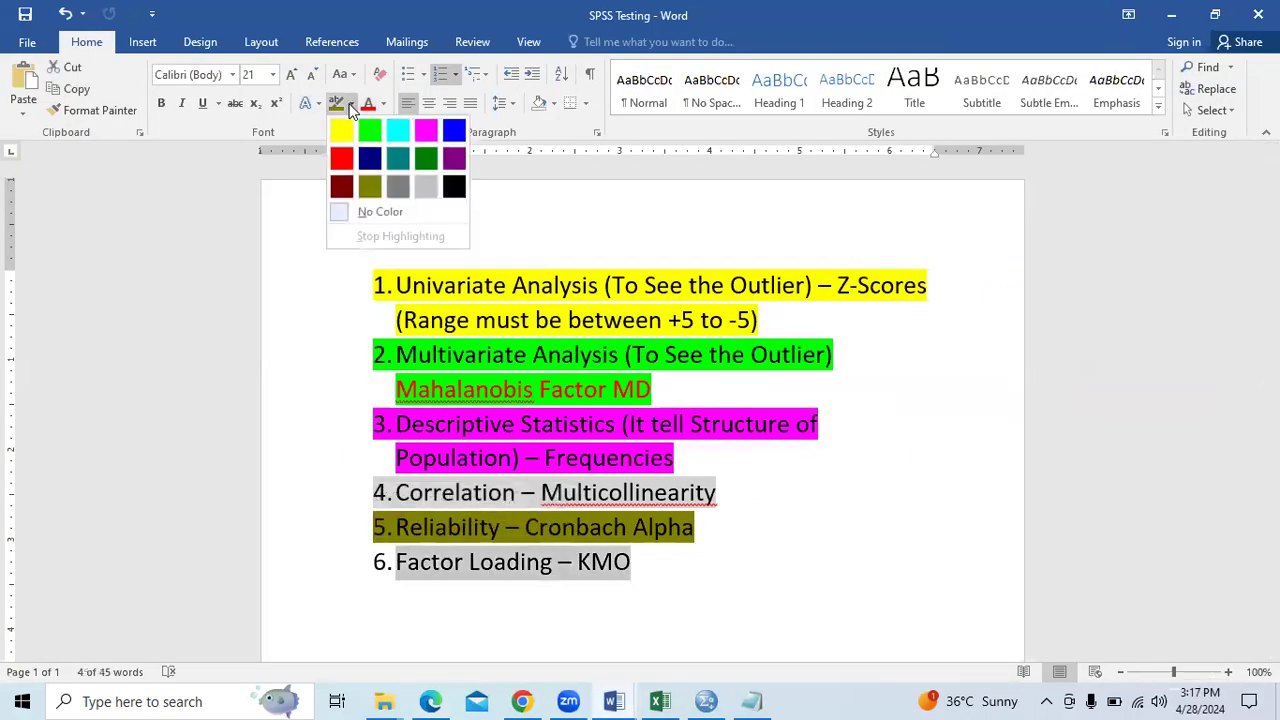
click(341, 206)
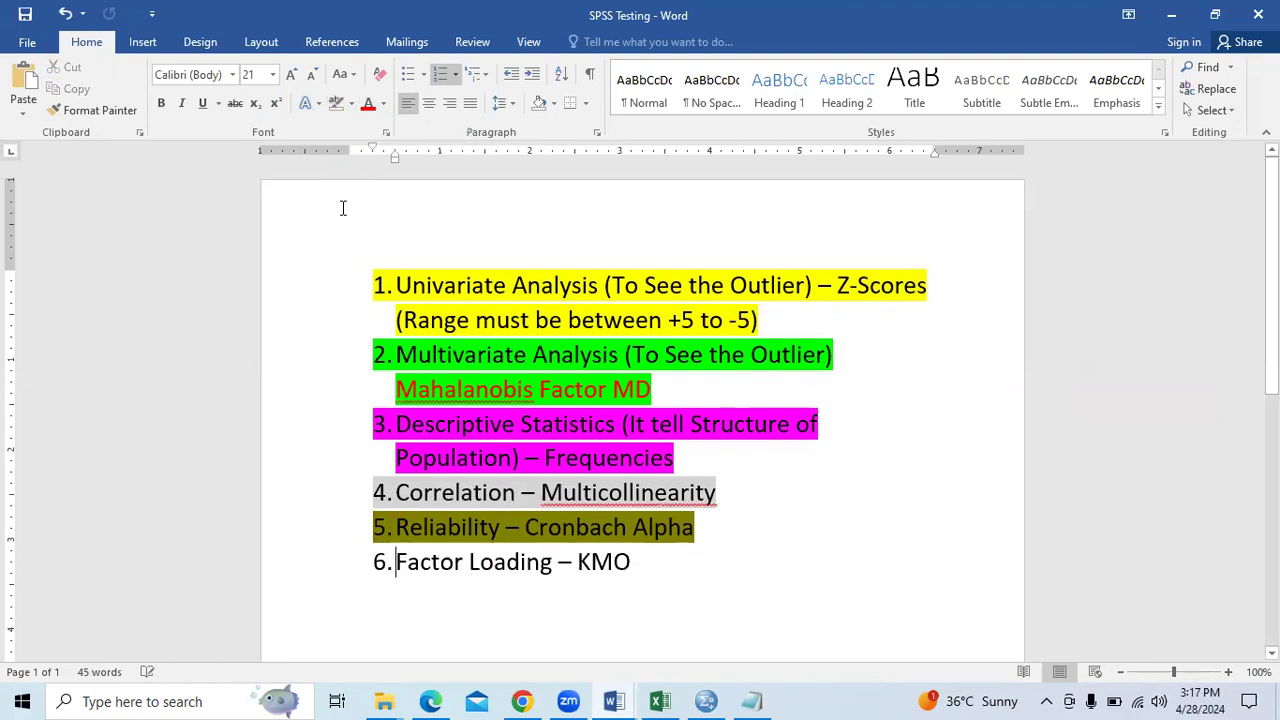
triple_click(652, 572)
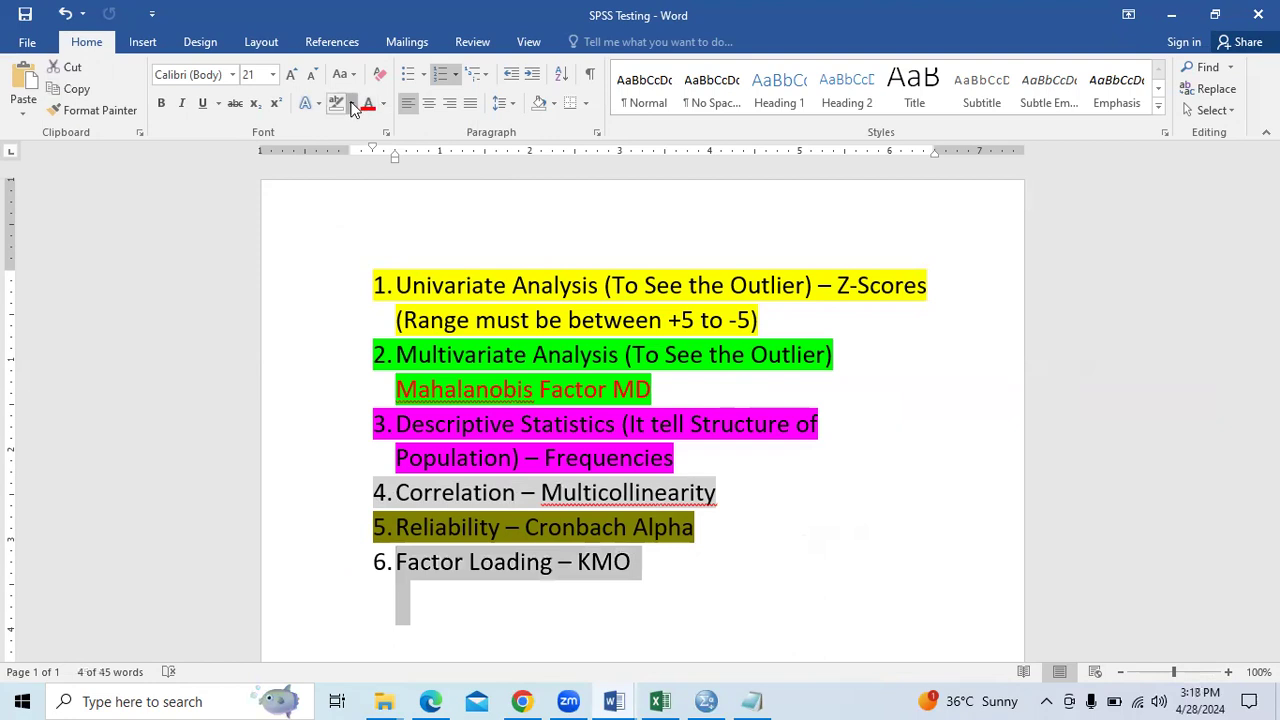
click(351, 104)
click(454, 131)
click(686, 556)
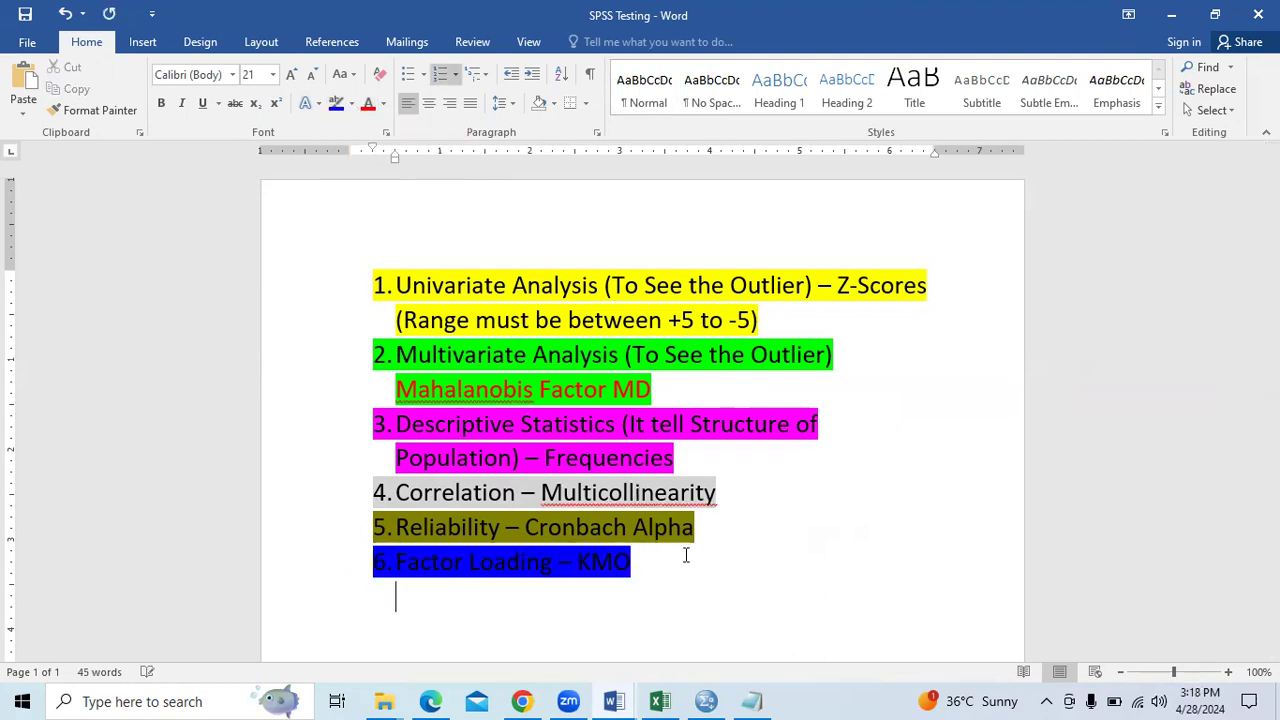
Start a new page after the numbered list and enter "Measurement Model" as unnumbered text
key(ctrl+Return)
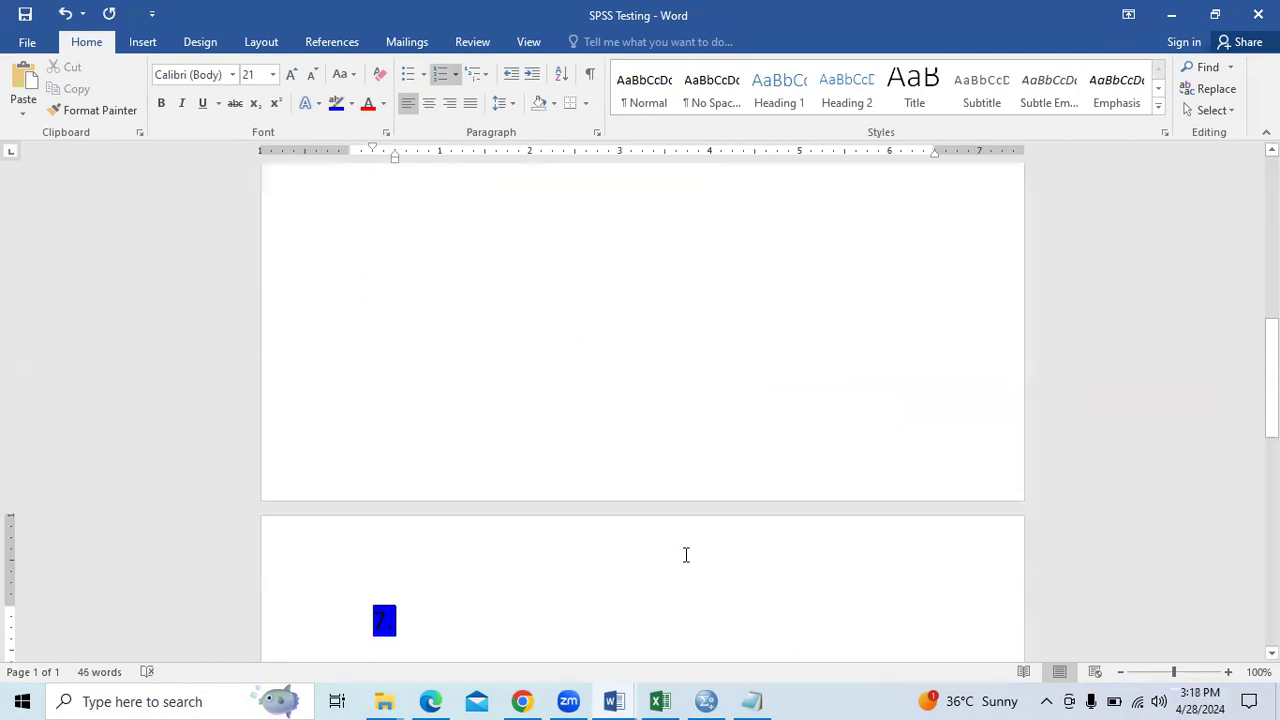
key(BackSpace)
key(BackSpace)
text(MEIDA)
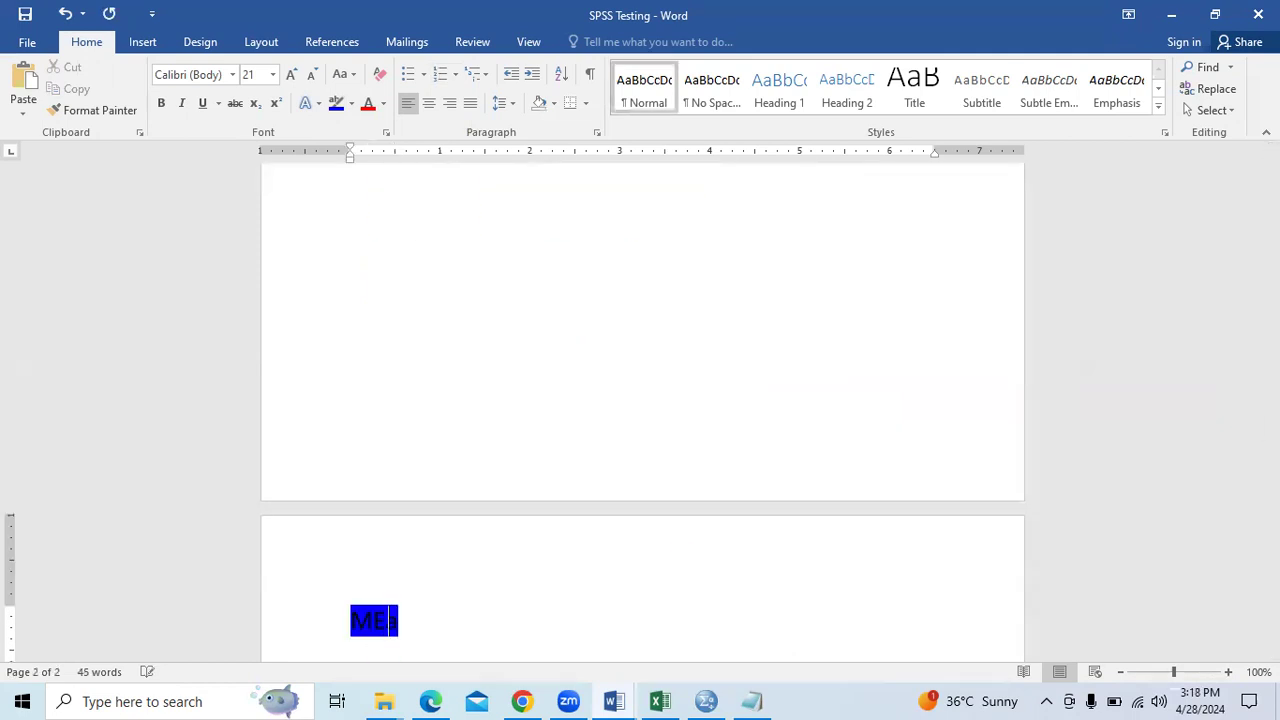
key(BackSpace)
key(BackSpace)
key(BackSpace)
text(asurement Me)
text(del)
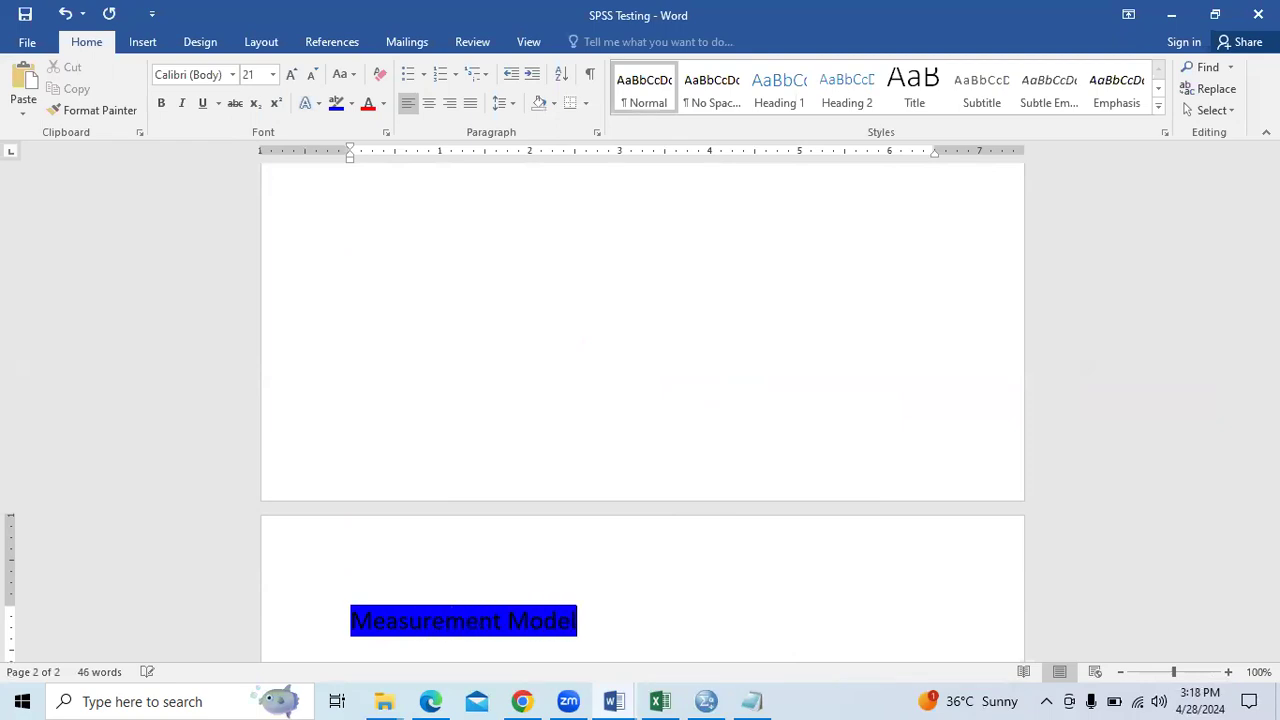
Add the lines "Realibility" and "Composite Realibility" below "Measurement Model"
key(Return)
text(Real)
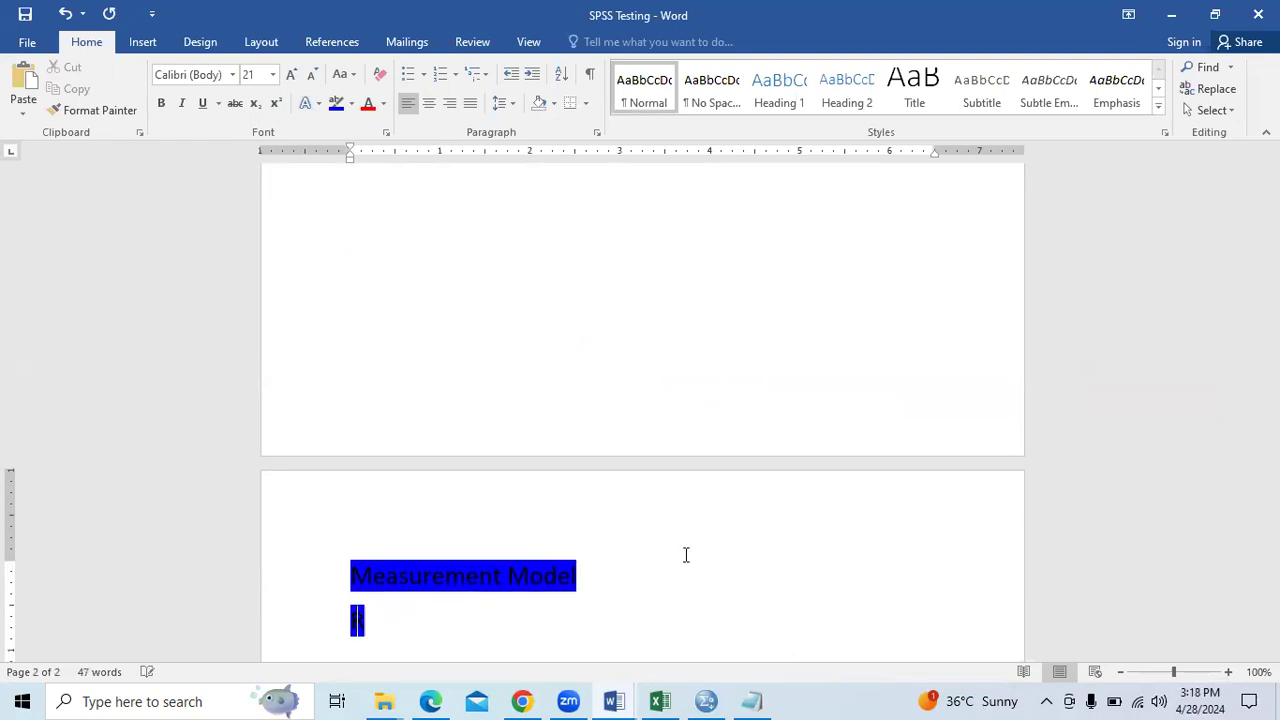
text(ibili)
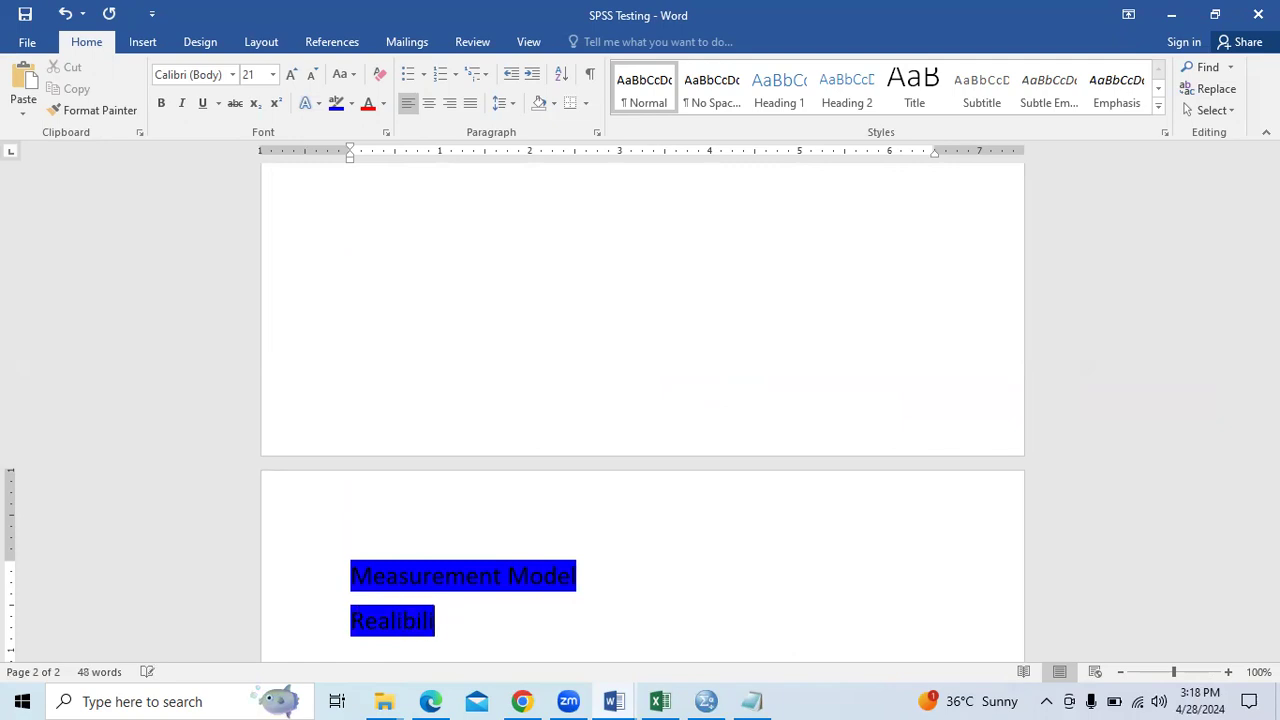
text(ty)
key(Return)
text(Com[p)
key(BackSpace)
key(BackSpace)
text(posite )
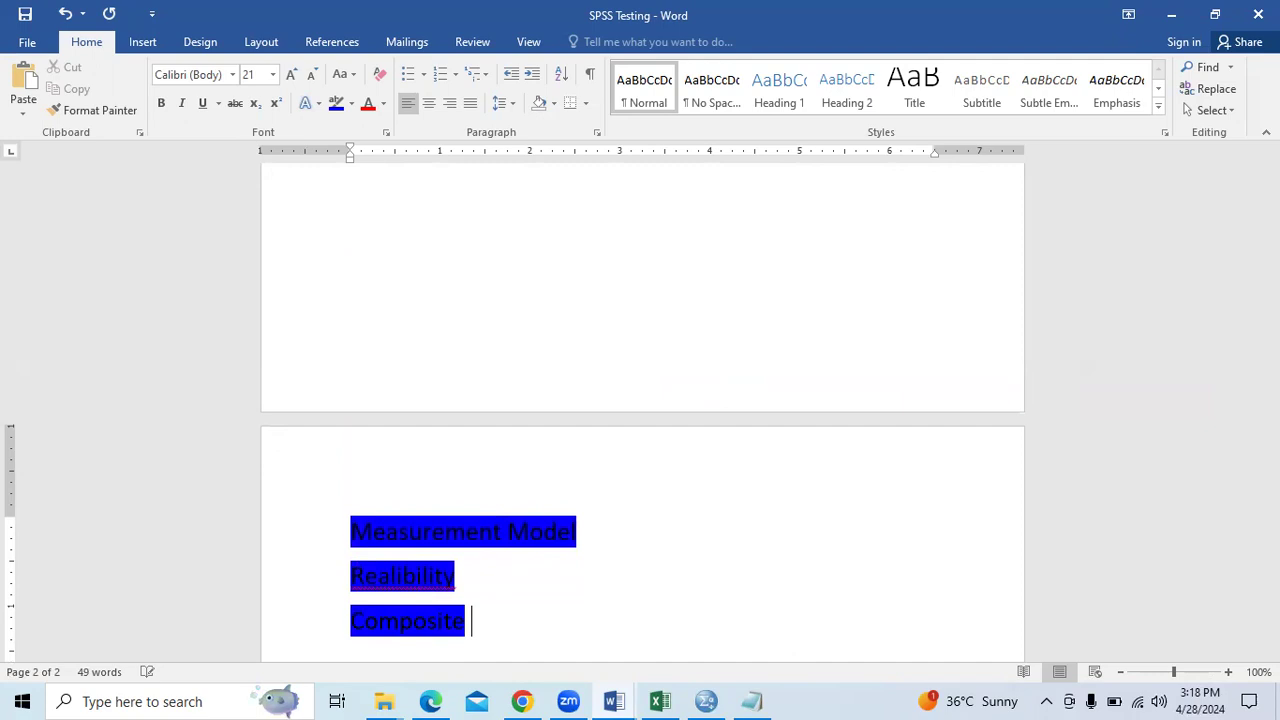
text(Realibili)
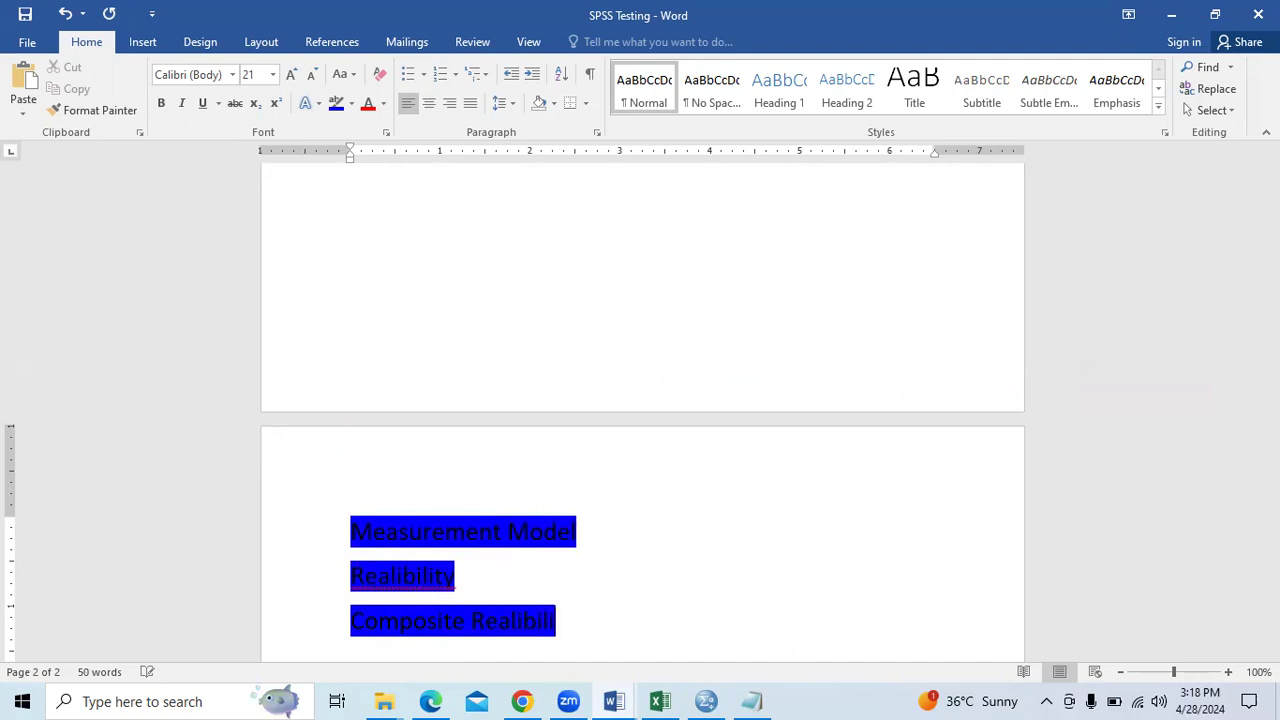
text(ty)
Add the lines "Discriminant Validity" and "Convergent Validity" below the composite reliability line
key(Return)
text(Discrimin)
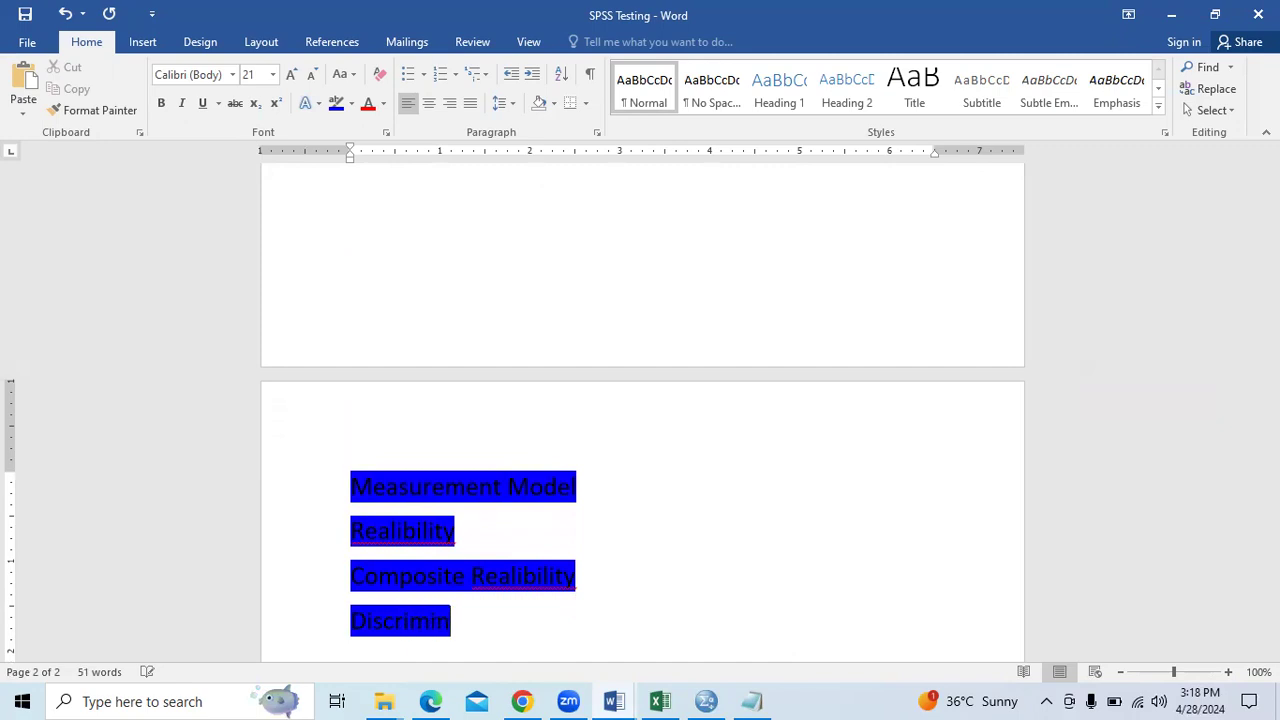
text(ant Ala)
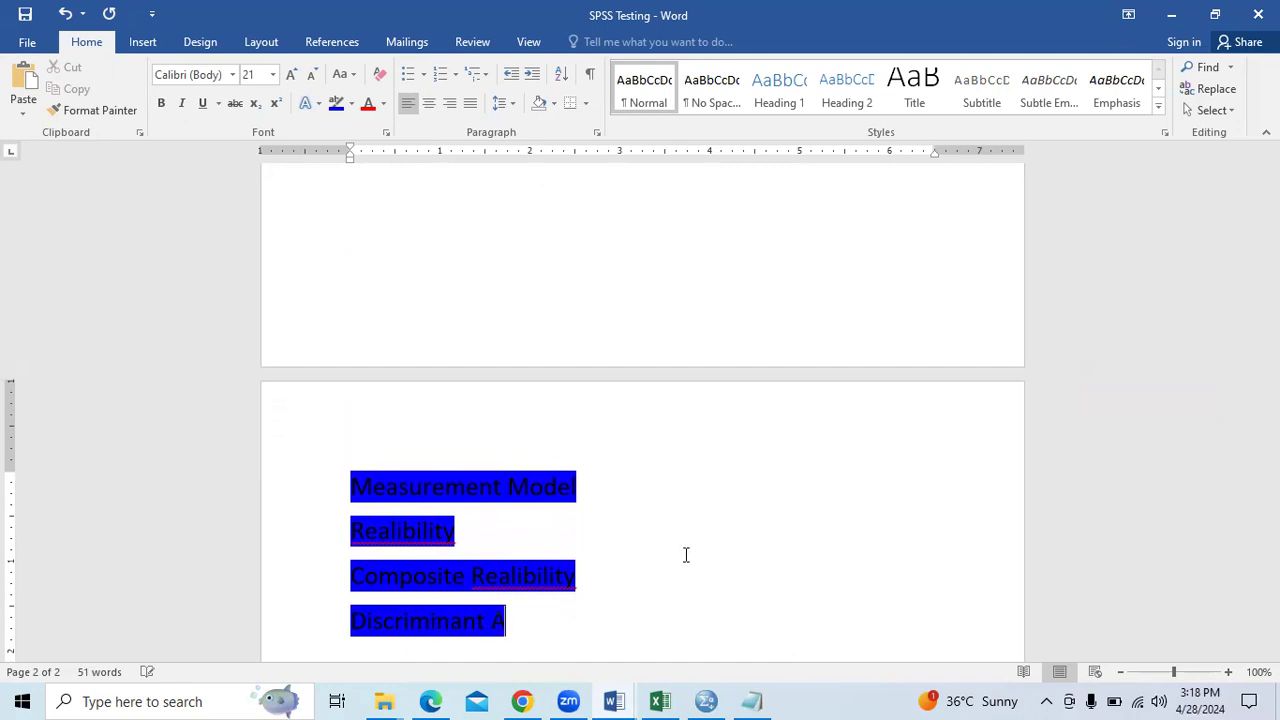
key(BackSpace)
key(BackSpace)
text(Rel)
key(BackSpace)
key(BackSpace)
key(BackSpace)
text(Validity)
key(Return)
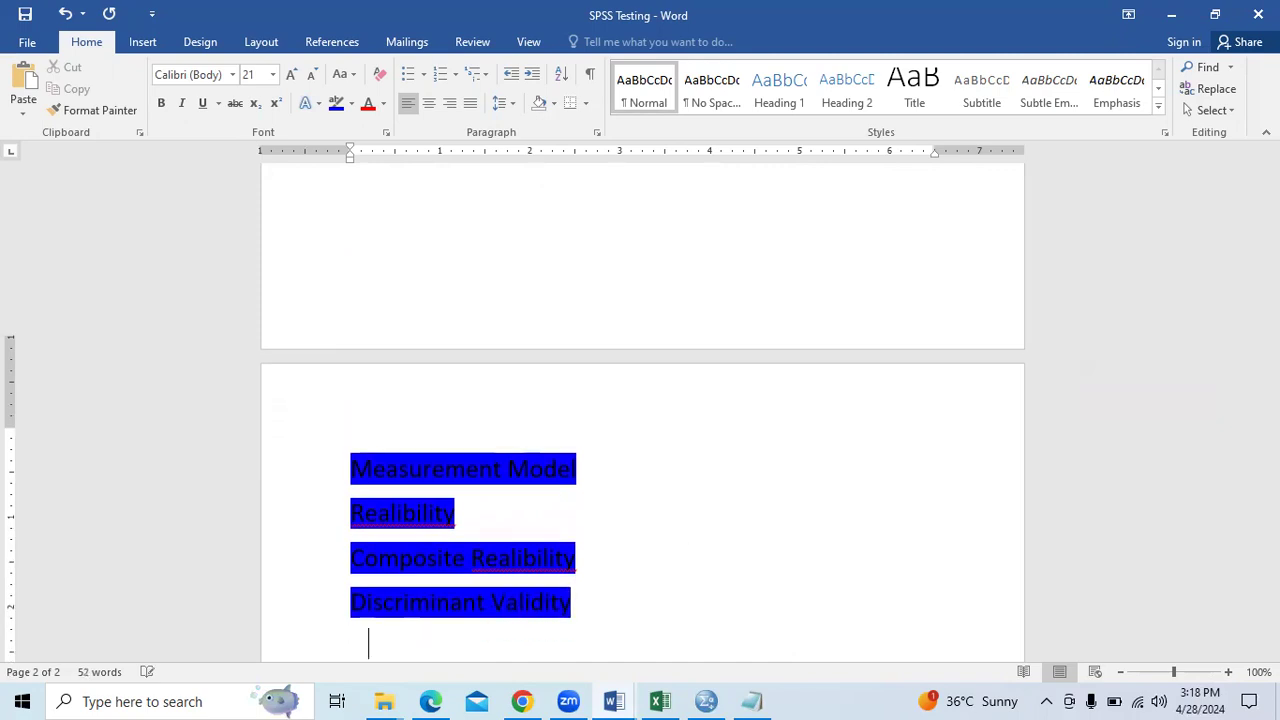
text(Conver)
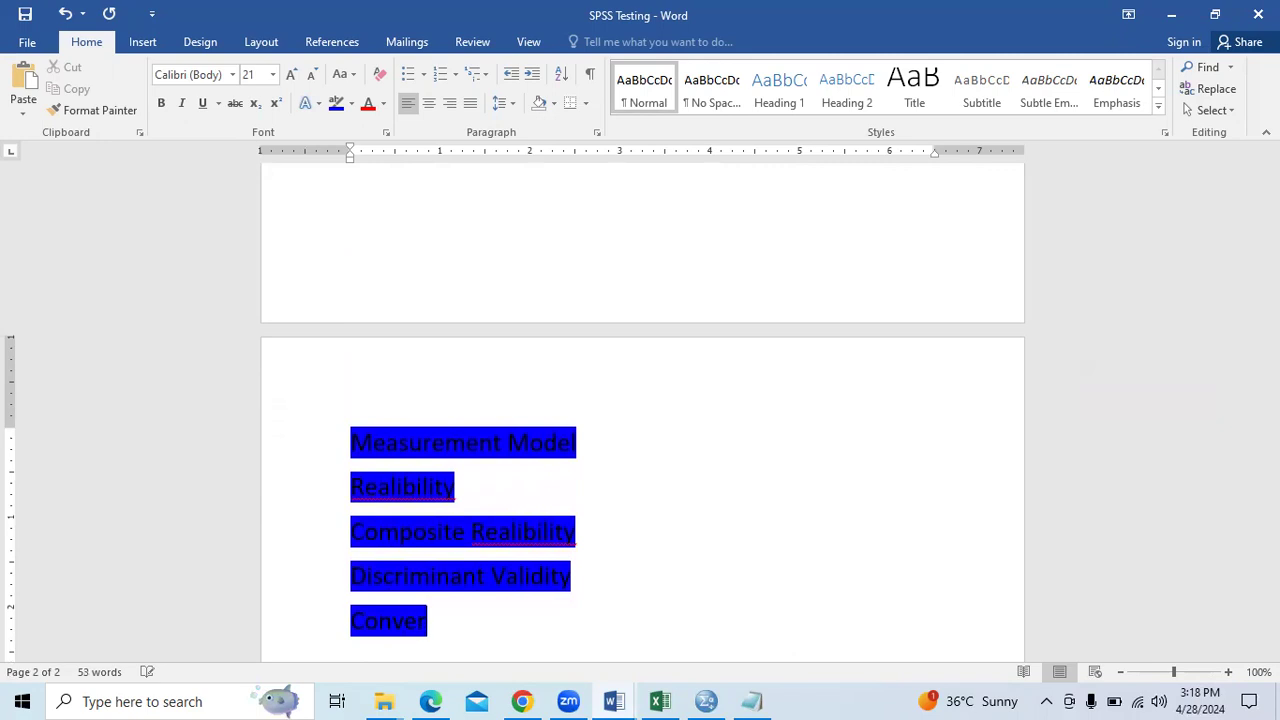
text(gent Validity)
Remove the highlight colour from all five lines on the second page
key(ctrl+shift+Up)
key(ctrl+shift+Up)
key(ctrl+shift+Up)
key(ctrl+shift+Up)
key(ctrl+shift+Up)
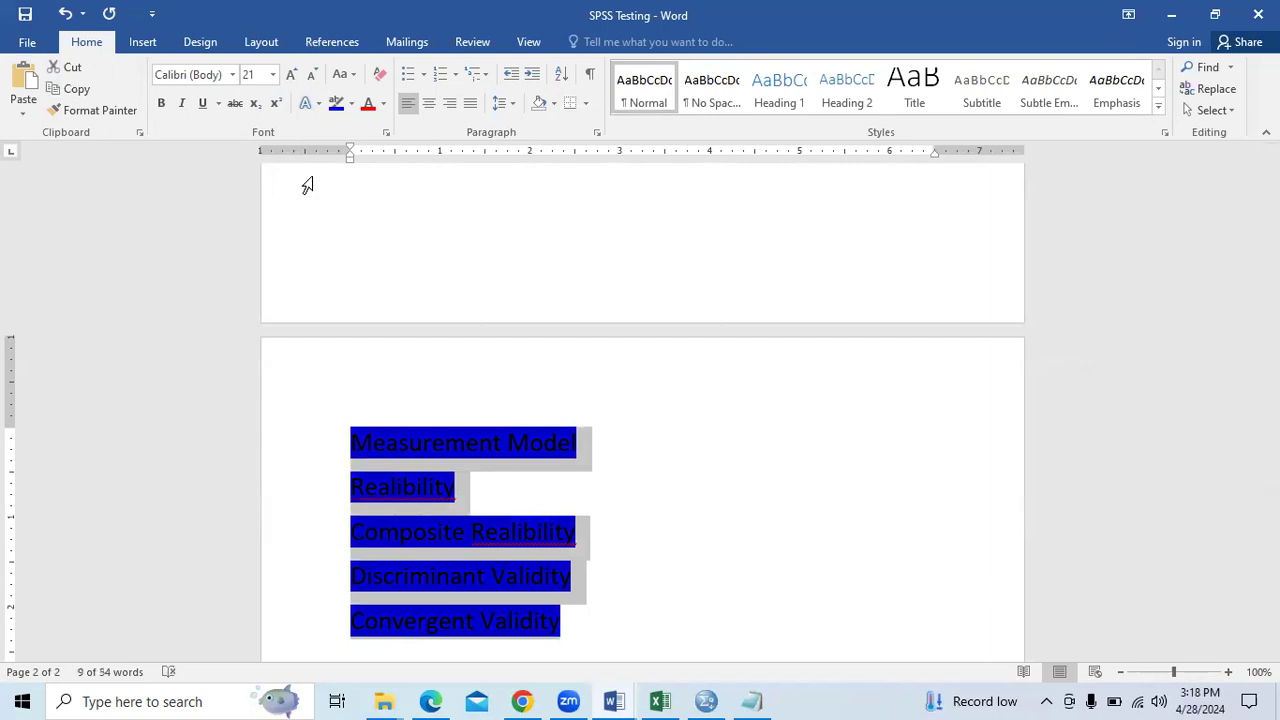
click(353, 103)
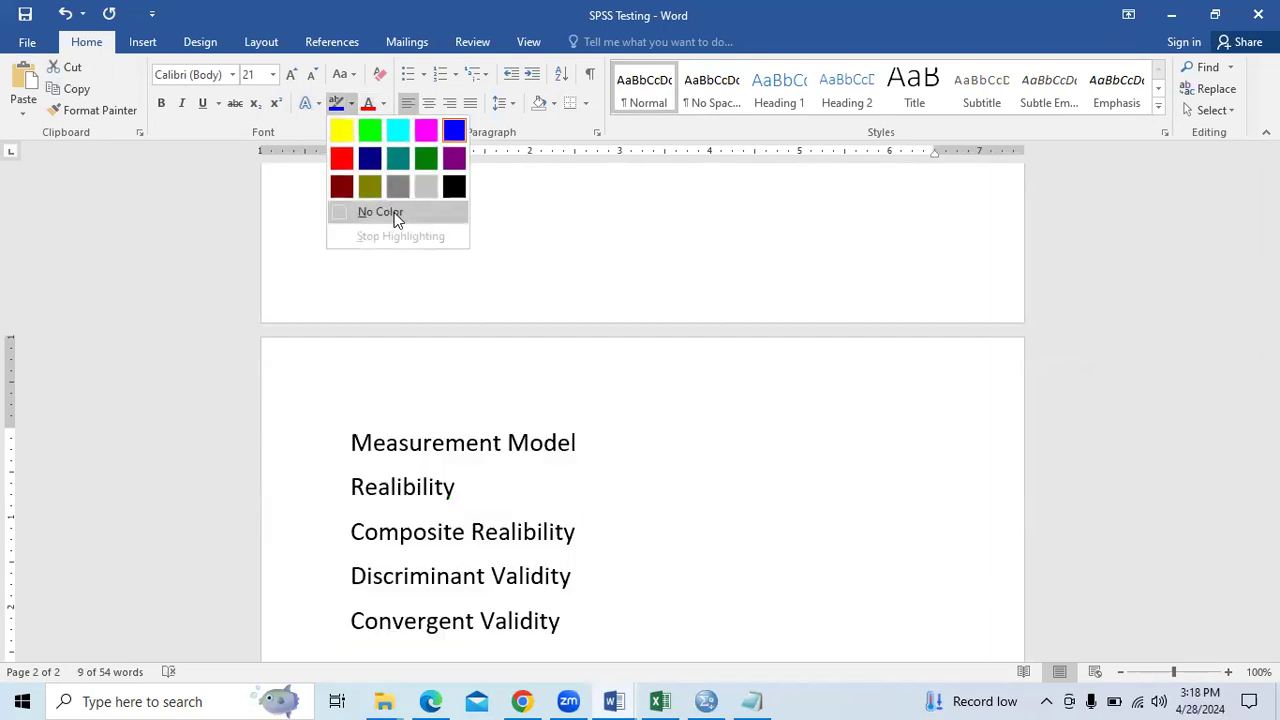
click(380, 212)
key(Left)
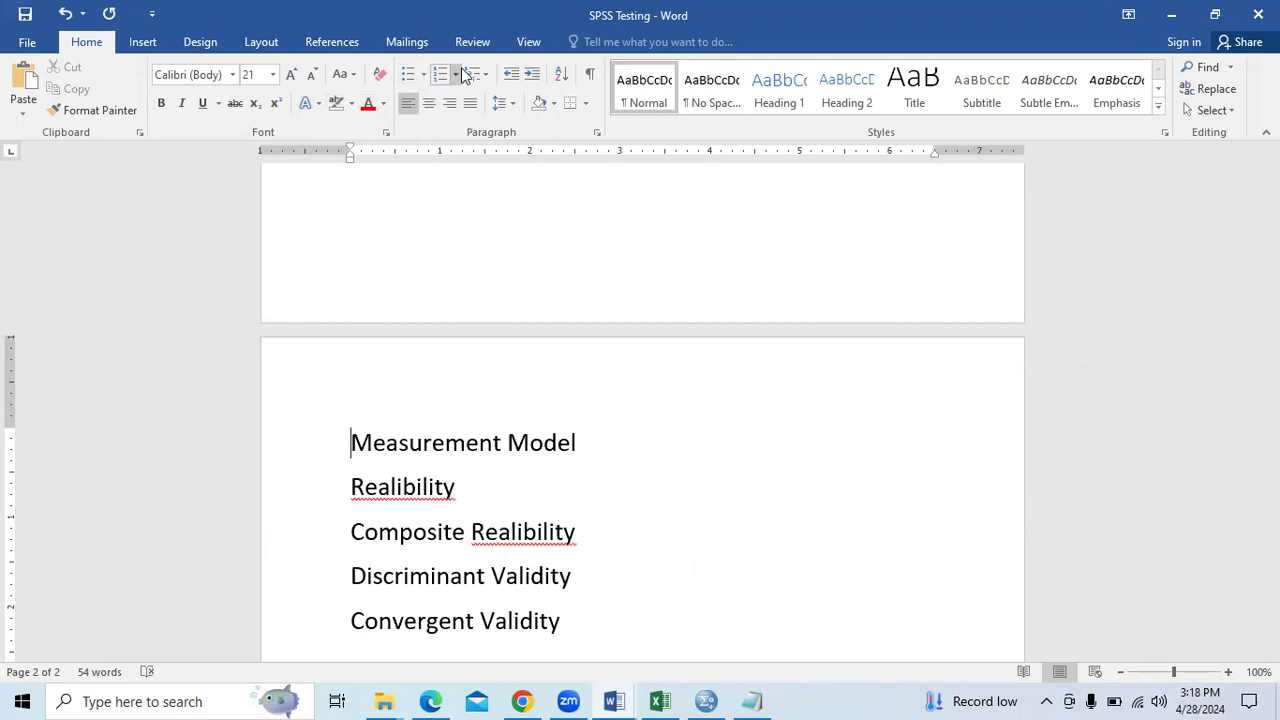
Make the "Measurement Model" line bold
click(455, 75)
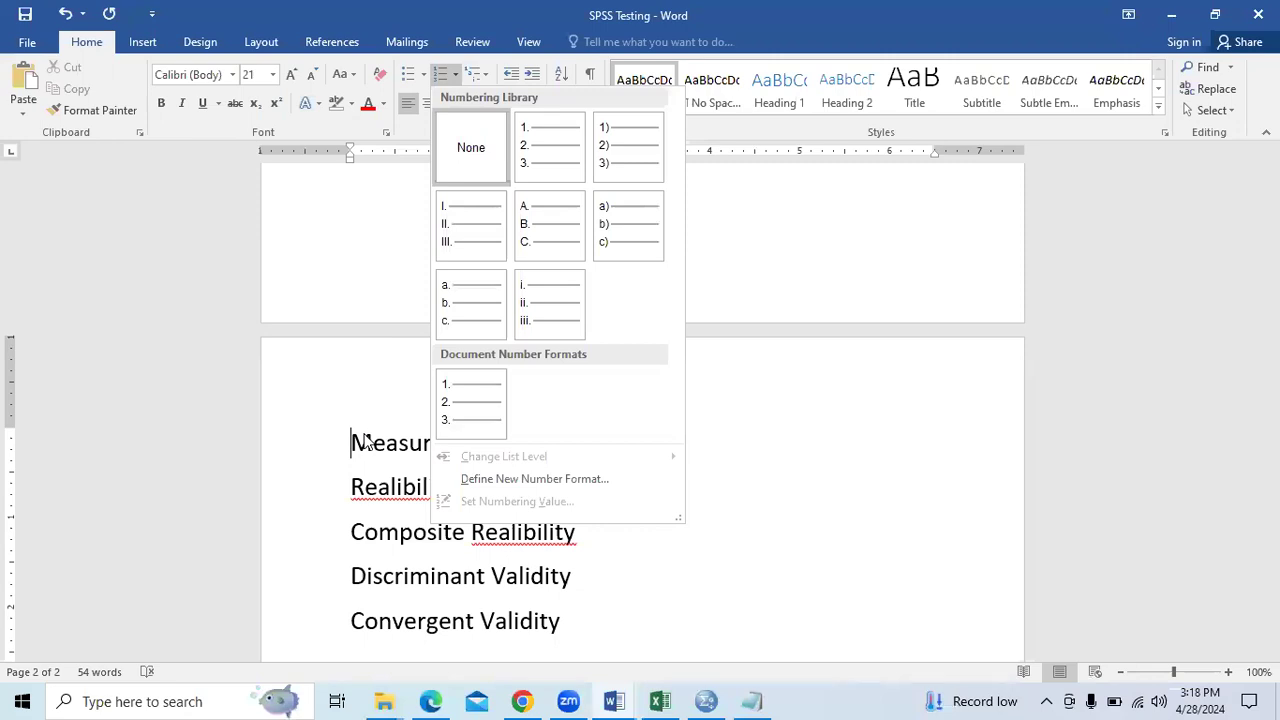
click(381, 487)
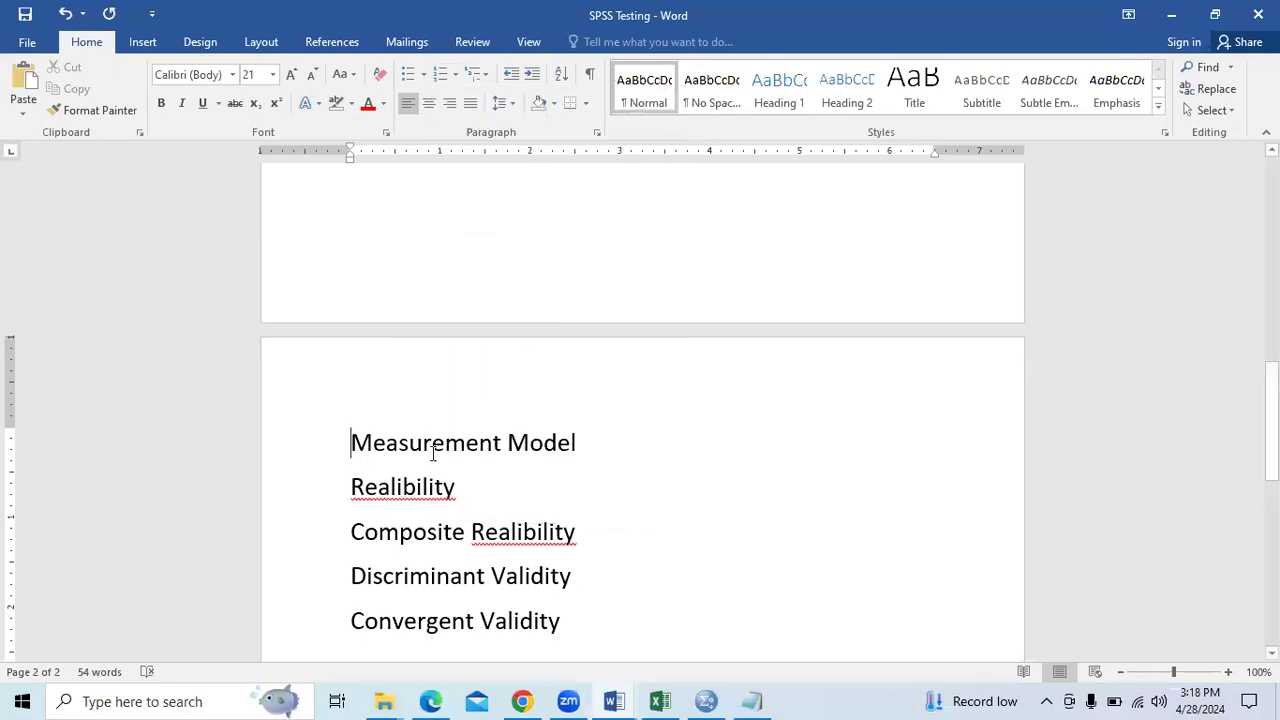
triple_click(594, 452)
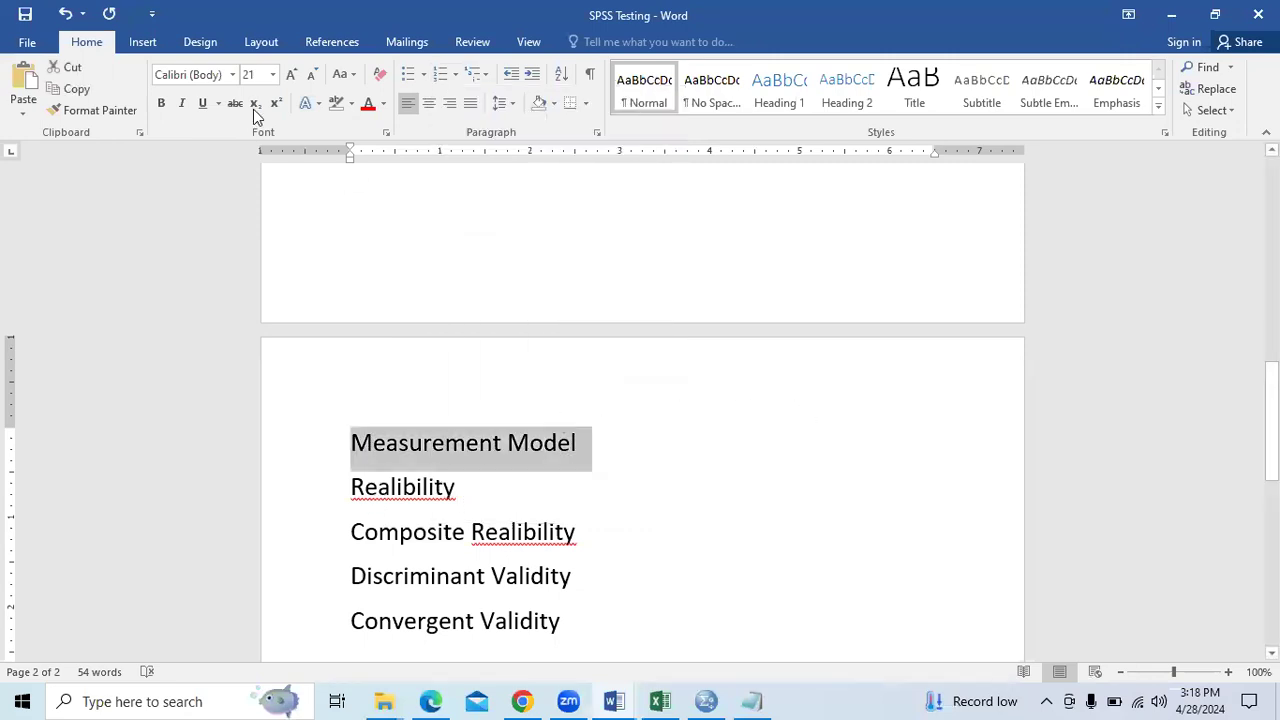
click(161, 103)
Make the two reliability lines dashed list items and correct the misspelled word to "Reliability" in both
click(350, 487)
text(-)
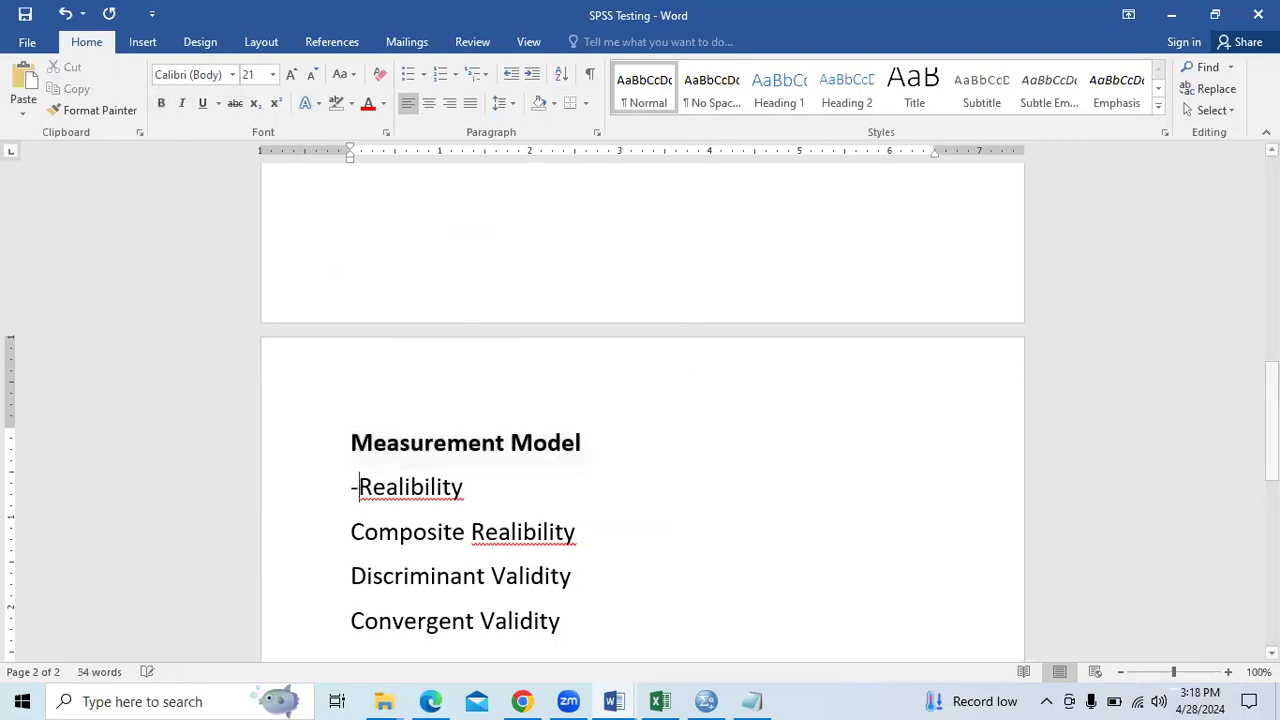
right_click(461, 487)
click(513, 523)
right_click(570, 537)
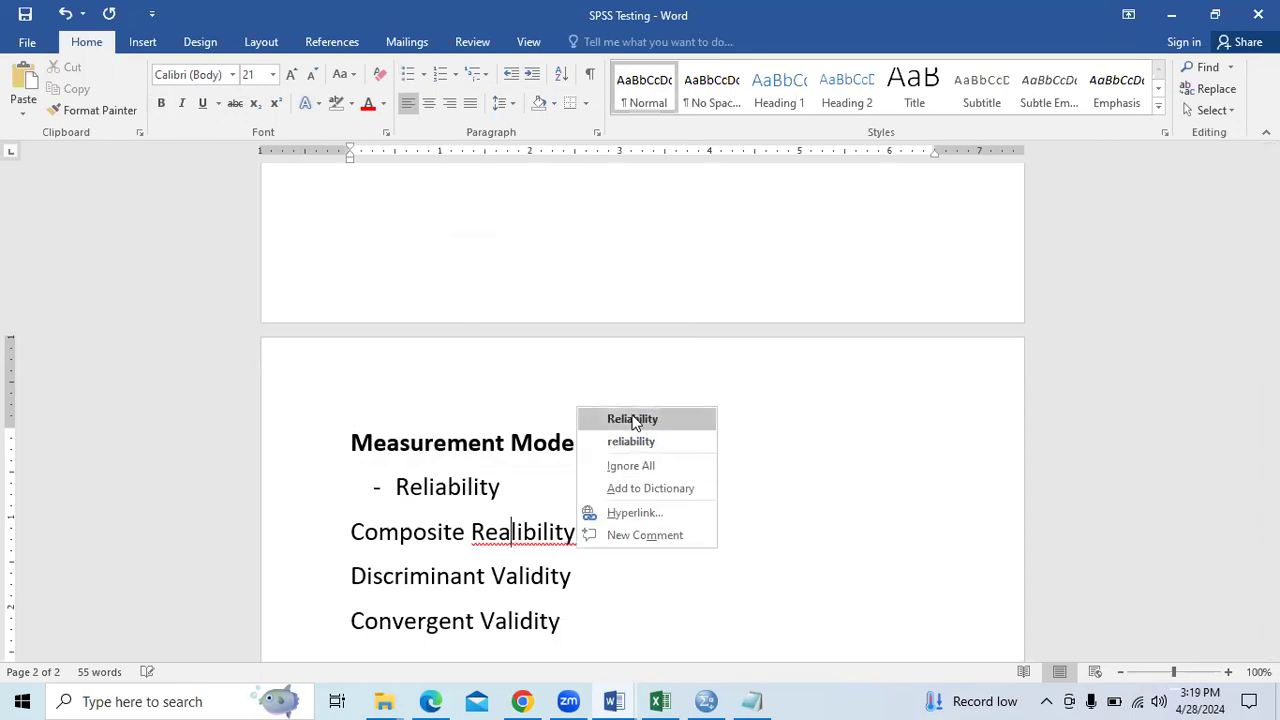
click(634, 422)
text(-)
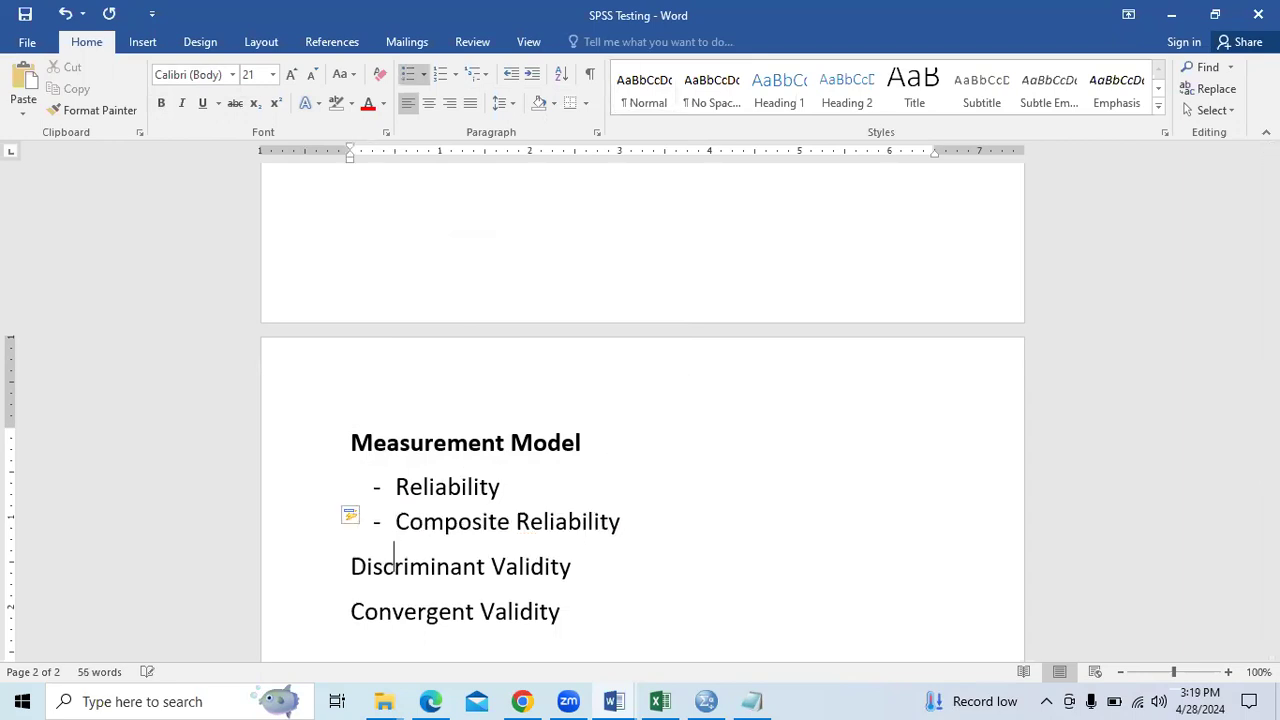
Make "Discriminant Validity" and "Convergent Validity" dashed list items as well
key(Down)
text(-)
key(Down)
key(Up)
key(Down)
key(Up)
key(Down)
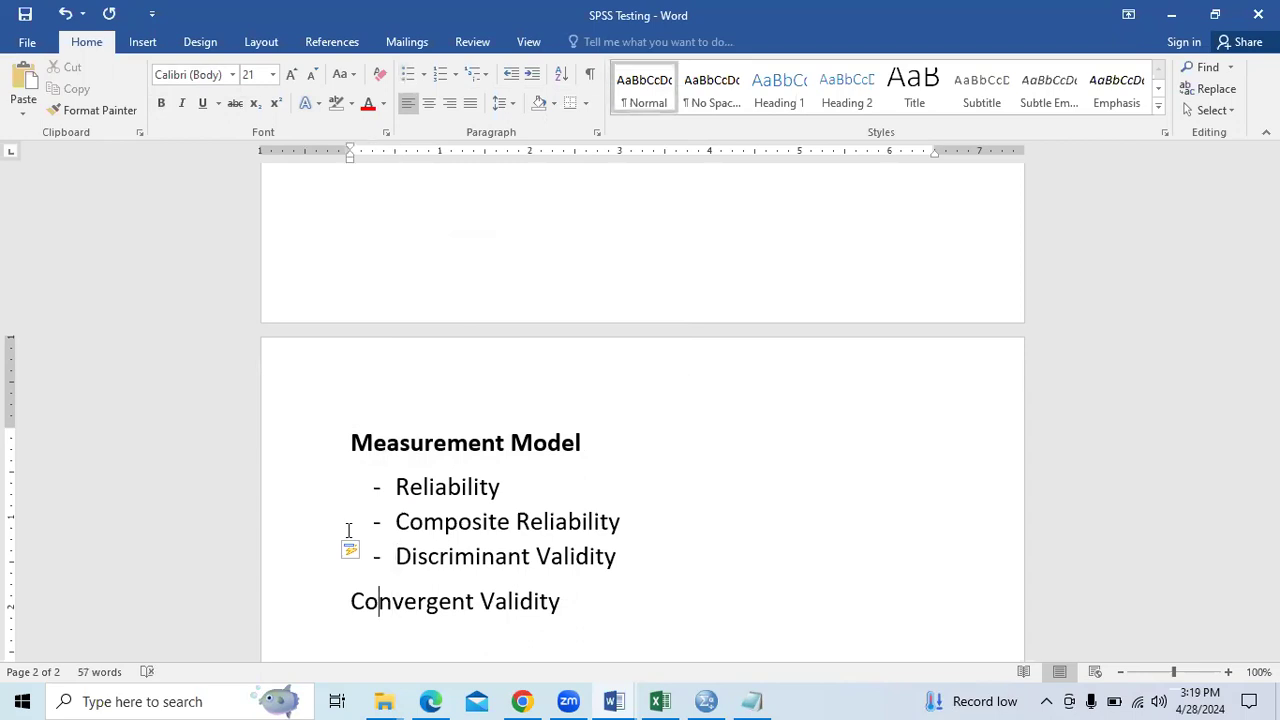
text(-)
Clear the blue highlight from the list dash in front of "Convergent Validity"
click(519, 590)
drag(671, 572, 354, 564)
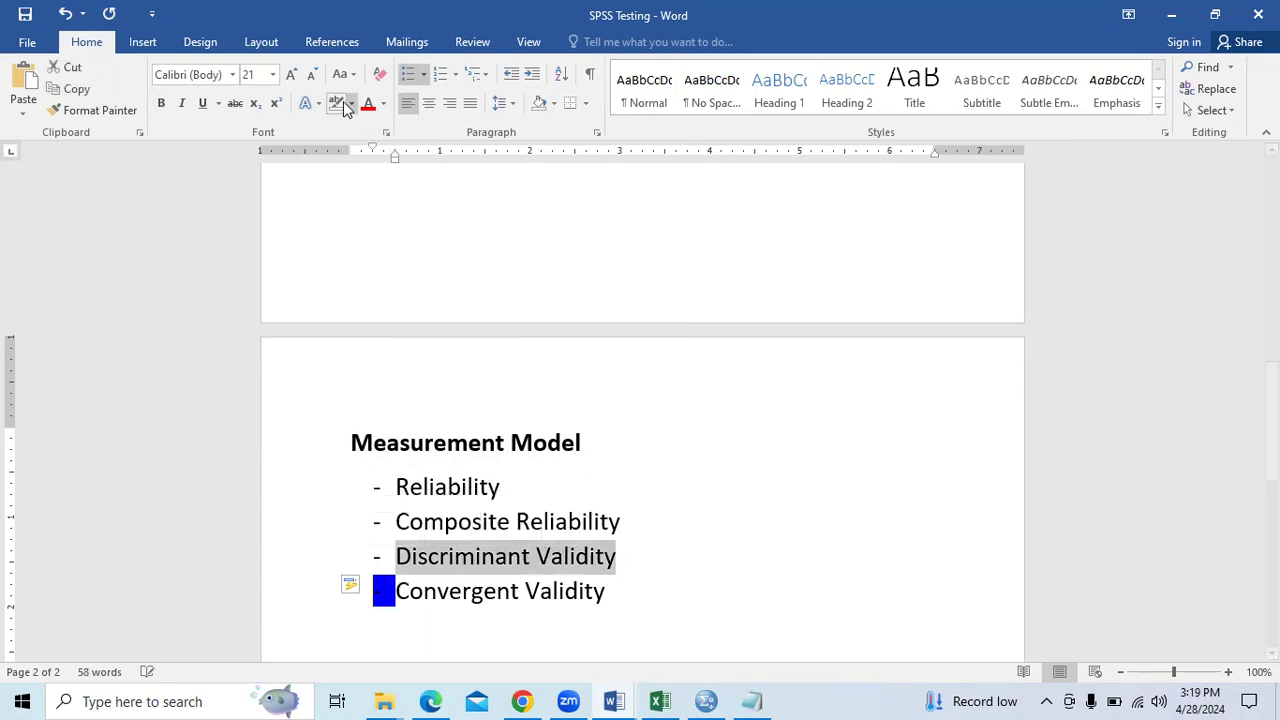
click(341, 104)
double_click(386, 592)
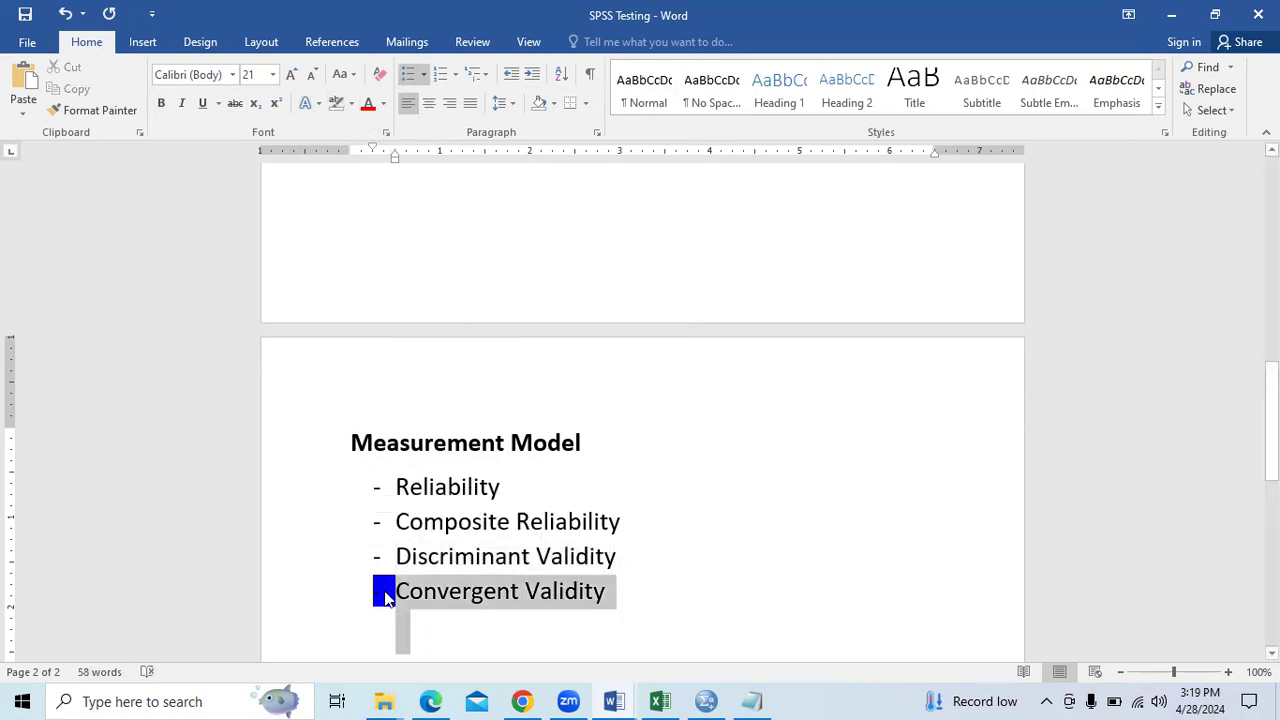
click(337, 104)
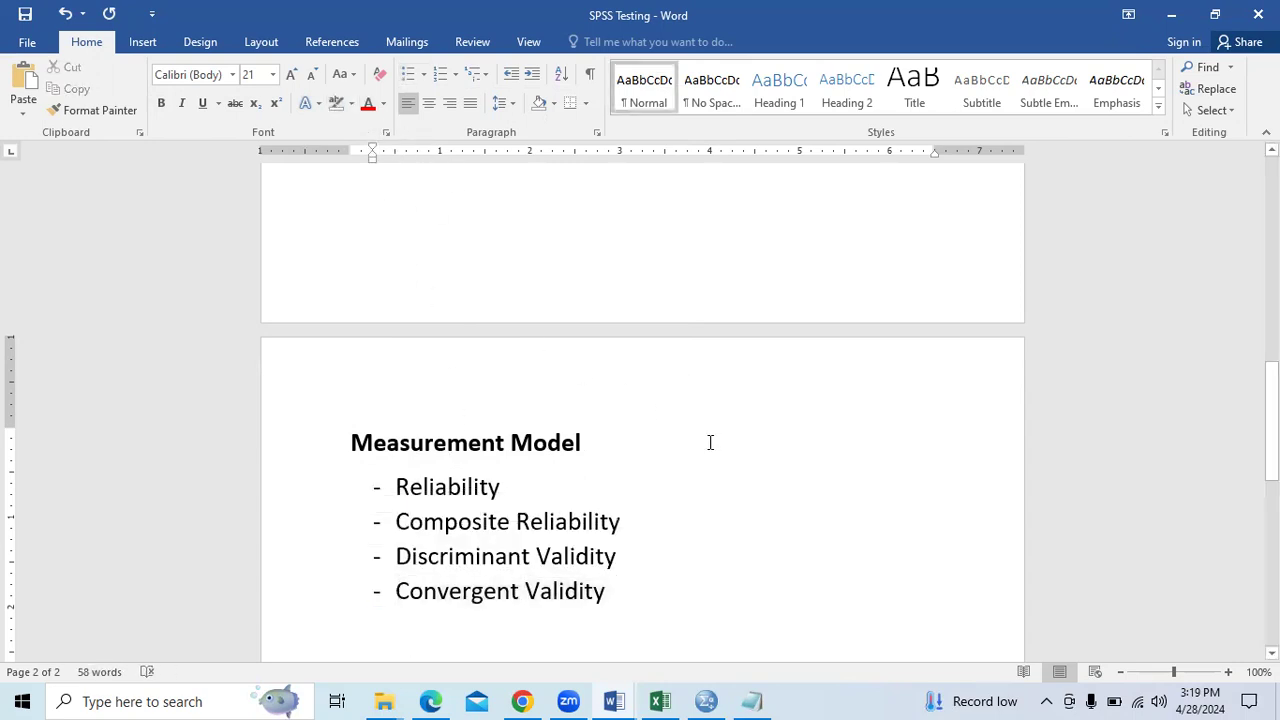
Enlarge the Measurement Model page to 120% and select the "Reliability" item
scroll(903, 465, down, 3)
click(886, 491)
scroll(886, 491, up, 2)
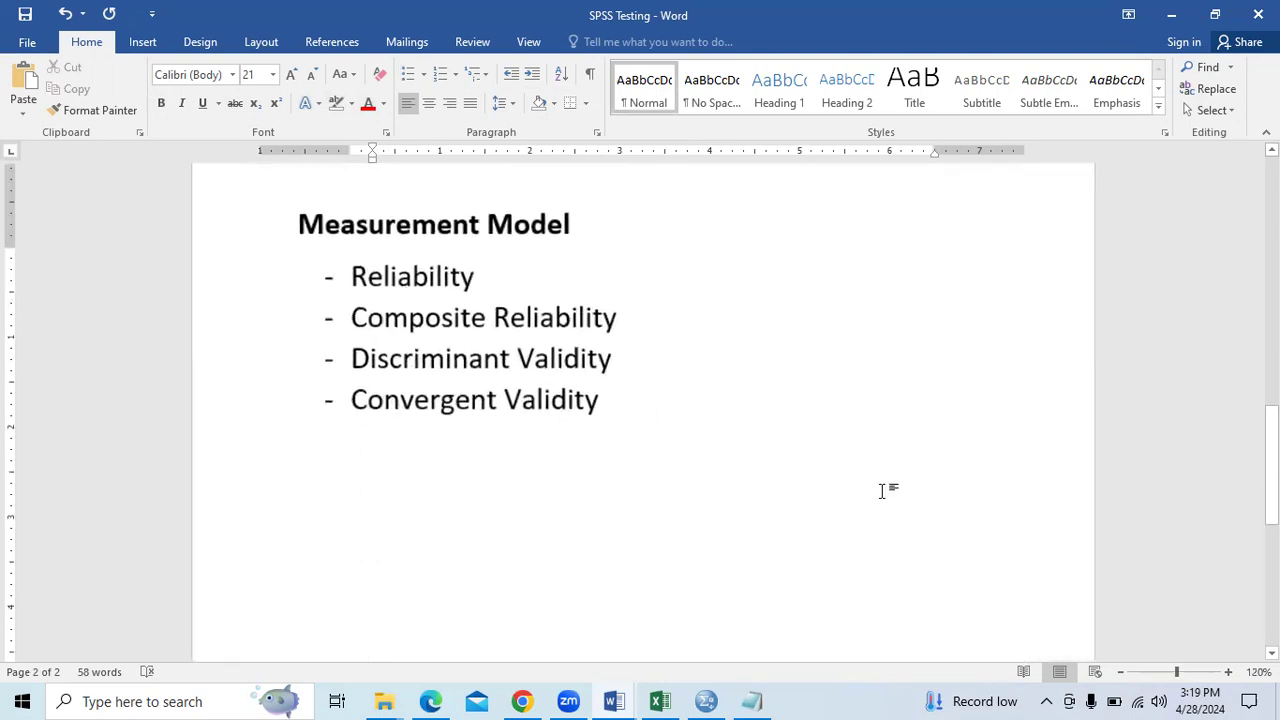
triple_click(430, 274)
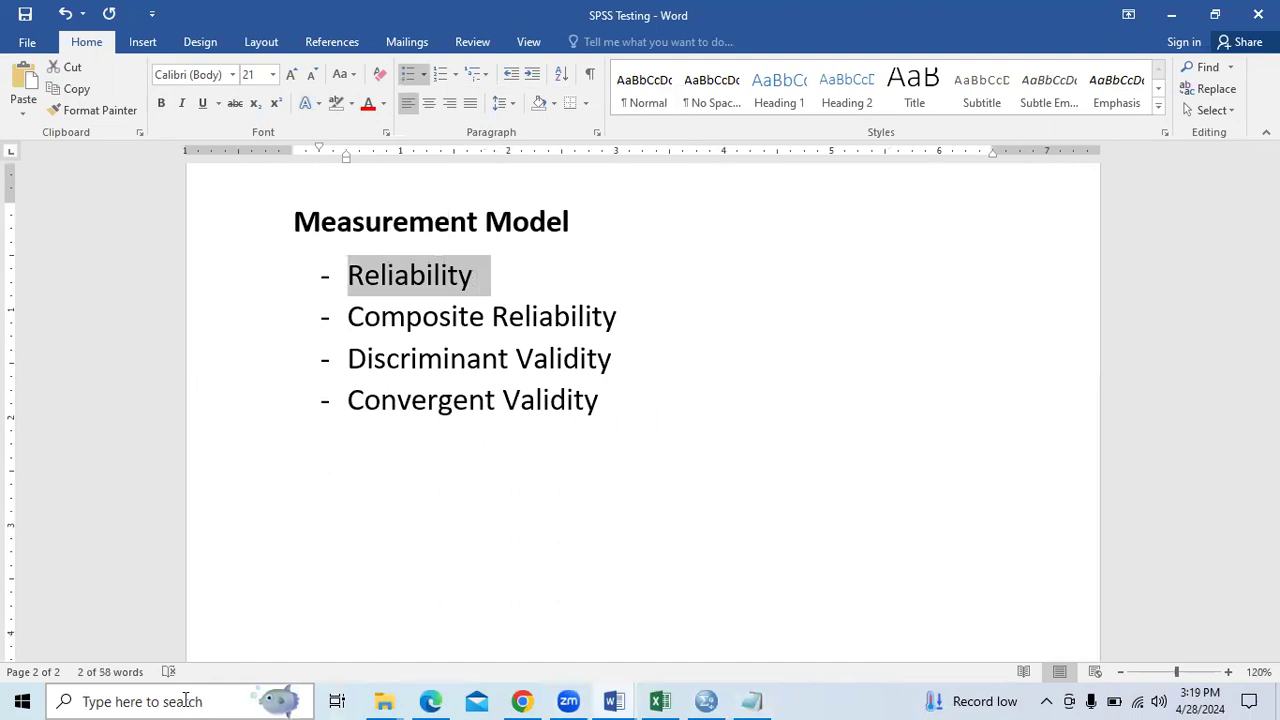
Open a new Google Chrome window, search for "smart pls sem 4 download" and open the SmartPLS downloads page
click(527, 700)
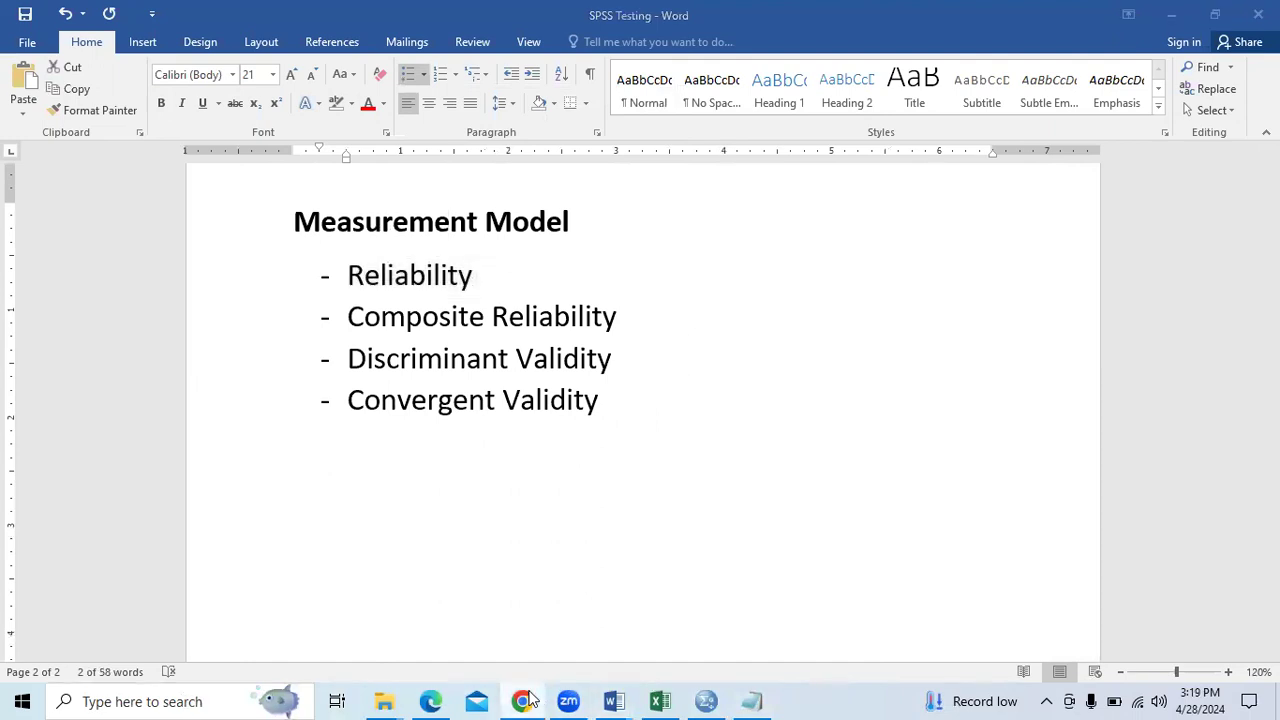
right_click(527, 700)
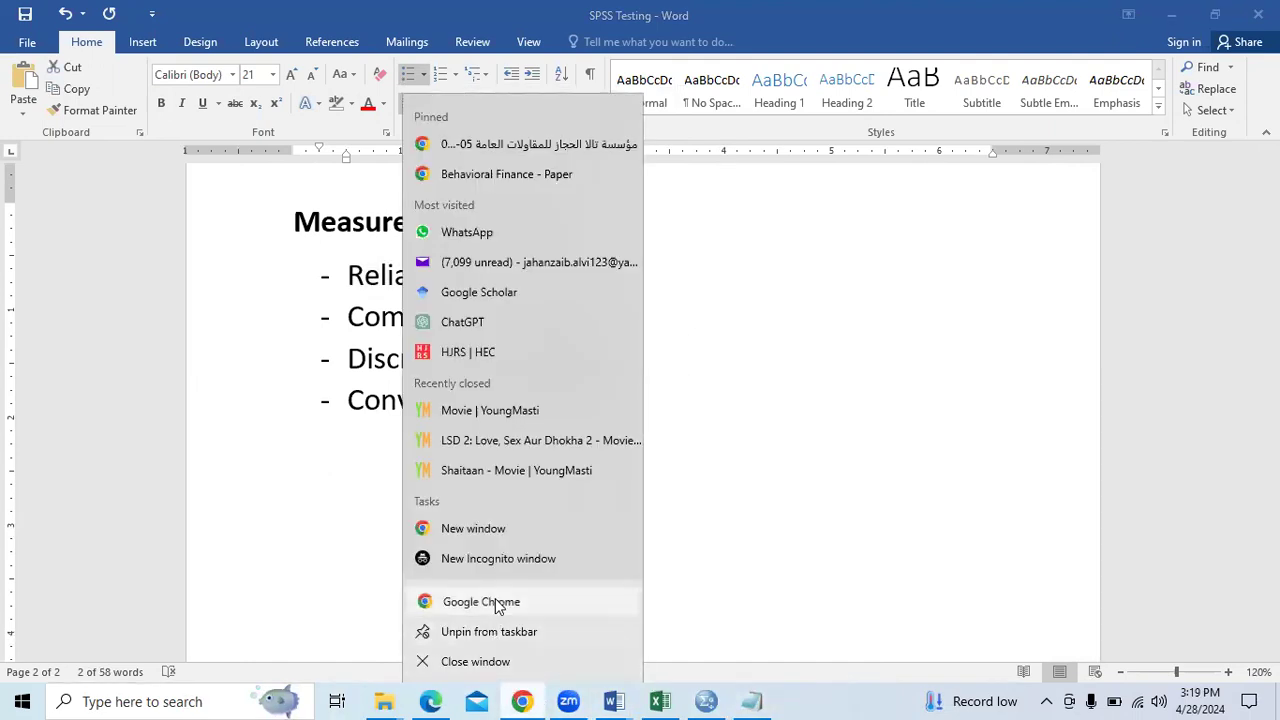
click(488, 602)
text(pls sem )
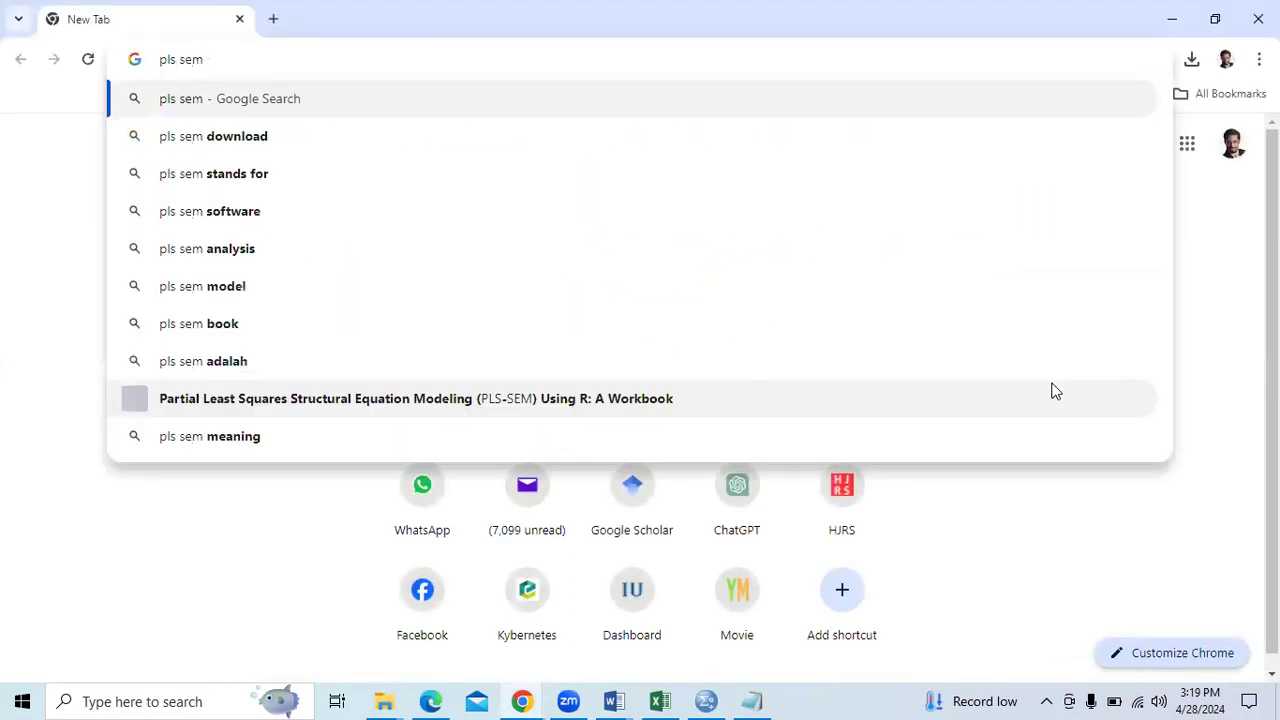
text(smart)
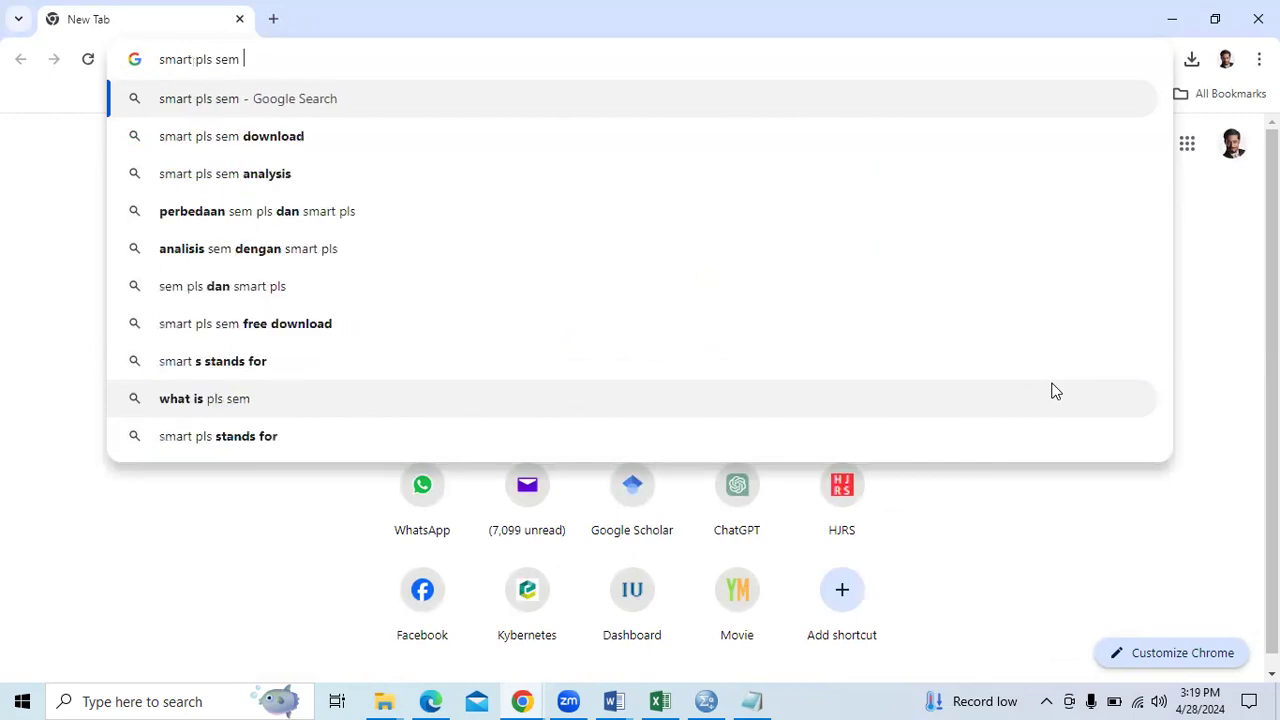
text( 4 dowl)
key(BackSpace)
text(nload)
key(Return)
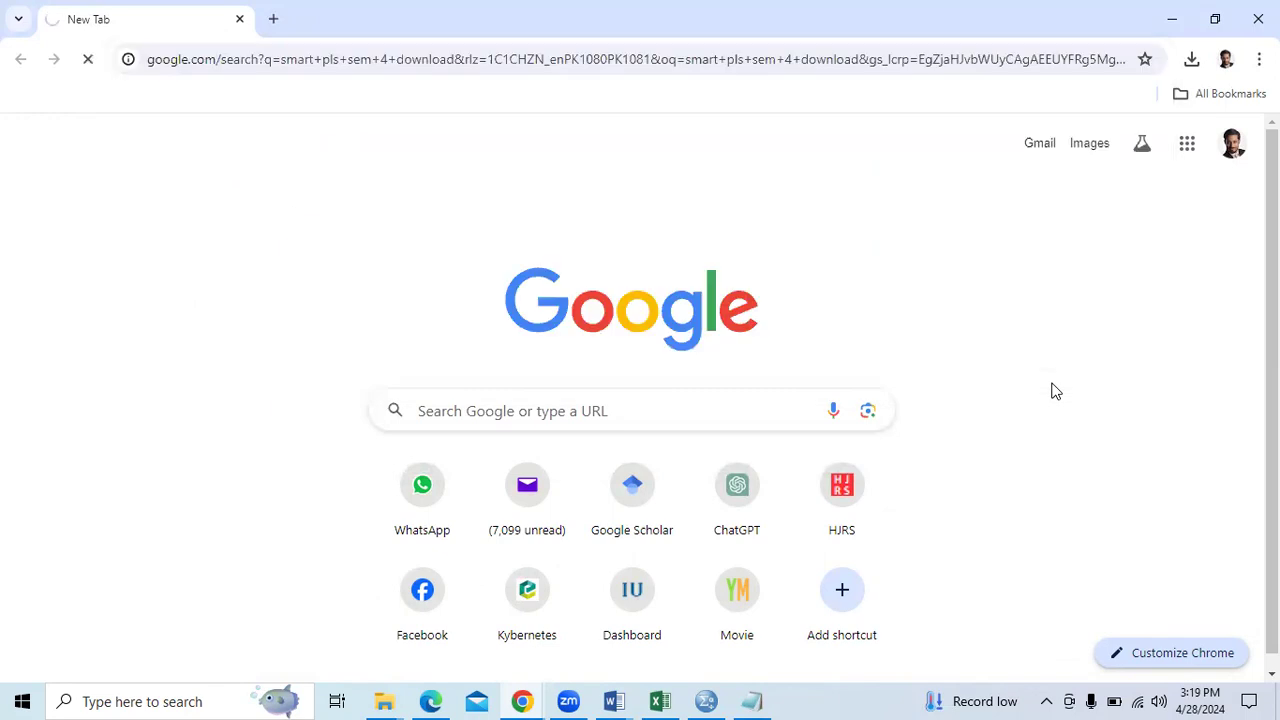
click(452, 380)
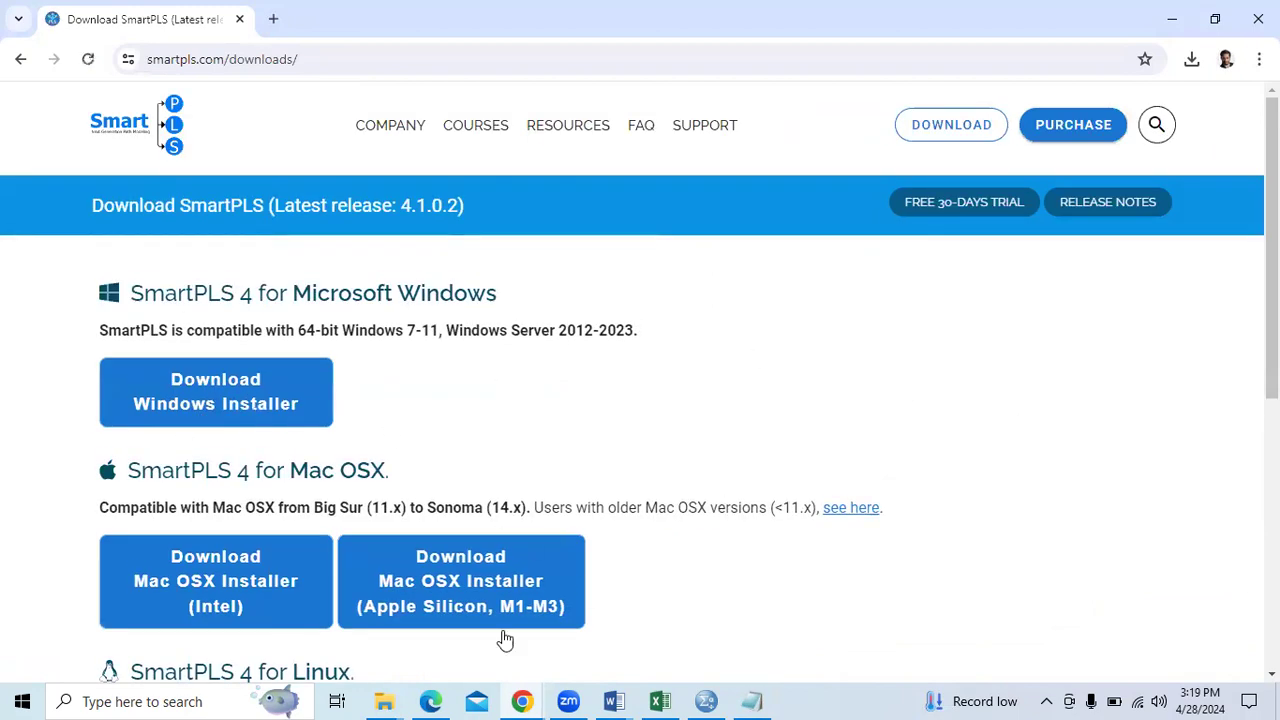
Search the computer for the installed SmartPLS 4 app and launch it
click(182, 701)
text(pls)
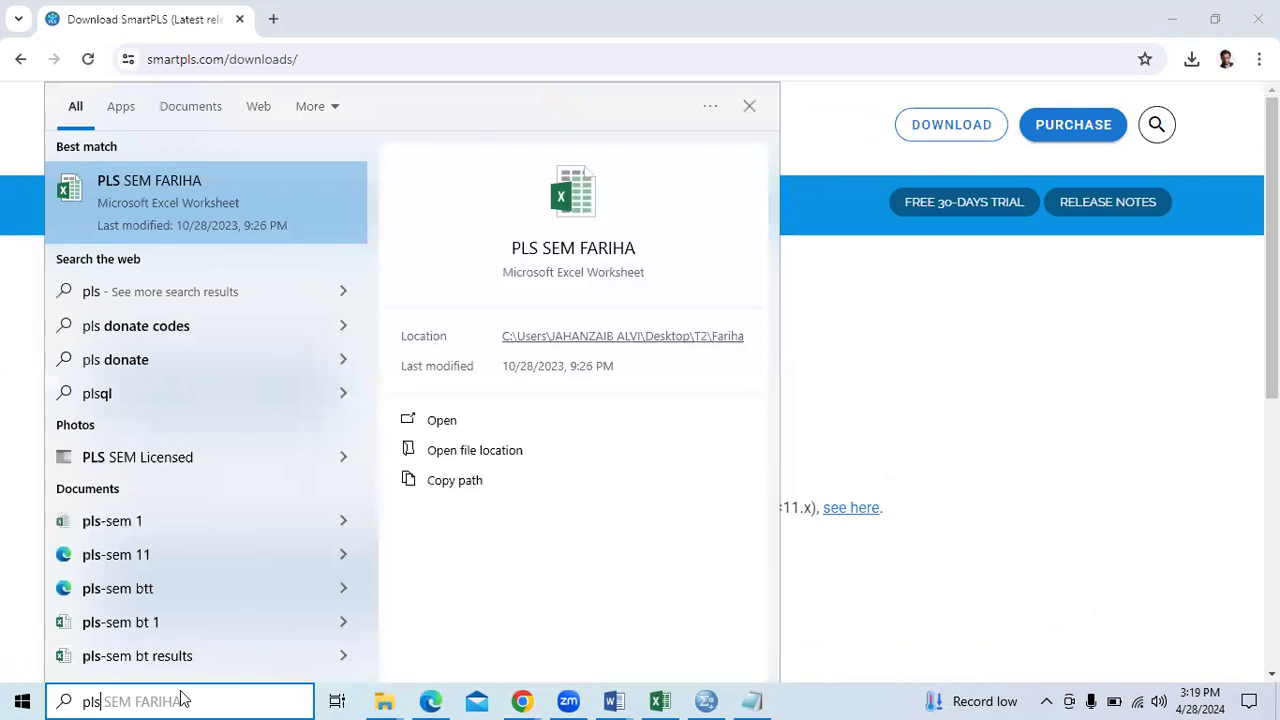
key(BackSpace)
key(BackSpace)
key(BackSpace)
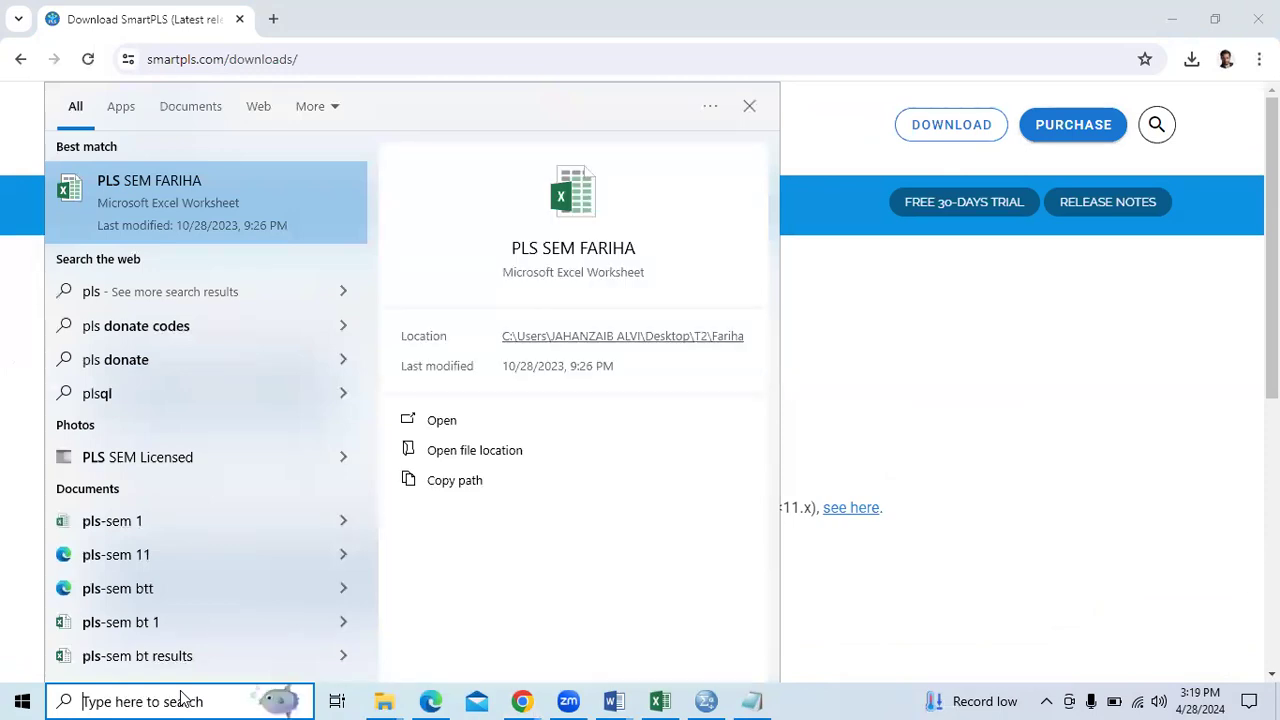
text(smart)
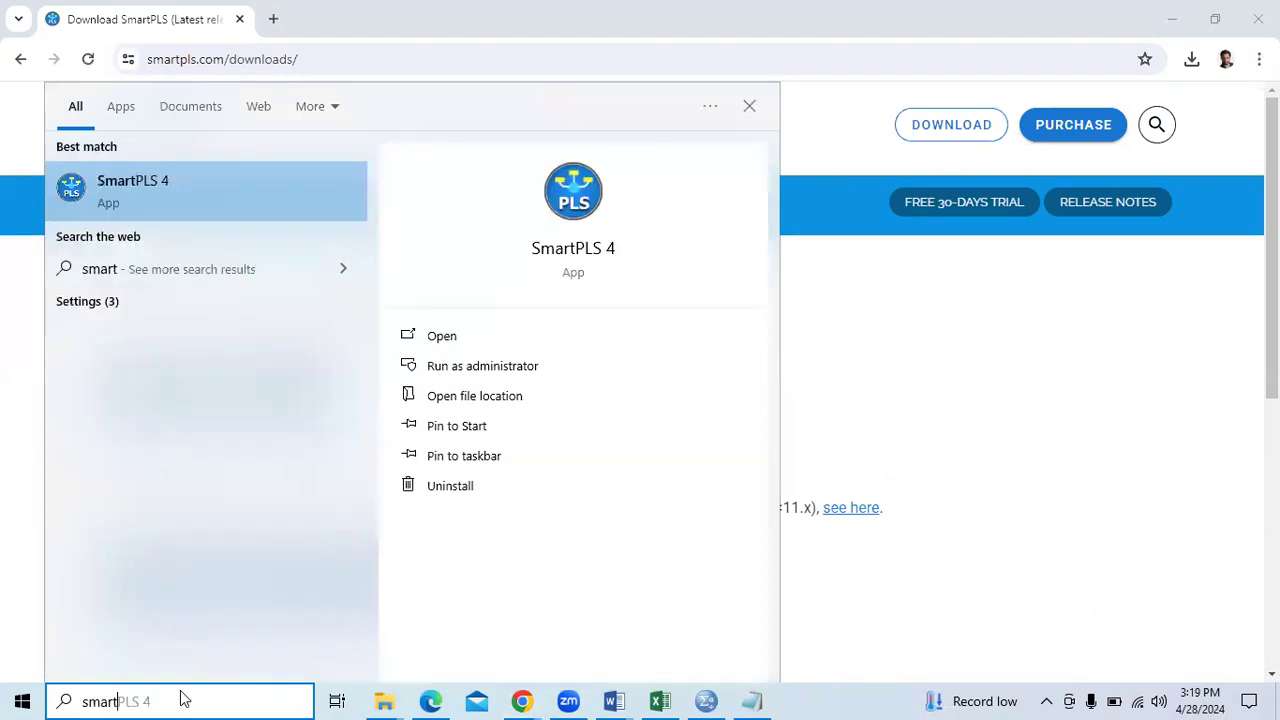
key(Return)
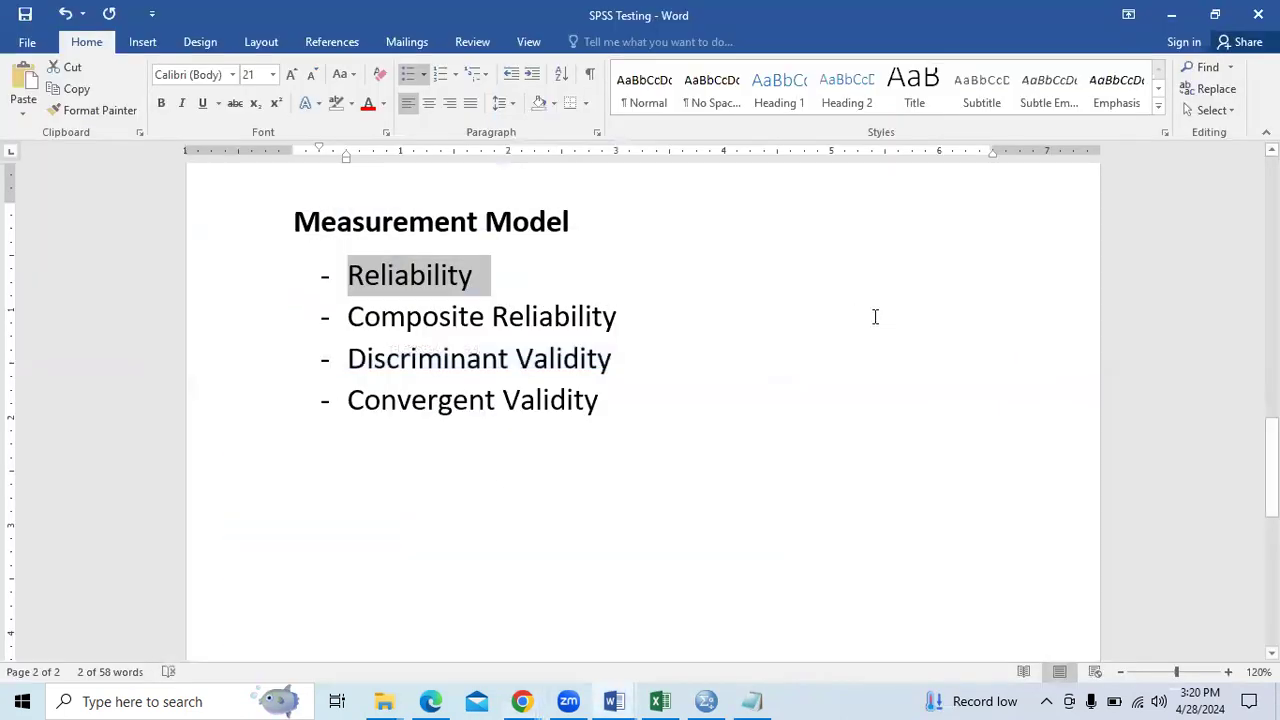
Minimize the SPSS Testing document, the thesis PDF, the SPSS data editor and the open folder windows
click(1171, 14)
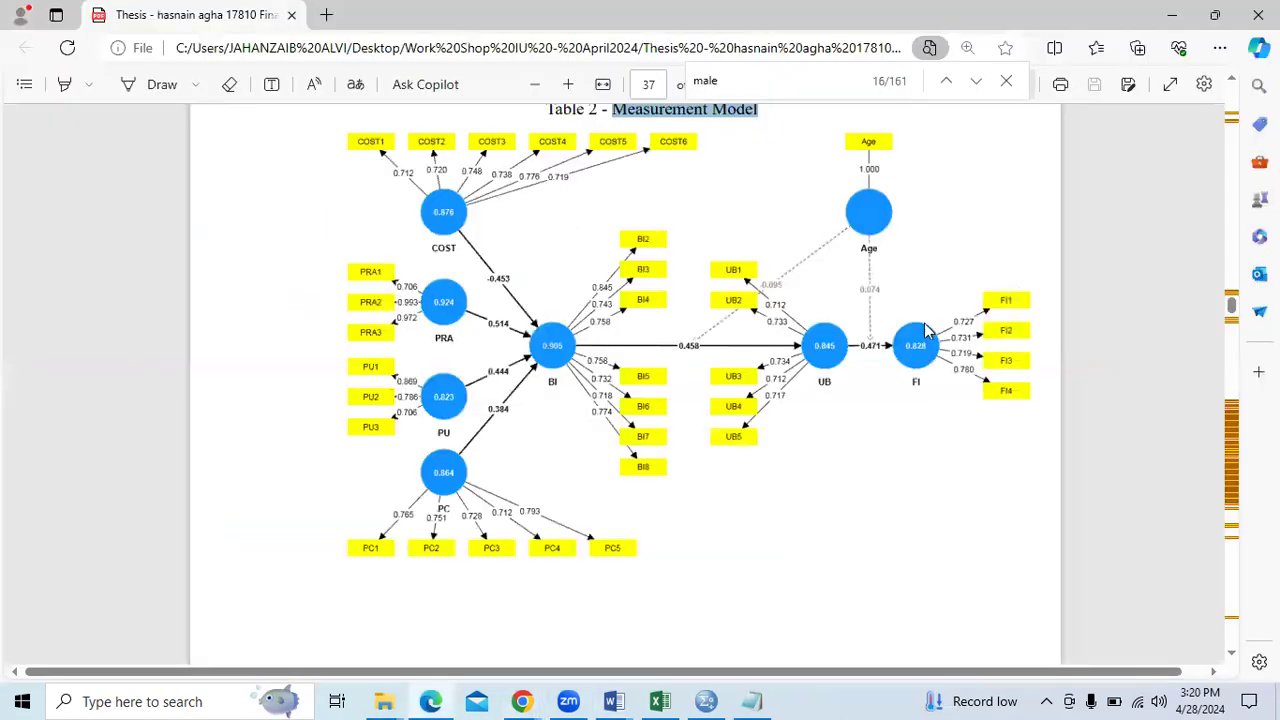
click(1172, 14)
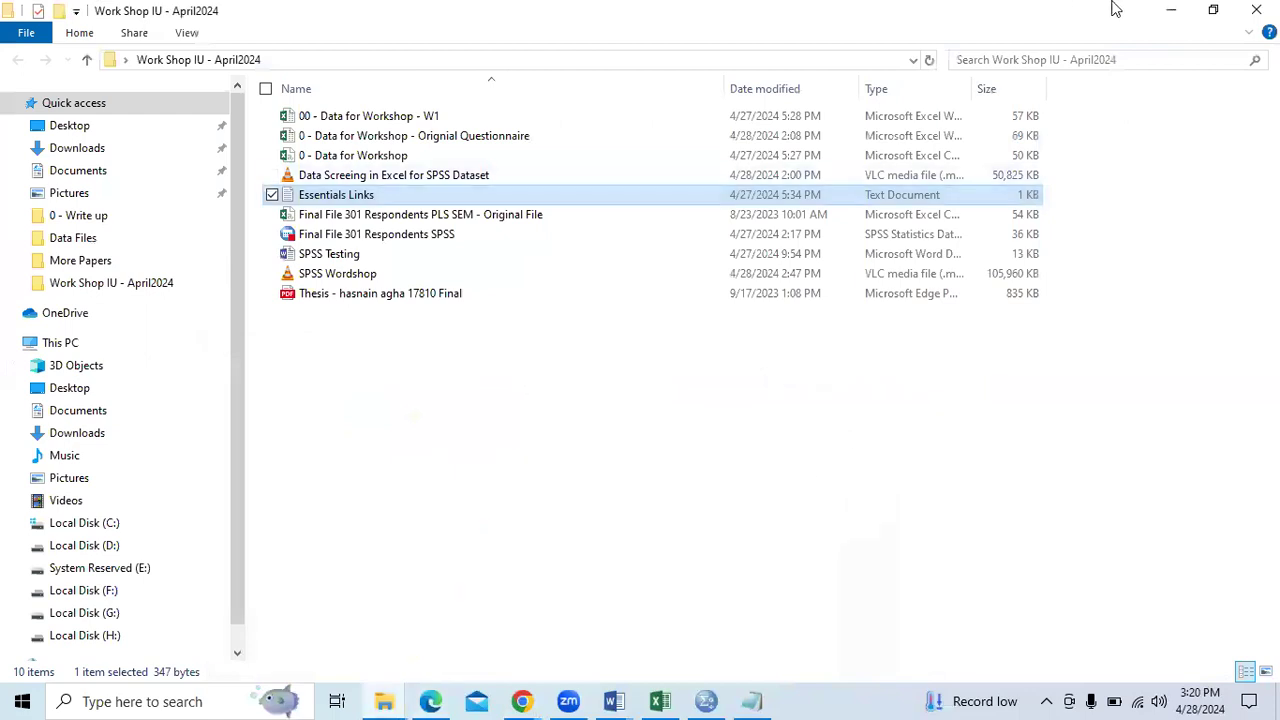
click(1171, 10)
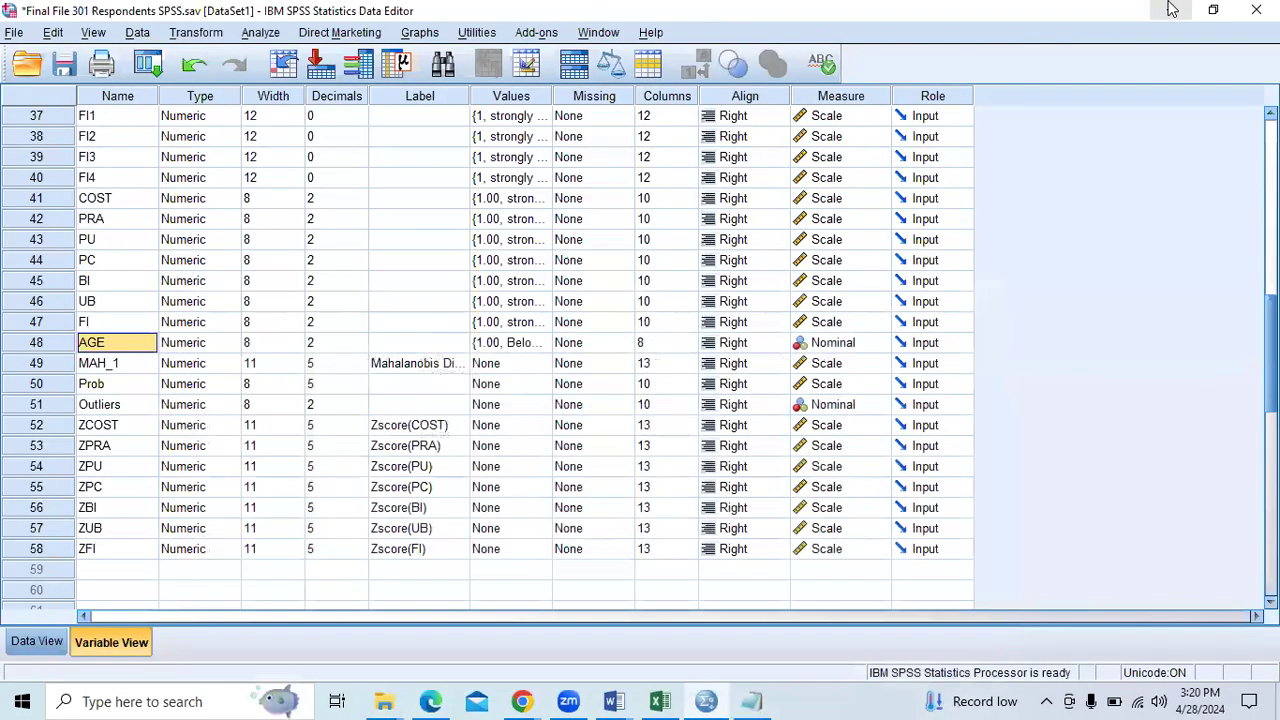
click(1171, 10)
click(1175, 10)
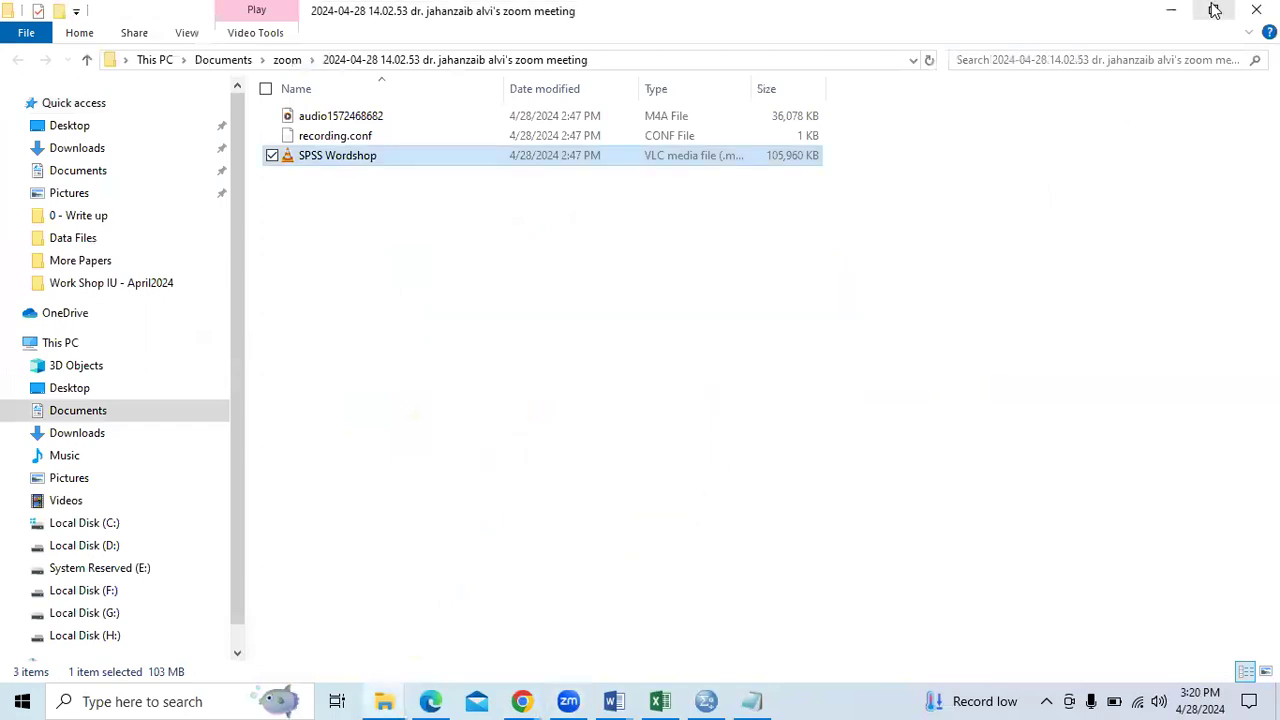
click(1170, 10)
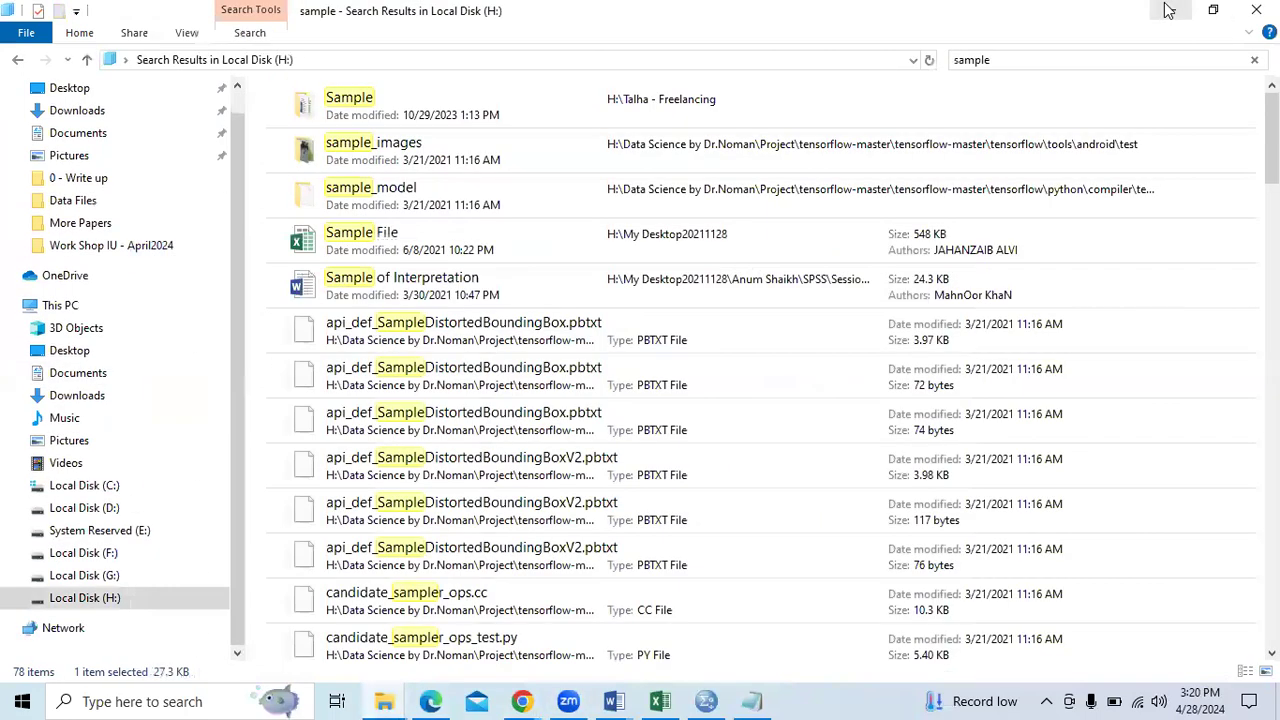
click(1168, 10)
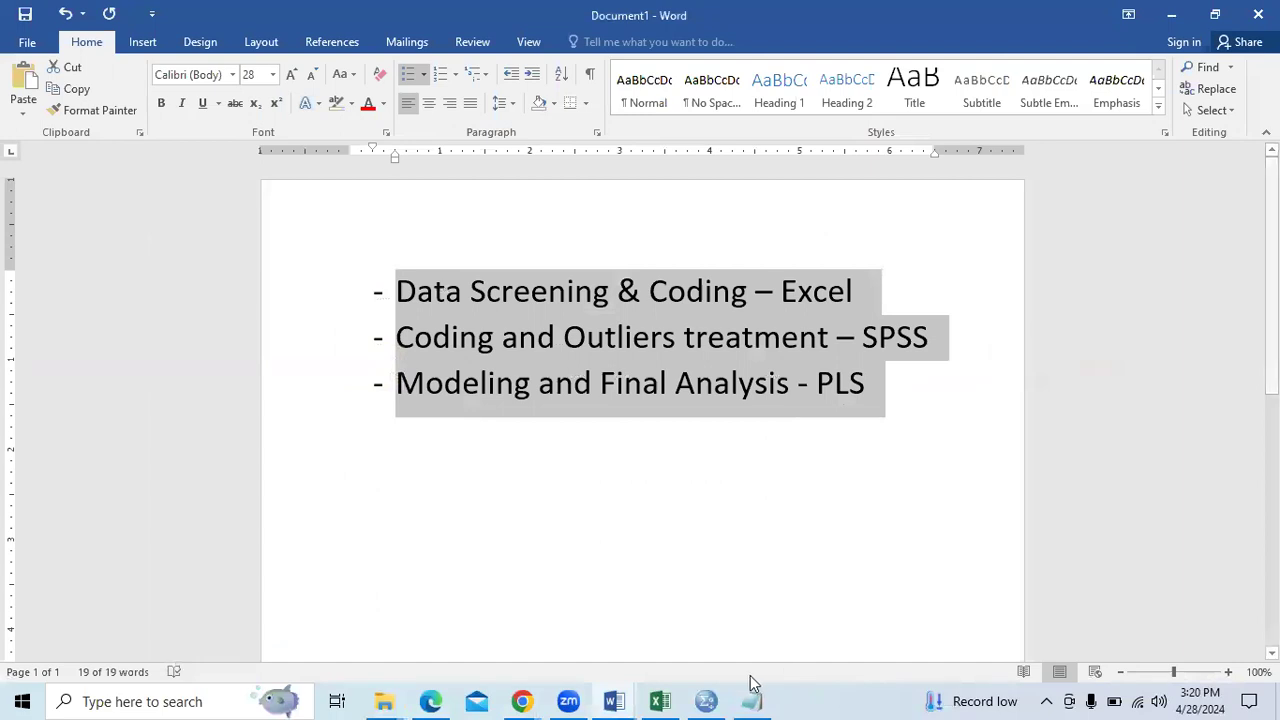
Find SmartPLS 4 among the installed apps again, launch it and bring its window to the front
click(180, 701)
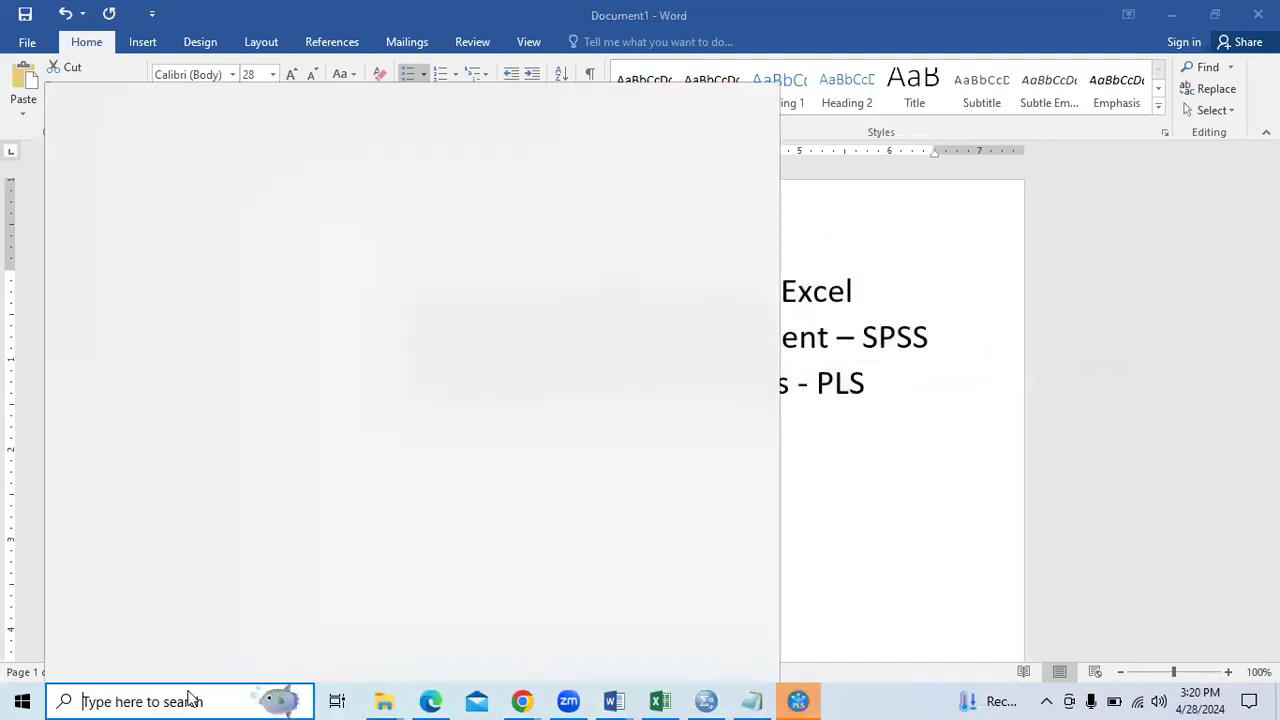
text(smart)
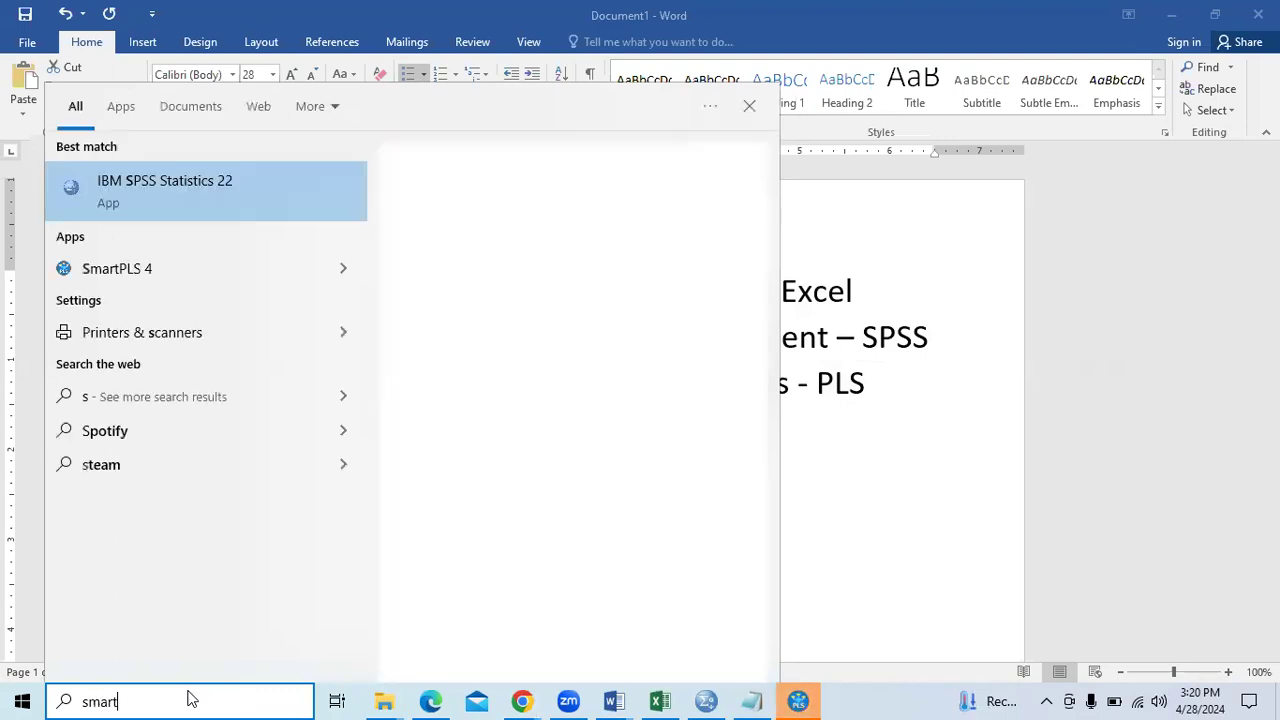
key(Up)
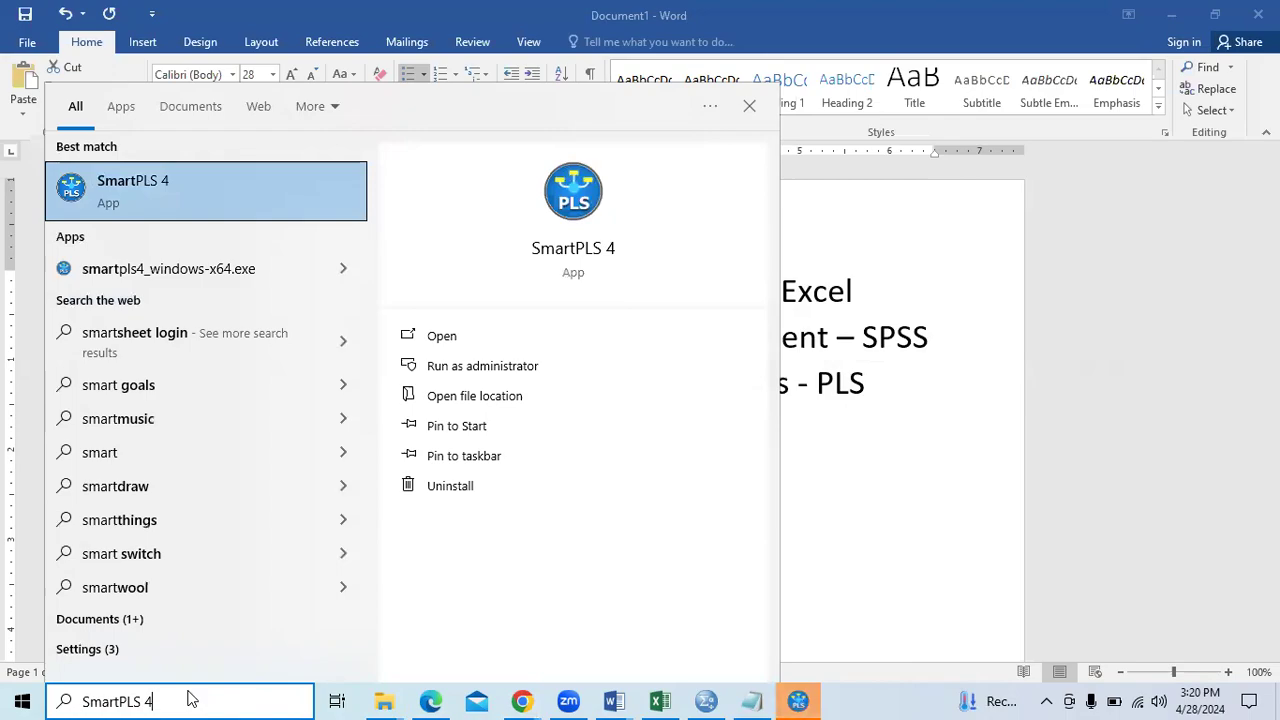
key(Return)
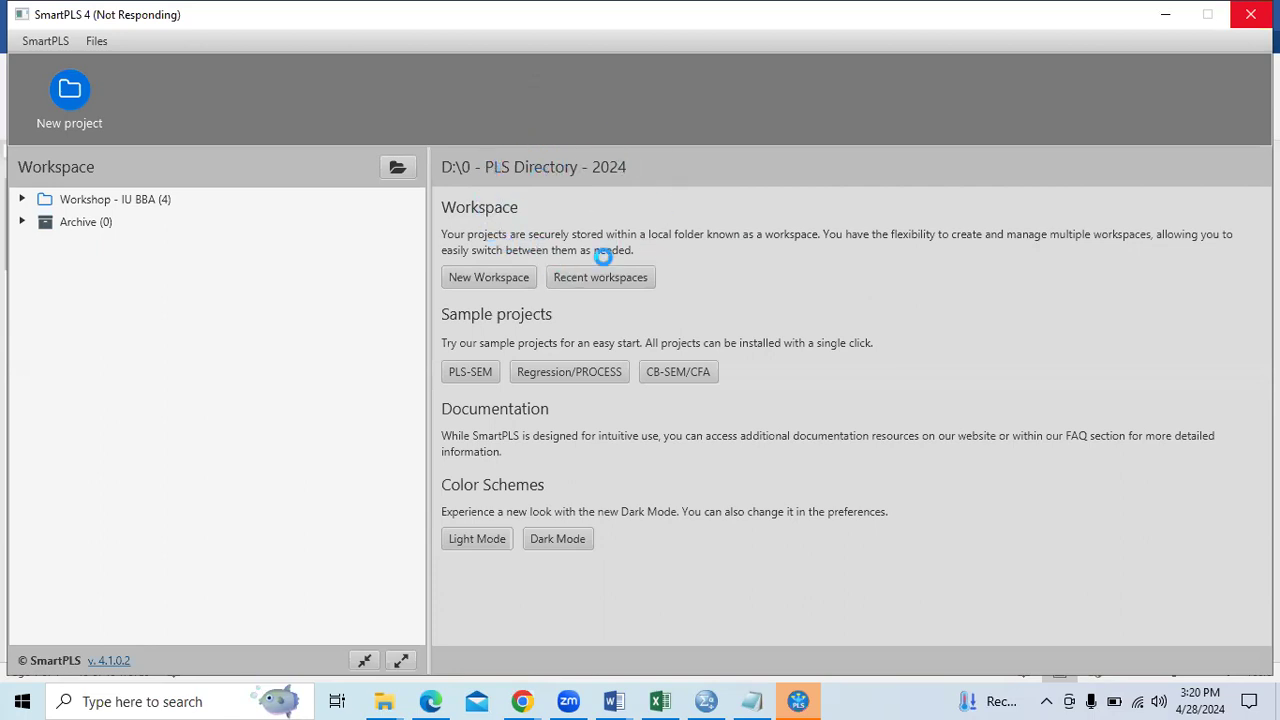
click(1167, 18)
click(795, 700)
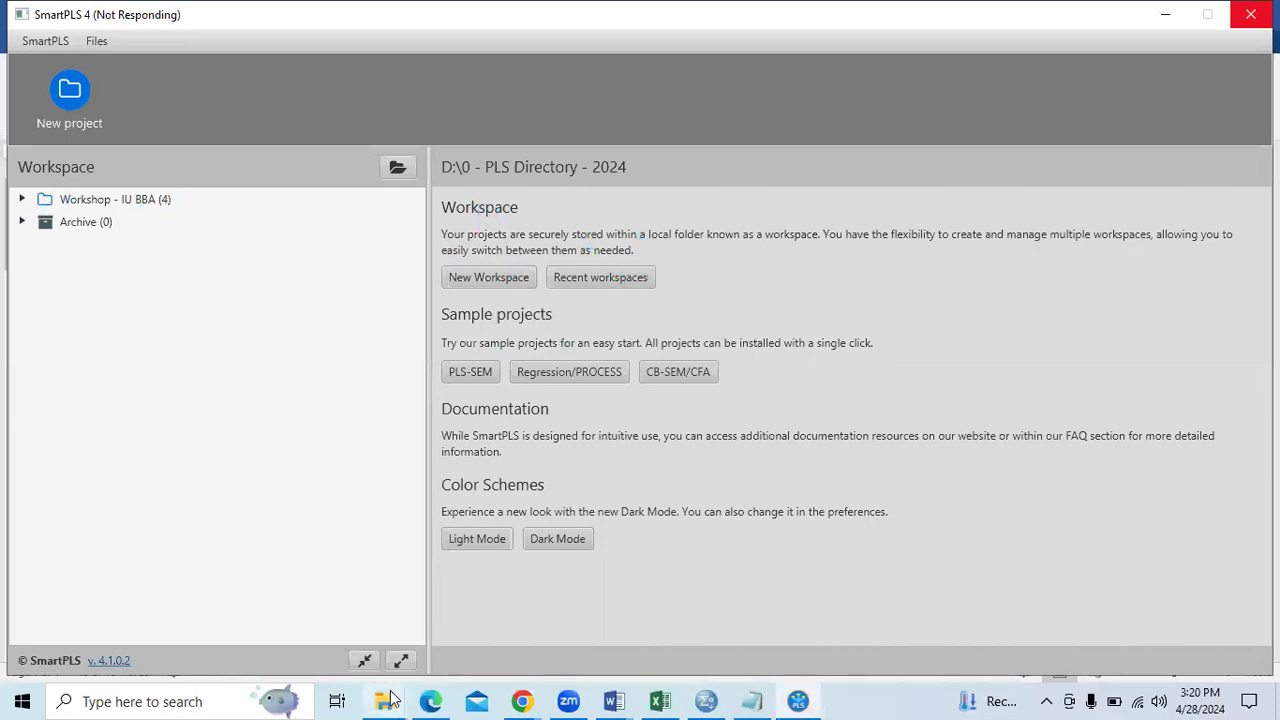
In File Explorer, browse Local Disk (D:) and examine the "Workshop - IU BBA" folder inside "0 - PLS Directory - 2024"
mouse_move(390, 700)
click(569, 634)
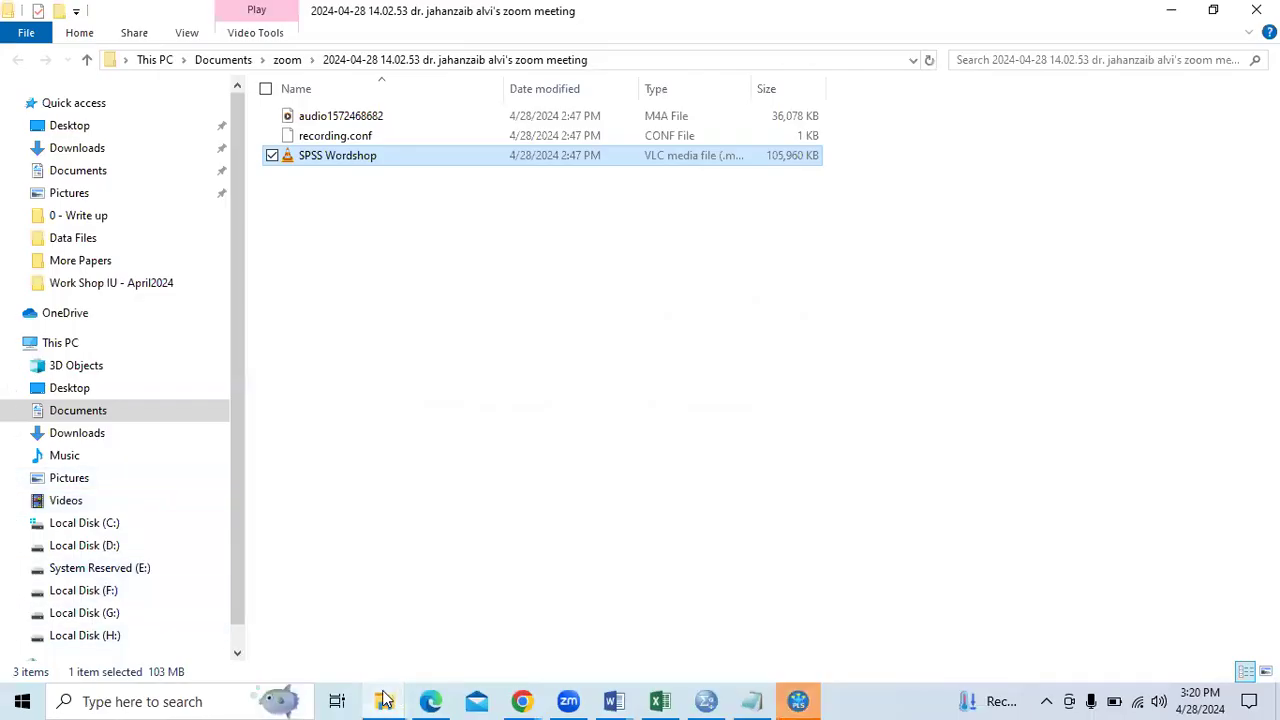
mouse_move(385, 700)
click(271, 644)
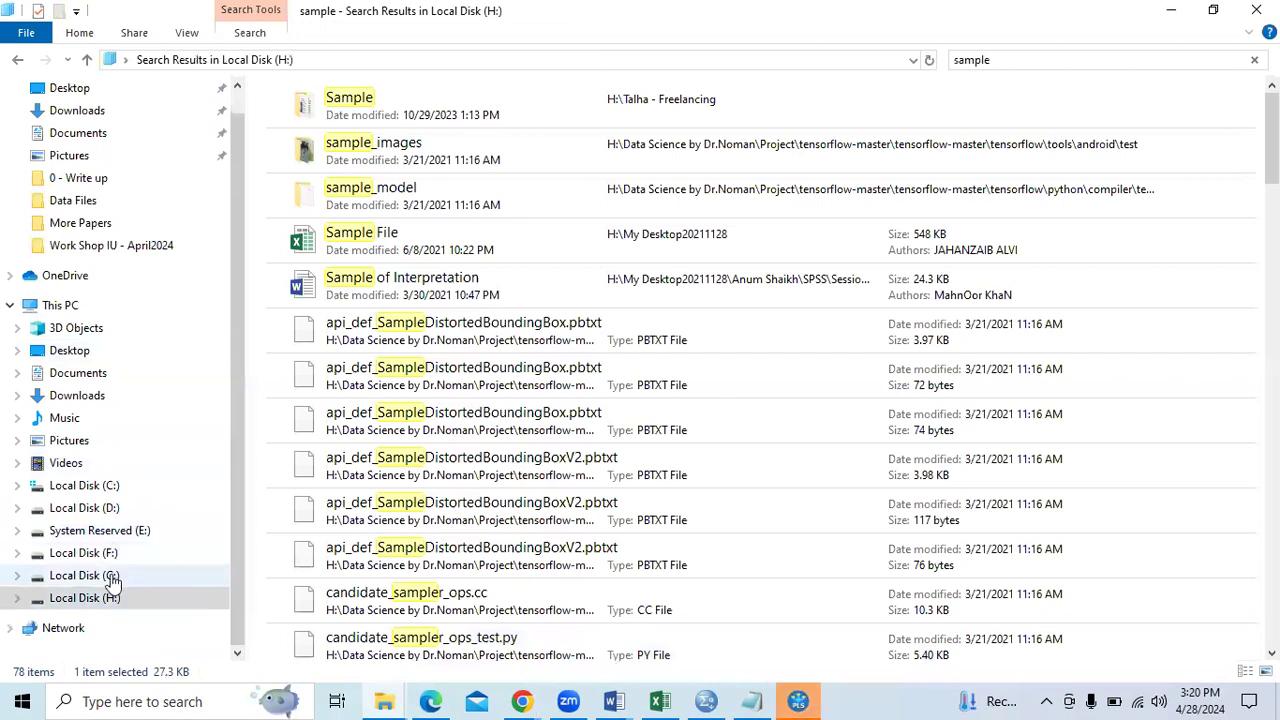
click(112, 507)
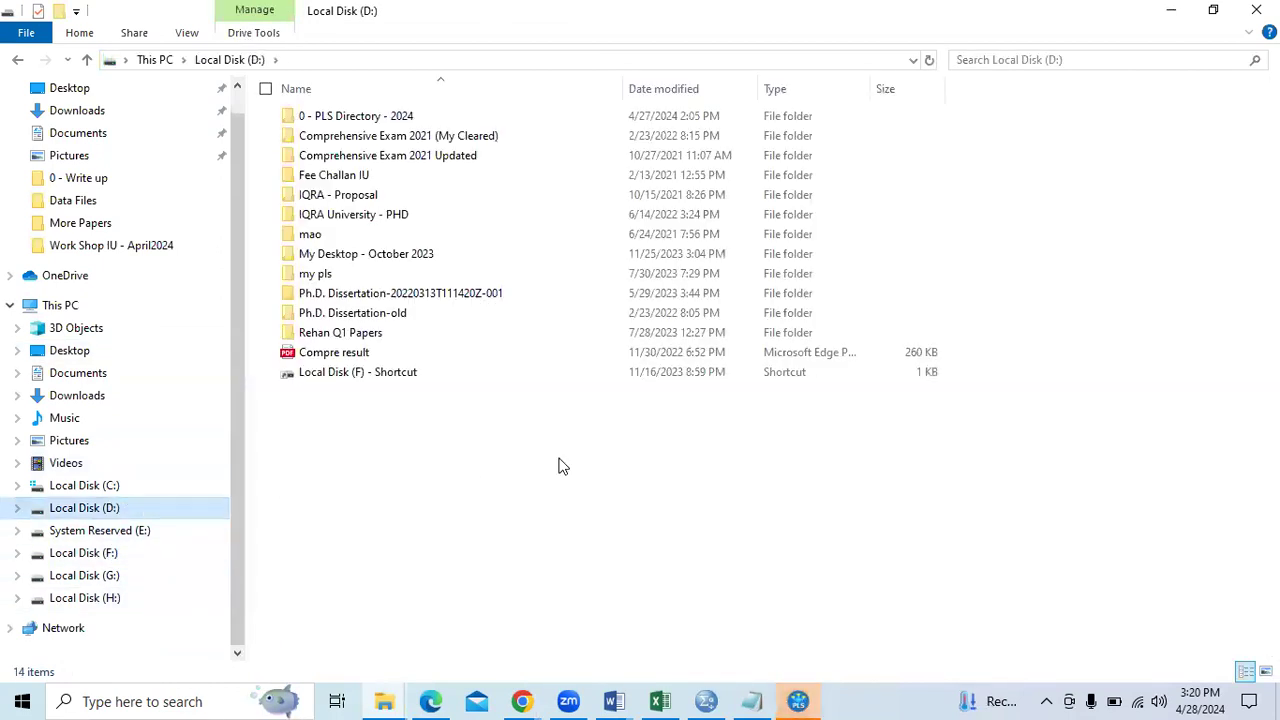
click(475, 278)
key(Down)
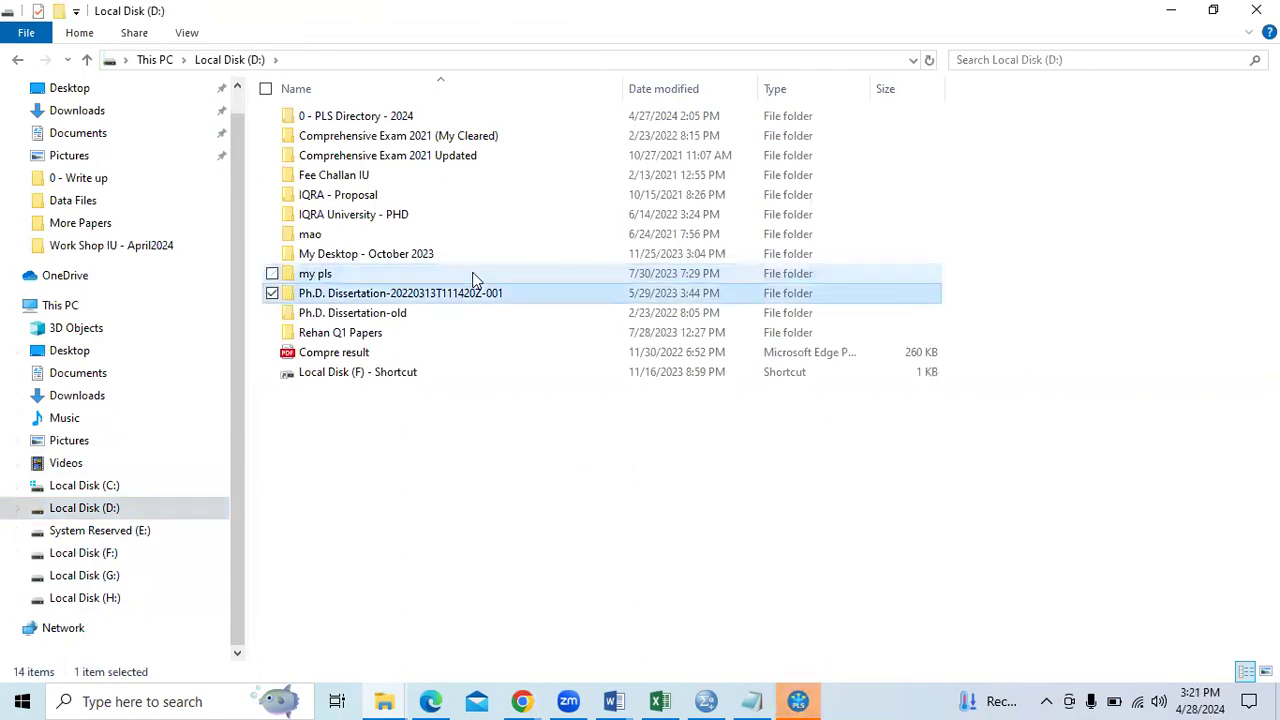
click(118, 488)
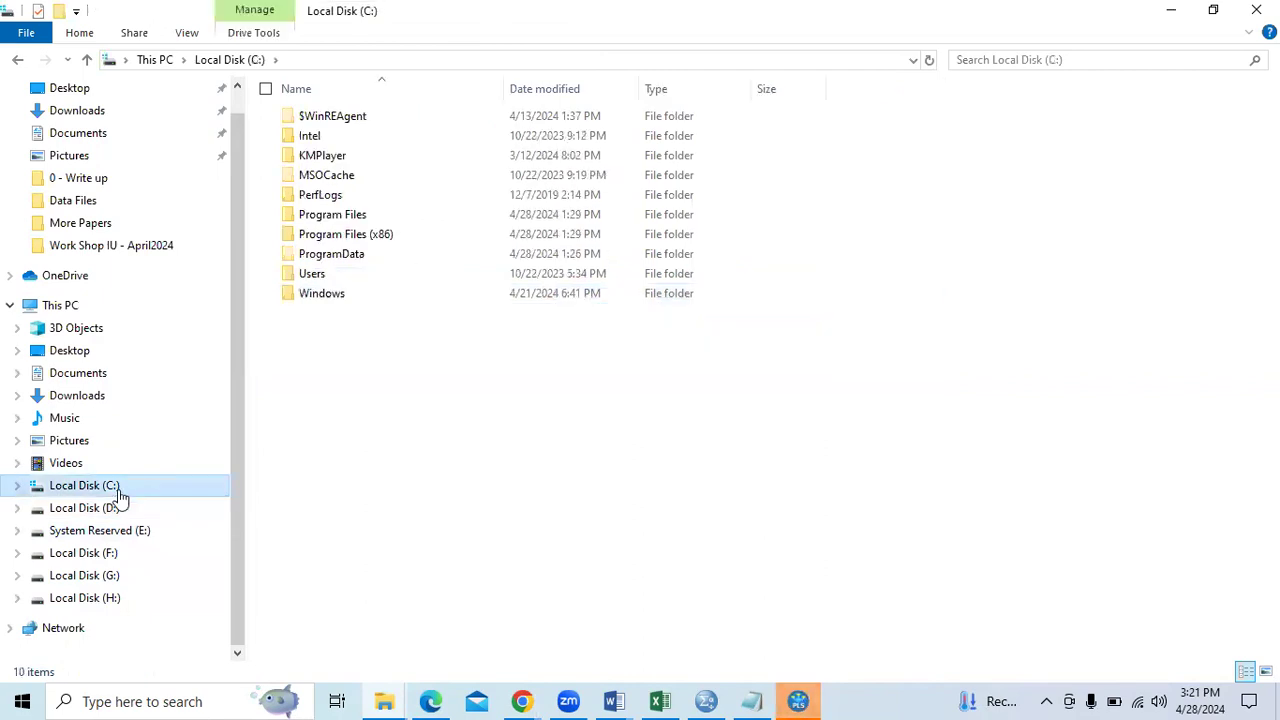
click(118, 510)
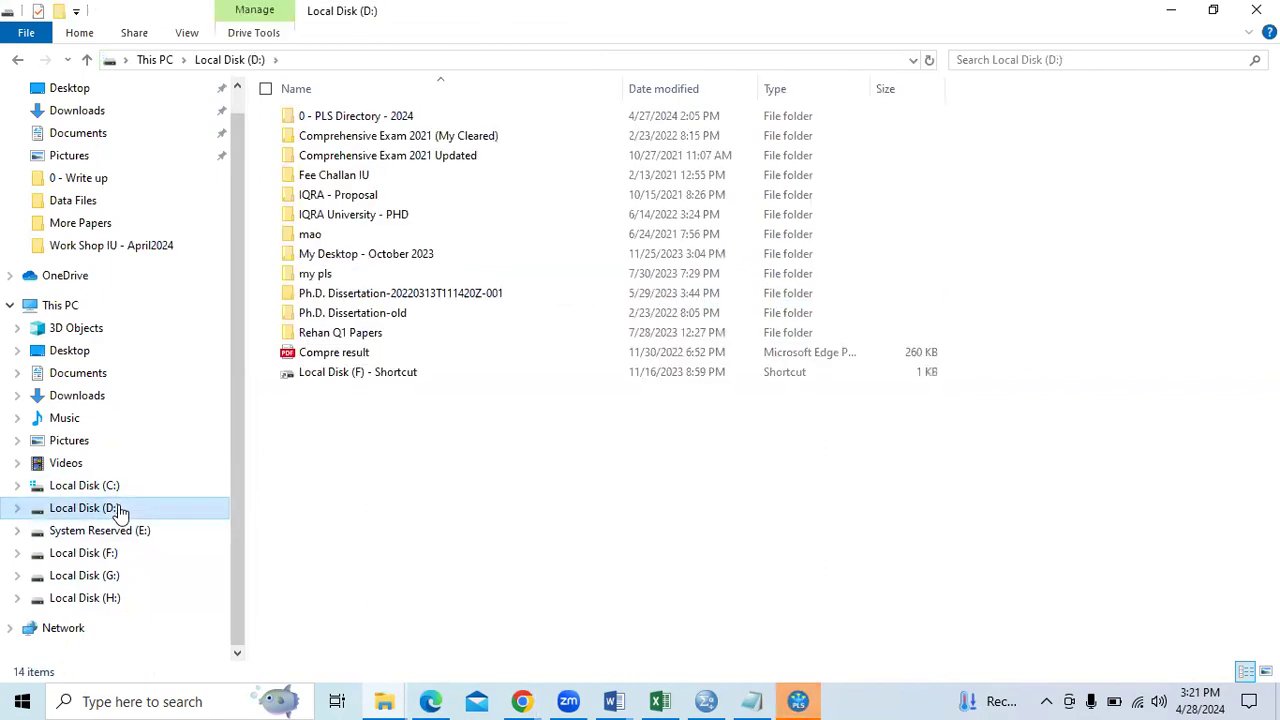
double_click(380, 118)
double_click(363, 135)
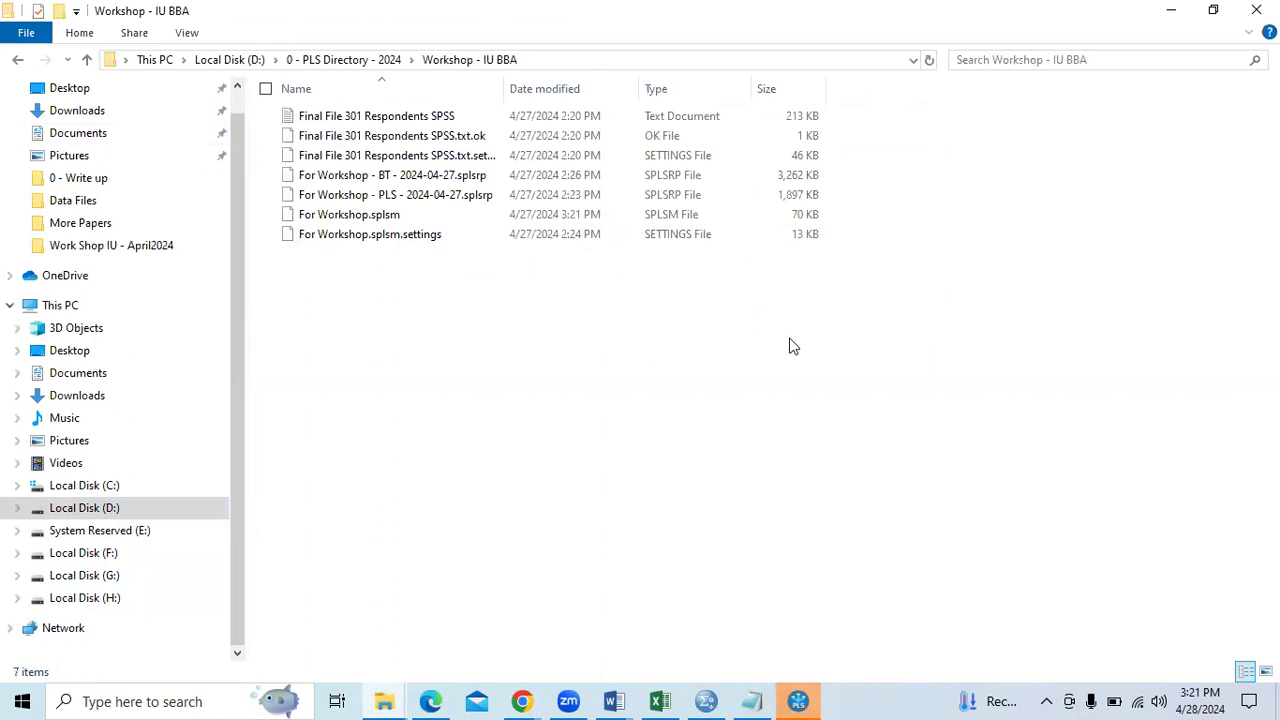
Return to the root of Local Disk (D:) and show the options for creating a new folder, without creating one
click(17, 59)
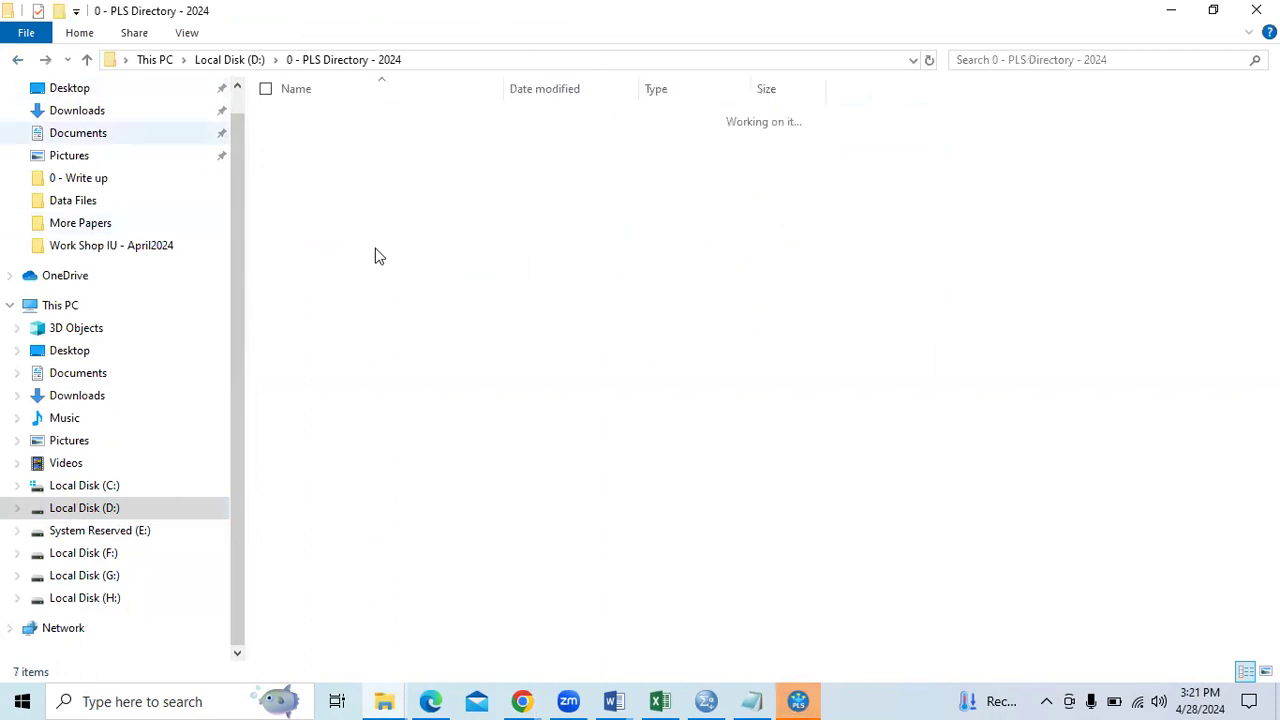
click(19, 60)
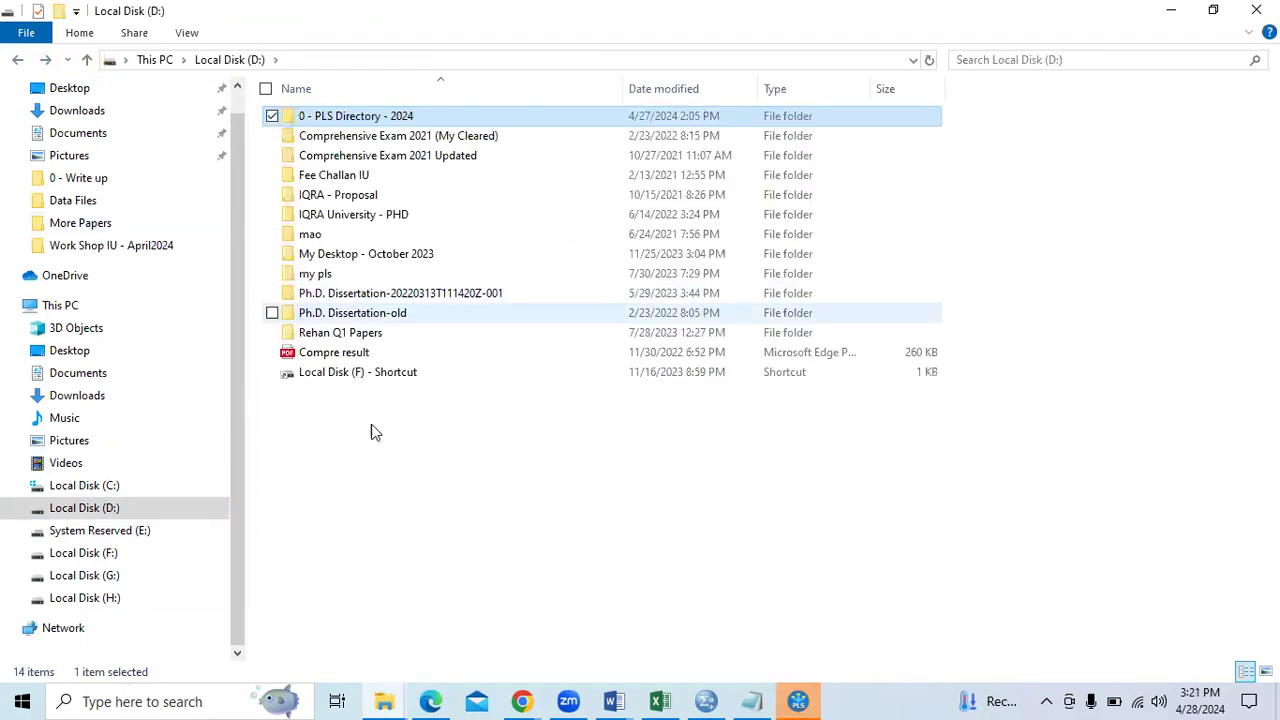
right_click(445, 465)
mouse_move(512, 426)
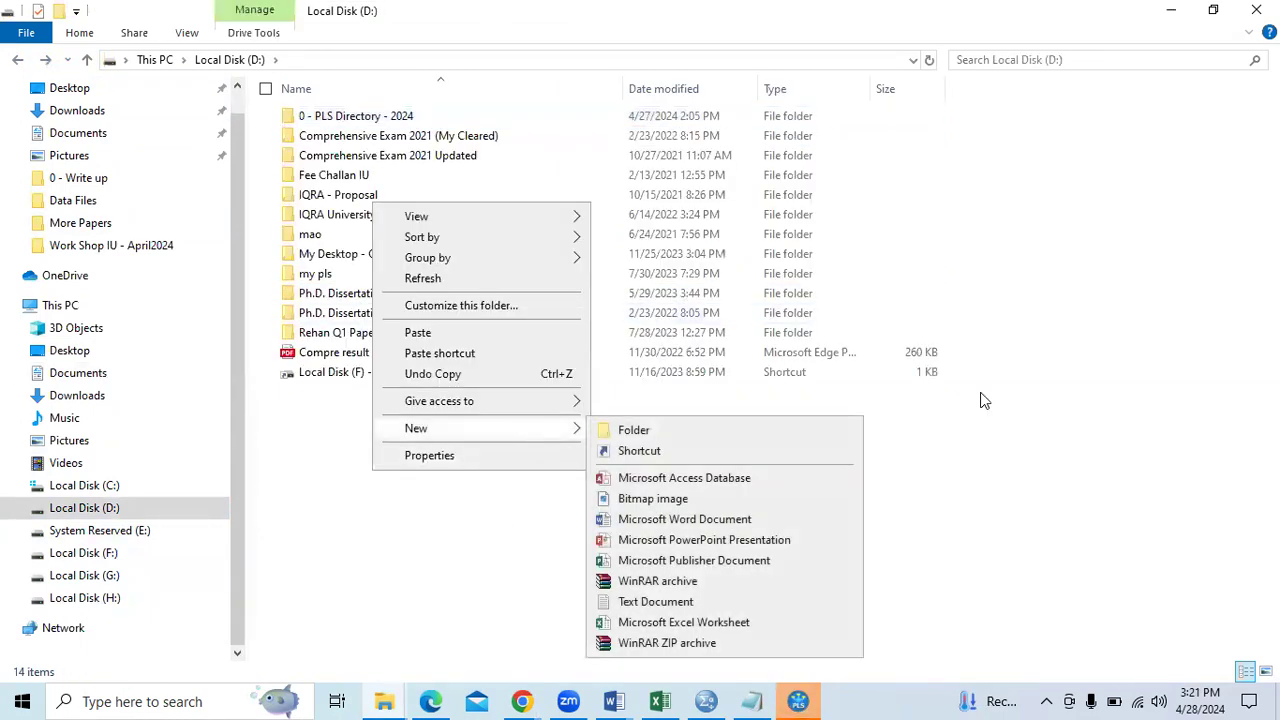
click(1092, 481)
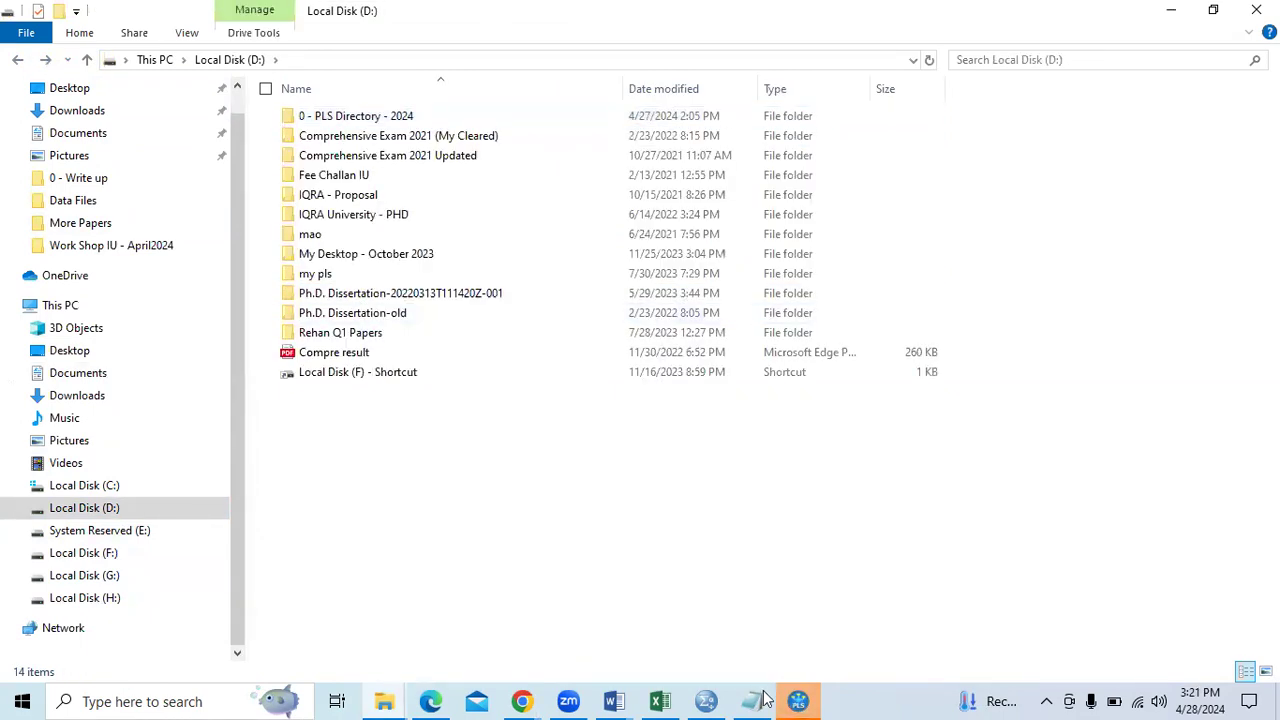
Switch to SmartPLS 4 and create a new project named "Workshop IU 2024"
click(800, 700)
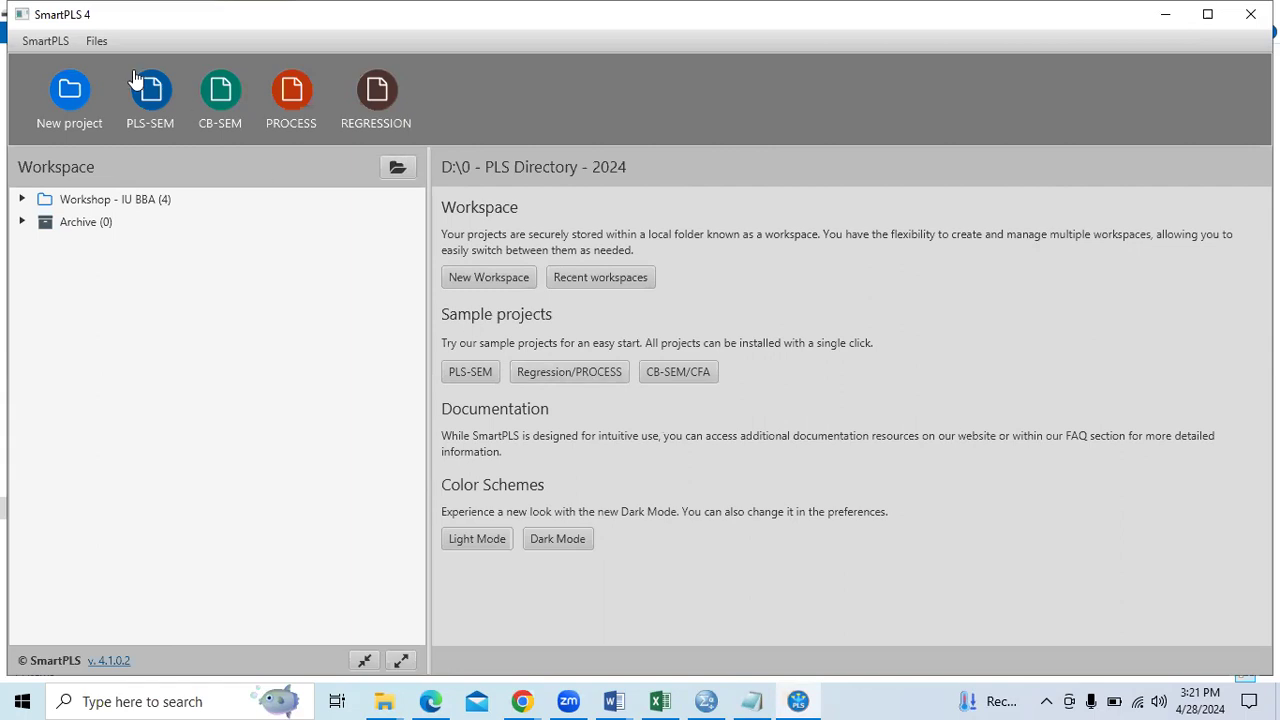
click(68, 90)
text(Workshop IU 2024)
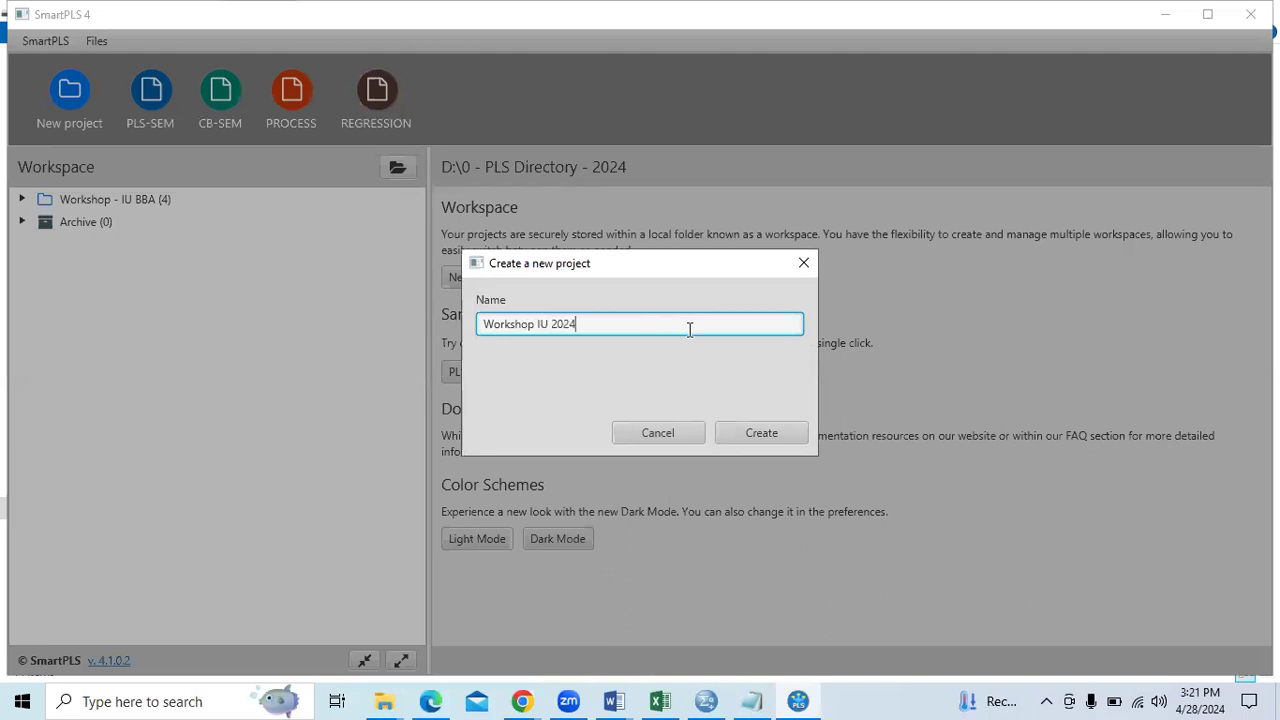
key(Return)
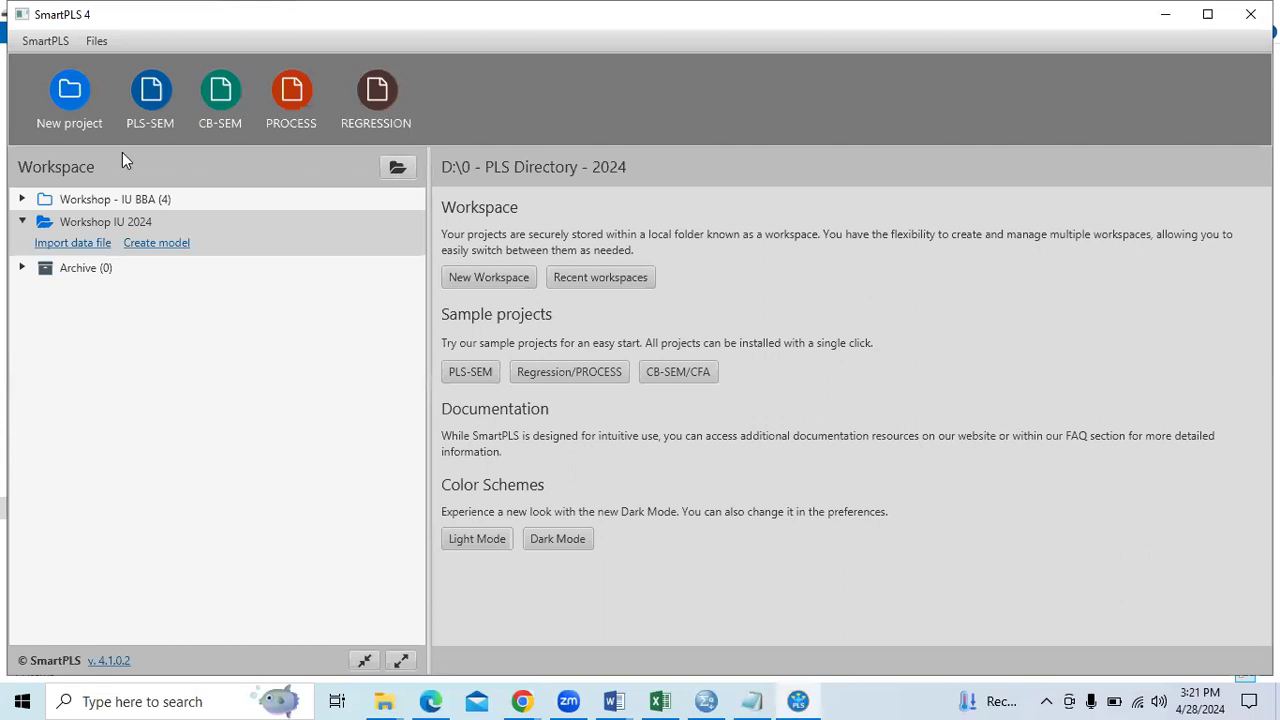
Open the data file import for the Workshop IU 2024 project
click(67, 243)
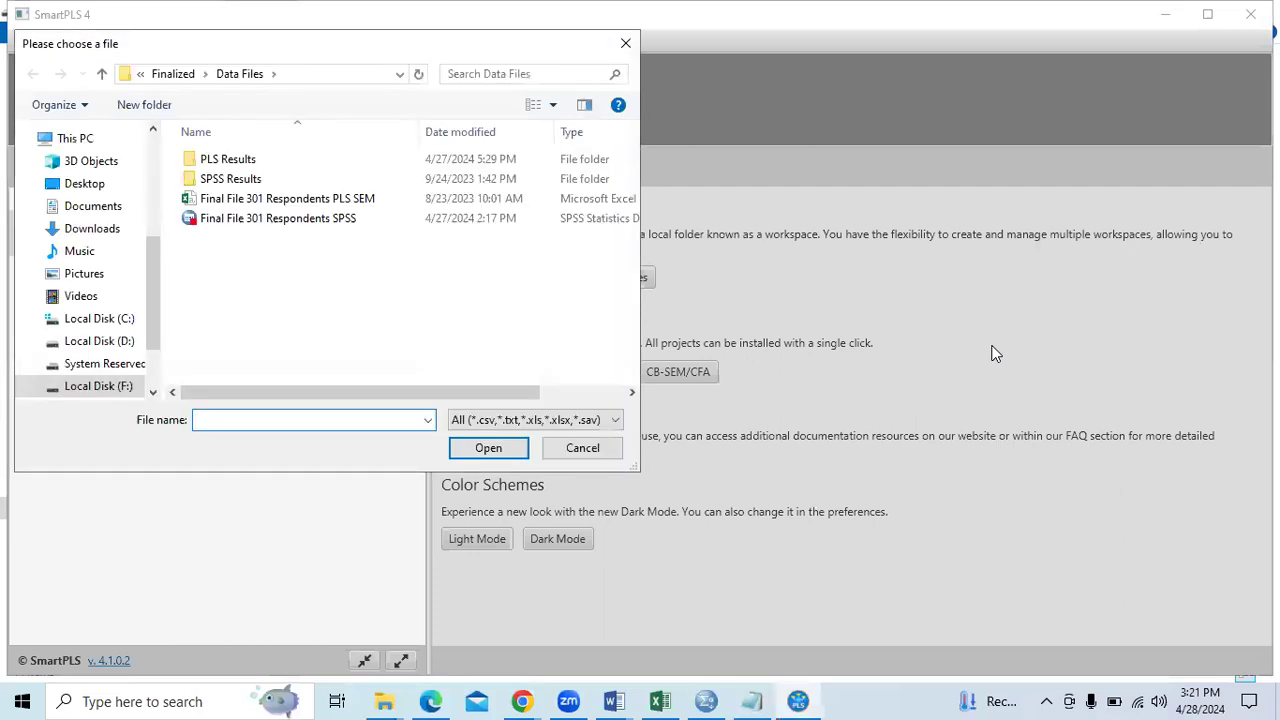
Switch to SPSS to show saving the data file to the Desktop with Save As, cancel it, and return to SmartPLS
click(707, 700)
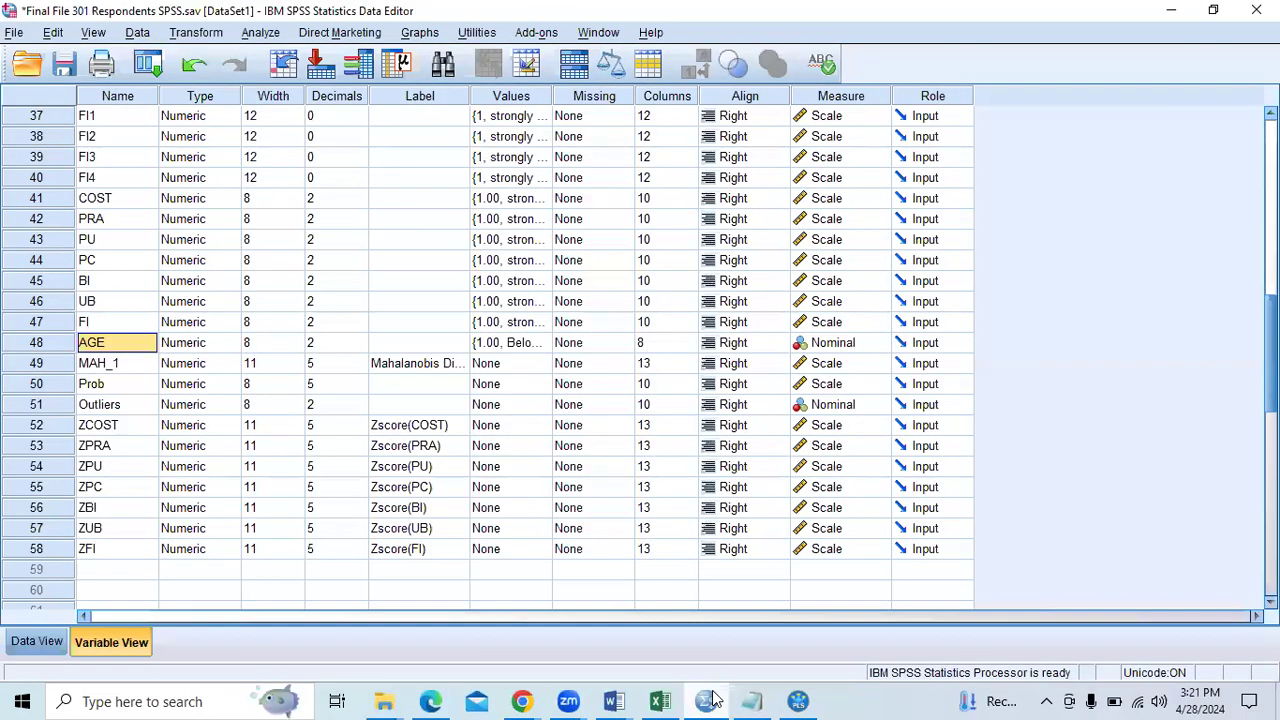
click(17, 34)
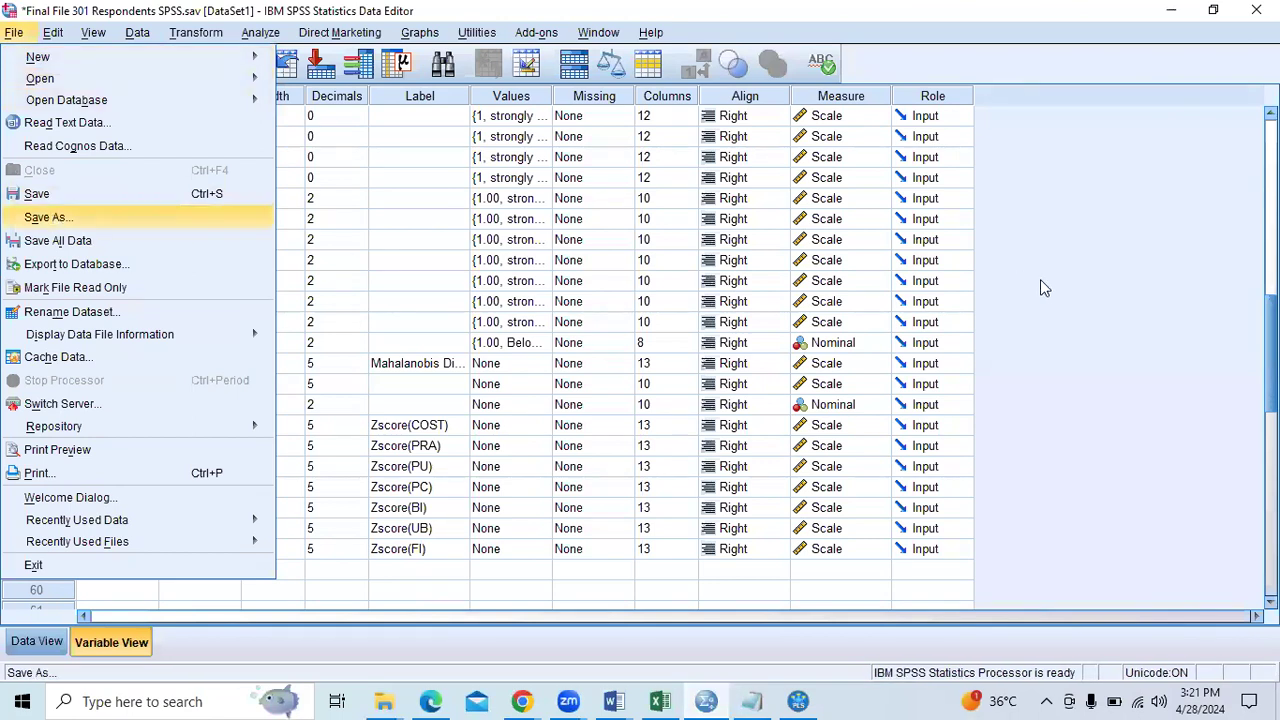
key(Return)
click(607, 202)
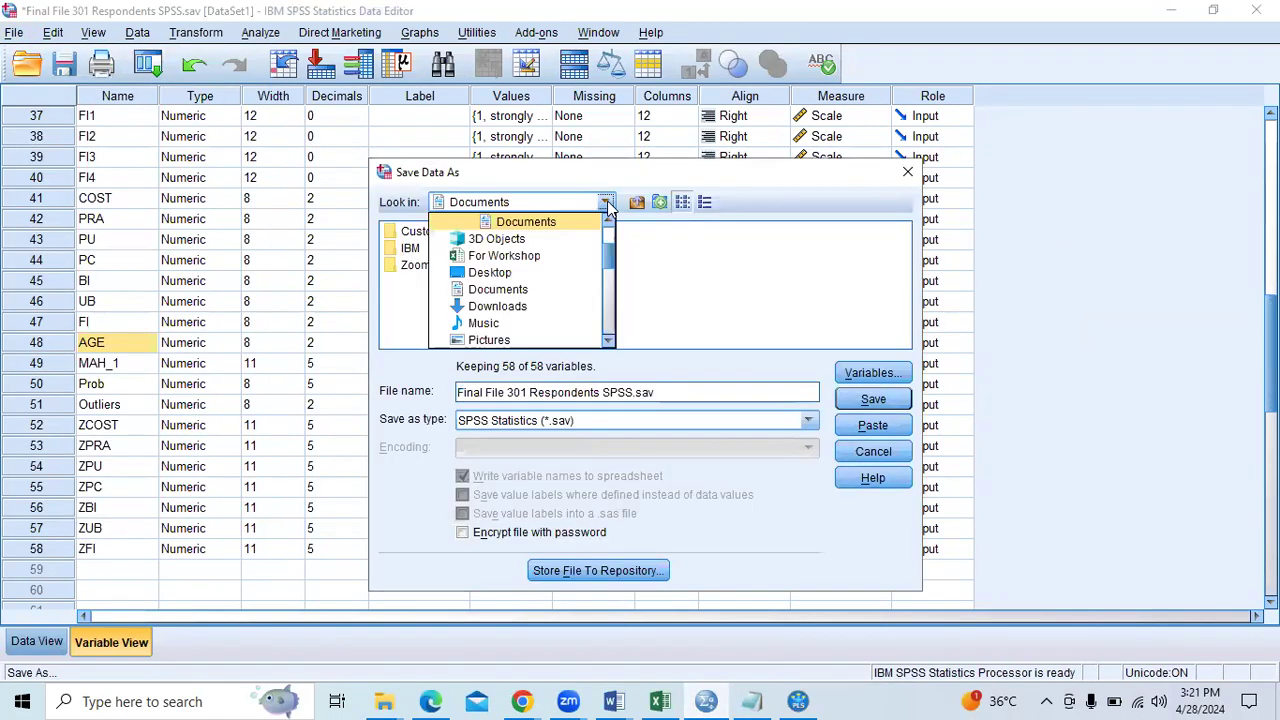
click(534, 270)
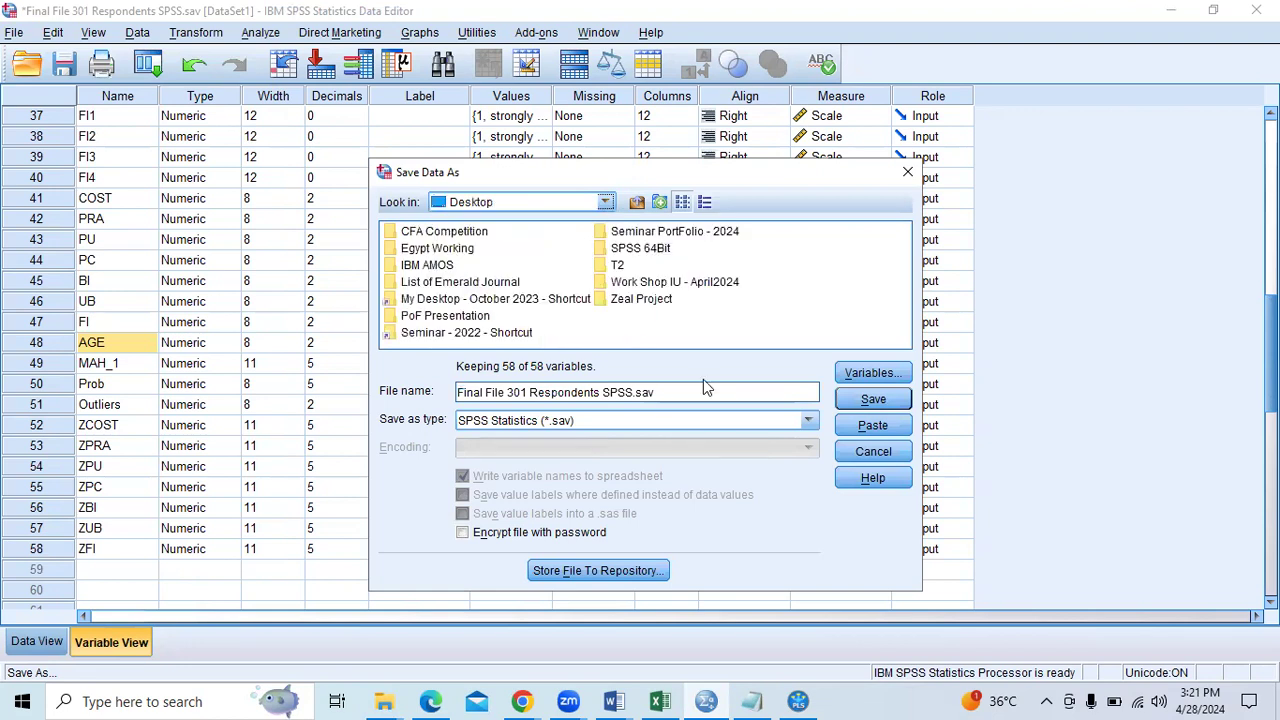
click(908, 172)
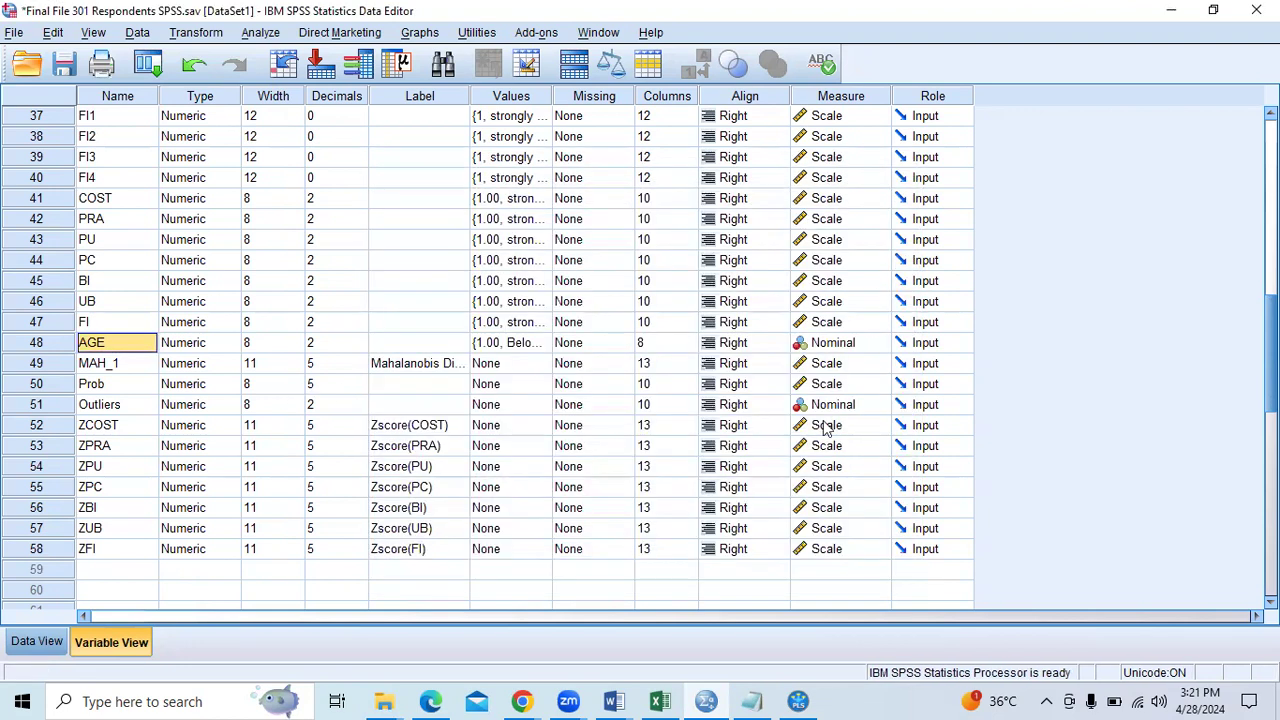
click(797, 701)
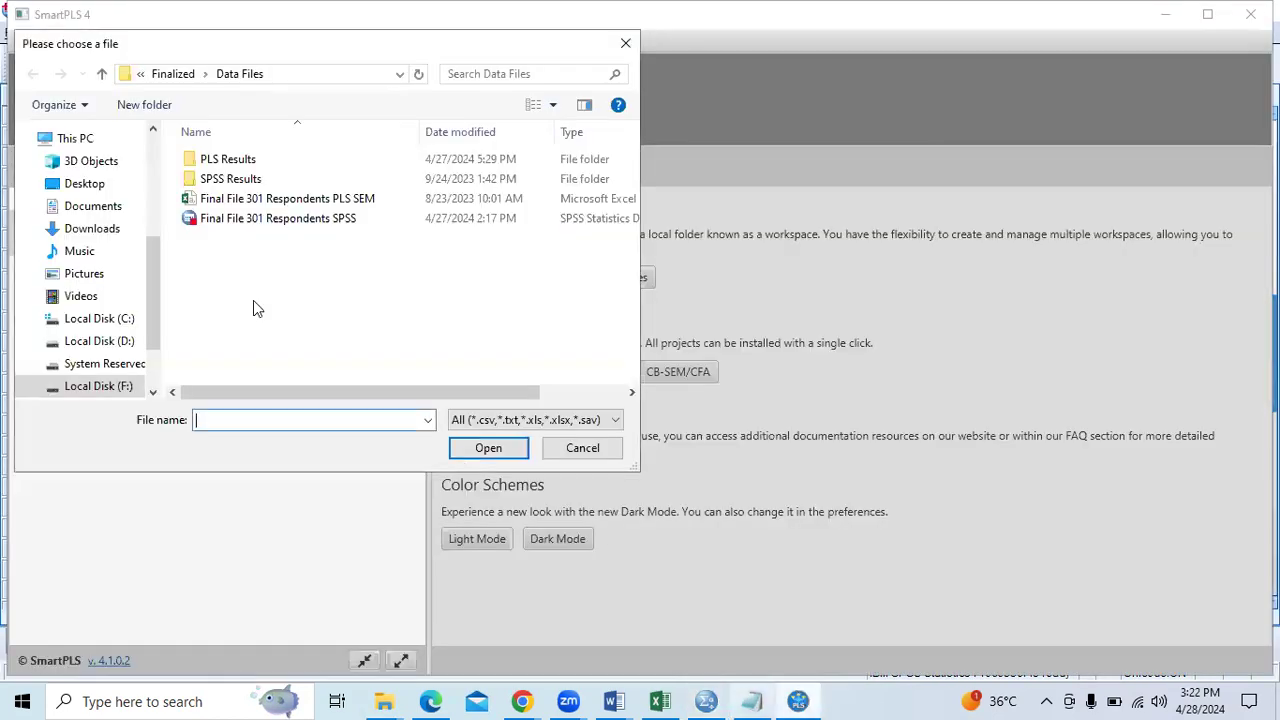
Import the SPSS data file "Final File 301 Respondents SPSS" into the Workshop IU 2024 project, checking the target project and indicator list
click(248, 222)
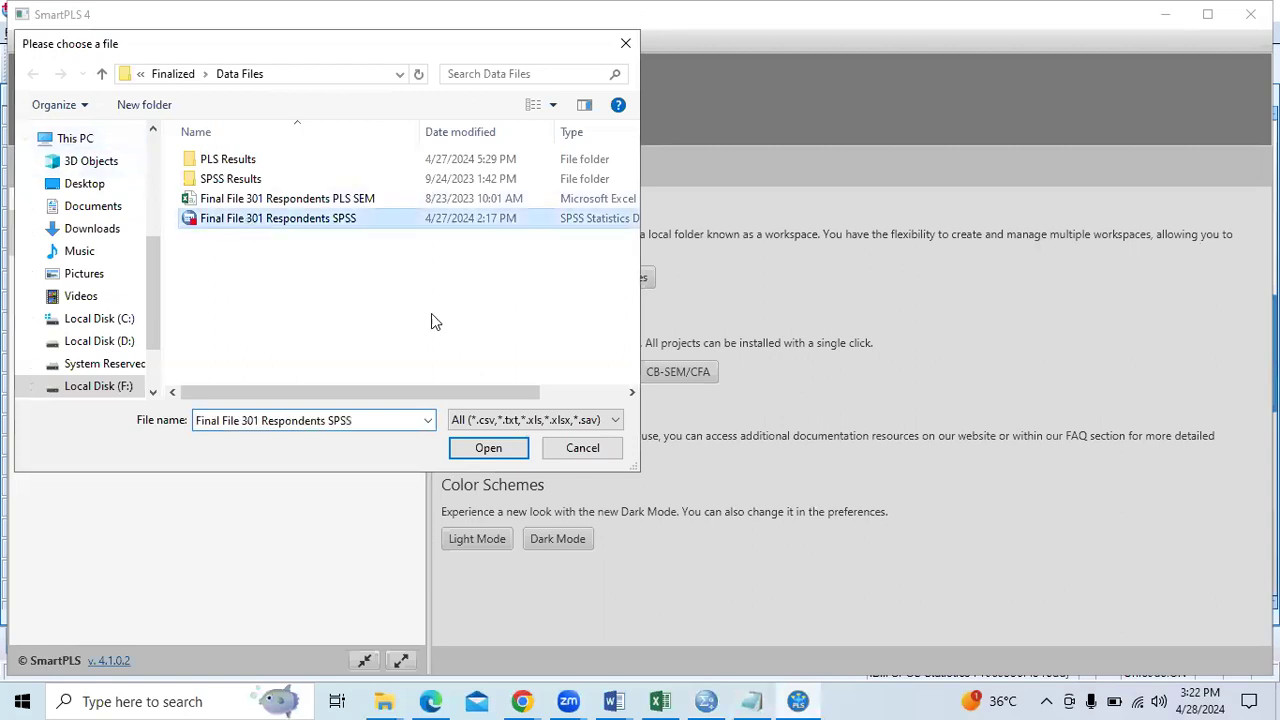
click(489, 448)
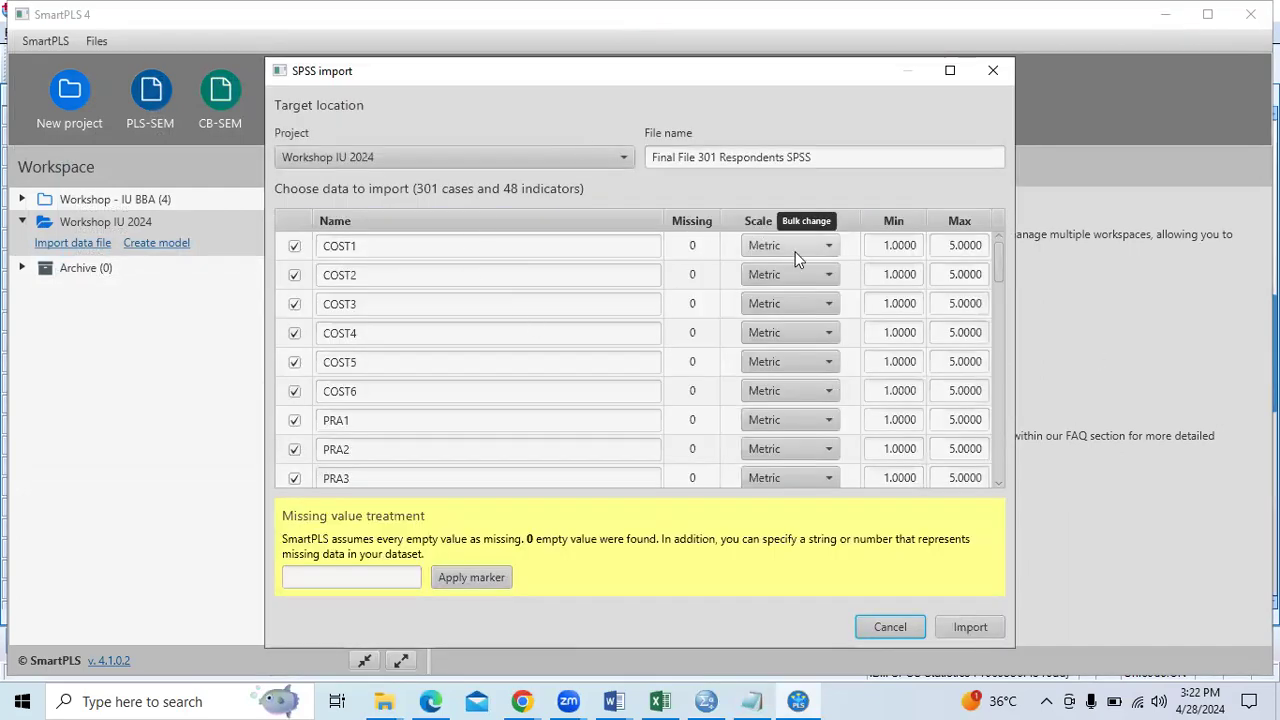
click(450, 160)
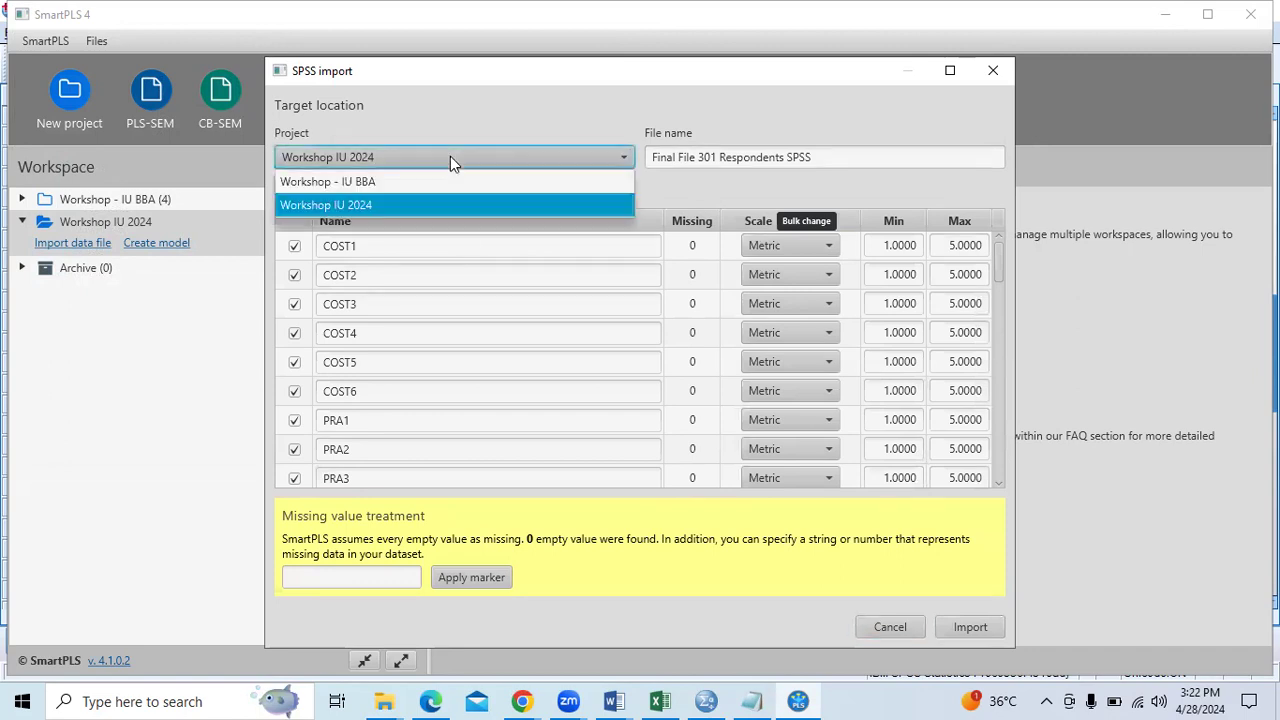
click(465, 158)
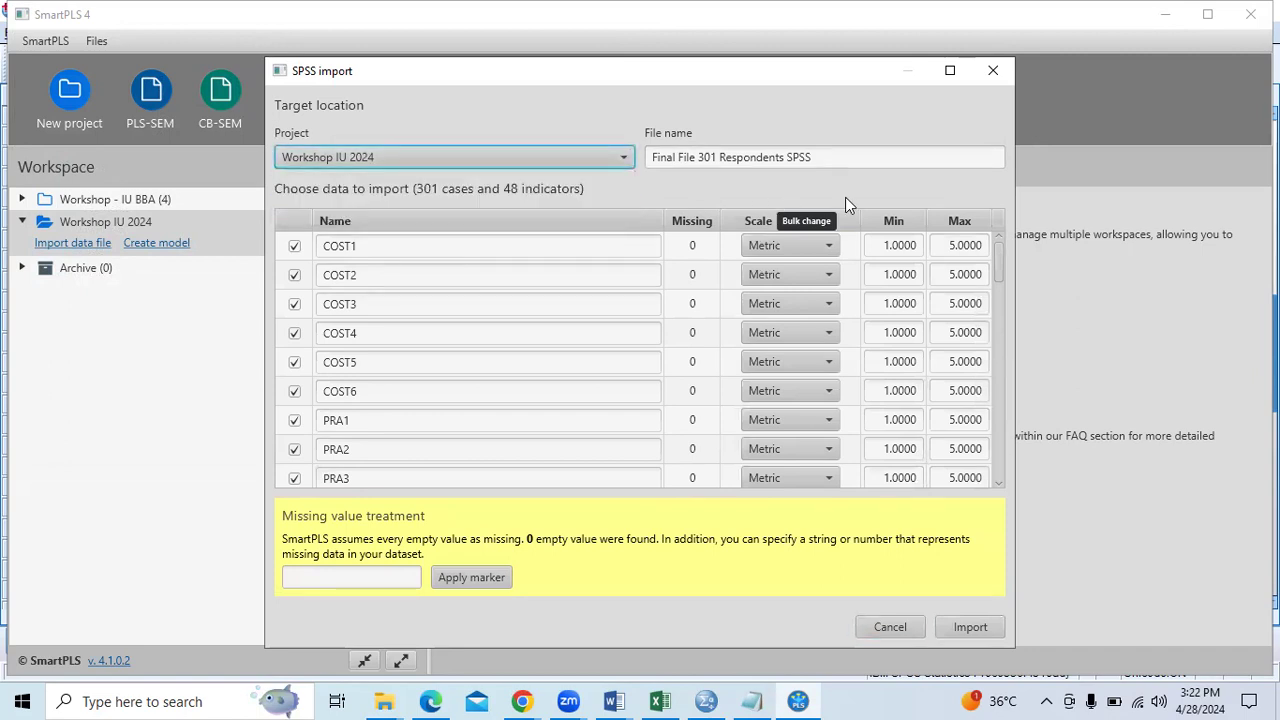
scroll(918, 336, down, 1)
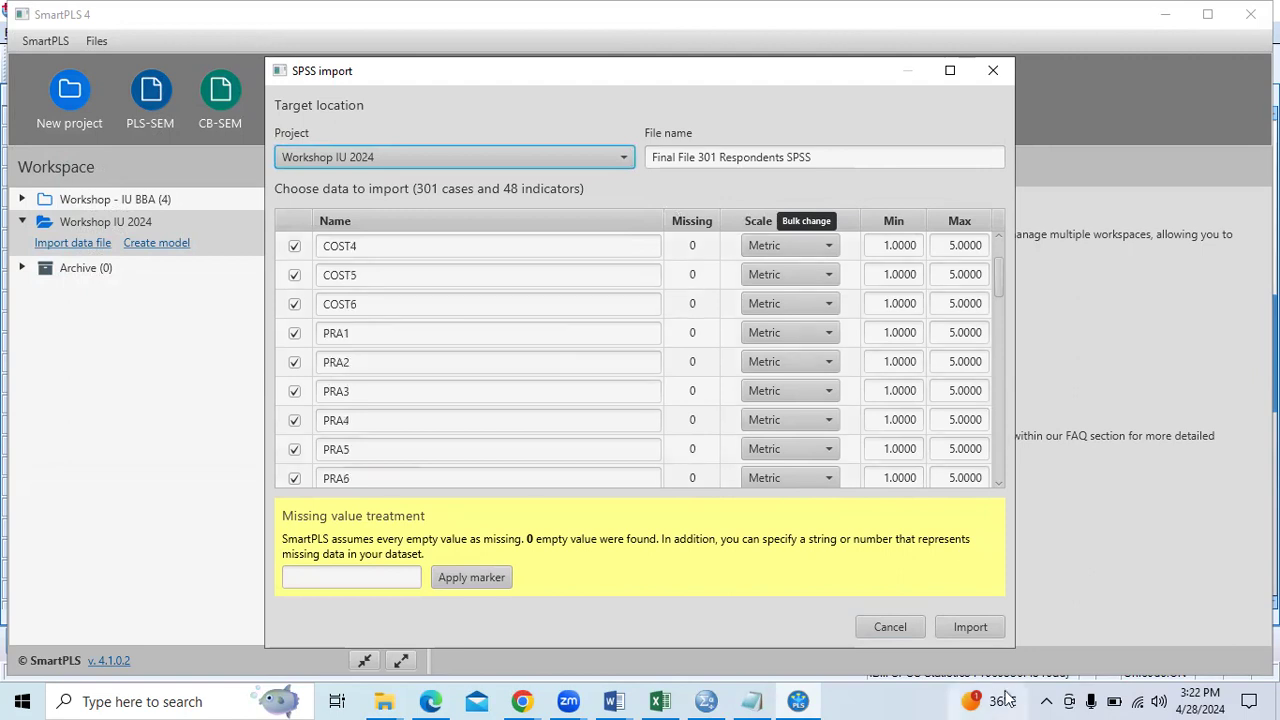
scroll(700, 380, down, 3)
click(970, 627)
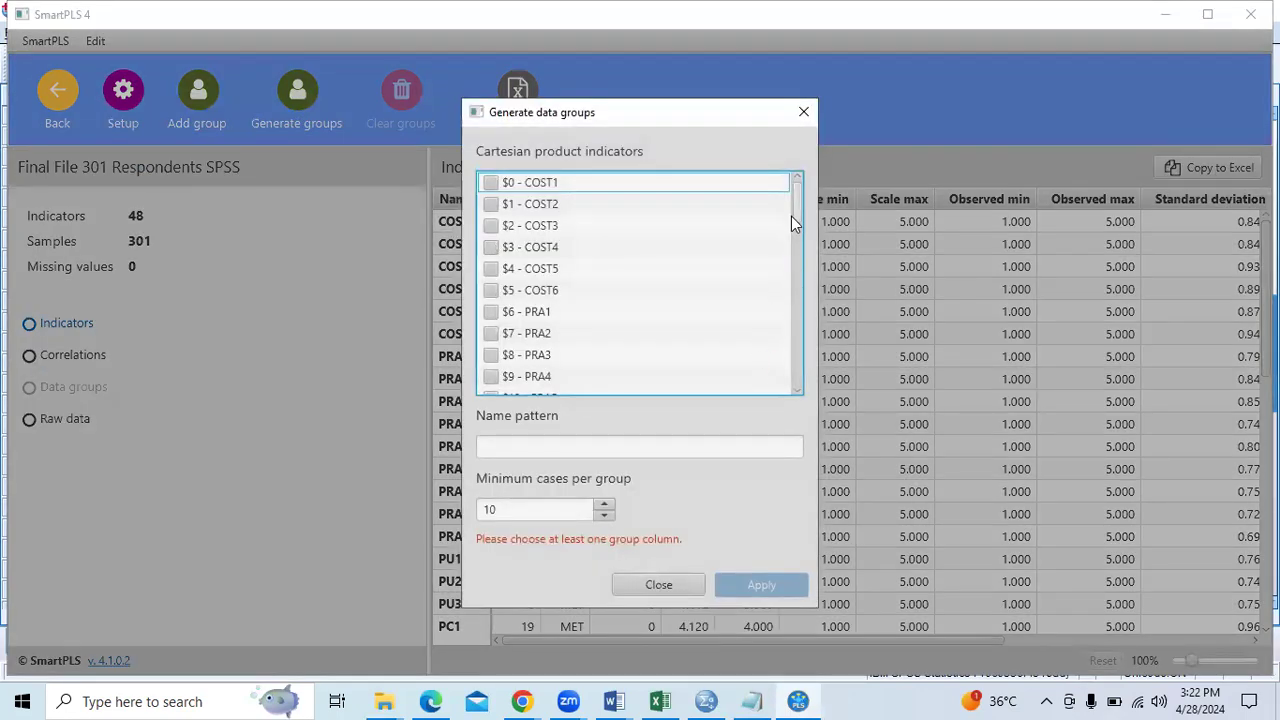
Generate data groups from the AGE indicator with a minimum of 10 cases per group
drag(797, 244, 806, 427)
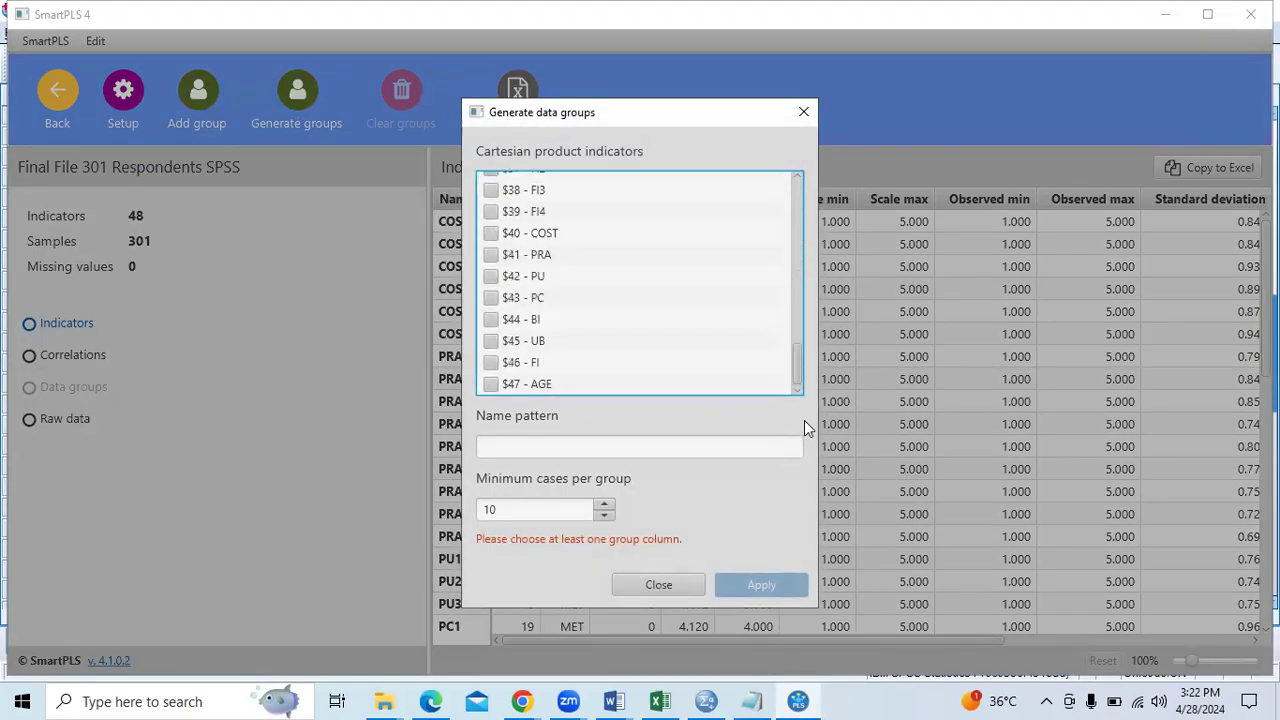
click(493, 386)
click(759, 582)
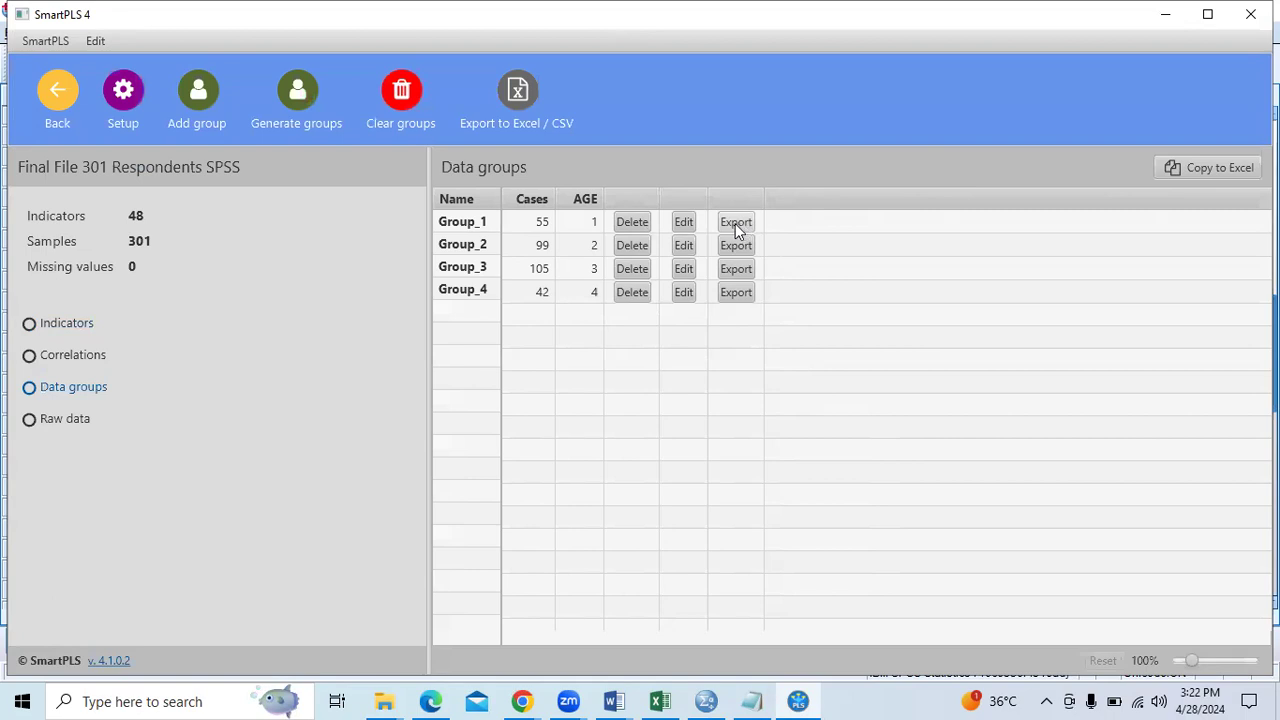
Try to clear the AGE data groups and return to the workspace overview
click(594, 218)
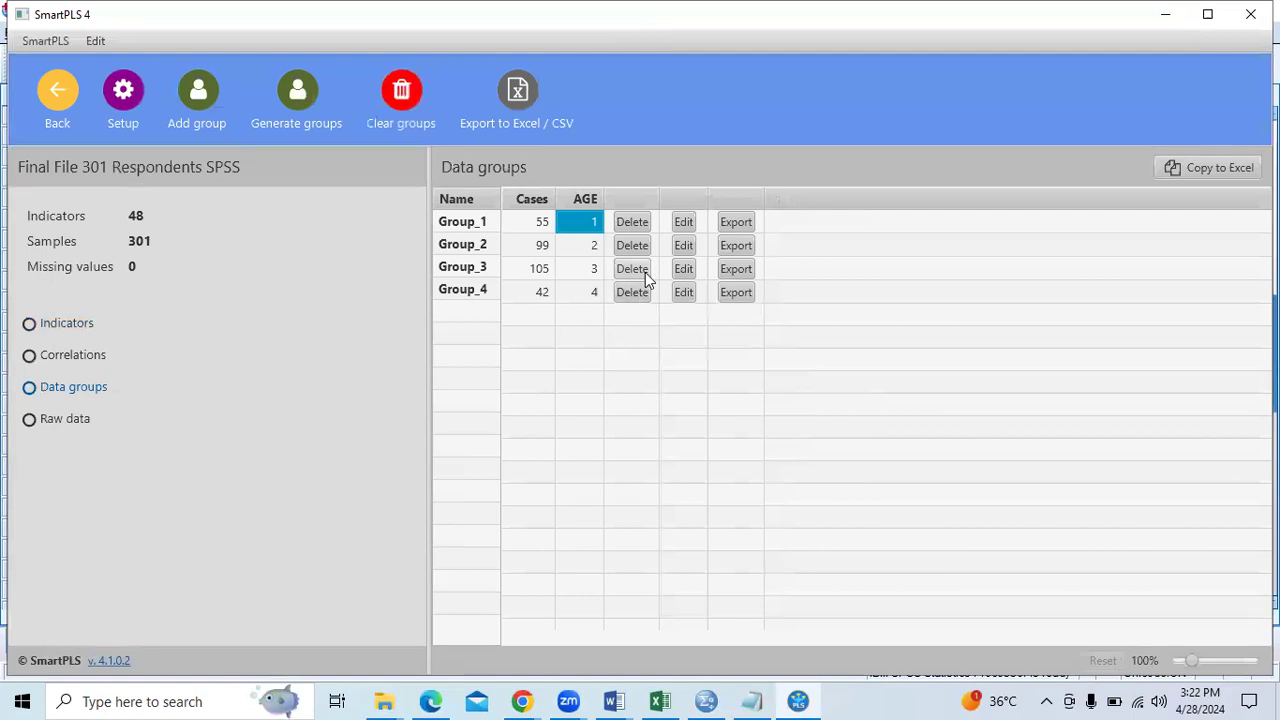
click(420, 103)
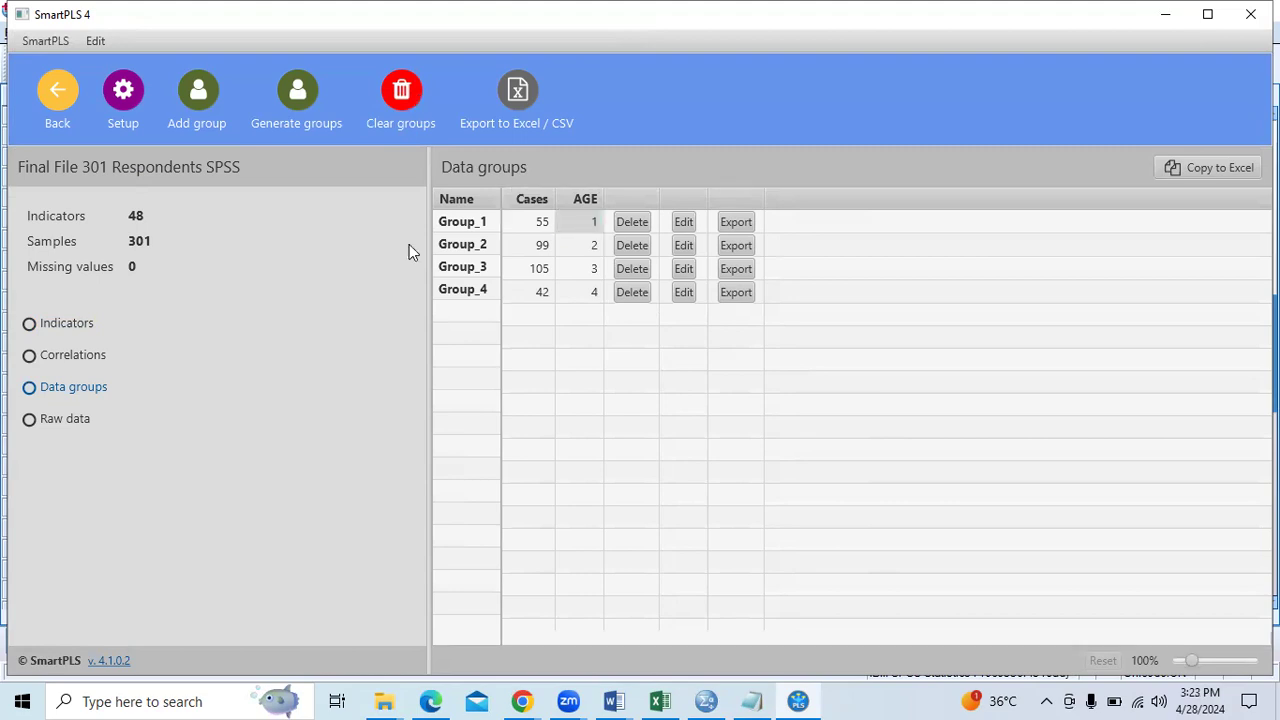
click(602, 383)
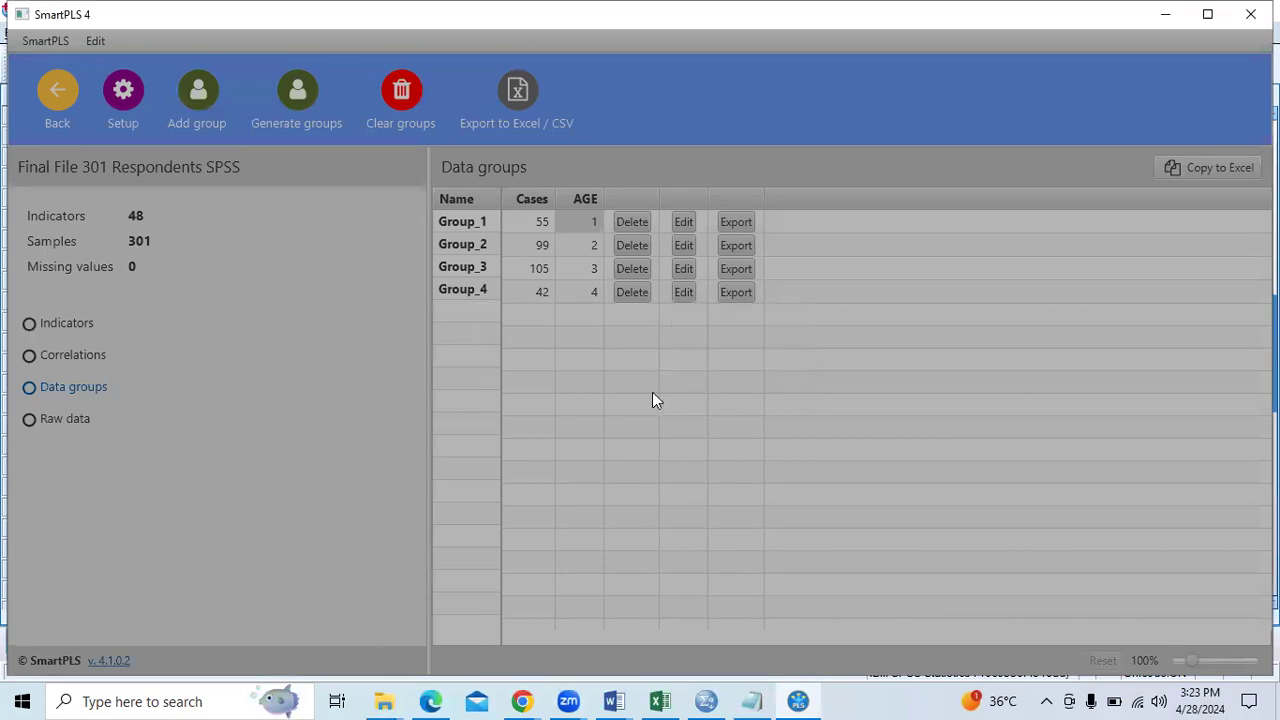
click(60, 96)
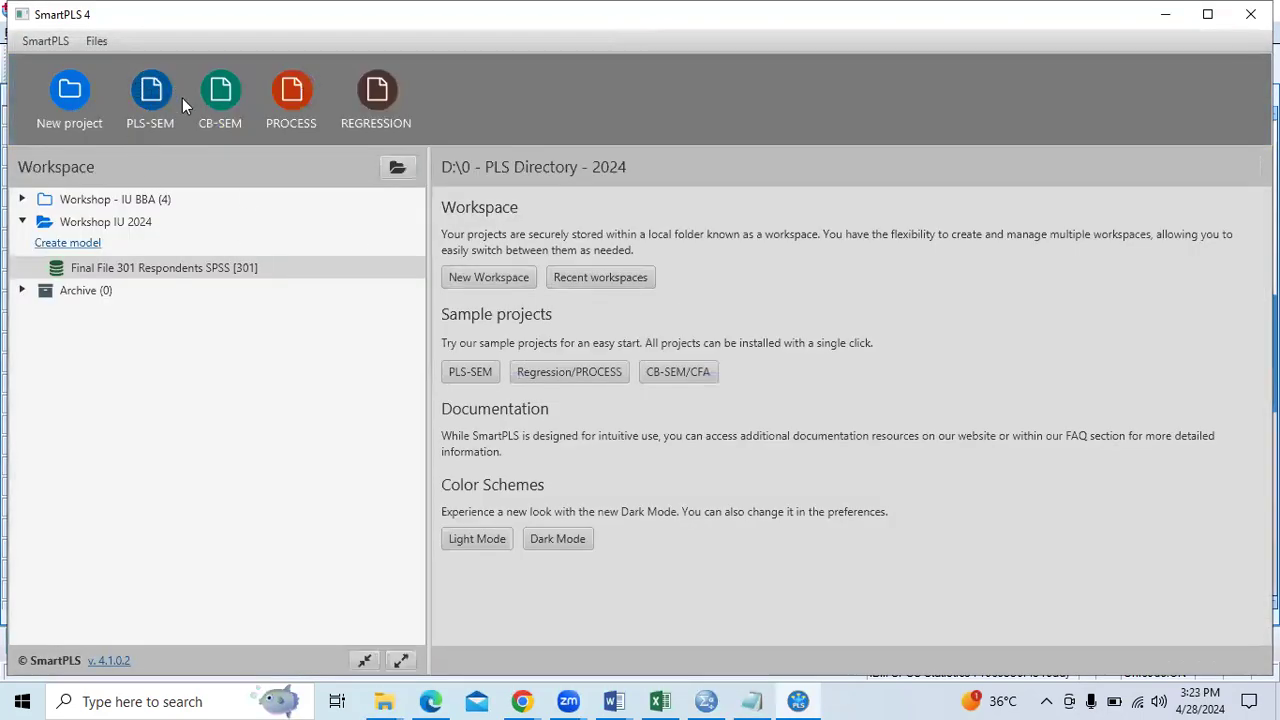
Create a new PLS-SEM model named "TestingModel Demo" in the Workshop IU 2024 project
click(148, 88)
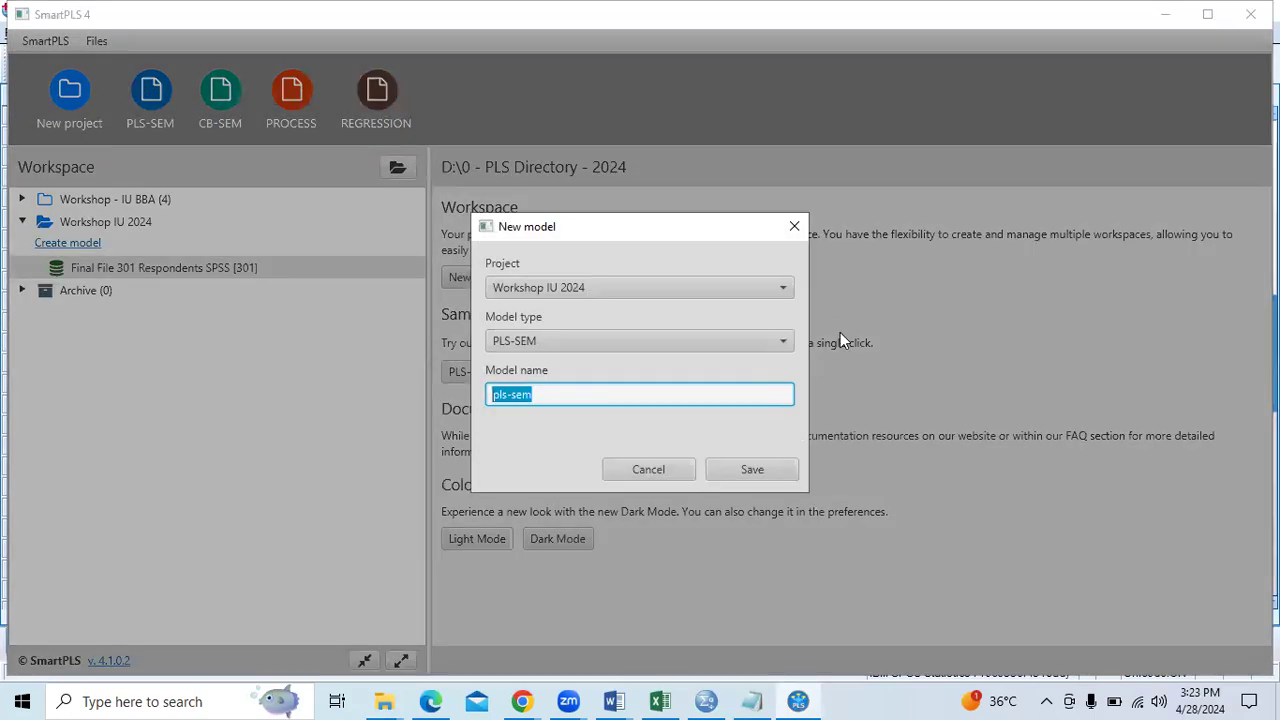
text(TestingModel Demo)
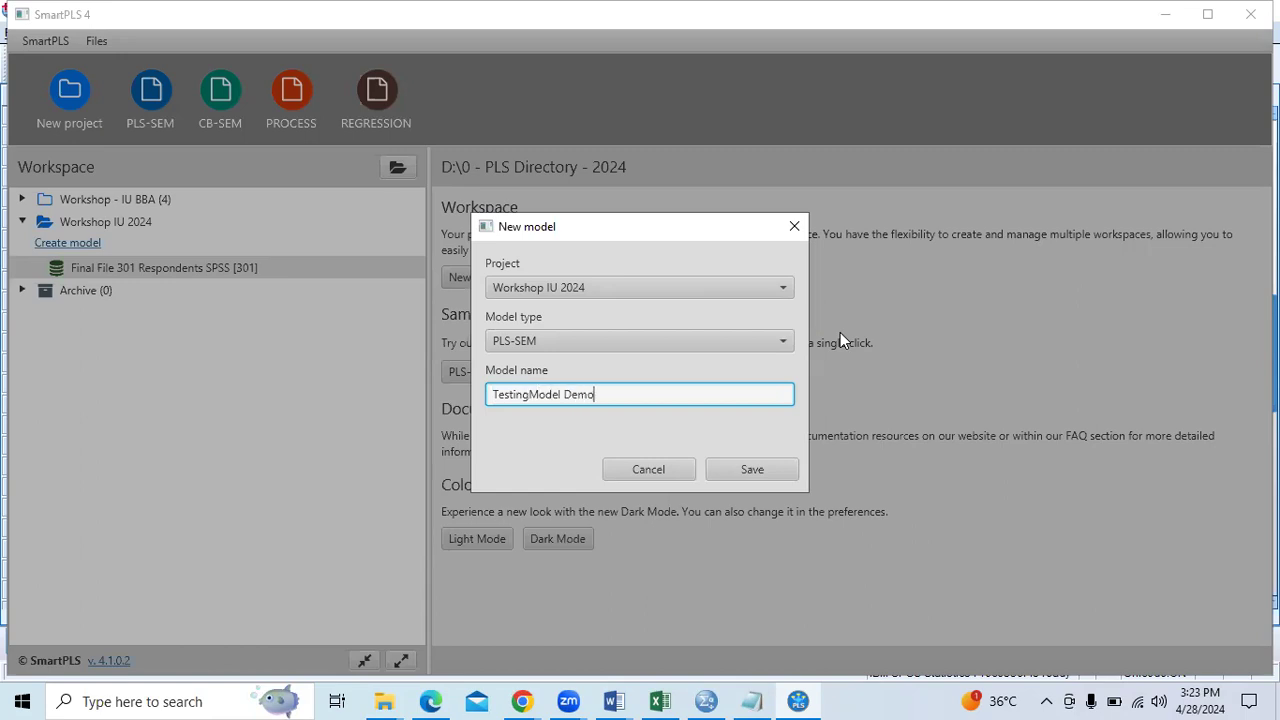
key(Return)
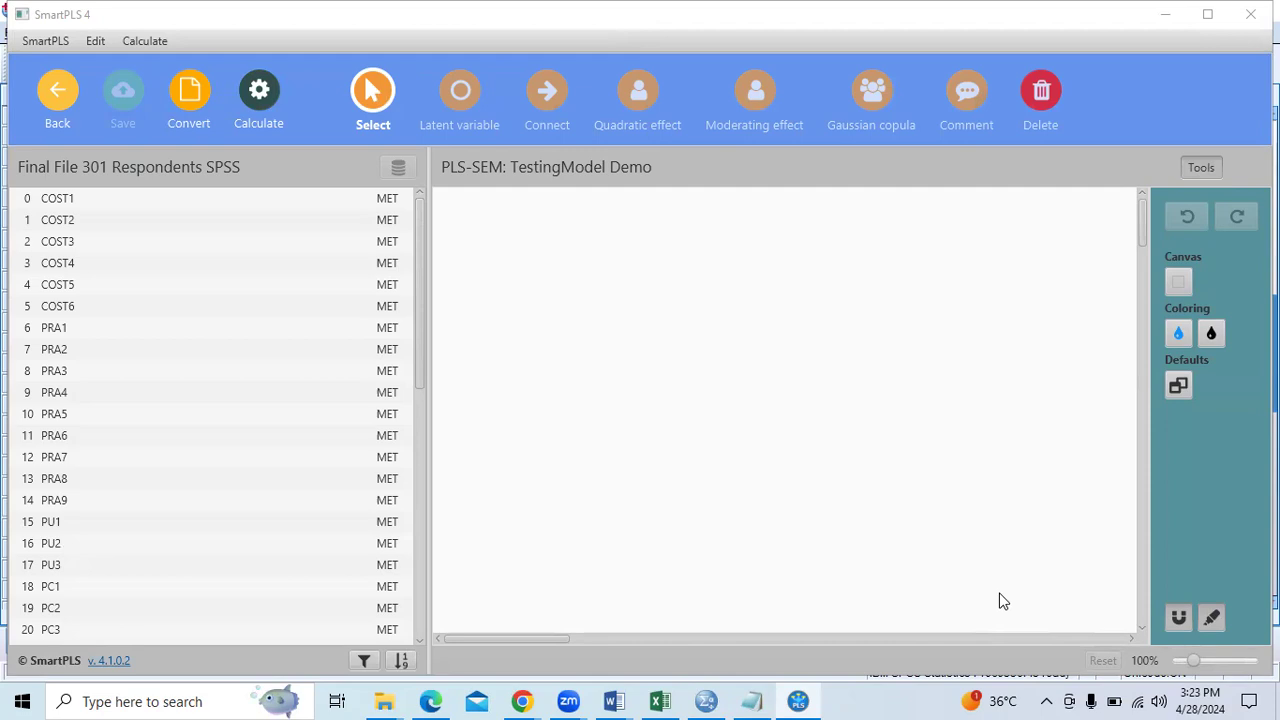
Switch to the thesis PDF in Edge, close its text search and examine the conceptual framework diagram on page 23
click(437, 698)
scroll(1000, 485, up, 15)
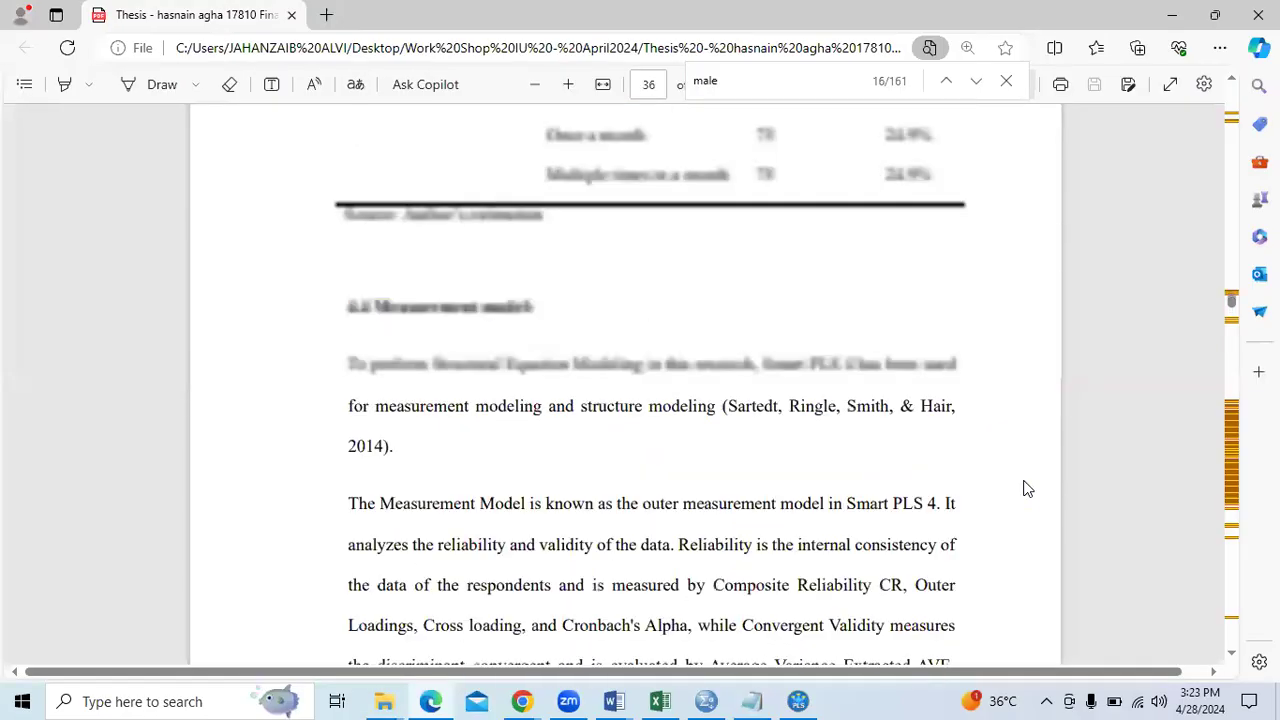
scroll(1025, 487, up, 12)
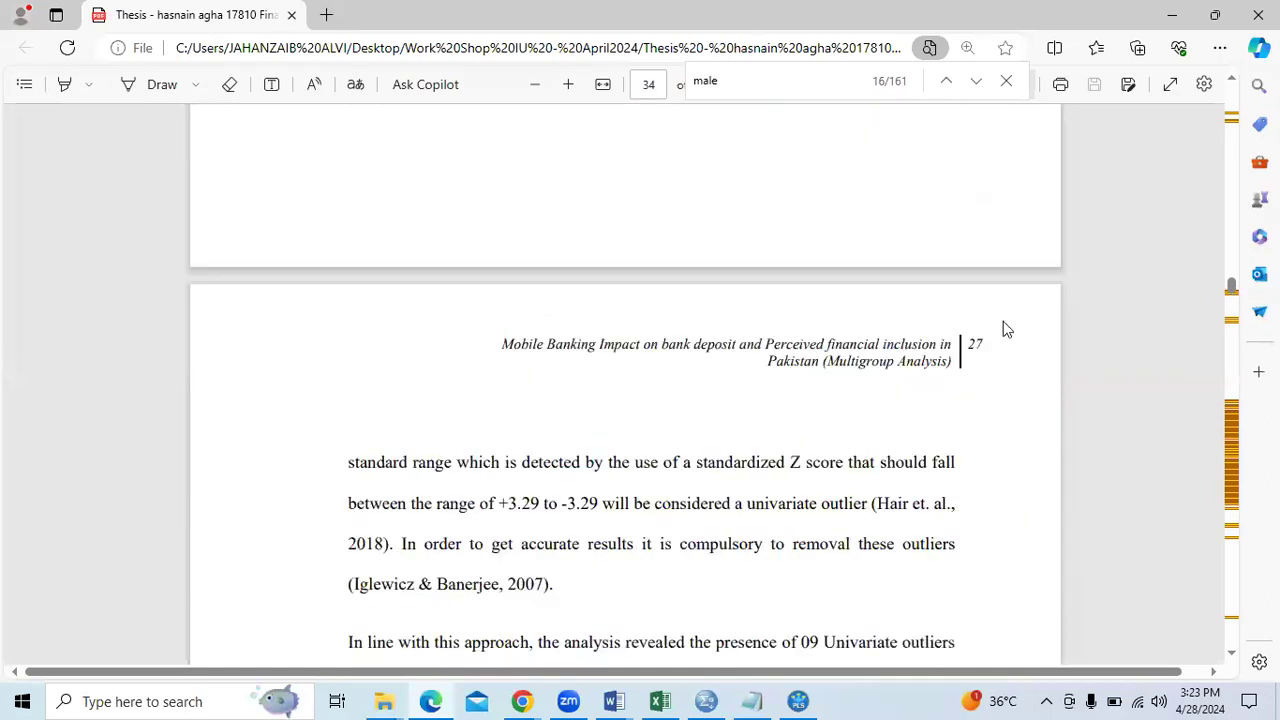
click(1010, 81)
scroll(1104, 426, up, 10)
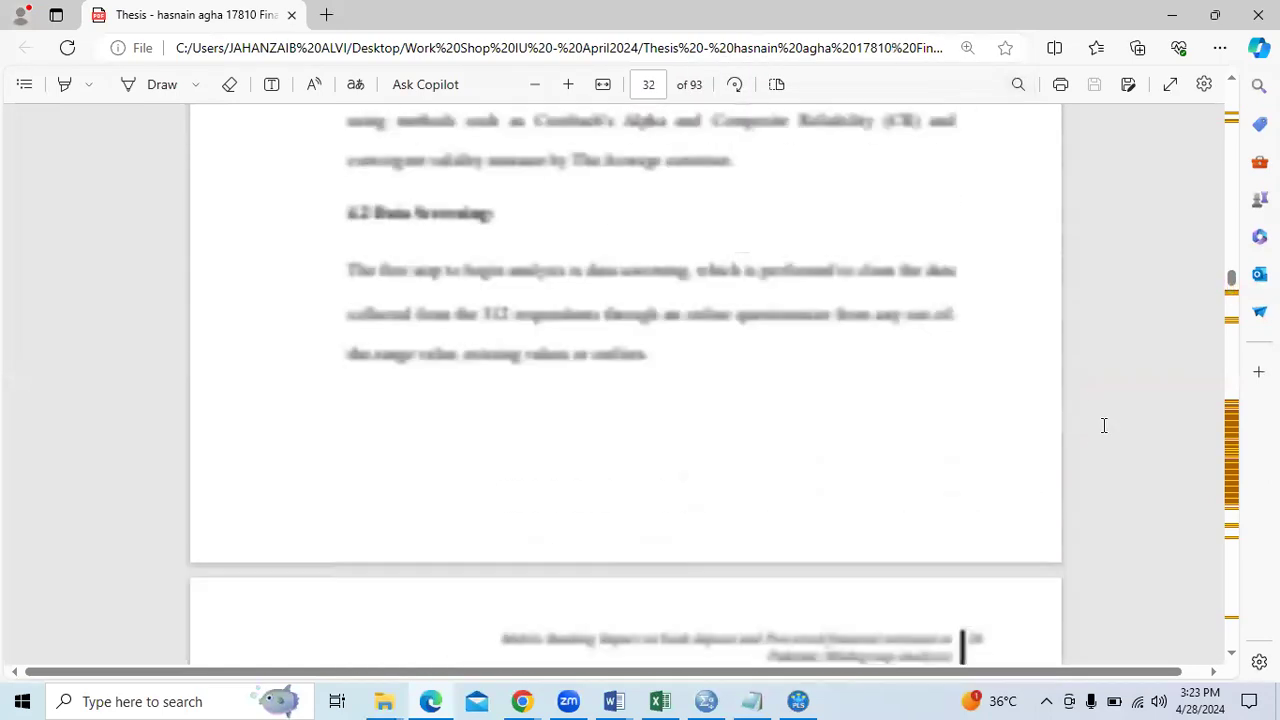
scroll(1104, 426, up, 12)
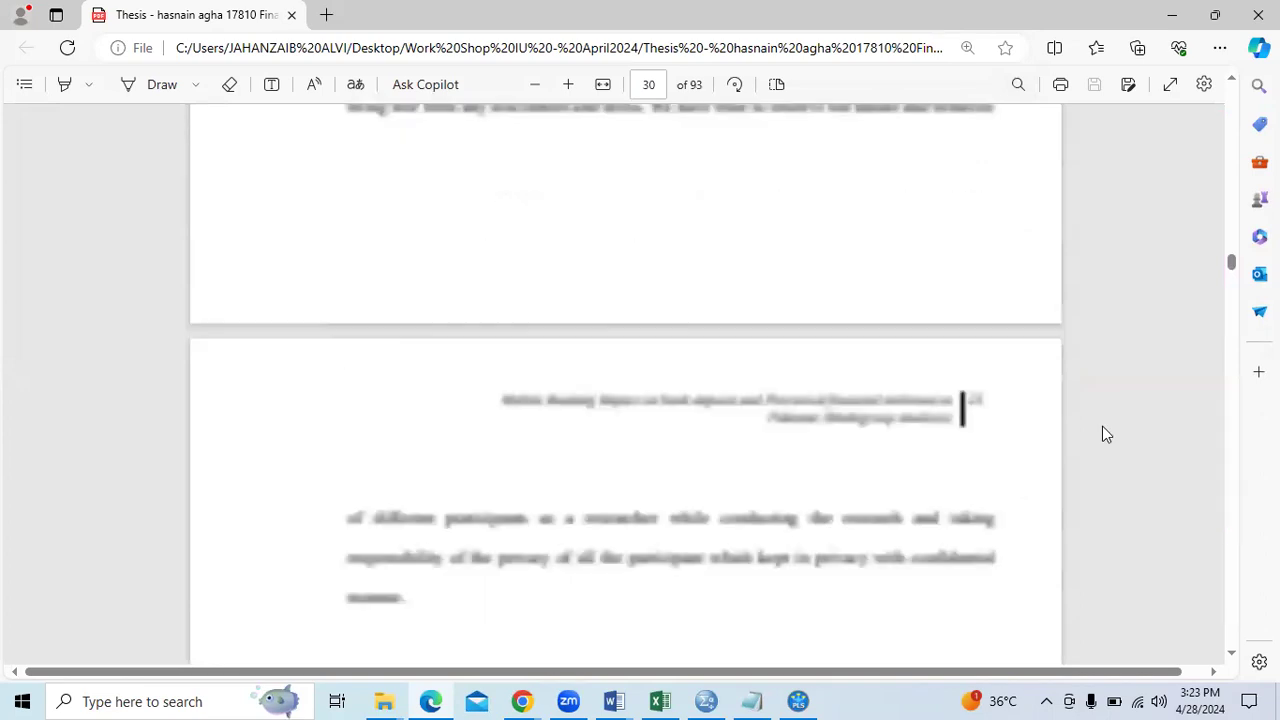
scroll(1104, 434, up, 15)
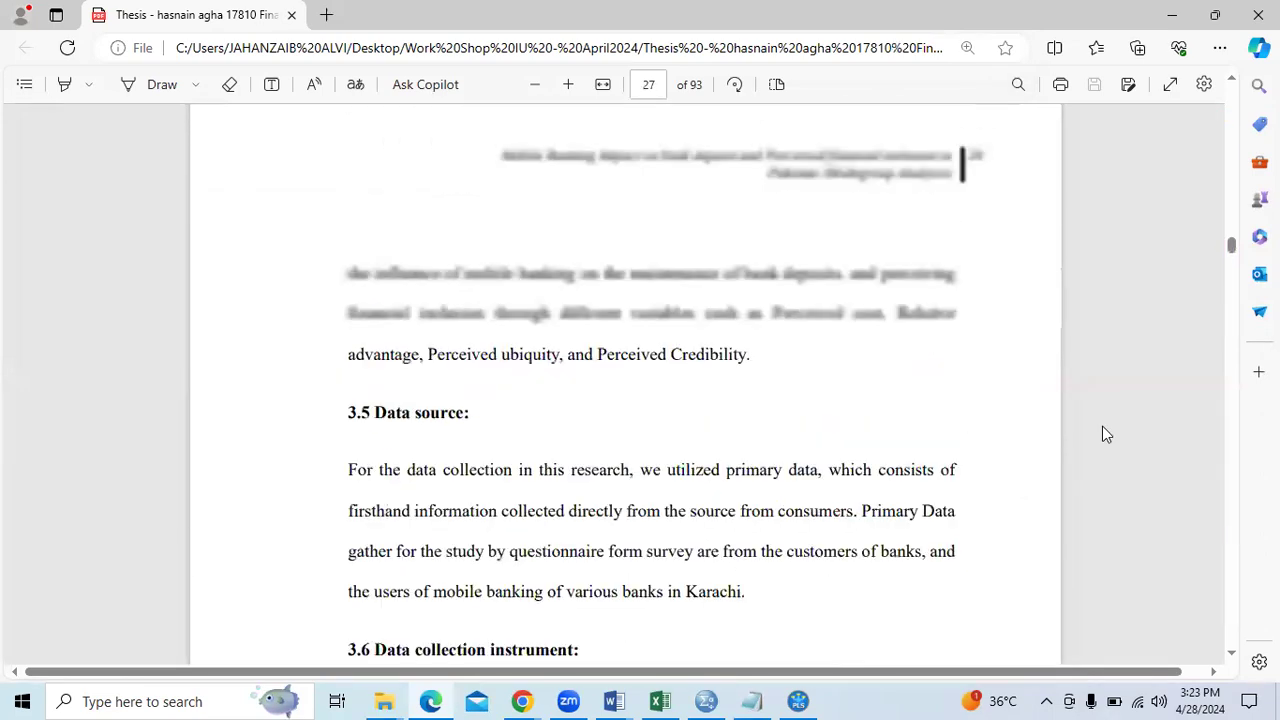
scroll(1106, 434, up, 15)
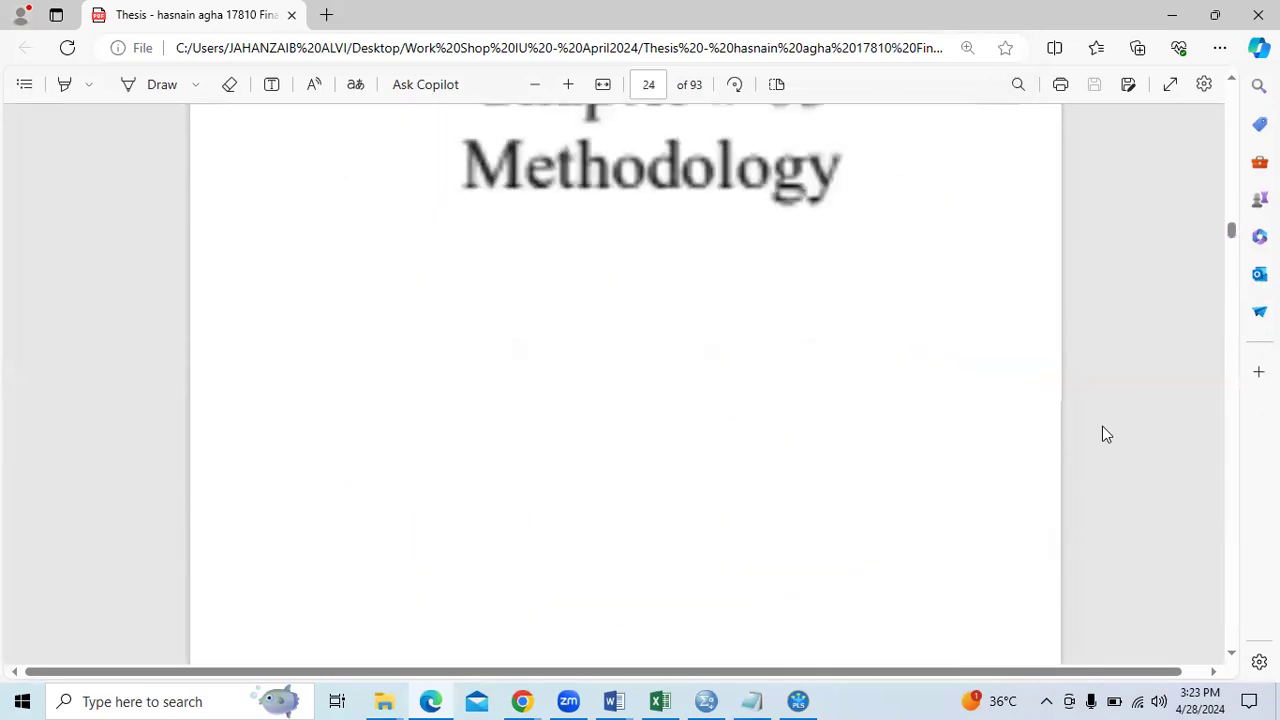
scroll(1106, 434, up, 8)
scroll(1106, 434, down, 2)
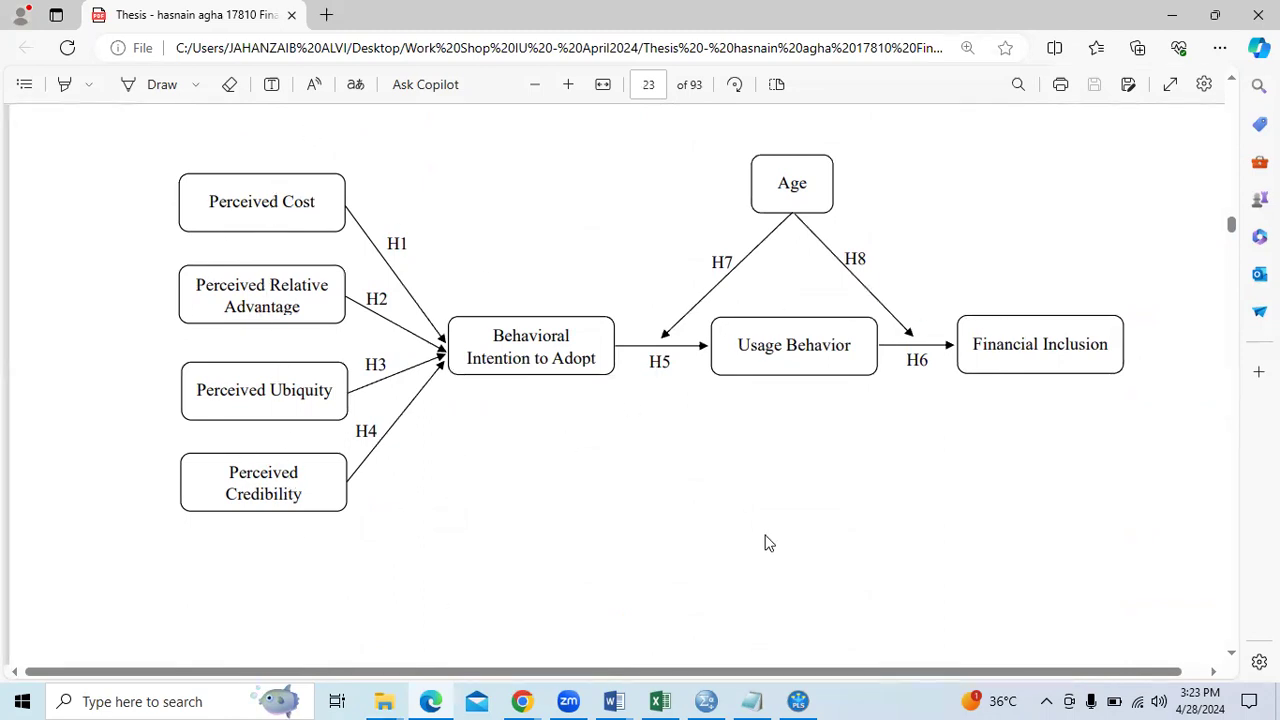
Find the measurement model figure on page 37 of the thesis and examine its constructs, indicators and paths
scroll(1213, 390, down, 20)
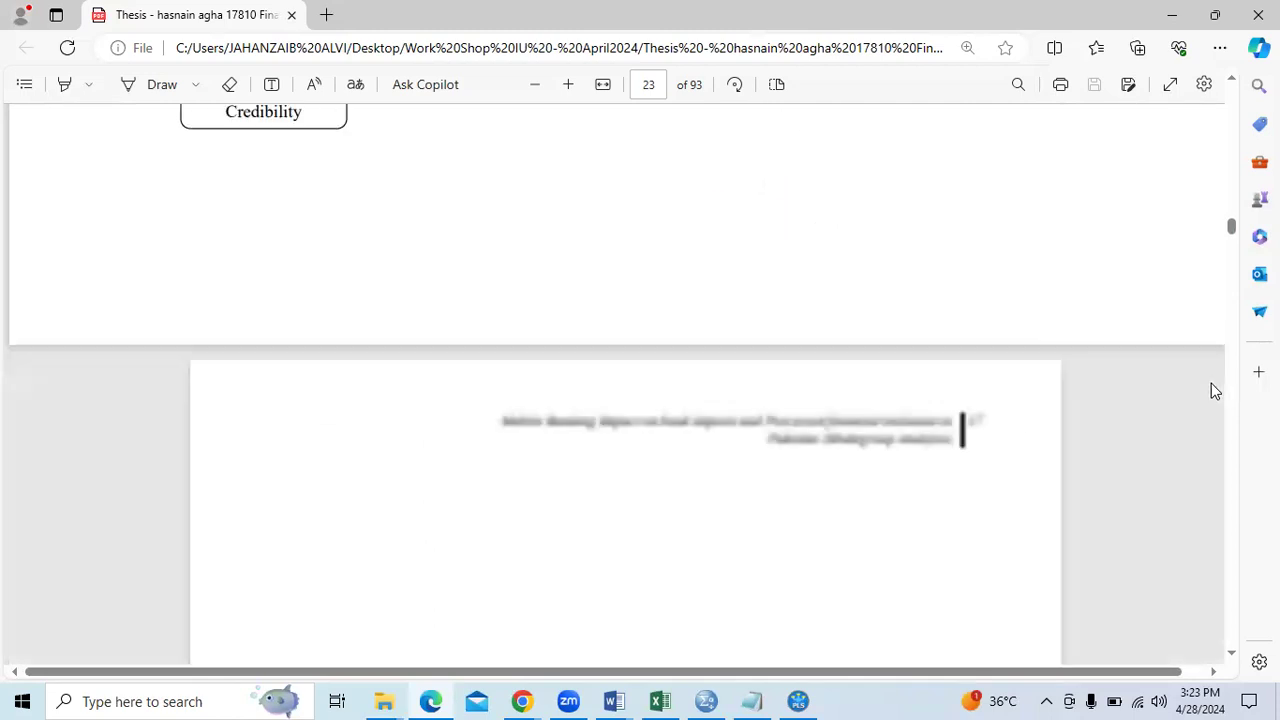
scroll(1213, 390, down, 20)
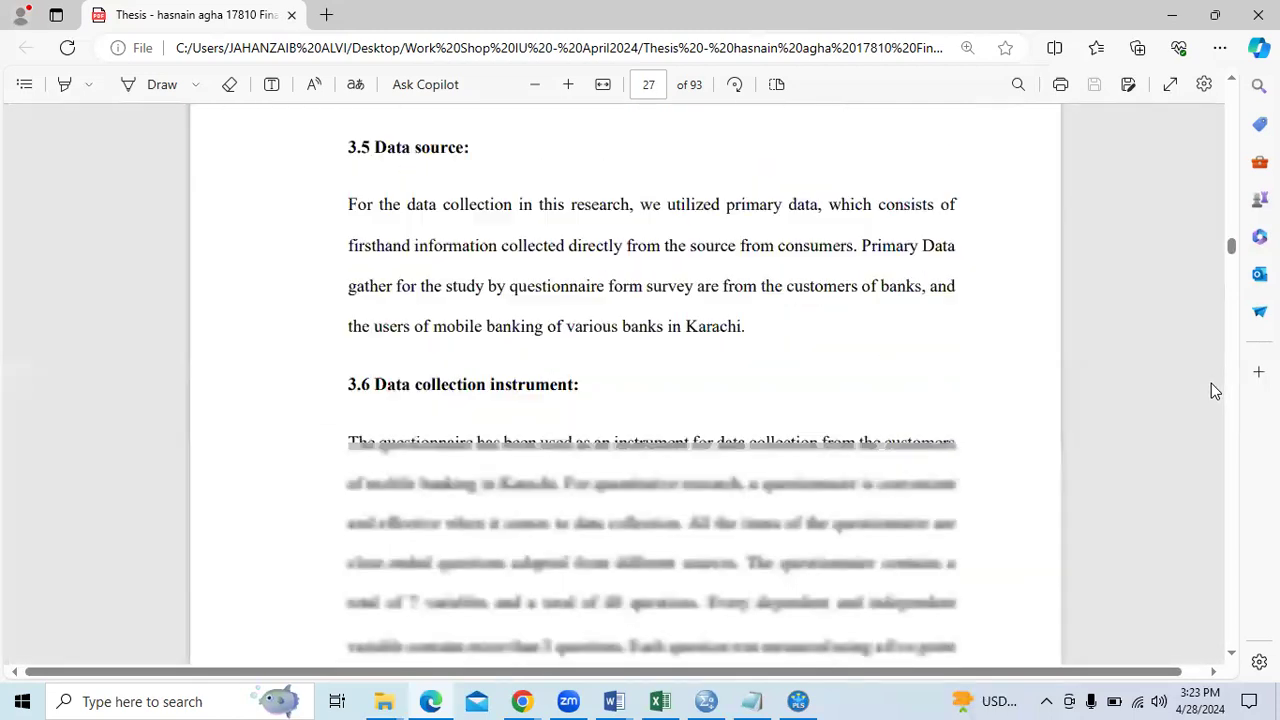
scroll(1211, 390, down, 20)
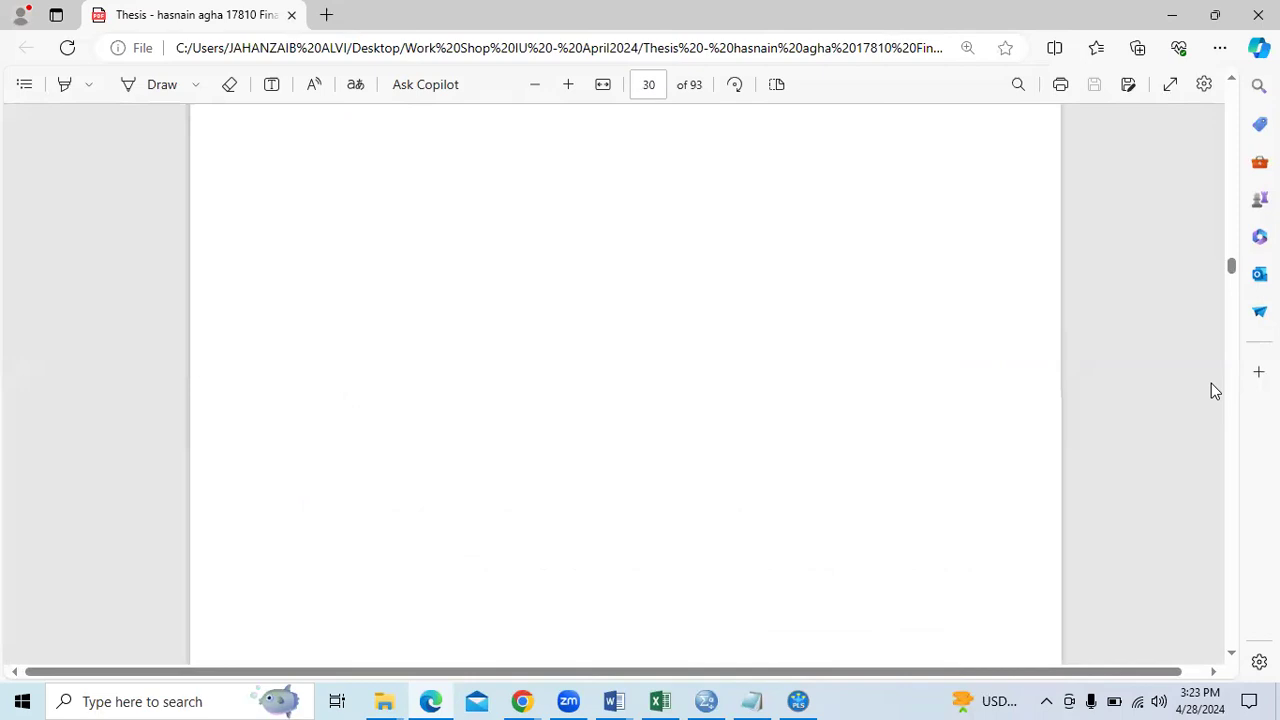
scroll(1211, 390, down, 20)
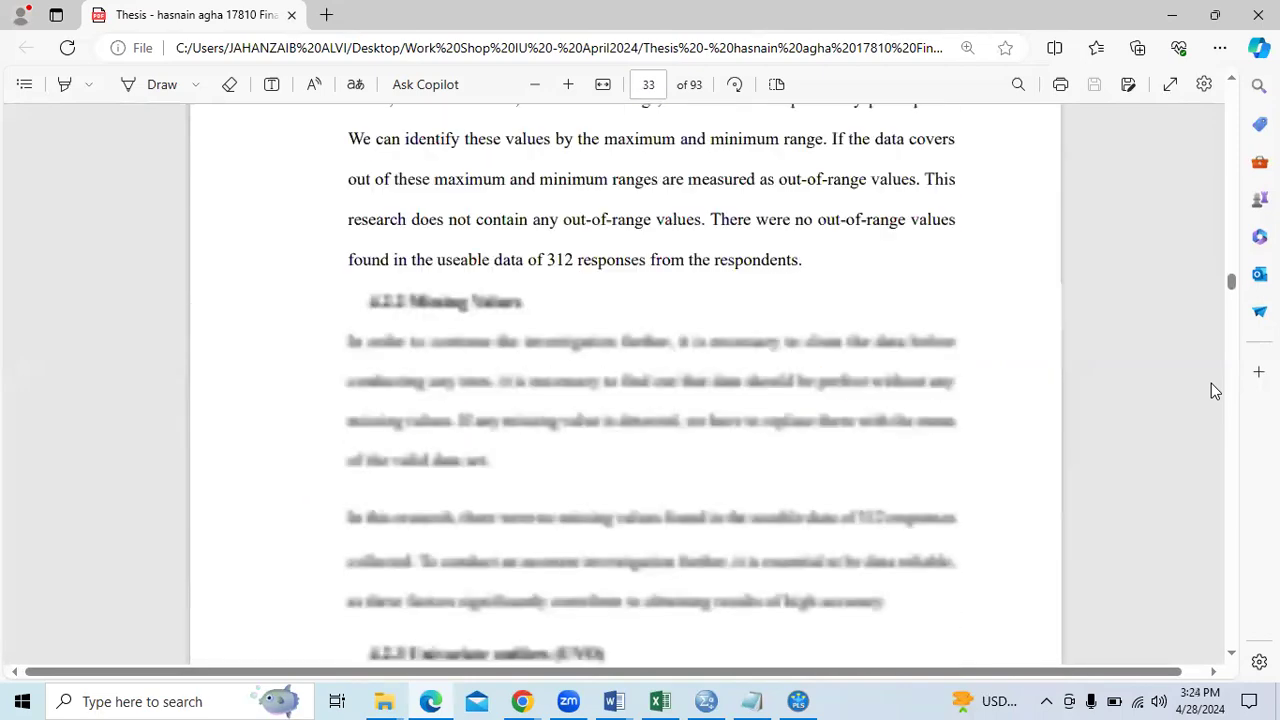
scroll(1211, 390, down, 20)
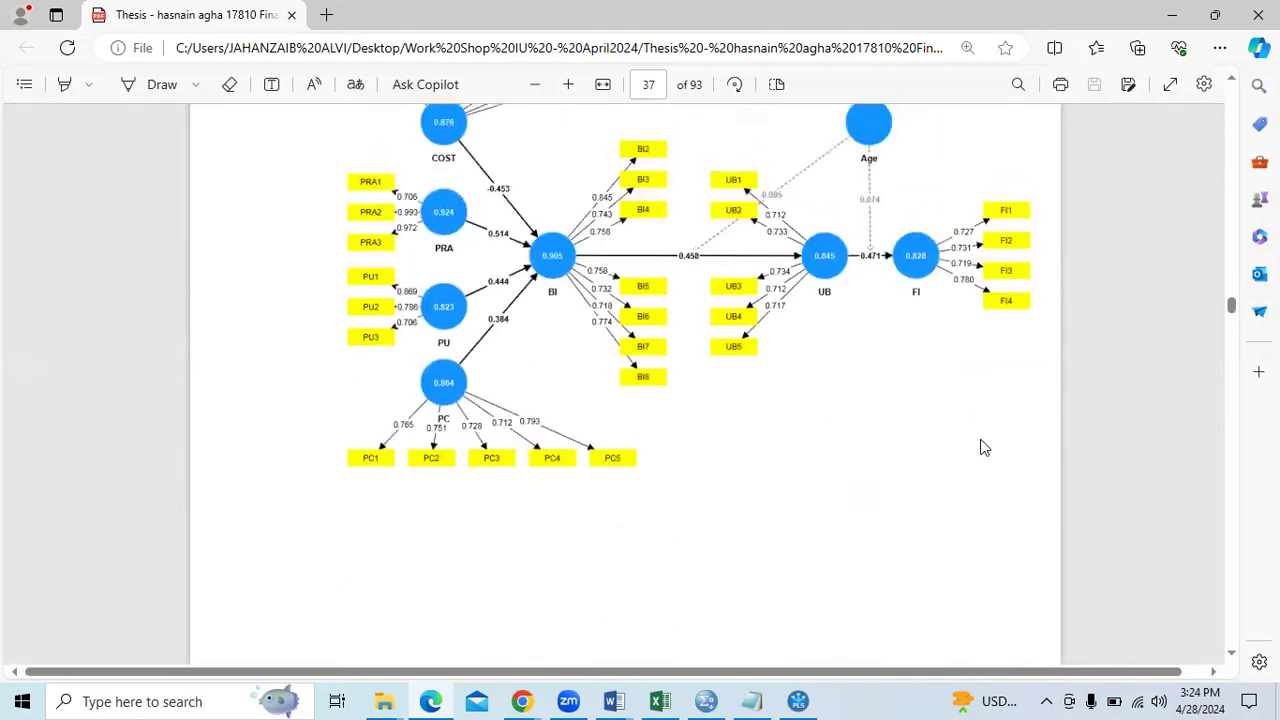
scroll(982, 447, up, 2)
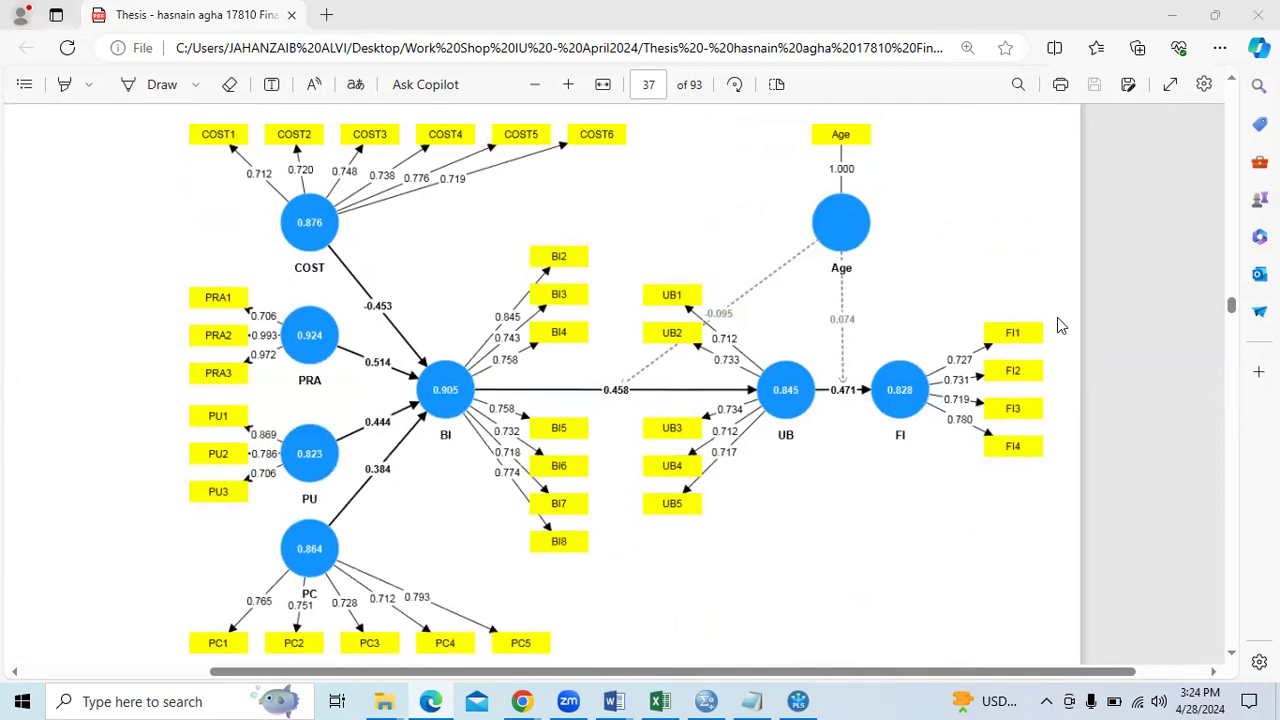
Switch to SmartPLS and create a latent variable named COST from the indicators COST1 to COST6
key(alt+Tab)
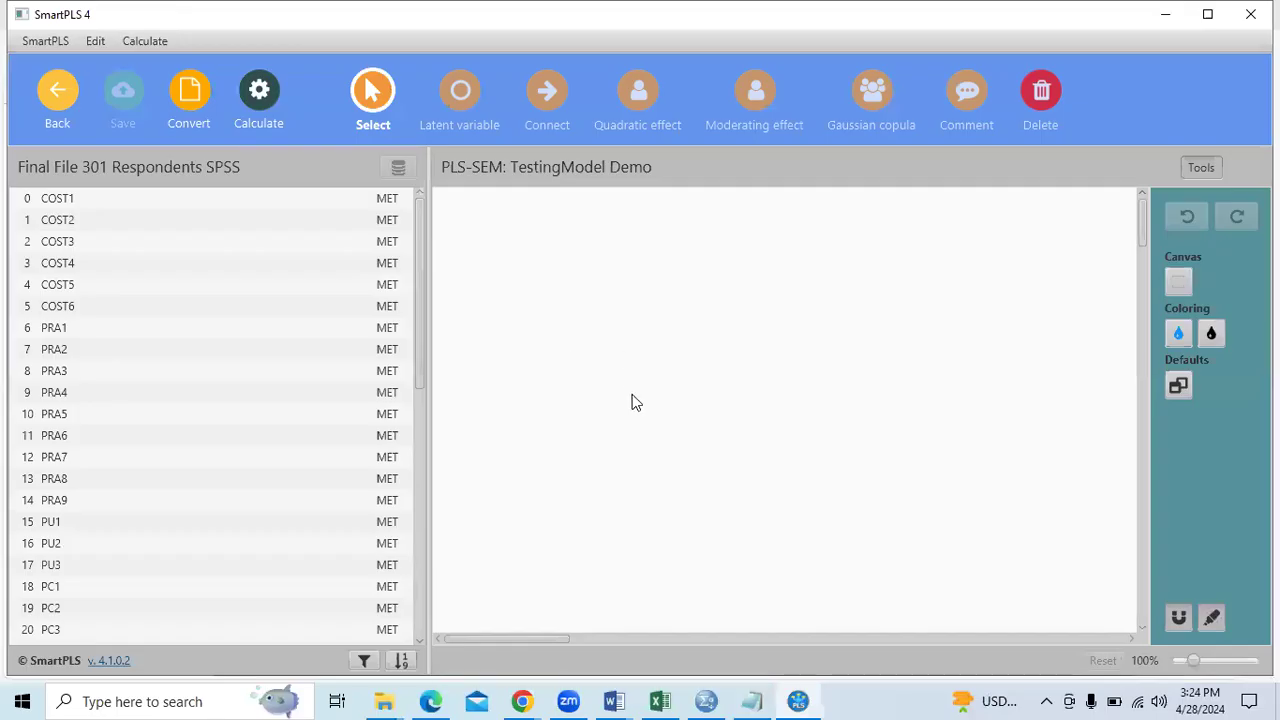
click(110, 199)
drag(90, 220, 575, 260)
key(Return)
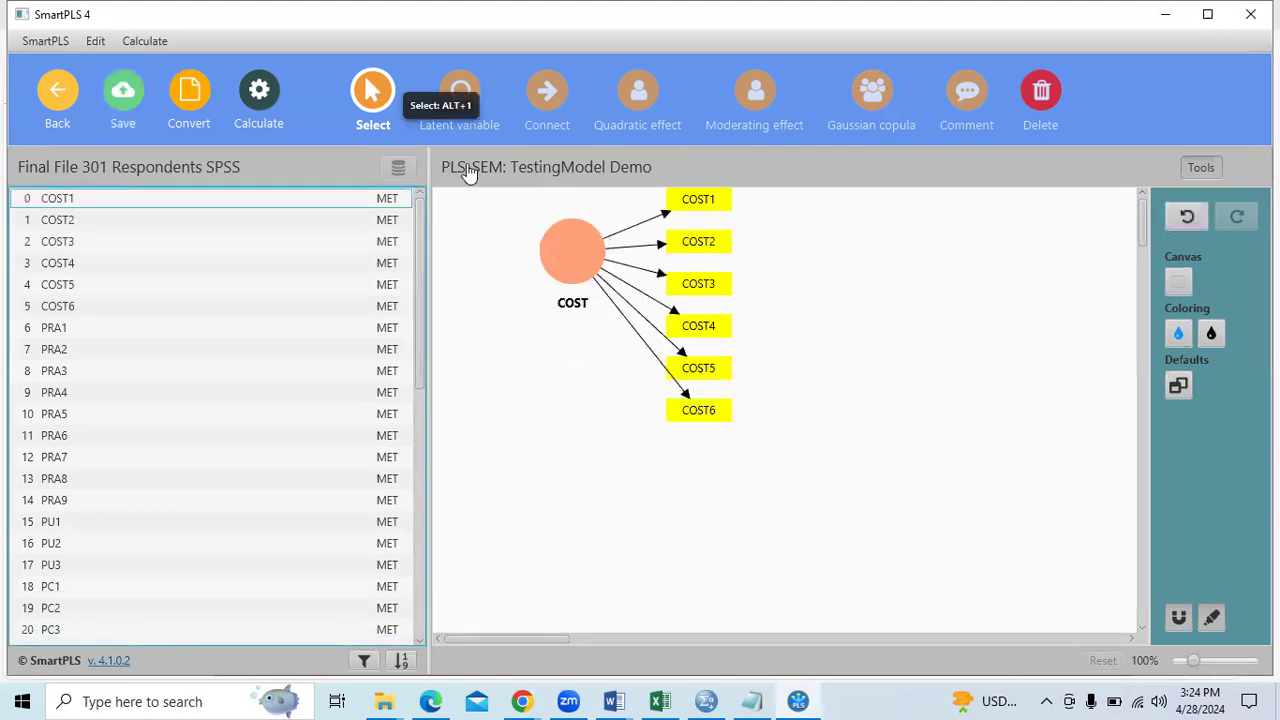
Reduce the model canvas zoom to 50% and reposition the COST construct with room for its indicators on either side
mouse_move(560, 270)
drag(560, 270, 606, 393)
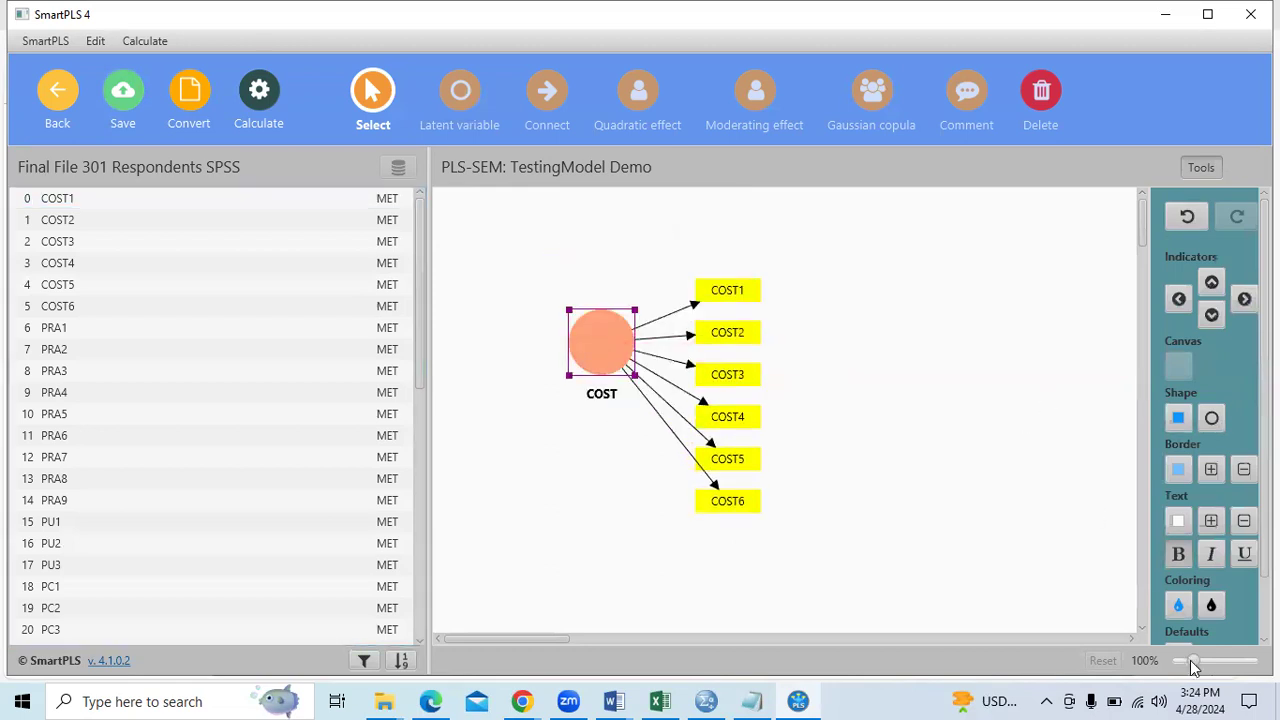
drag(1190, 668, 1180, 665)
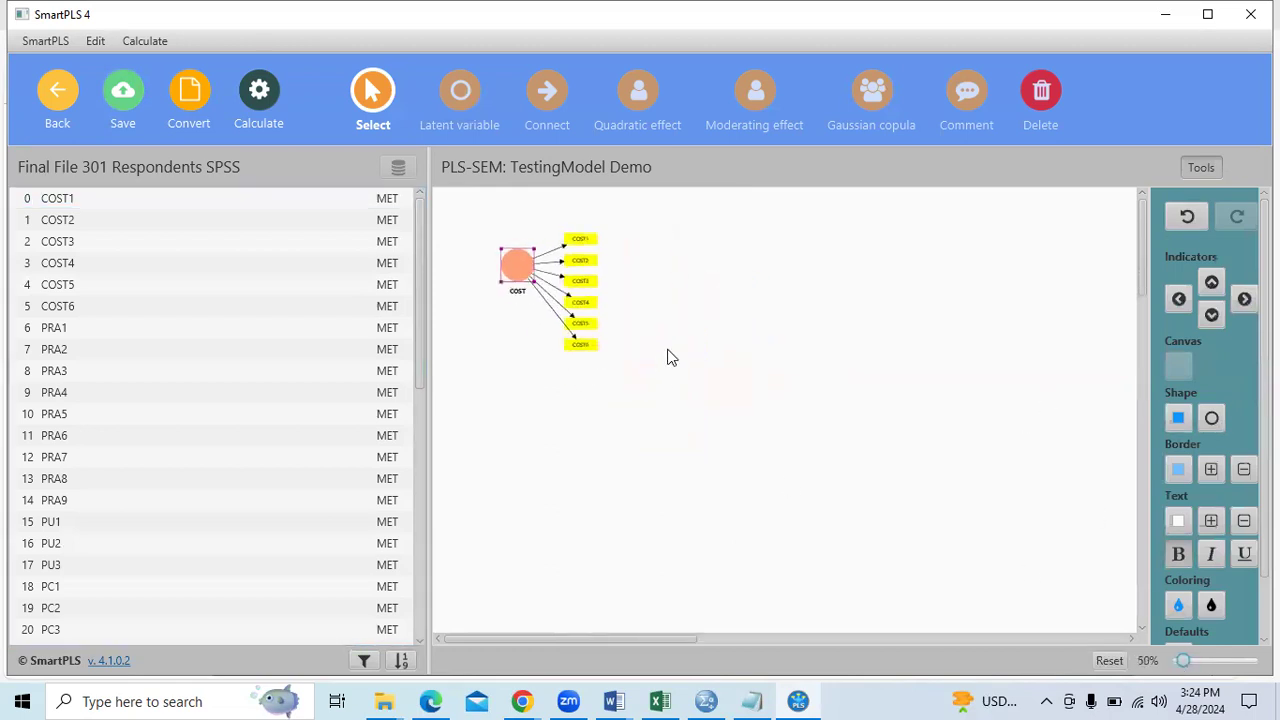
drag(535, 278, 588, 287)
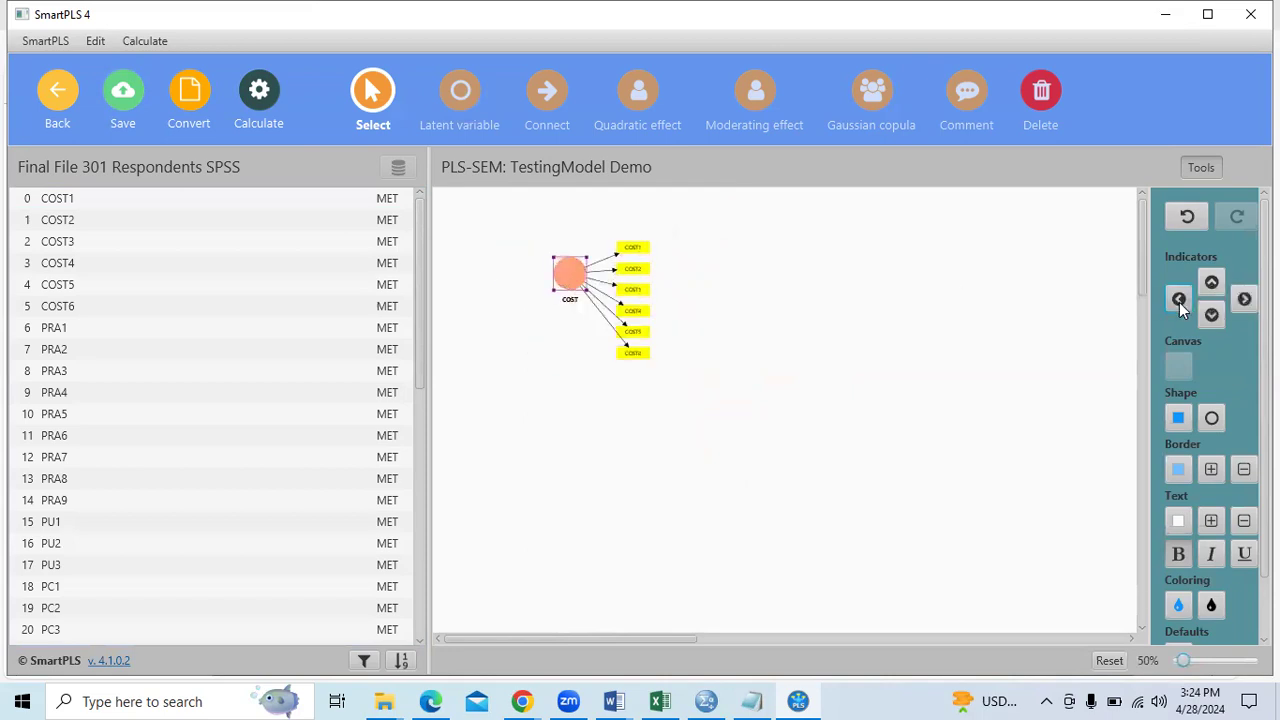
Try the different indicator alignments on COST and settle on placing its indicators to the left of the construct
click(1179, 298)
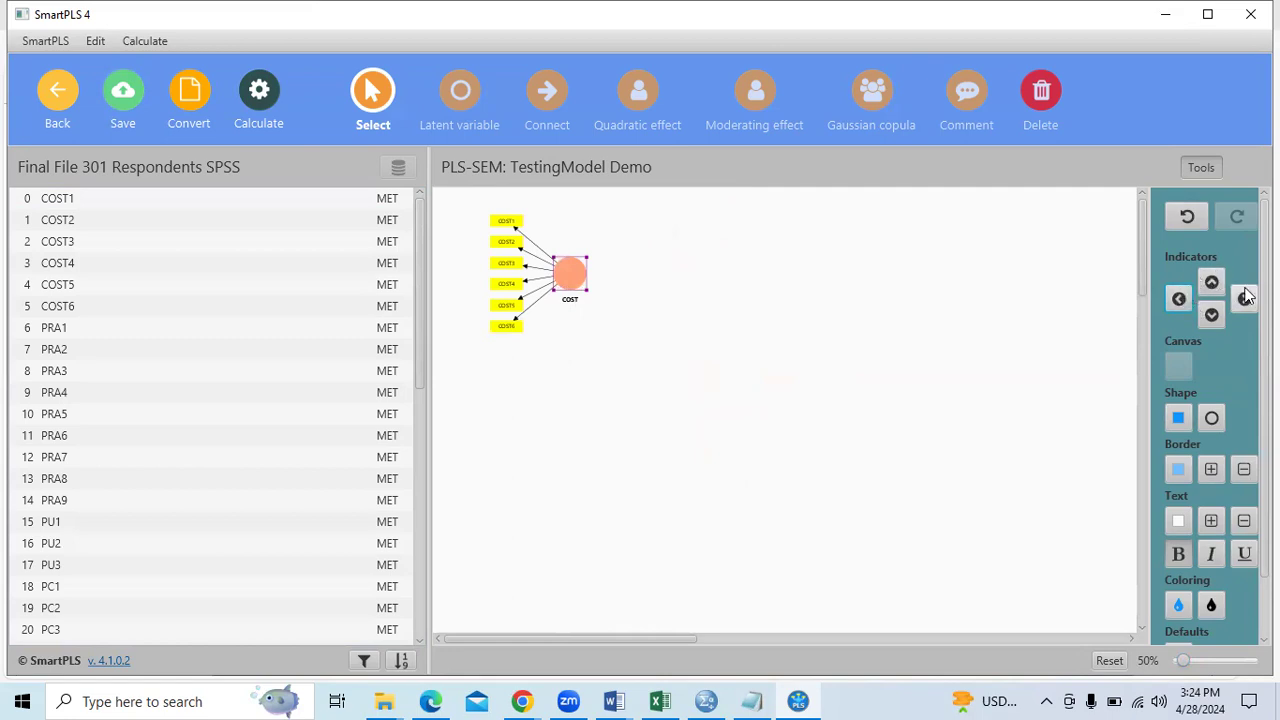
click(1212, 284)
click(1211, 314)
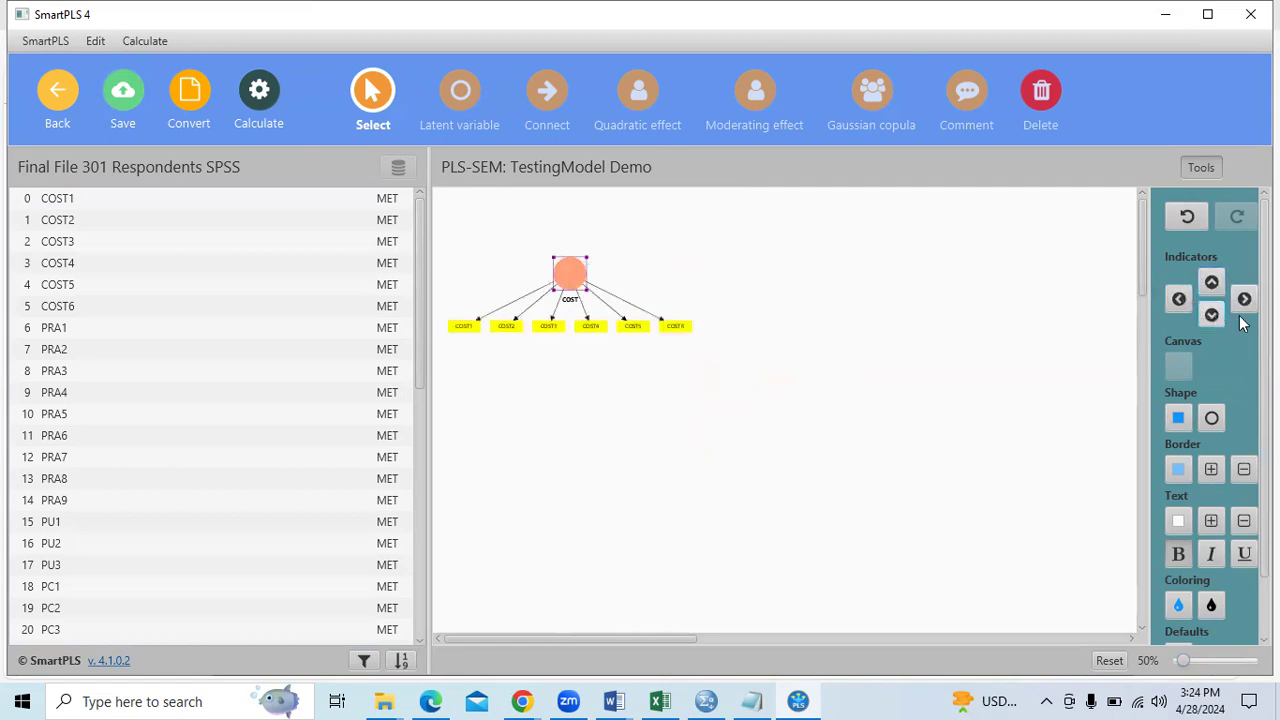
click(1244, 298)
click(1181, 300)
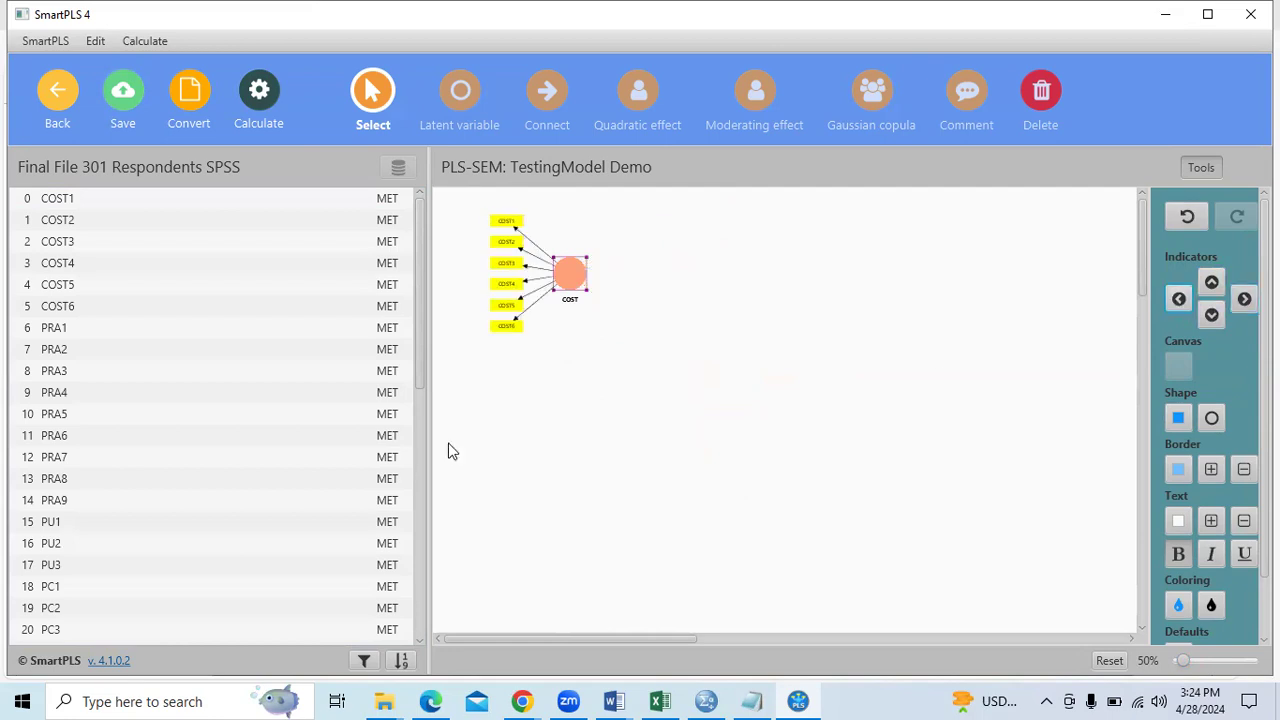
Check the PRA indicators in the thesis figure in Edge and create the PRA construct in SmartPLS from PRA1, PRA2 and PRA3
key(alt+Tab)
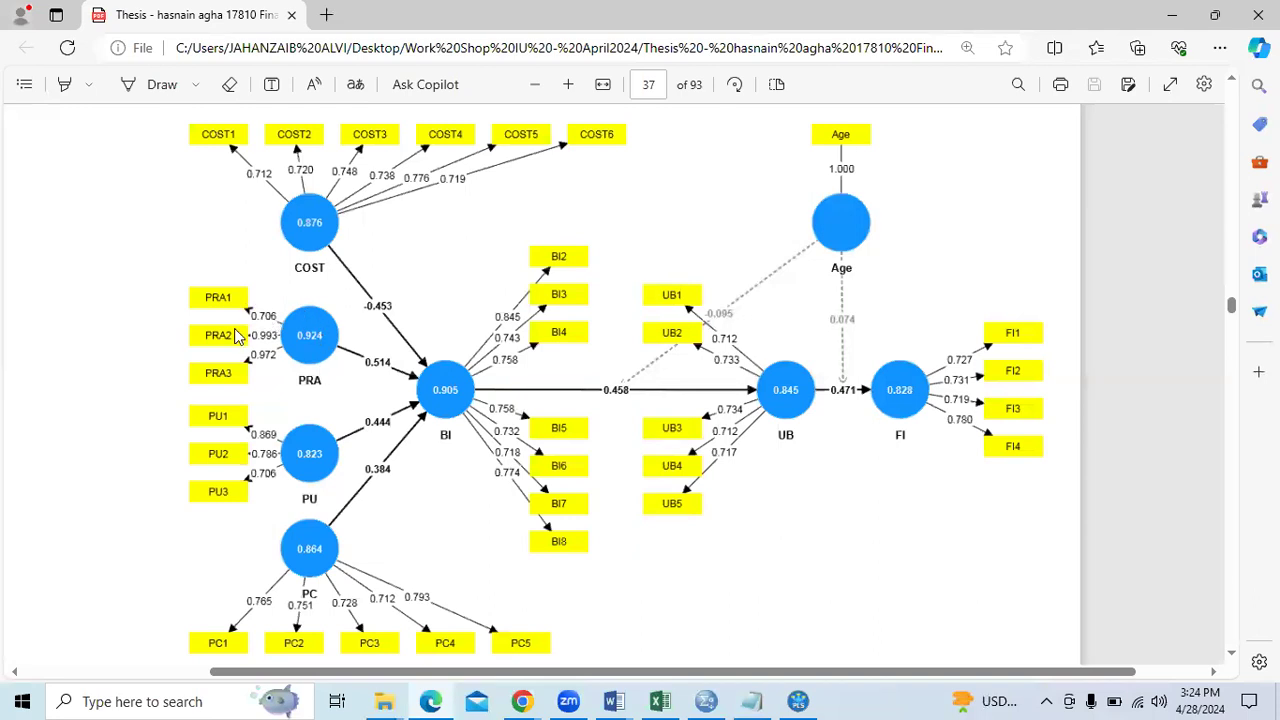
key(alt+Tab)
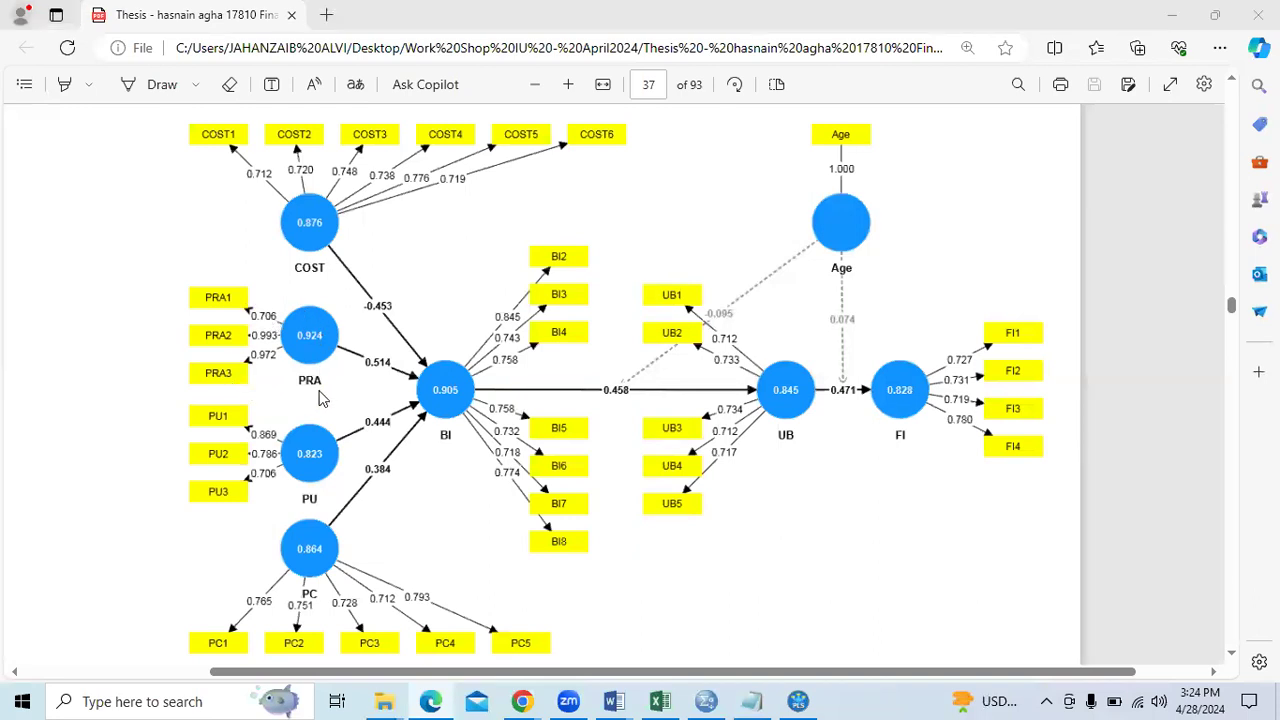
click(62, 331)
ctrl+click(61, 351)
ctrl+click(62, 370)
drag(63, 351, 700, 374)
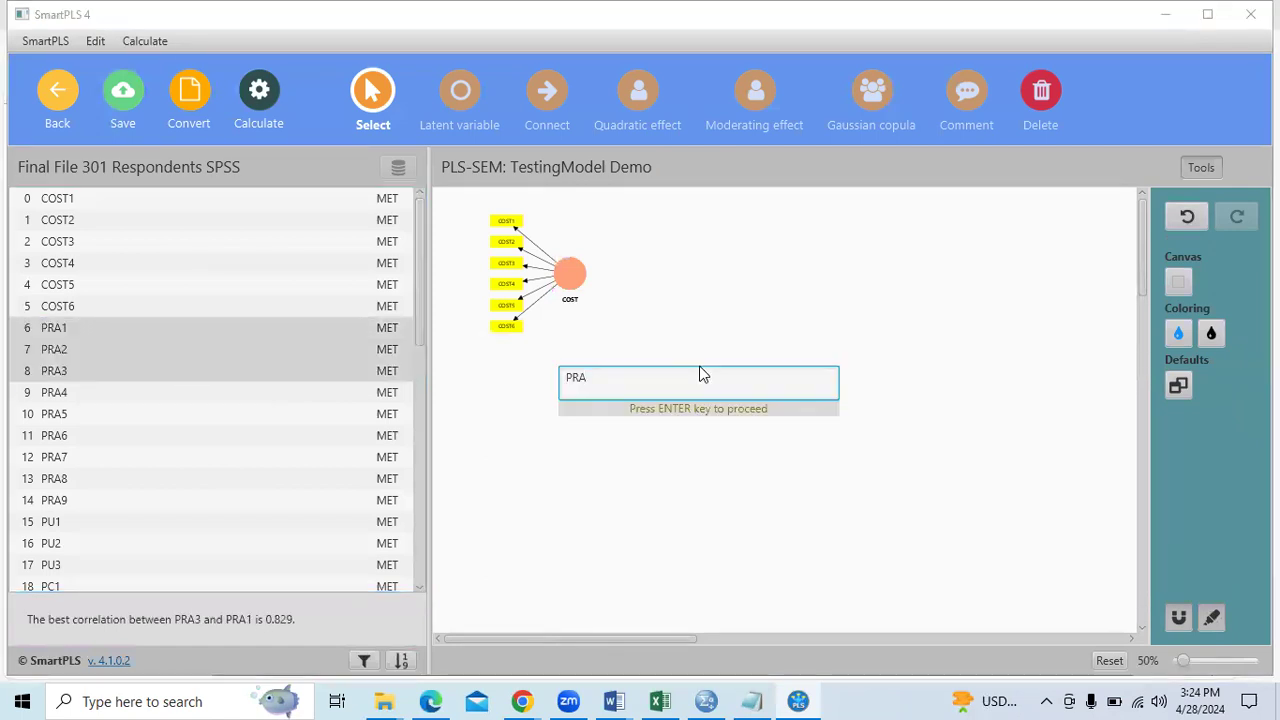
key(Return)
Align the PRA indicators to the left of their construct and place PRA directly below COST
click(700, 368)
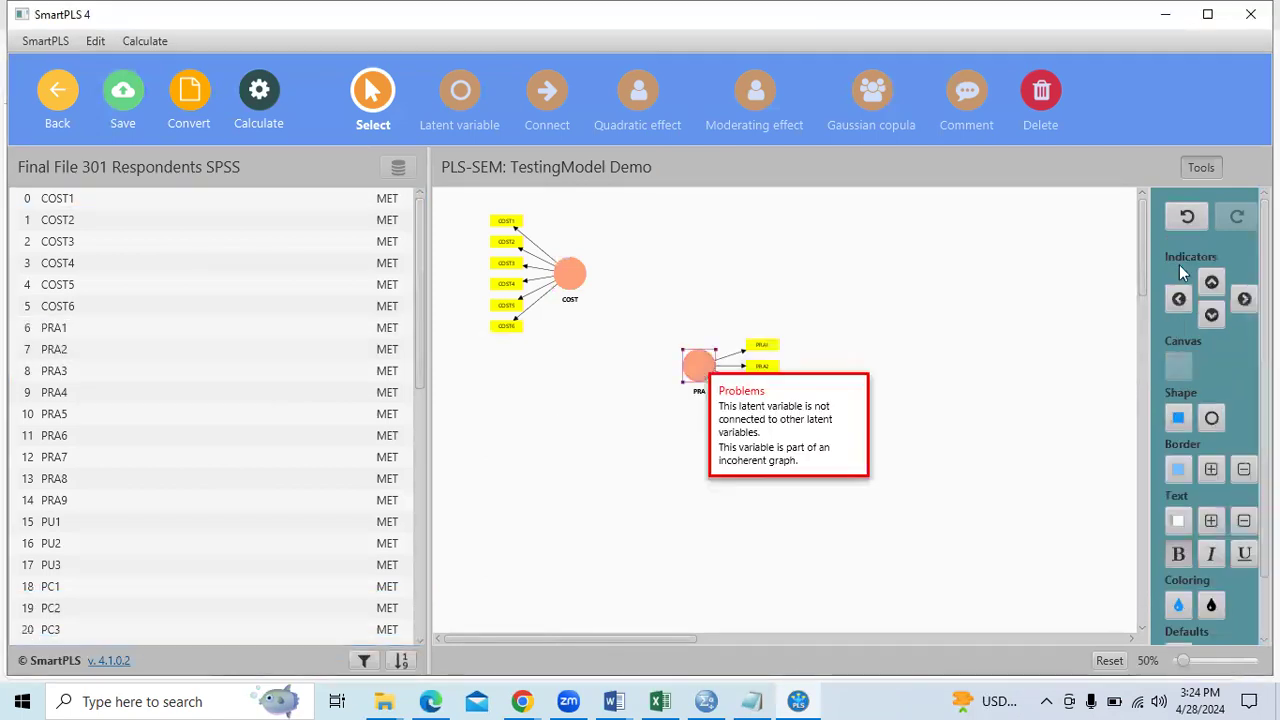
click(1179, 298)
drag(703, 372, 570, 373)
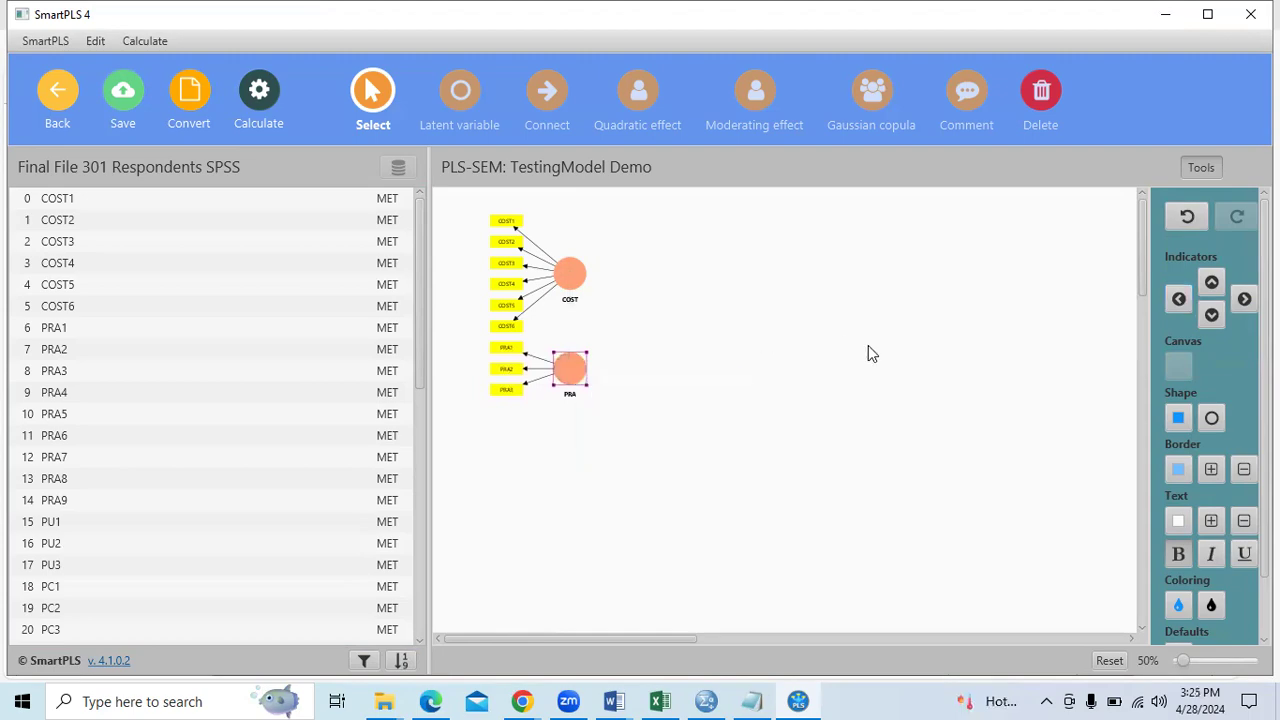
Check the PU indicators in the thesis figure in Edge and create the PU construct in SmartPLS from PU1 to PU3
key(alt+Tab)
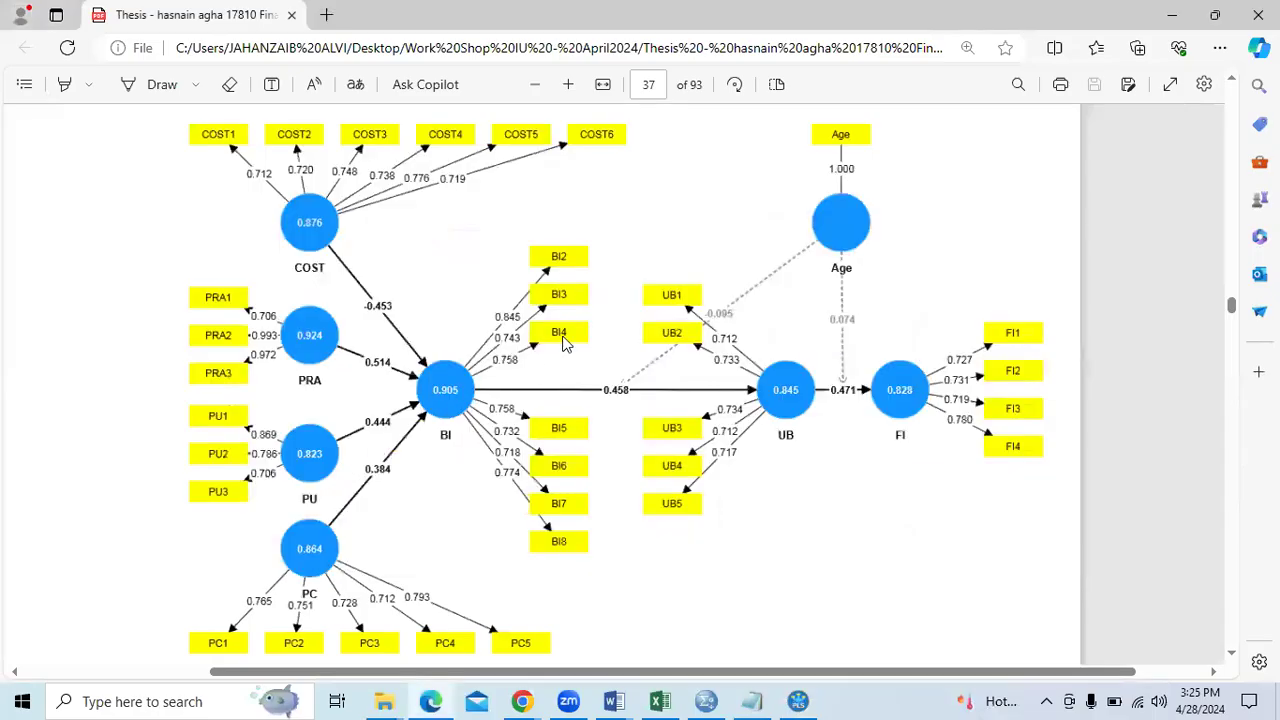
scroll(566, 346, down, 2)
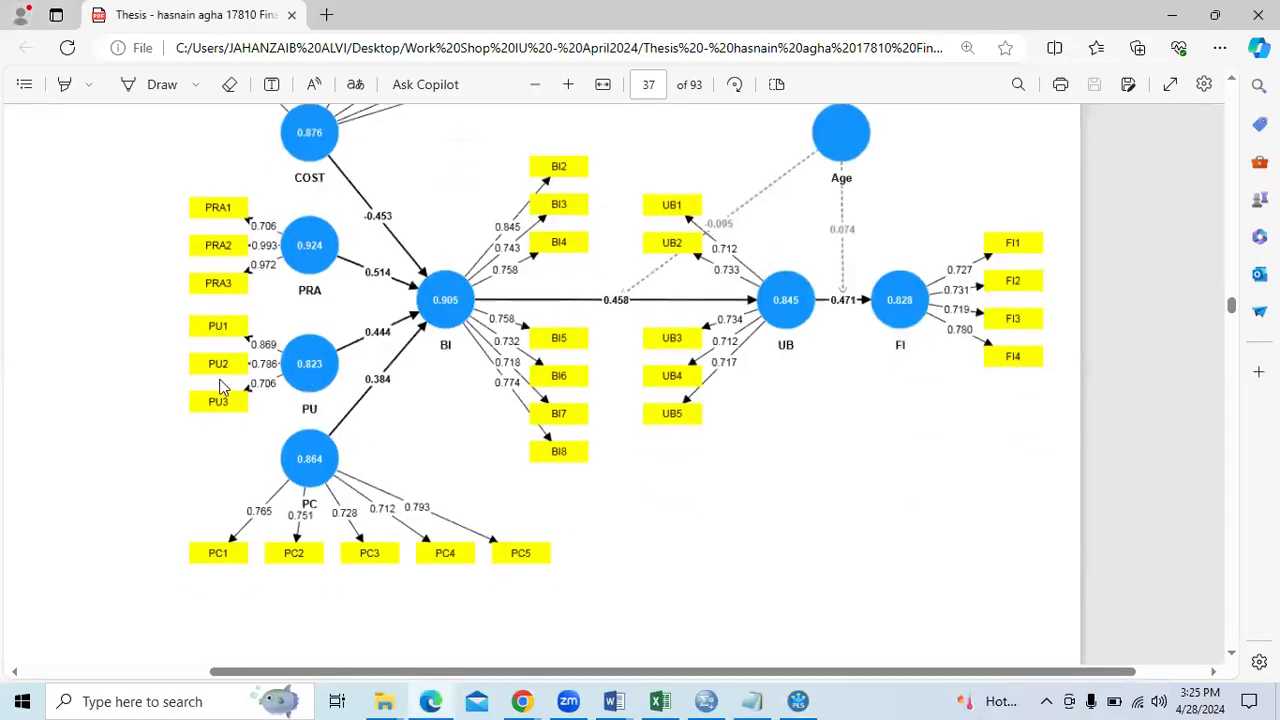
key(alt+Tab)
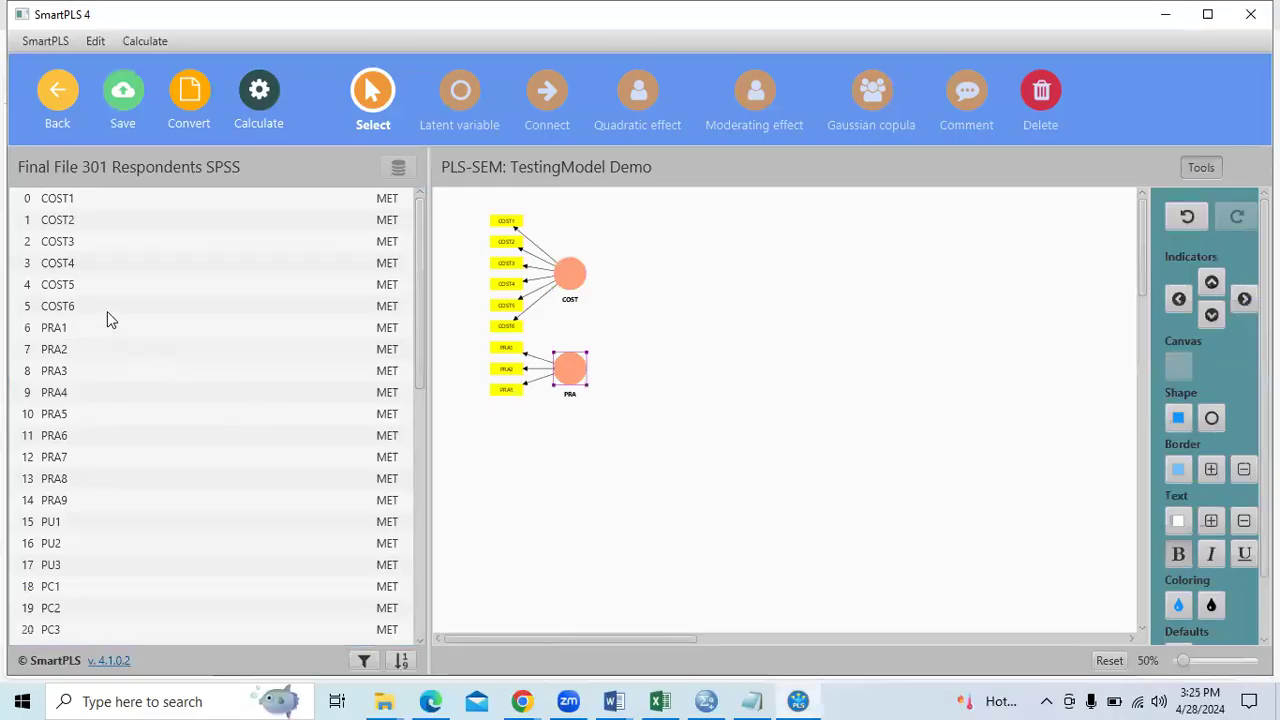
drag(80, 526, 142, 504)
drag(785, 415, 783, 414)
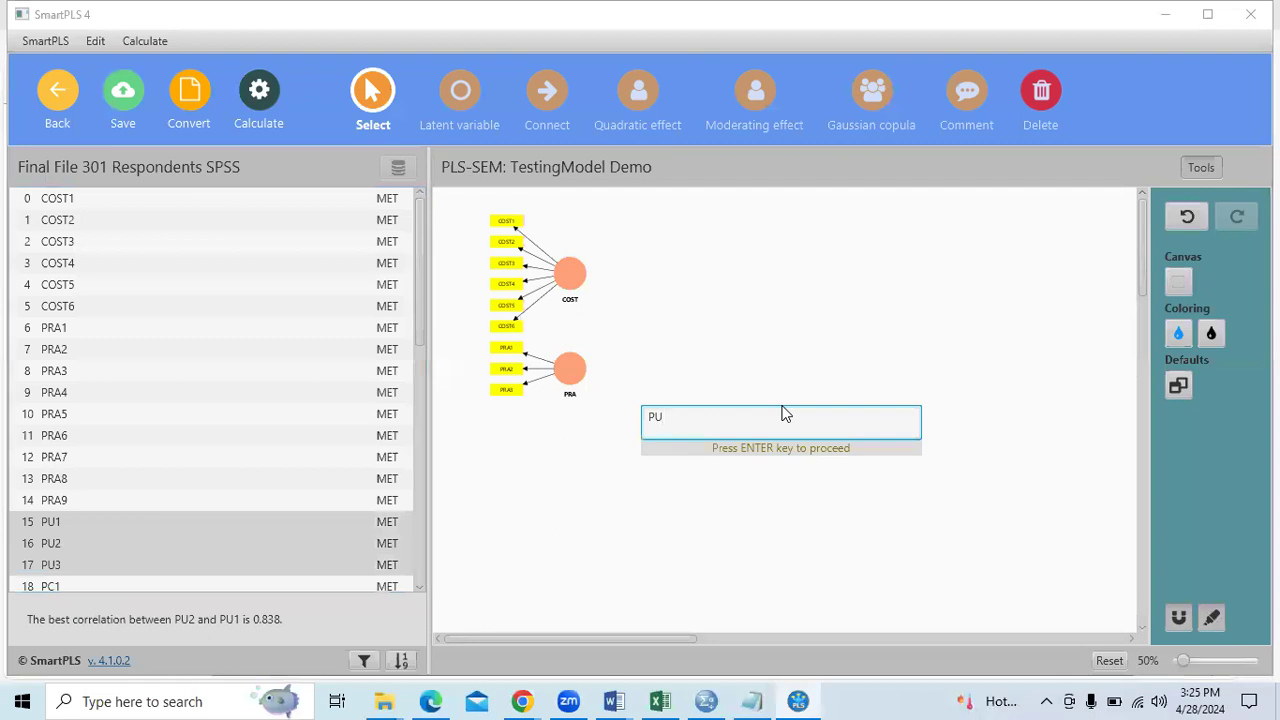
key(Return)
Align the PU indicators to the left of their construct and place PU directly below PRA
click(785, 415)
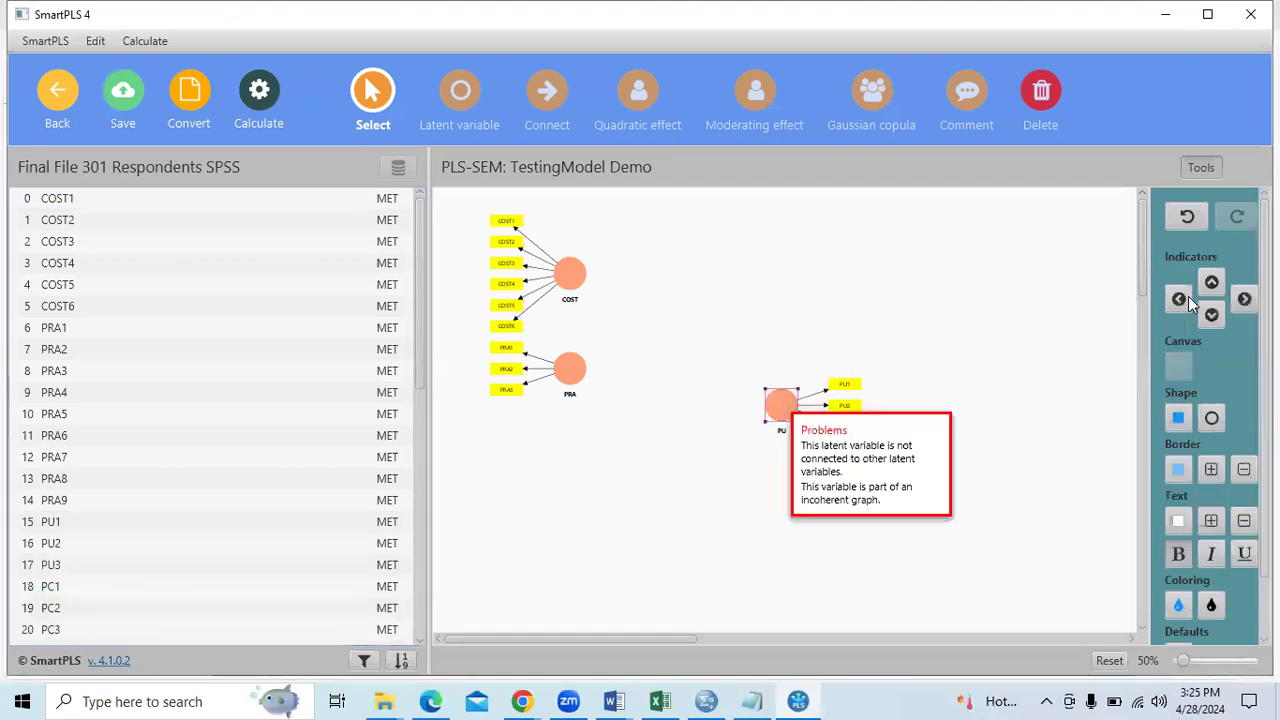
click(1180, 300)
drag(777, 402, 570, 438)
Check the PC indicators in the thesis figure in Edge and create the PC construct in SmartPLS from PC1 to PC5
key(alt+Tab)
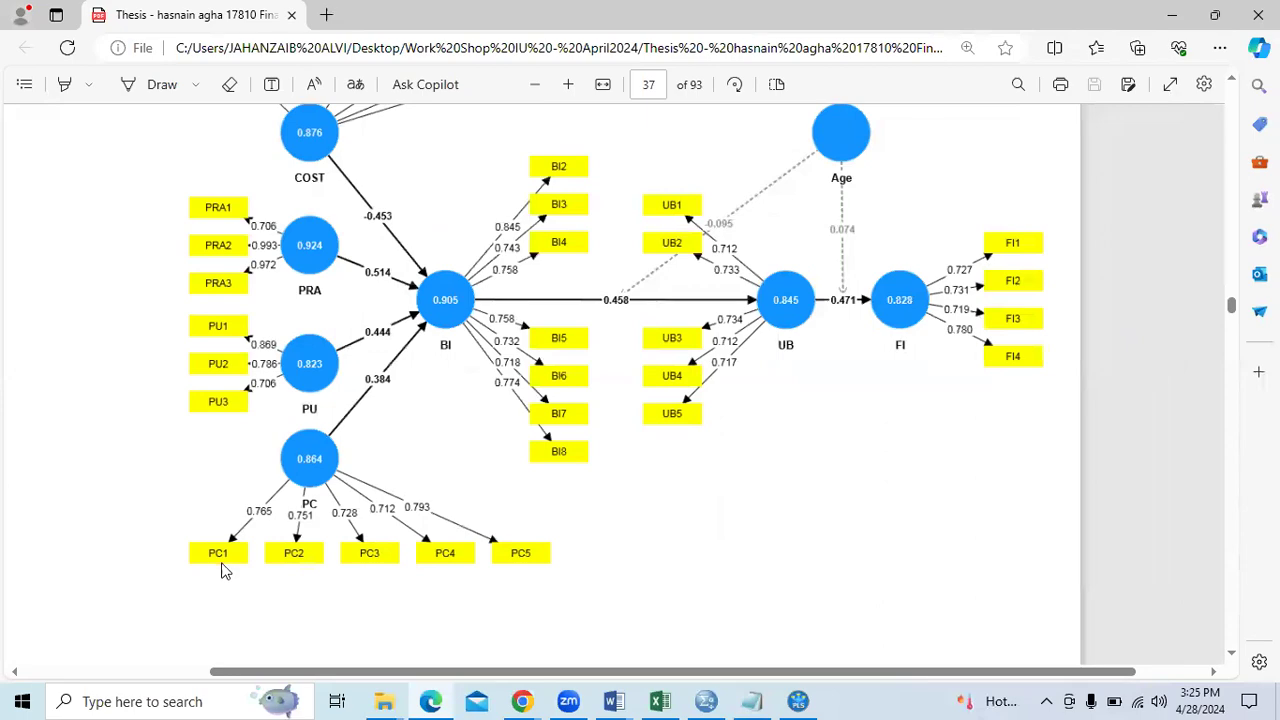
key(alt+Tab)
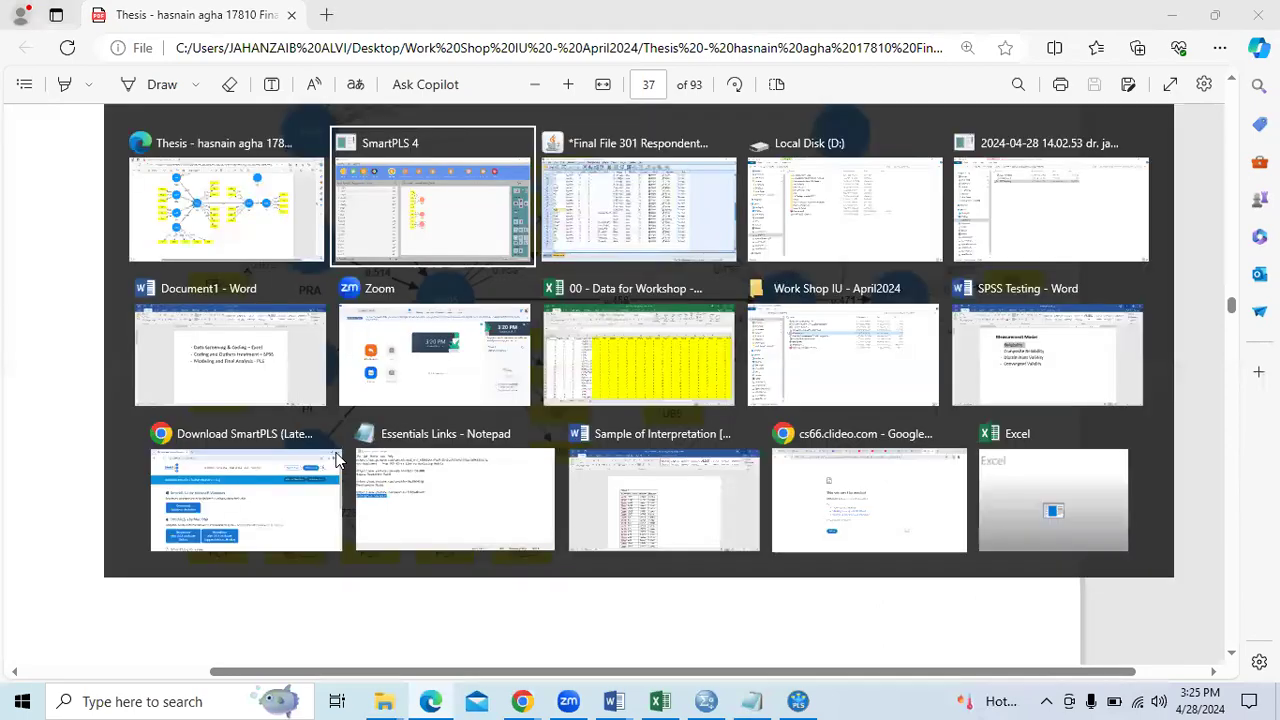
scroll(326, 410, down, 3)
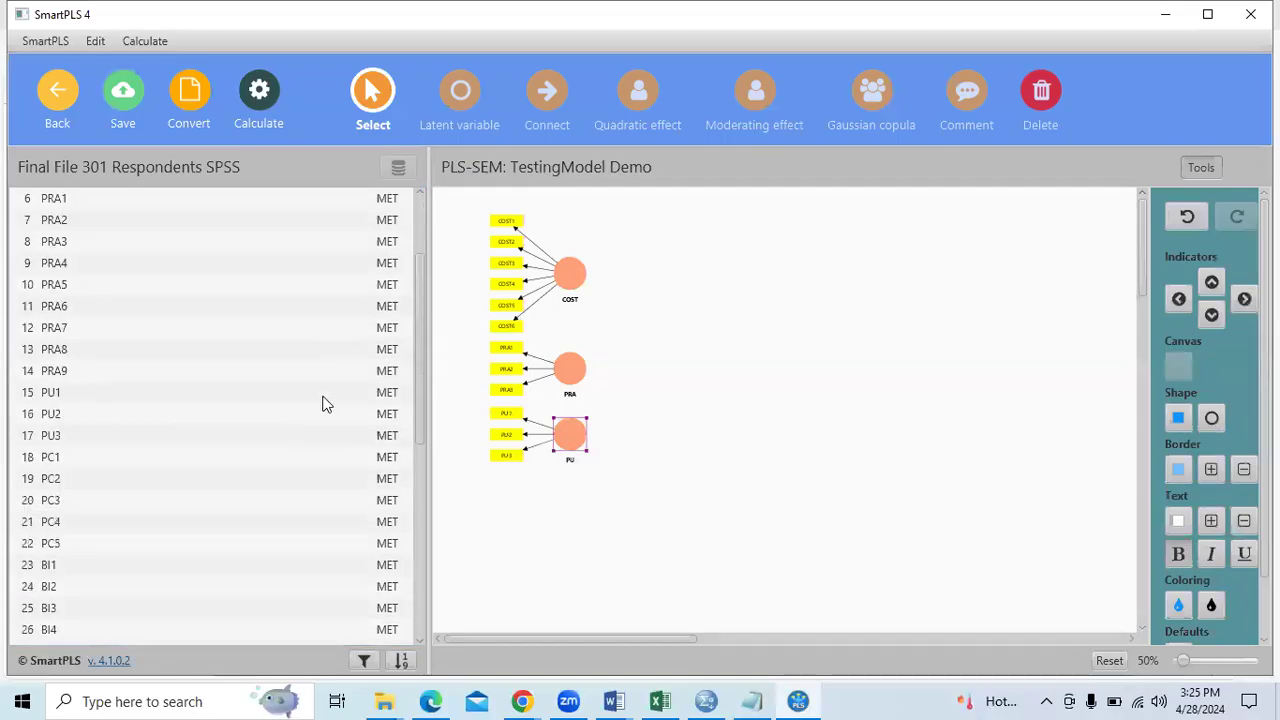
click(77, 460)
shift+click(94, 519)
drag(741, 497, 757, 496)
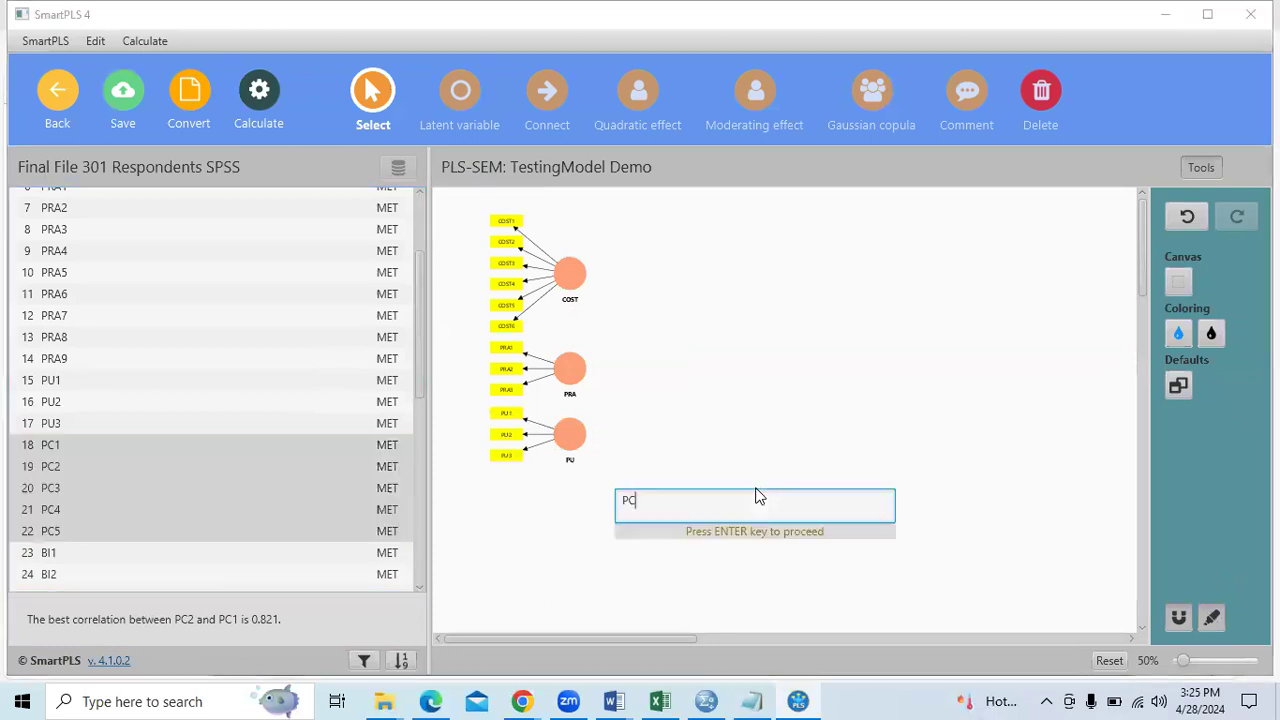
key(Return)
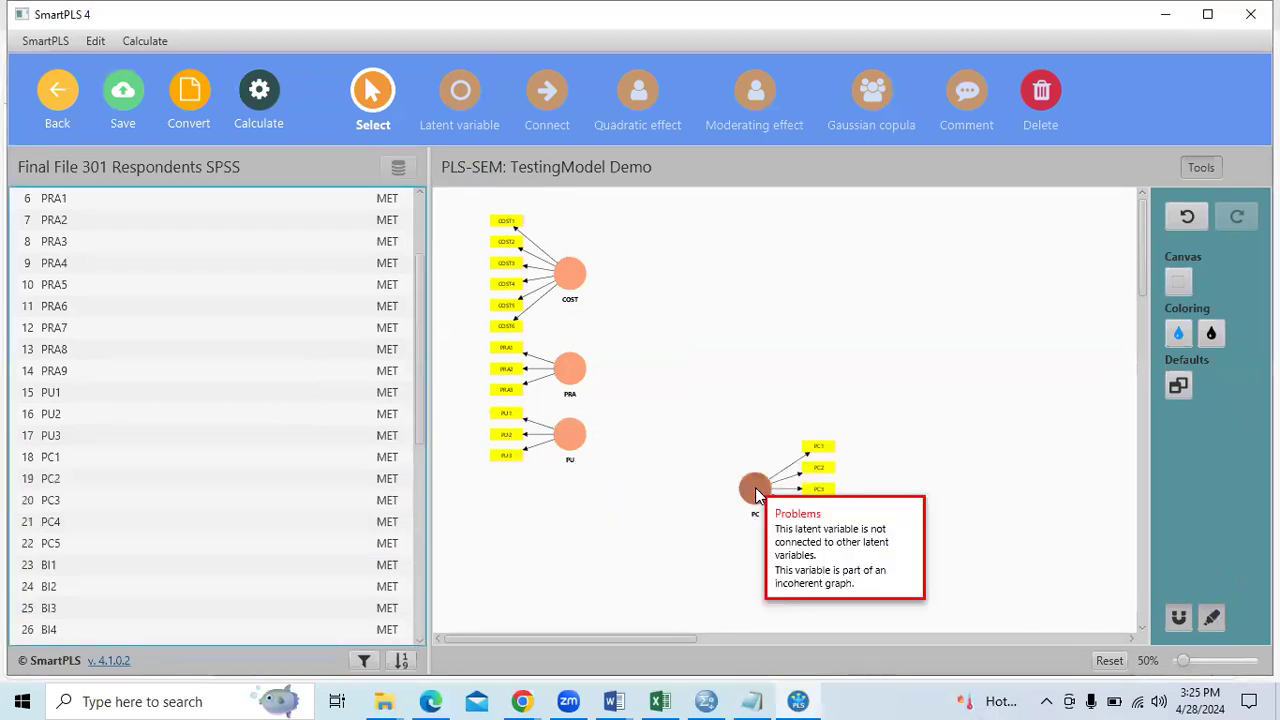
Align the PC indicators beneath their construct and position PC below and to the right of PU
click(757, 495)
click(1211, 314)
drag(760, 500, 712, 510)
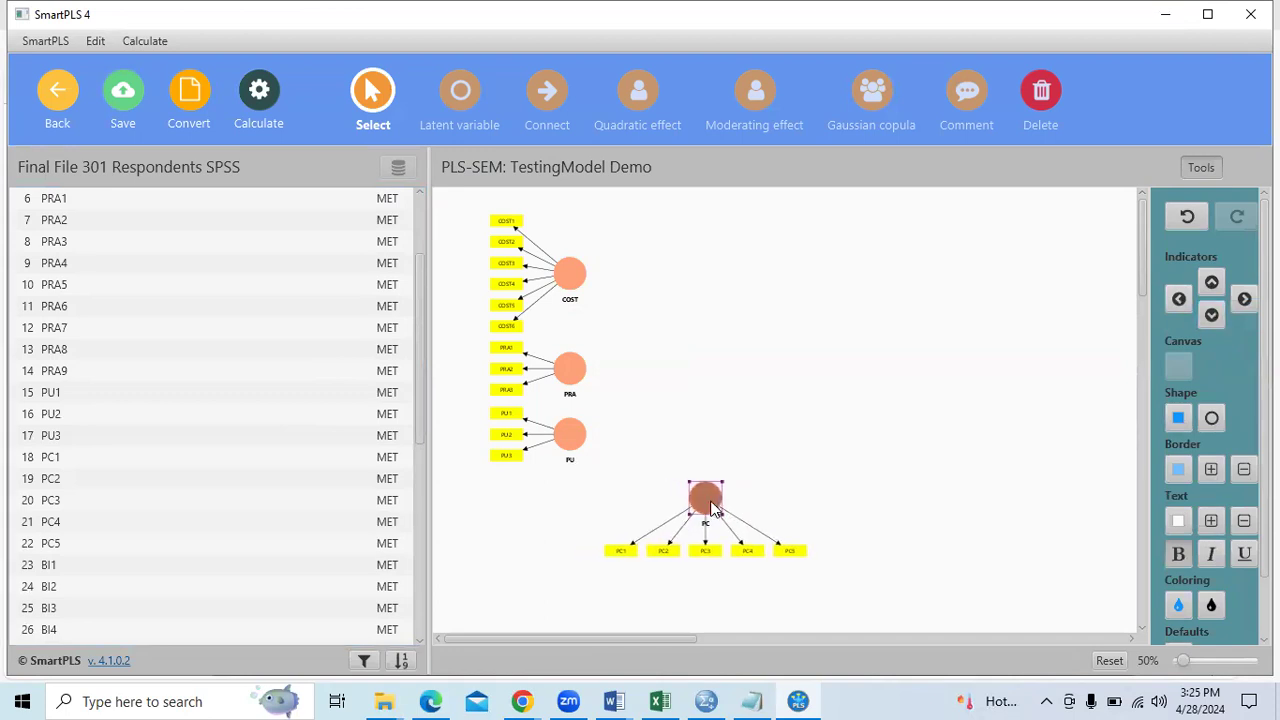
Check the BI indicators in the thesis figure in Edge and create the BI construct in SmartPLS from BI2 to BI8, leaving out BI1
key(alt+Tab)
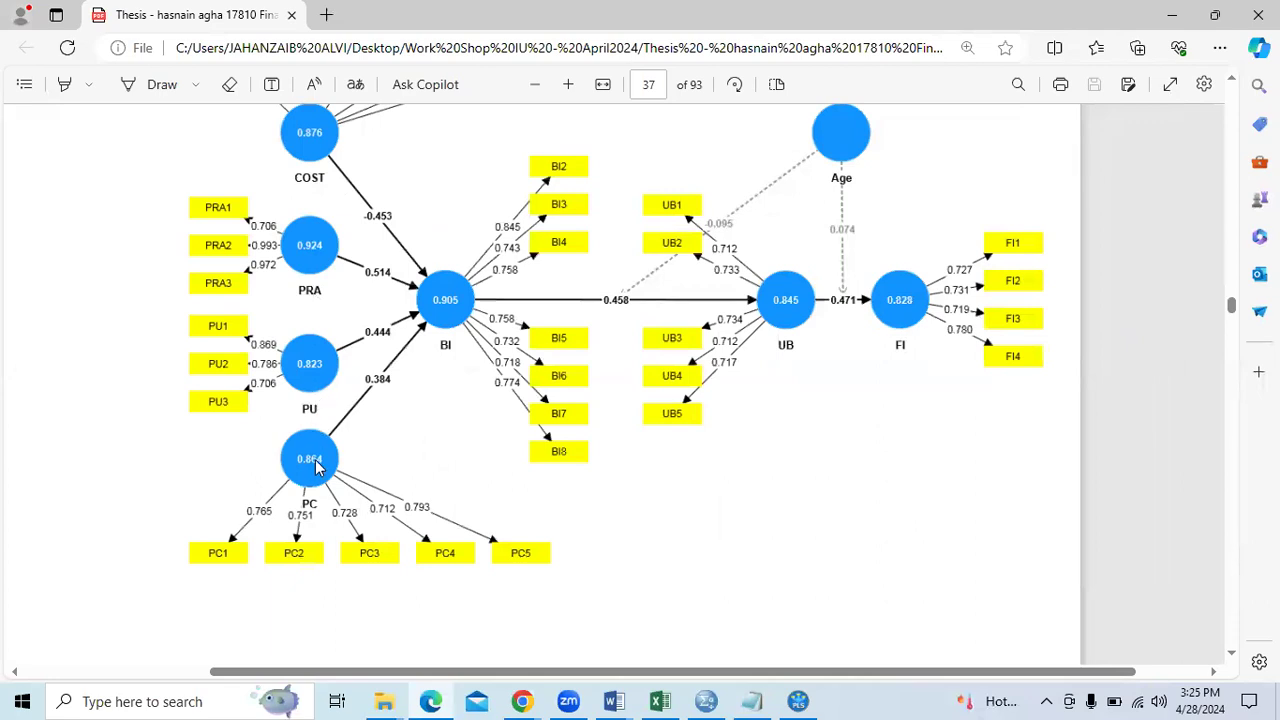
scroll(706, 446, up, 1)
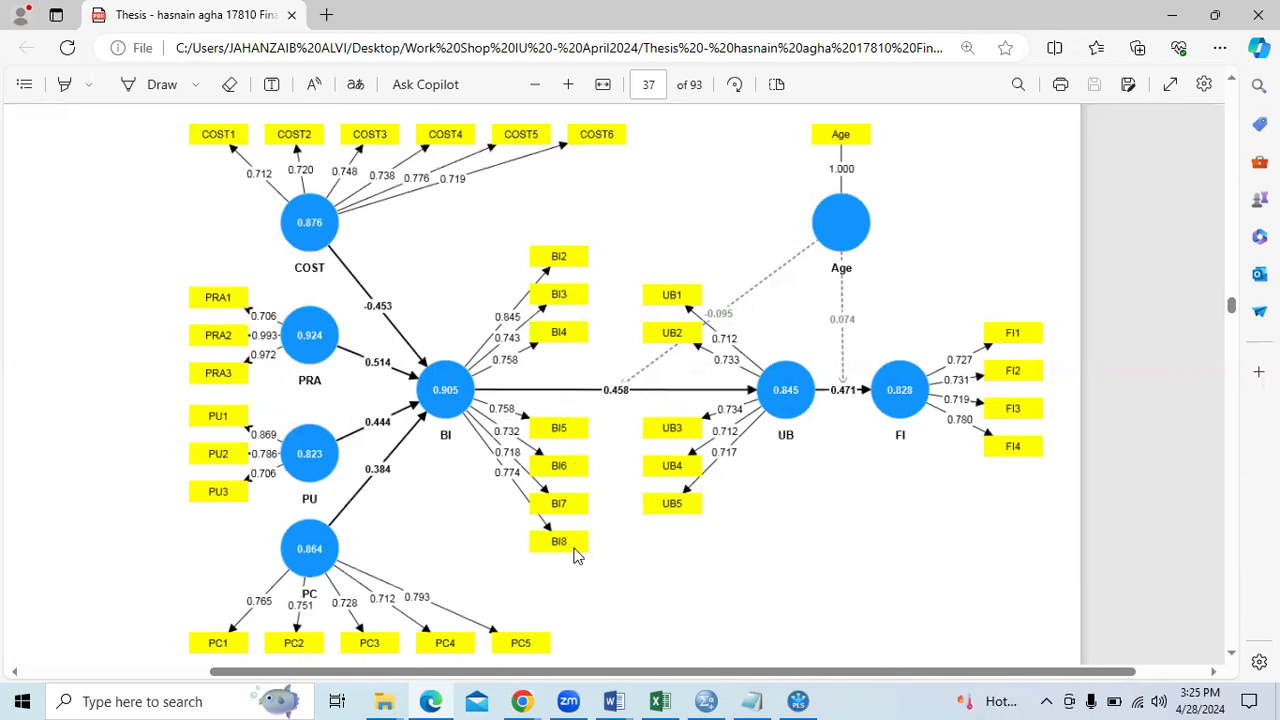
key(alt+Tab)
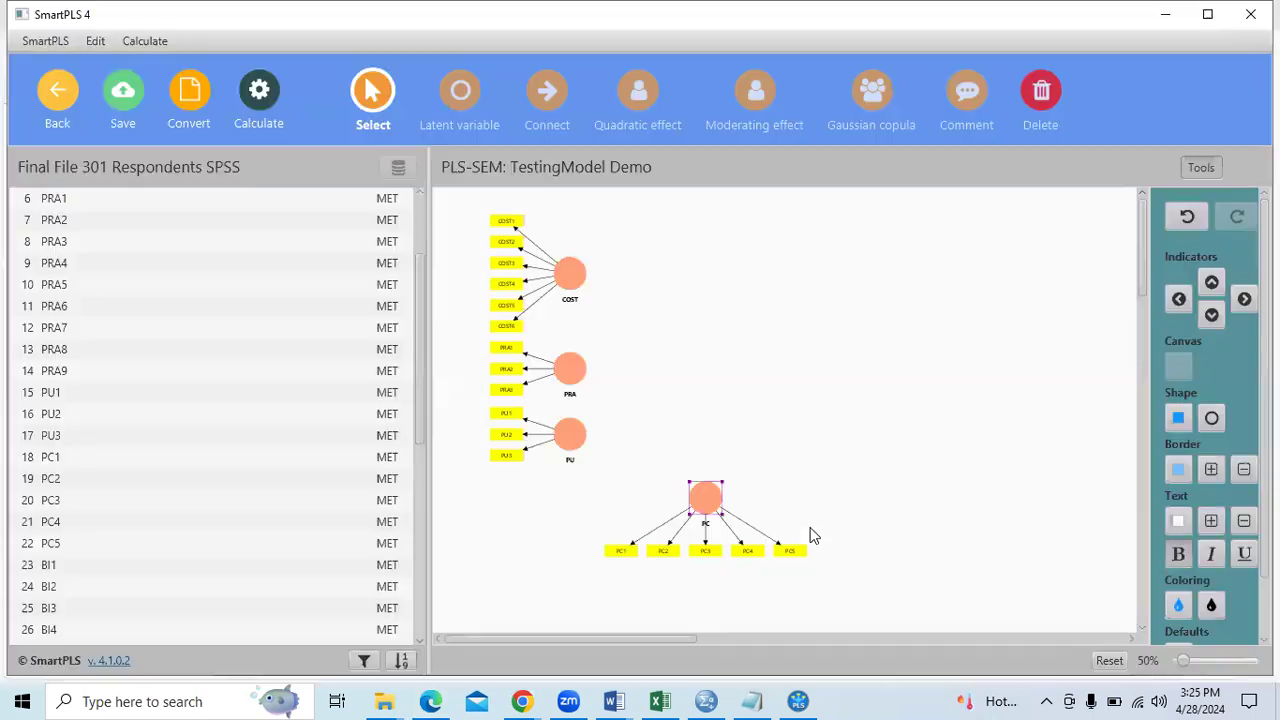
click(55, 592)
scroll(266, 491, down, 4)
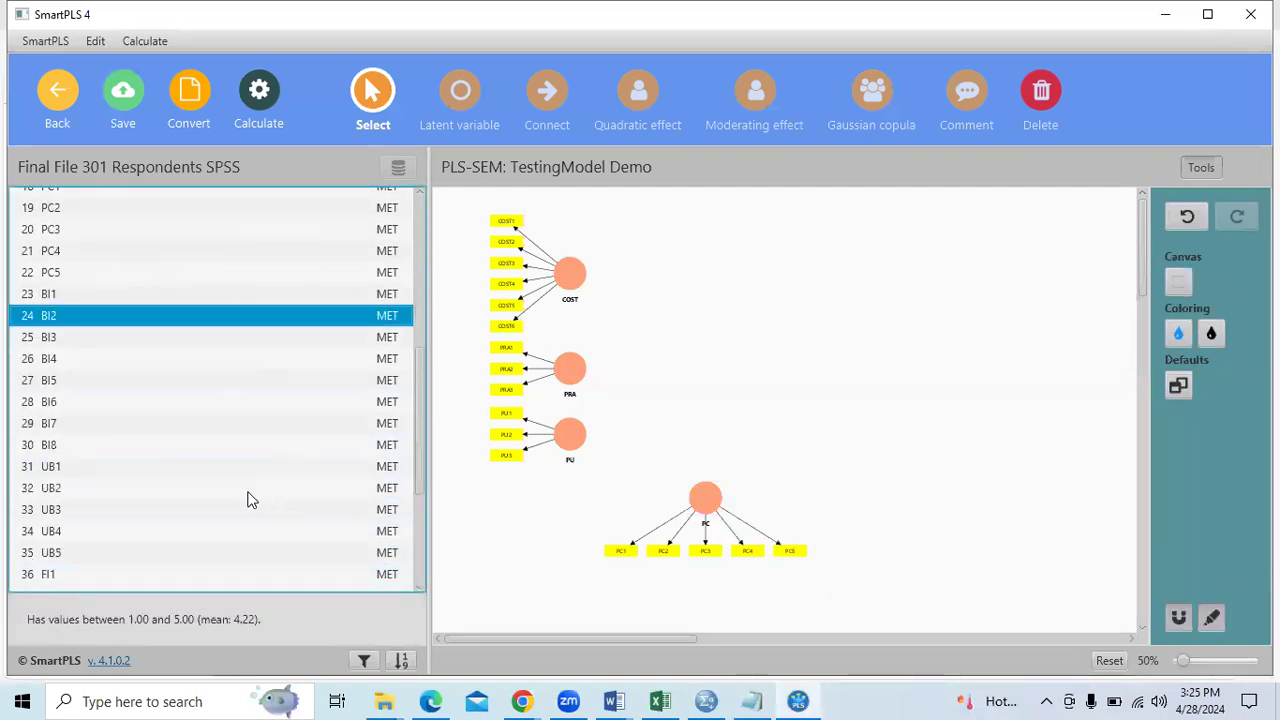
shift+click(86, 445)
drag(88, 412, 800, 322)
key(Return)
Align the BI indicators above their construct and move BI to the right of COST
click(800, 316)
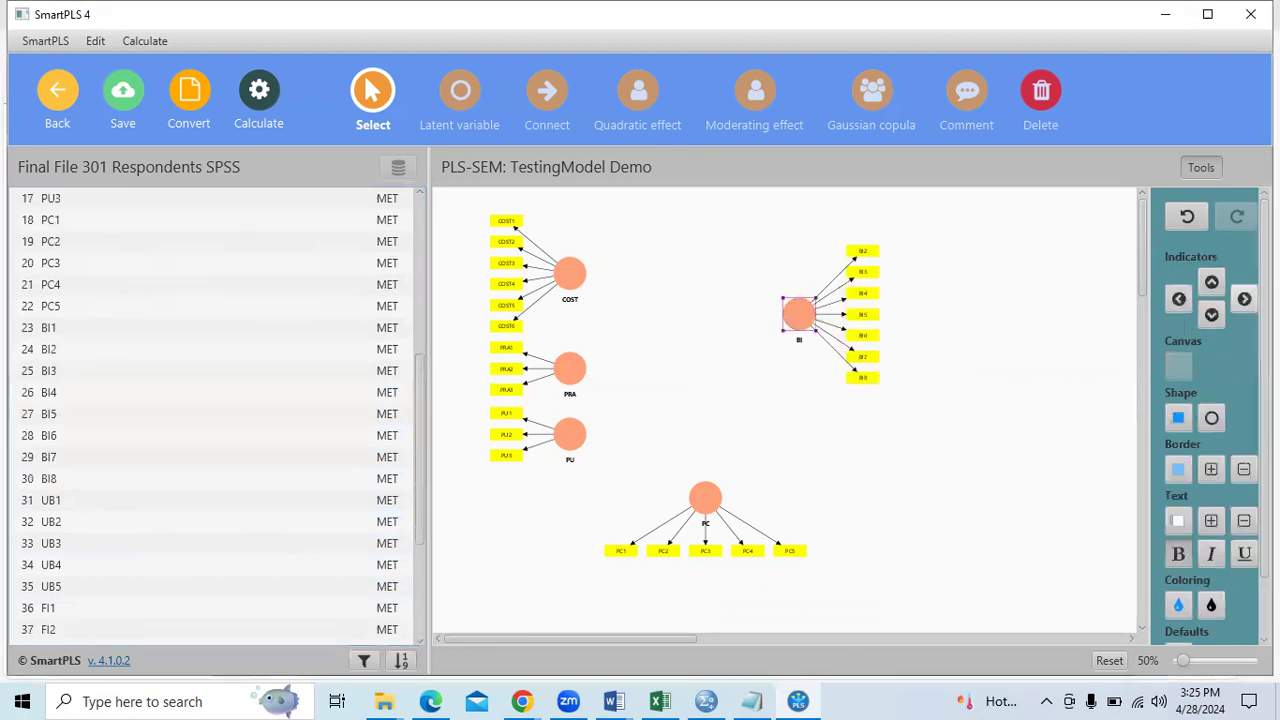
click(1211, 282)
drag(789, 289, 654, 264)
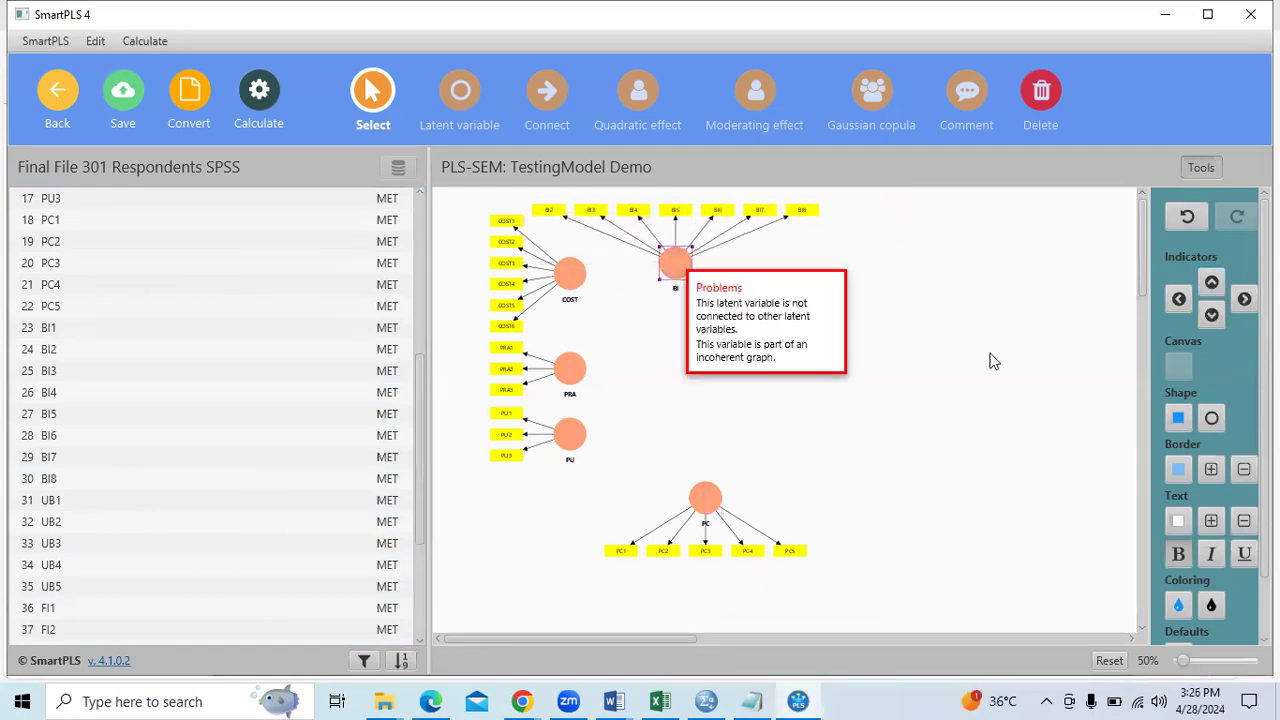
Check the UB indicators in the thesis figure in Edge and create the UB construct in SmartPLS from UB1 to UB5
key(alt+Tab)
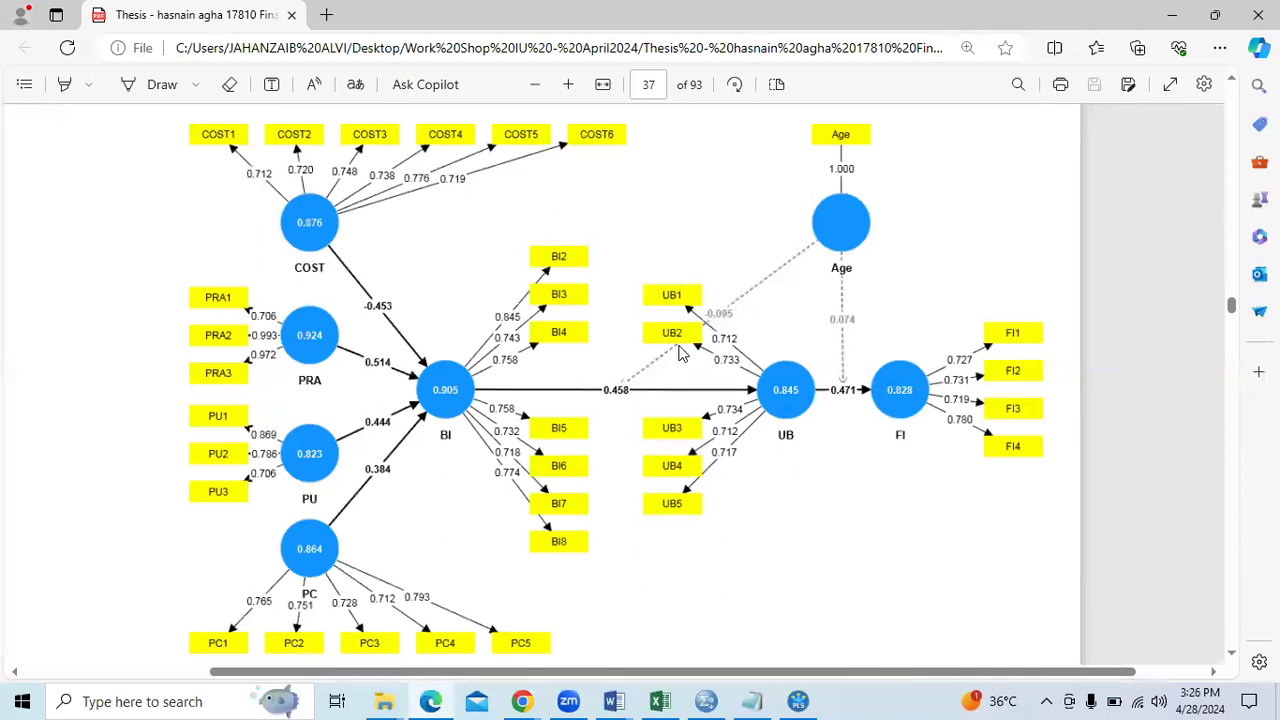
key(alt+Tab)
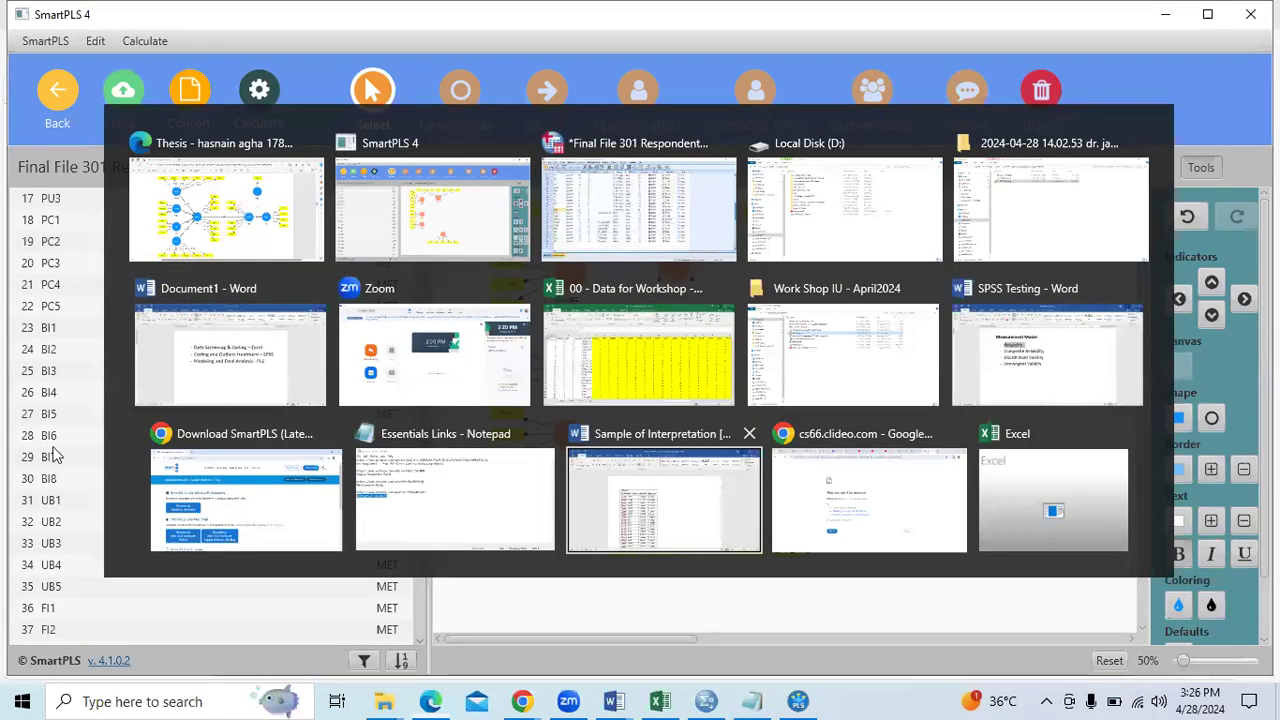
click(105, 503)
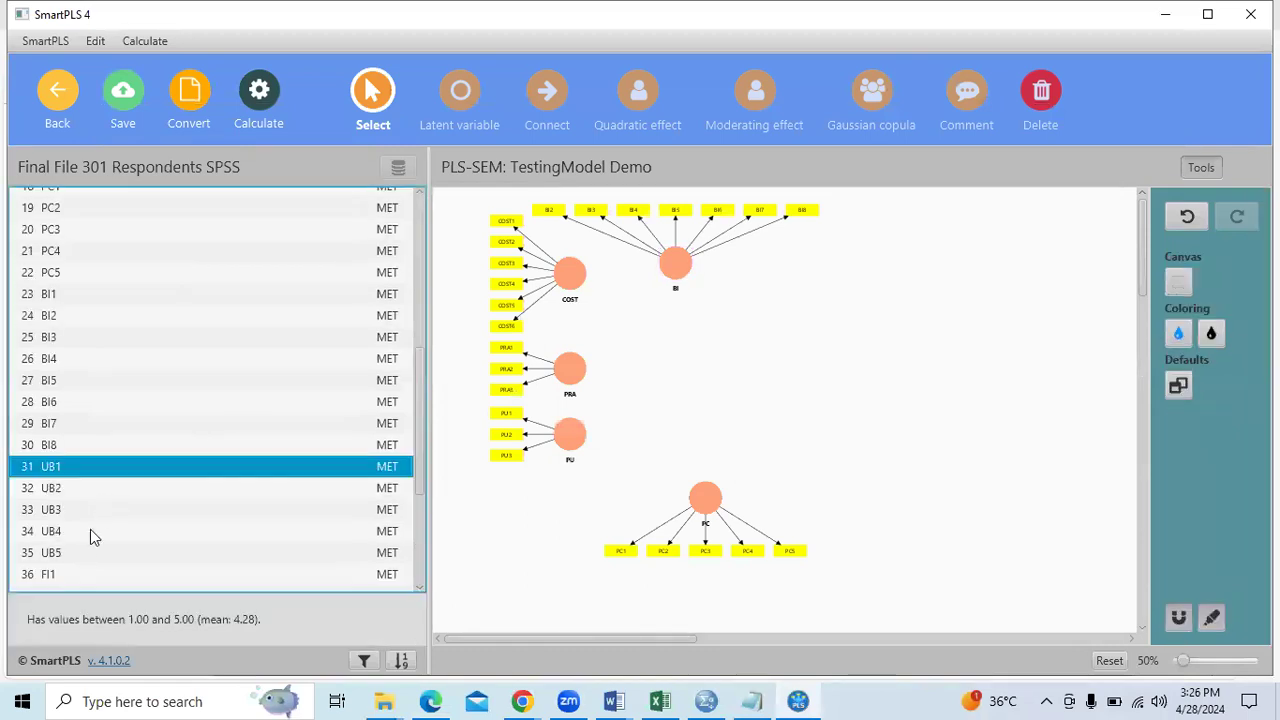
shift+click(82, 549)
drag(82, 549, 840, 317)
key(Return)
Align the UB indicators above their construct and place UB to the right of BI at the same height
click(841, 320)
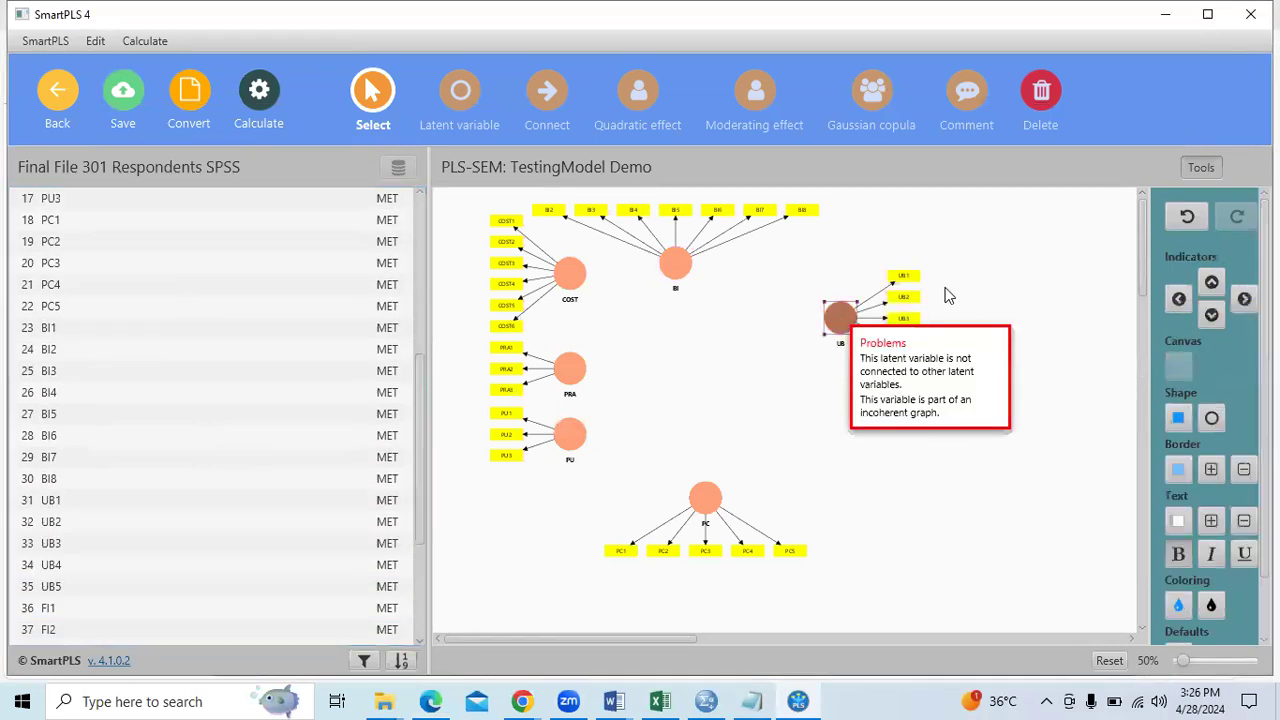
click(1212, 283)
drag(843, 316, 965, 271)
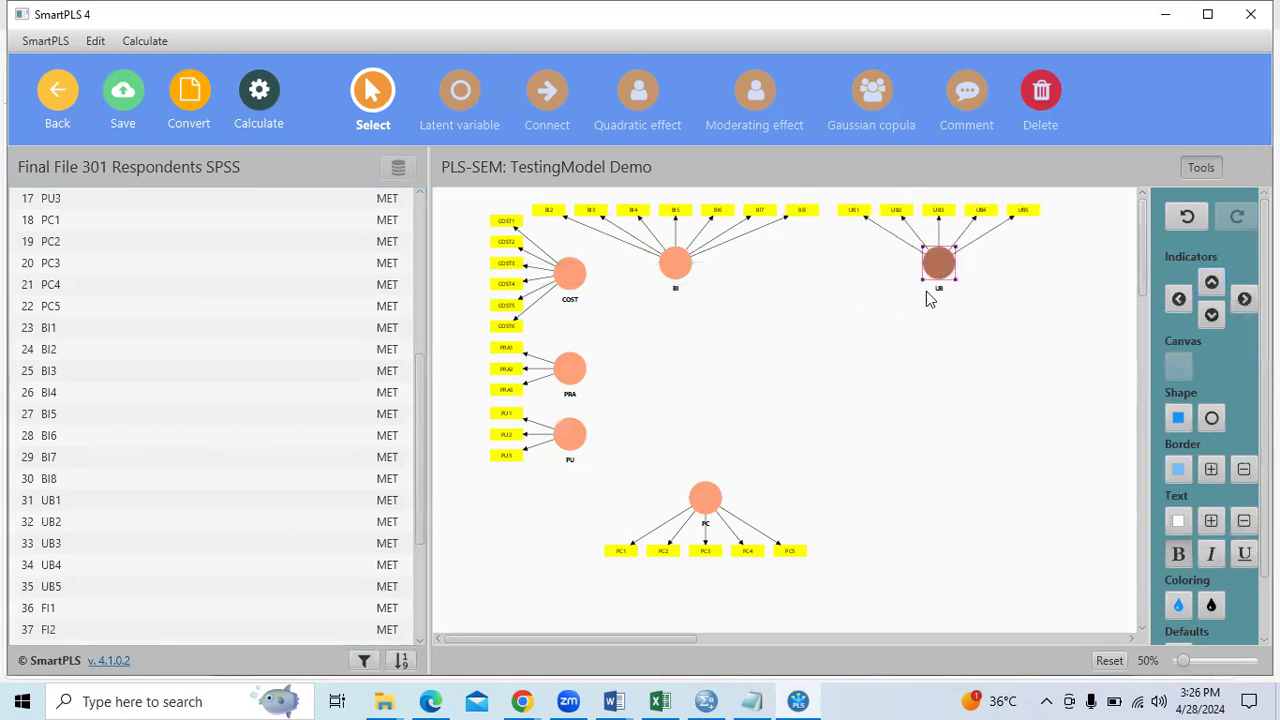
Align the PC indicators to the left of their construct and move PC below PU in the same column
click(706, 494)
click(1178, 298)
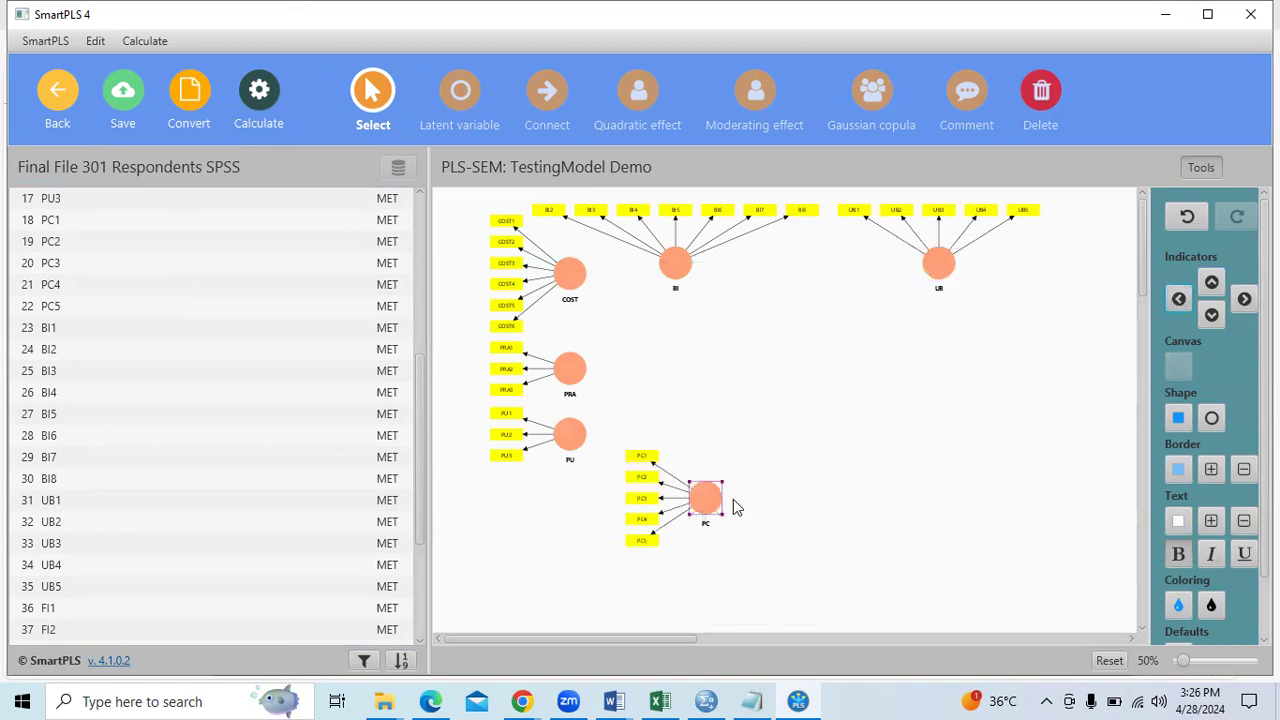
drag(706, 505, 570, 536)
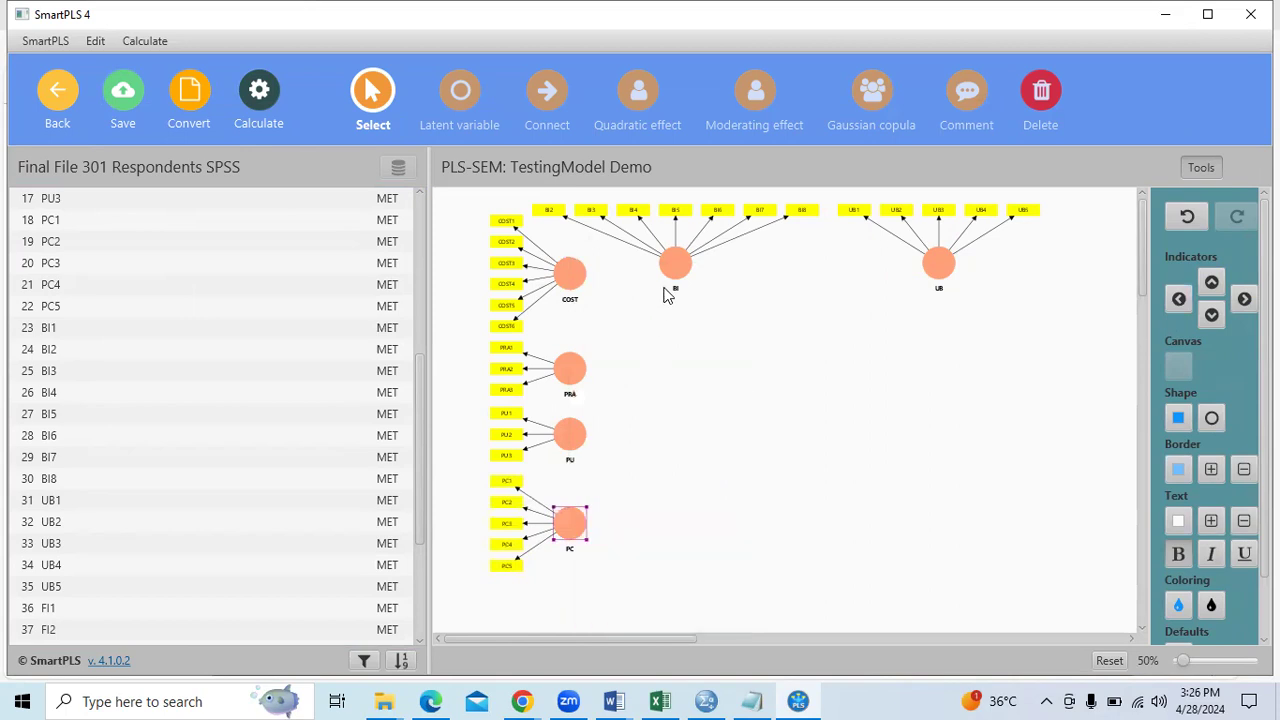
Check the FI indicators in the thesis figure in Edge, create the FI construct in SmartPLS from FI1 to FI4, and place it below UB
scroll(263, 360, down, 2)
key(alt+Tab)
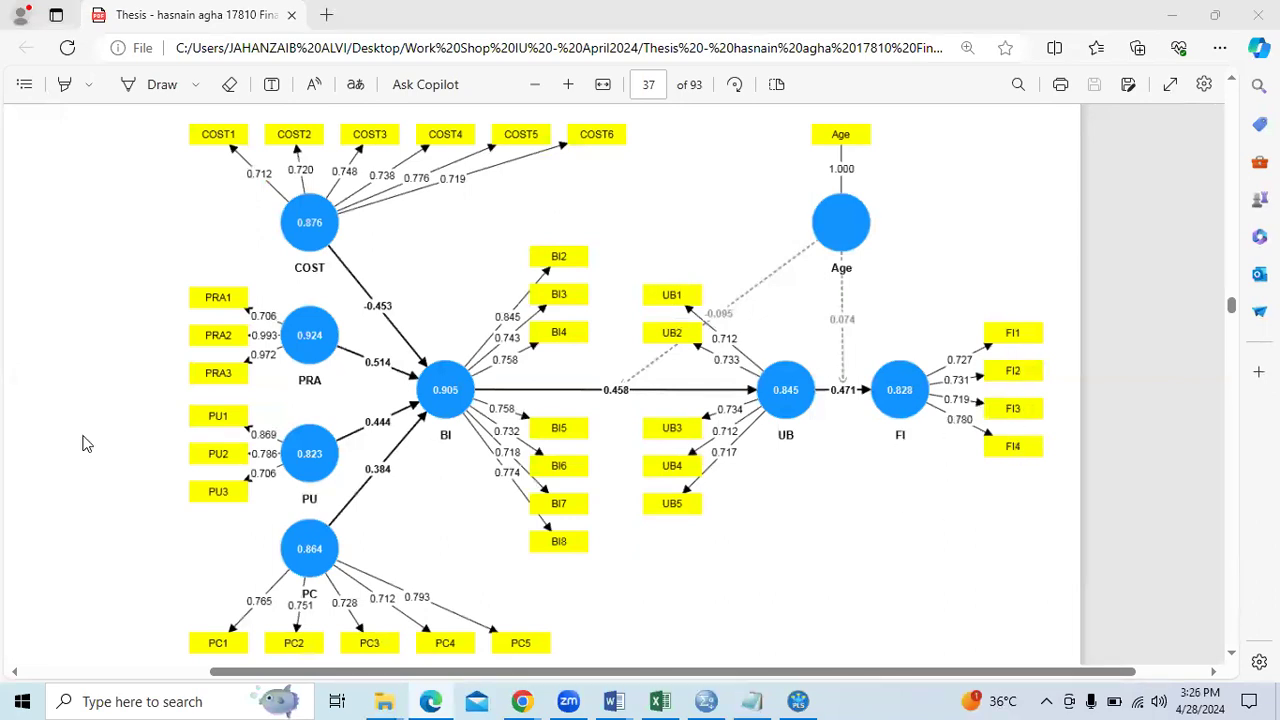
key(alt+Tab)
click(60, 478)
shift+click(55, 498)
drag(64, 480, 954, 390)
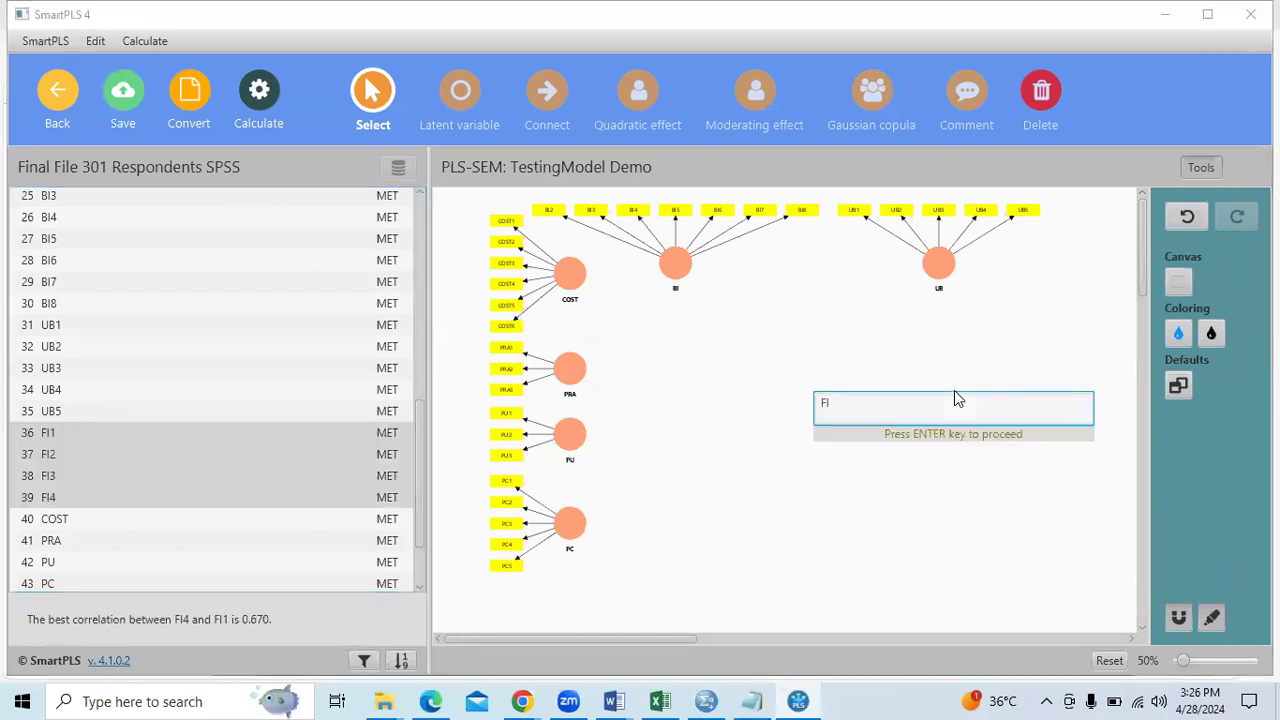
key(Escape)
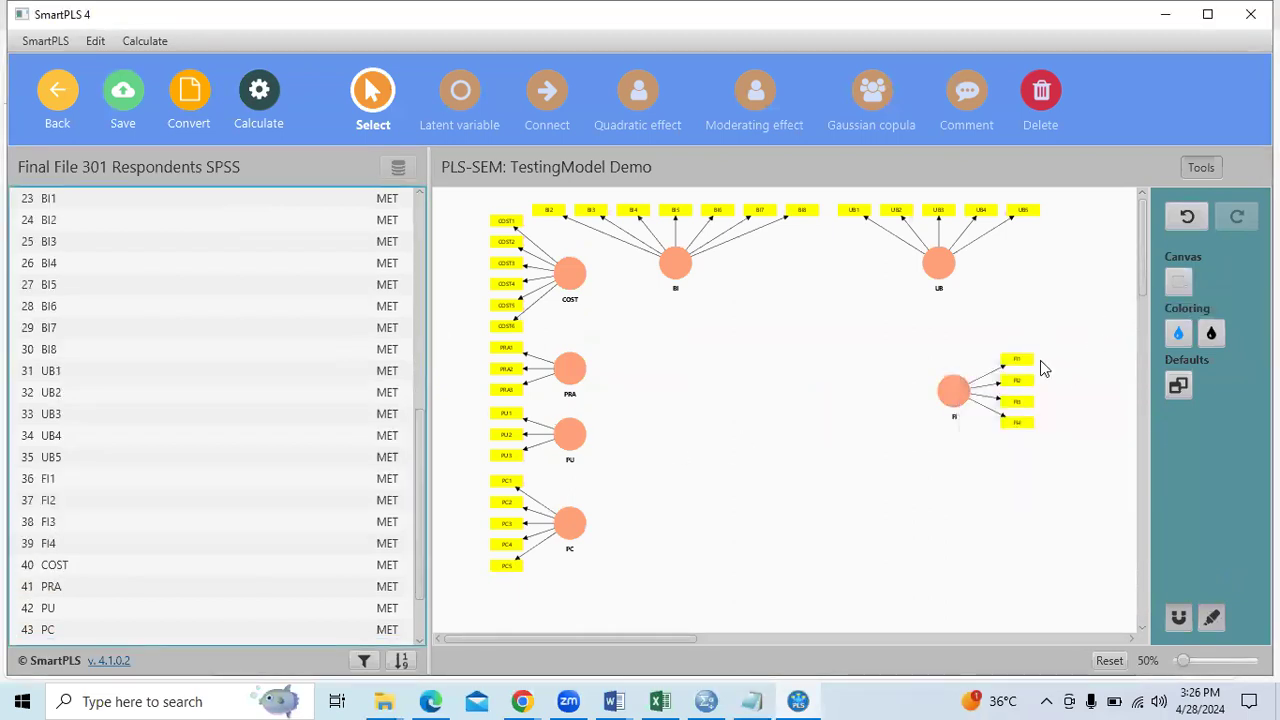
click(953, 390)
drag(953, 390, 909, 399)
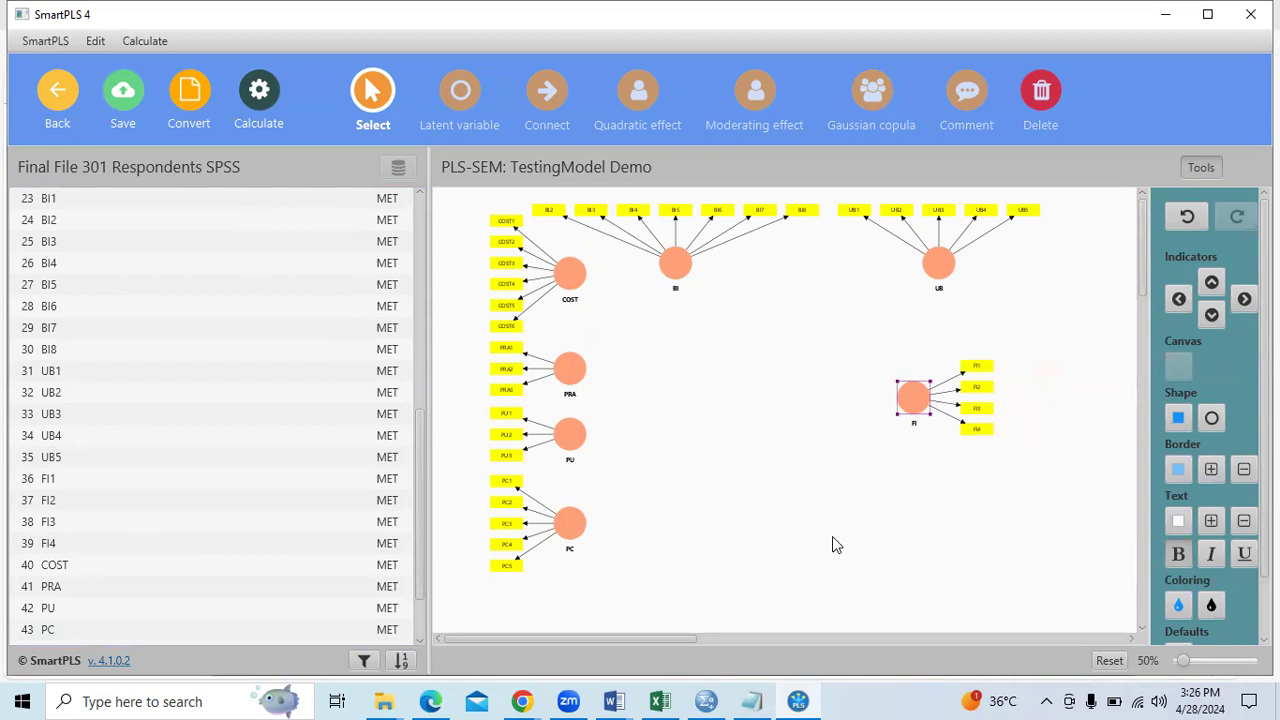
Connect COST, PRA, PU and PC to BI, BI to UB and UB to FI, and align FI directly below UB
click(552, 100)
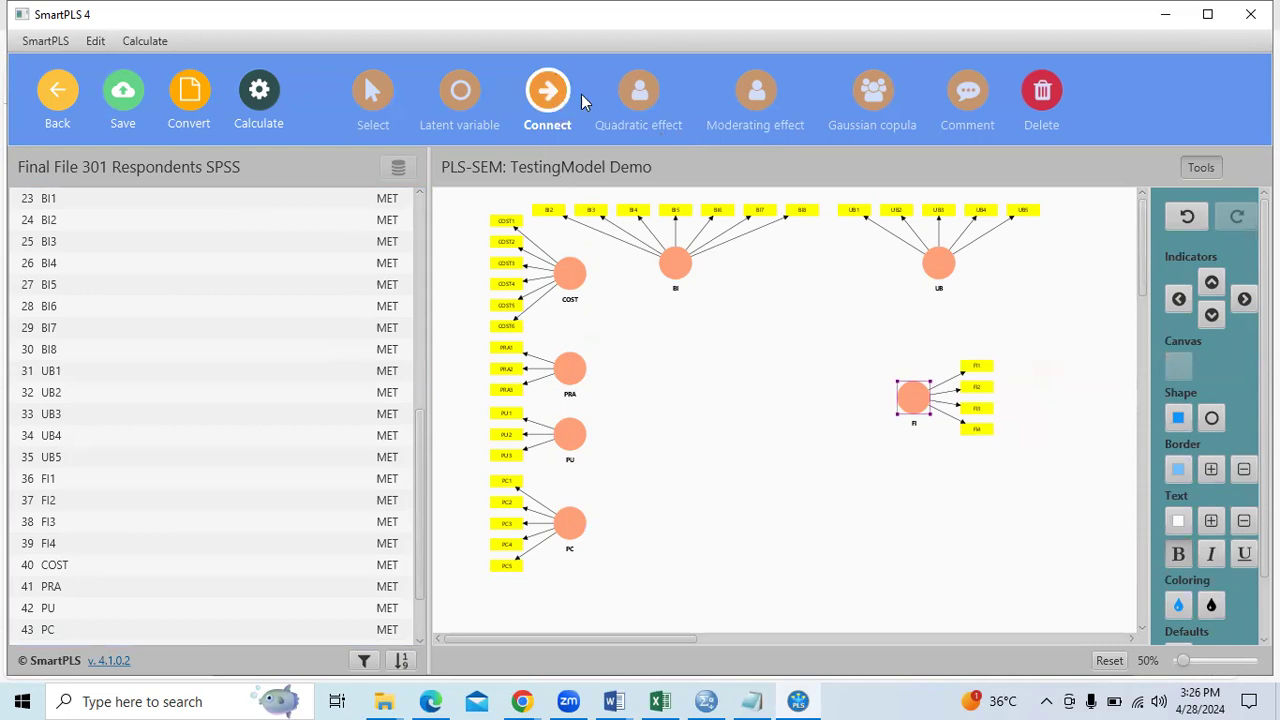
drag(578, 284, 661, 270)
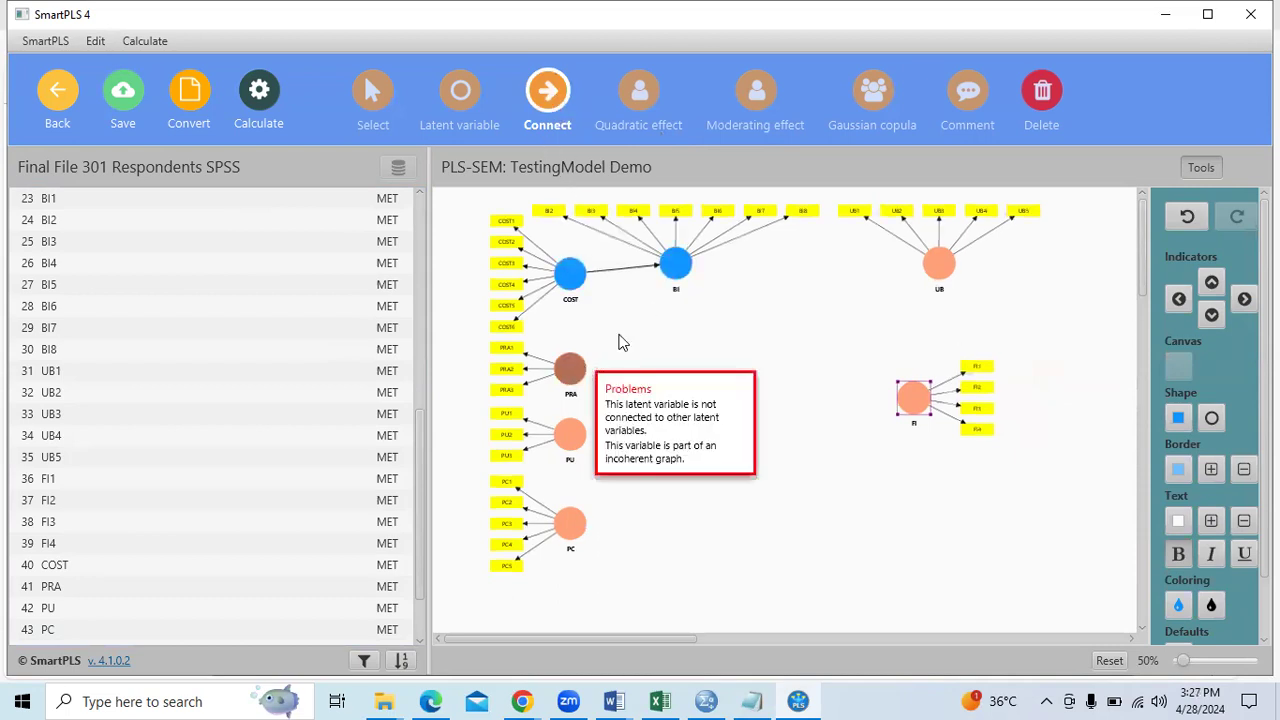
drag(578, 370, 668, 275)
drag(570, 434, 668, 272)
drag(576, 518, 912, 400)
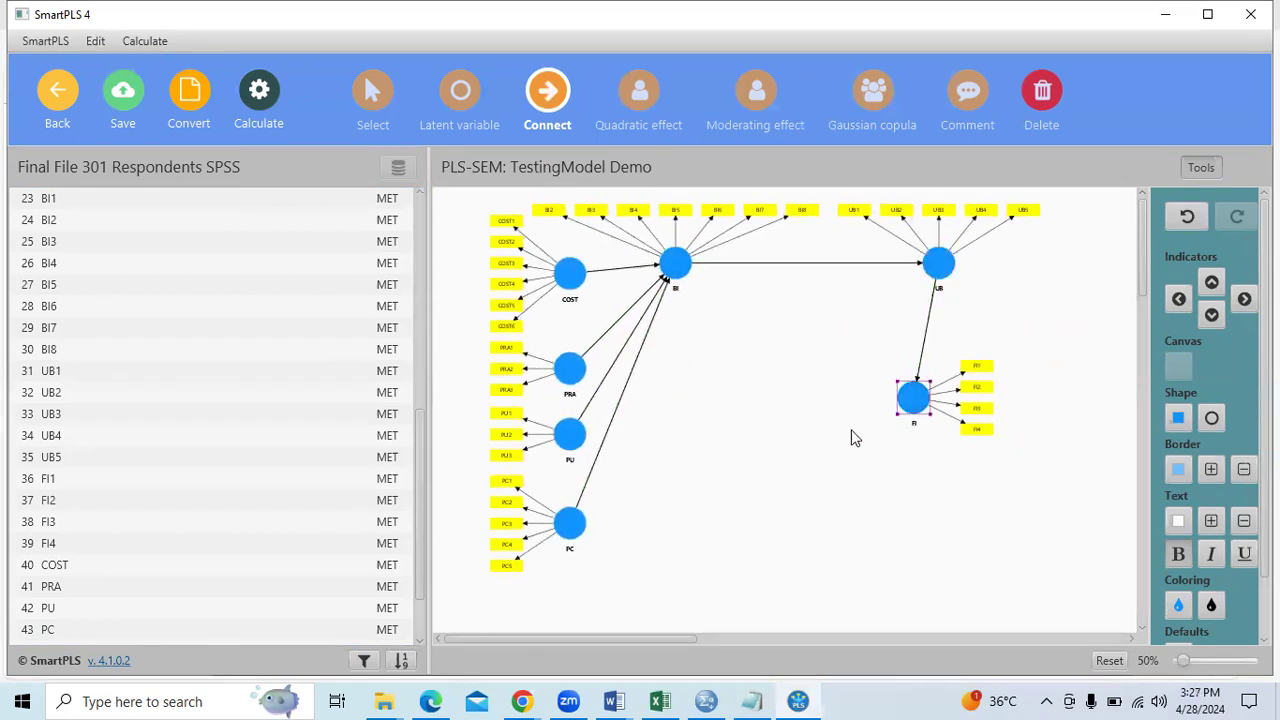
click(370, 92)
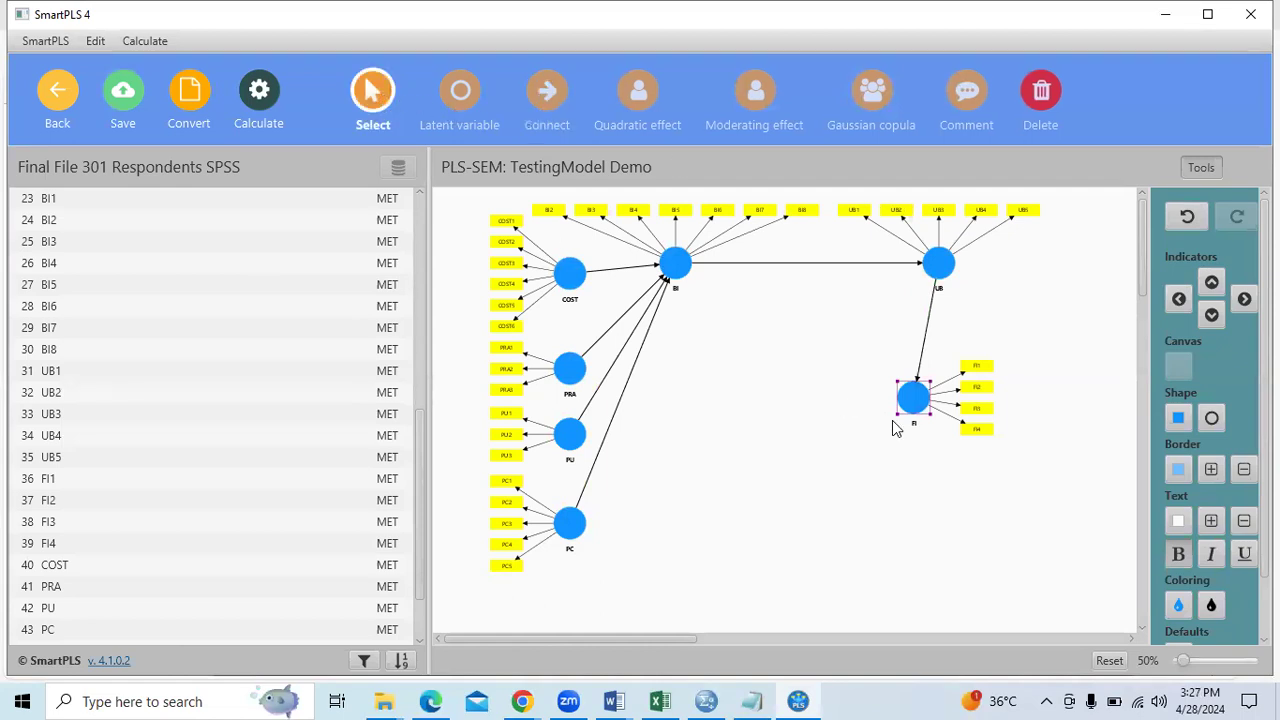
mouse_move(925, 413)
mouse_down()
mouse_move(952, 413)
mouse_move(936, 409)
mouse_up()
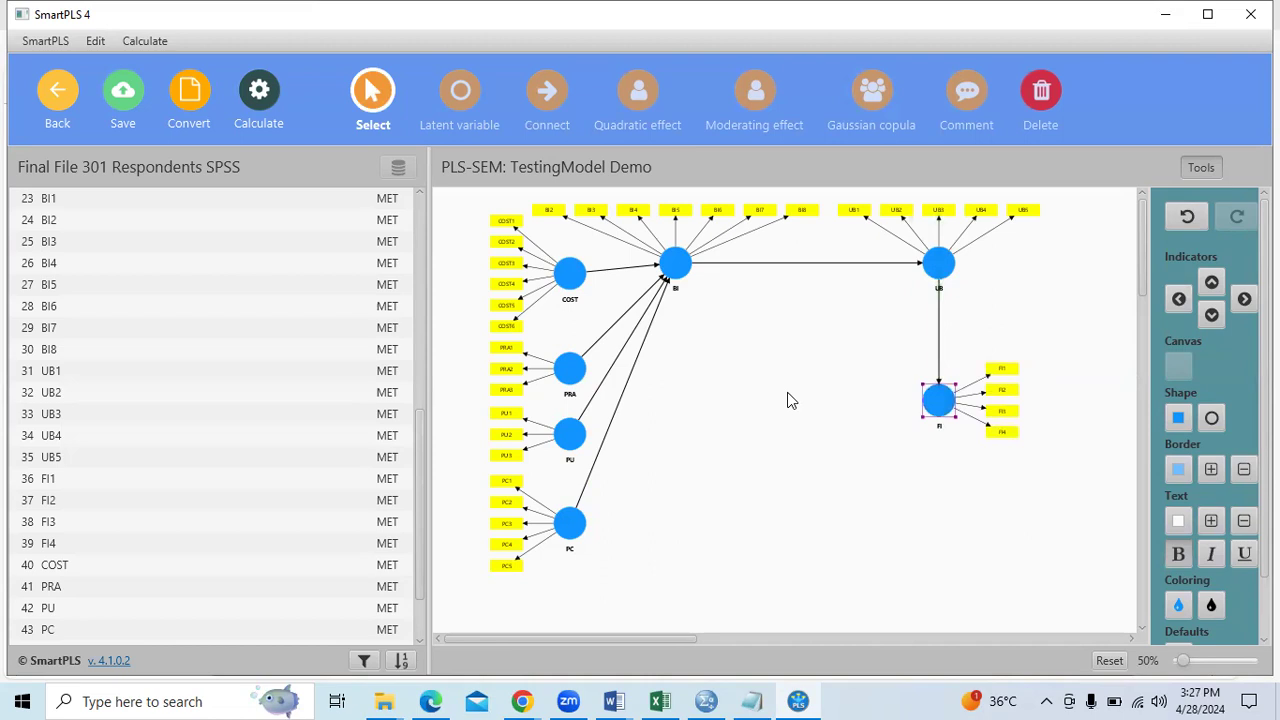
Create the AGE construct from the AGE variable between PC and FI and align its indicator below it
scroll(206, 443, down, 2)
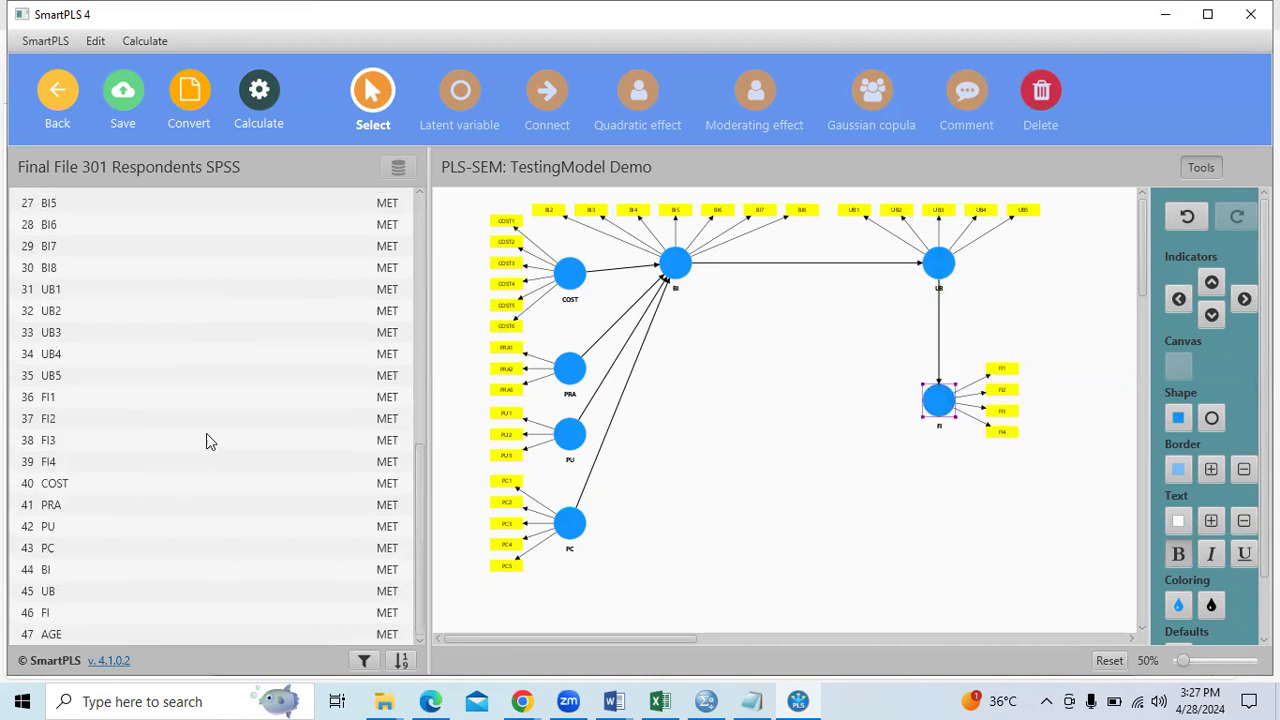
click(88, 632)
drag(75, 583, 793, 441)
key(Return)
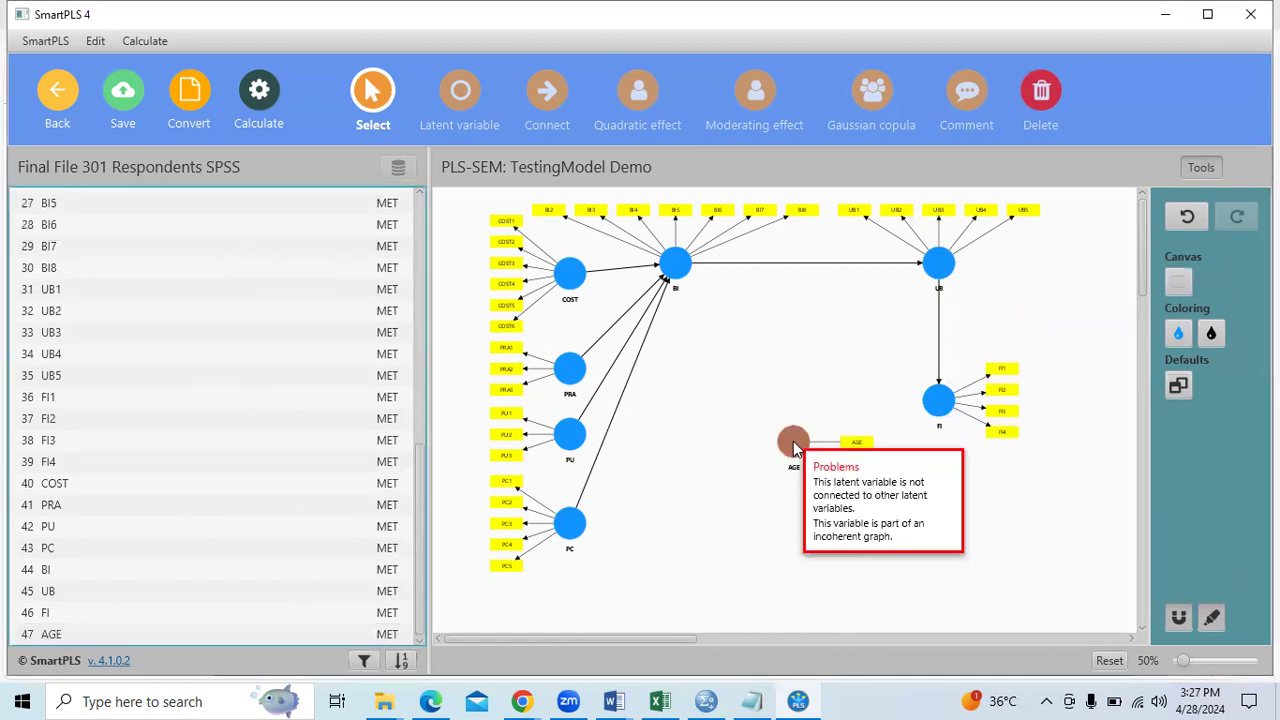
click(793, 441)
click(1211, 314)
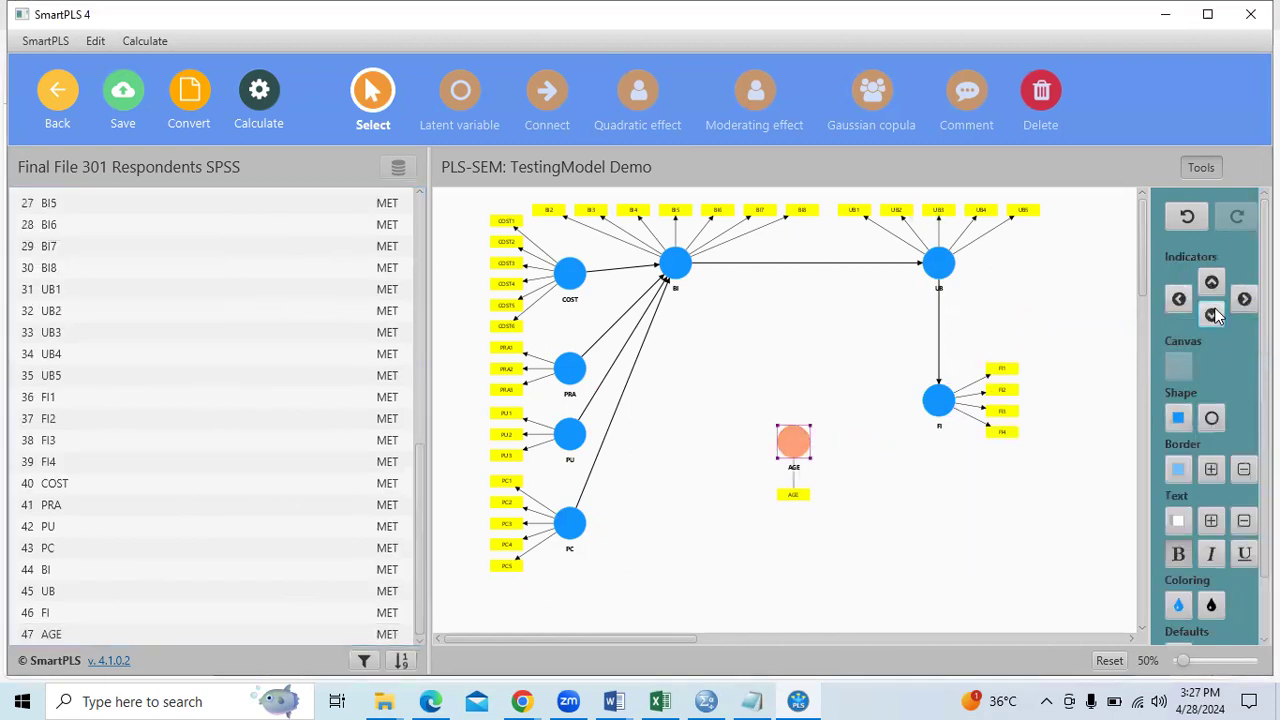
click(970, 570)
Add AGE as a moderating effect on the UB to FI and BI to UB paths, and shift AGE slightly to the right
mouse_move(781, 430)
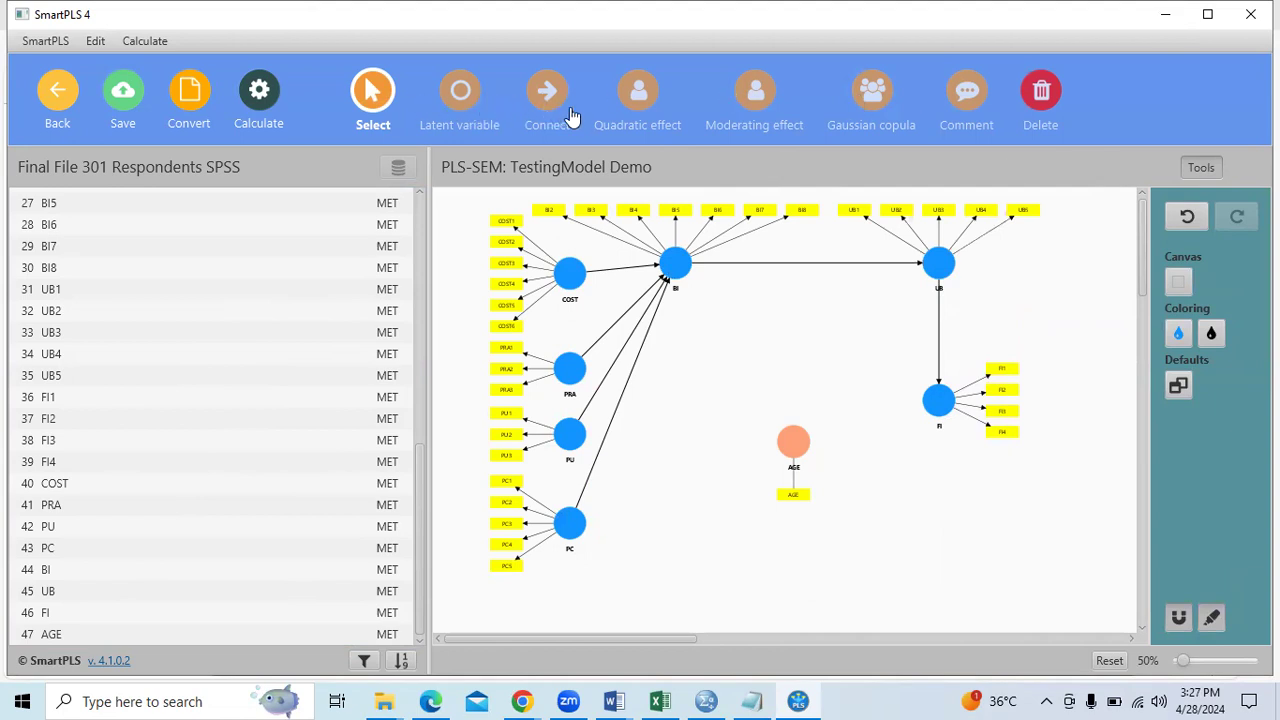
click(762, 100)
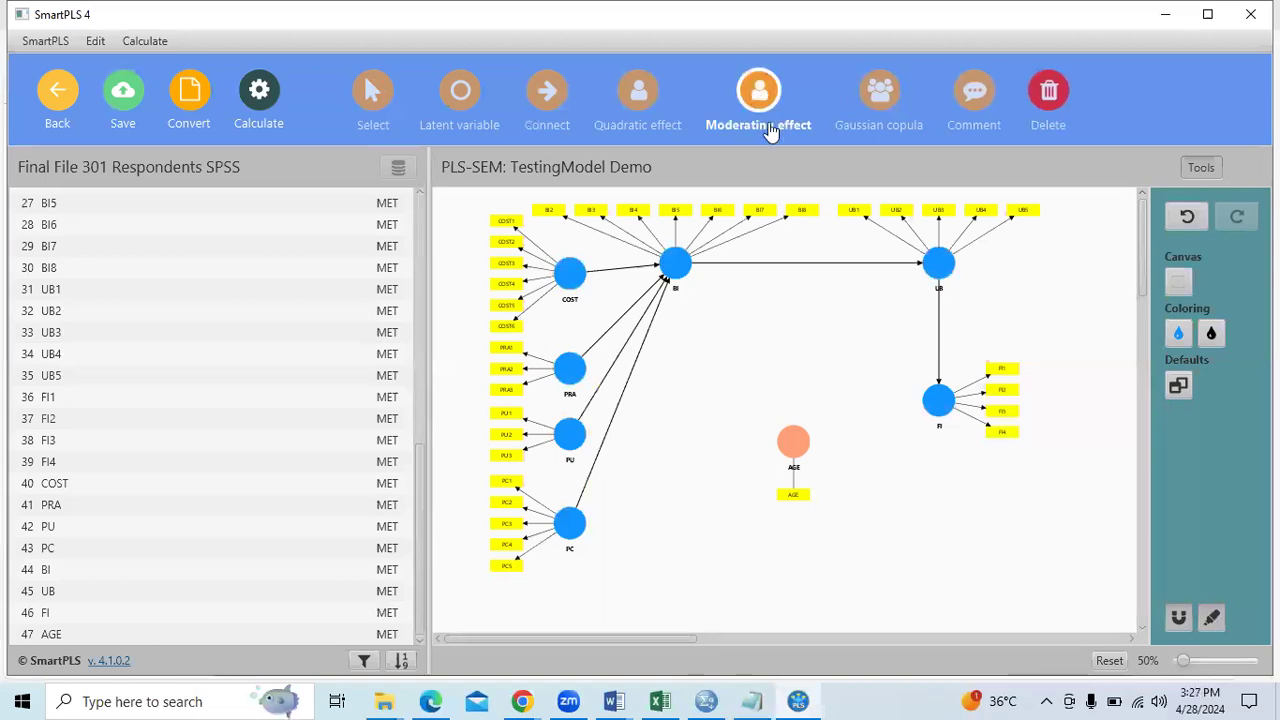
click(802, 433)
click(937, 332)
click(793, 440)
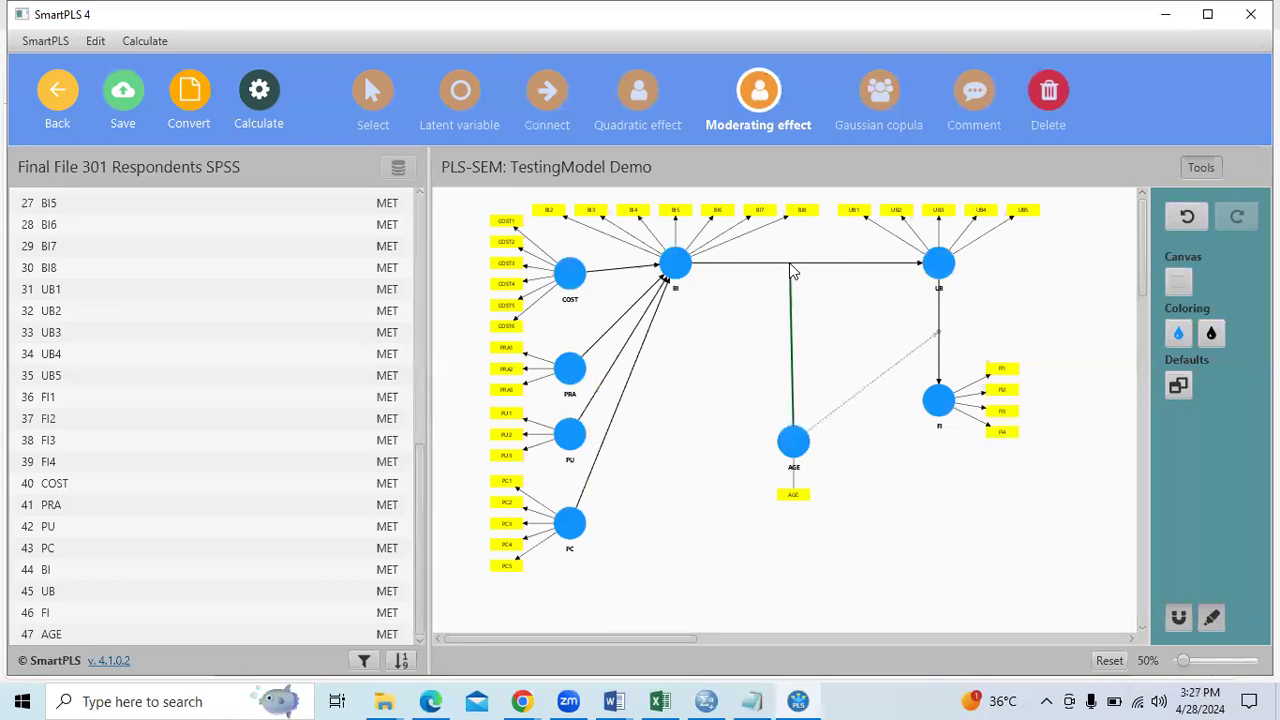
click(791, 268)
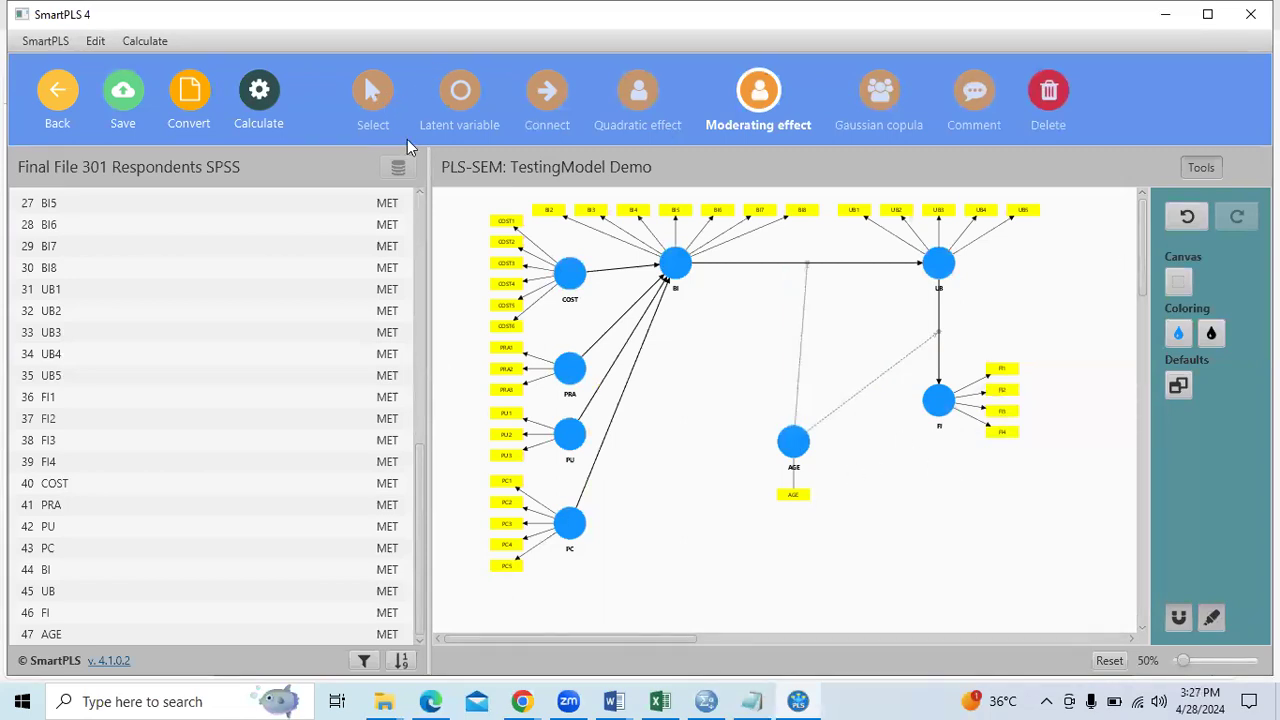
click(372, 95)
drag(791, 450, 811, 462)
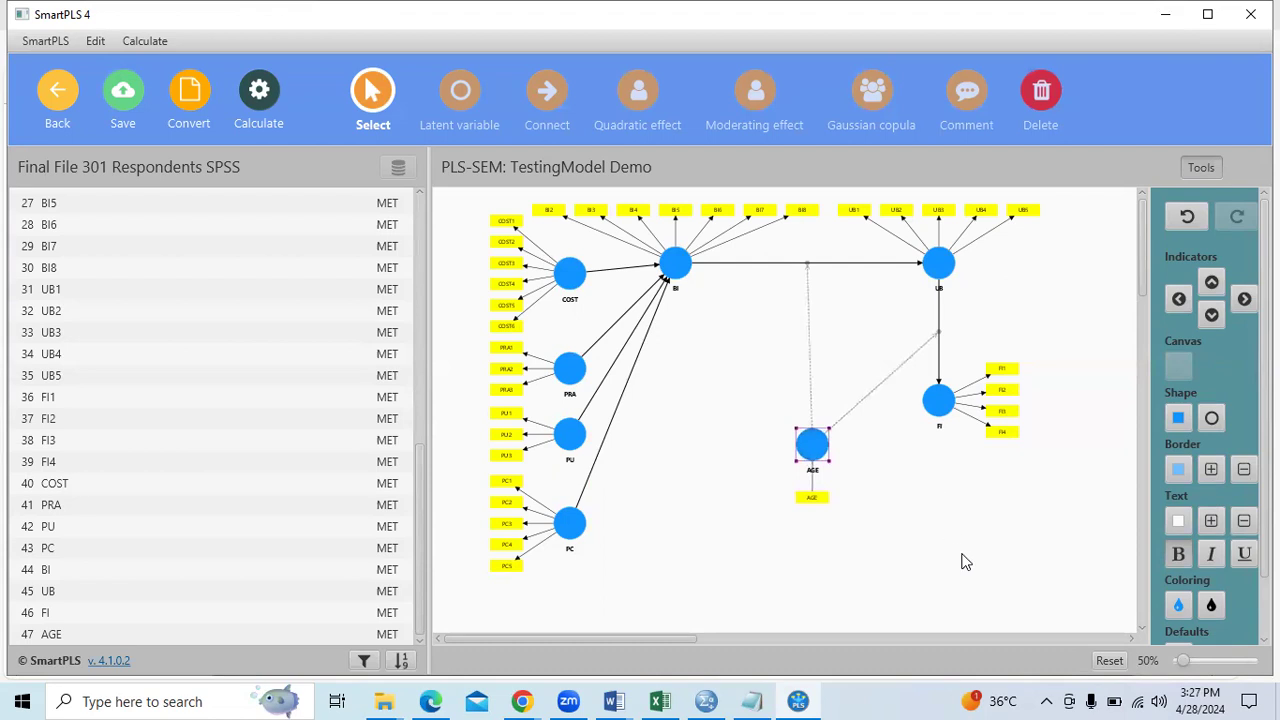
click(961, 562)
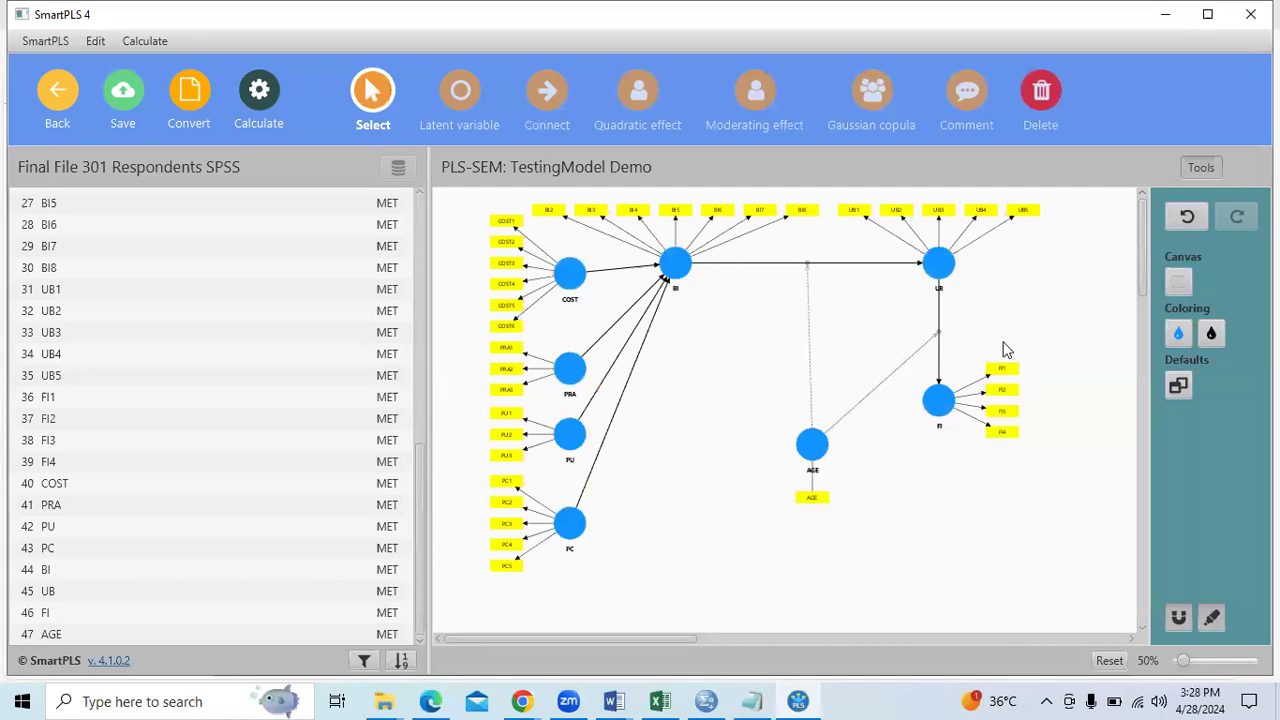
Move COST level with BI and shift PRA, PU and PC slightly upward beneath it
mouse_move(562, 286)
mouse_down()
mouse_move(559, 273)
mouse_move(566, 281)
mouse_up()
drag(576, 377, 577, 366)
click(574, 434)
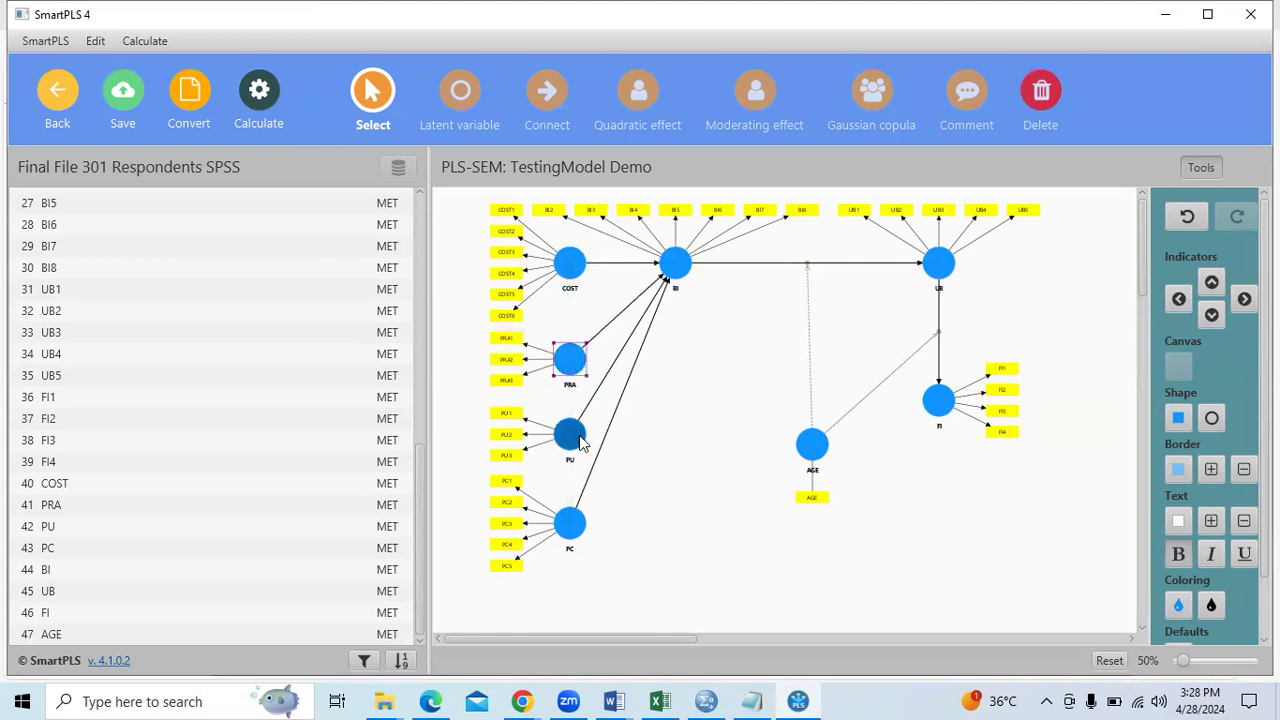
drag(574, 434, 574, 422)
click(572, 523)
drag(572, 523, 572, 509)
click(684, 492)
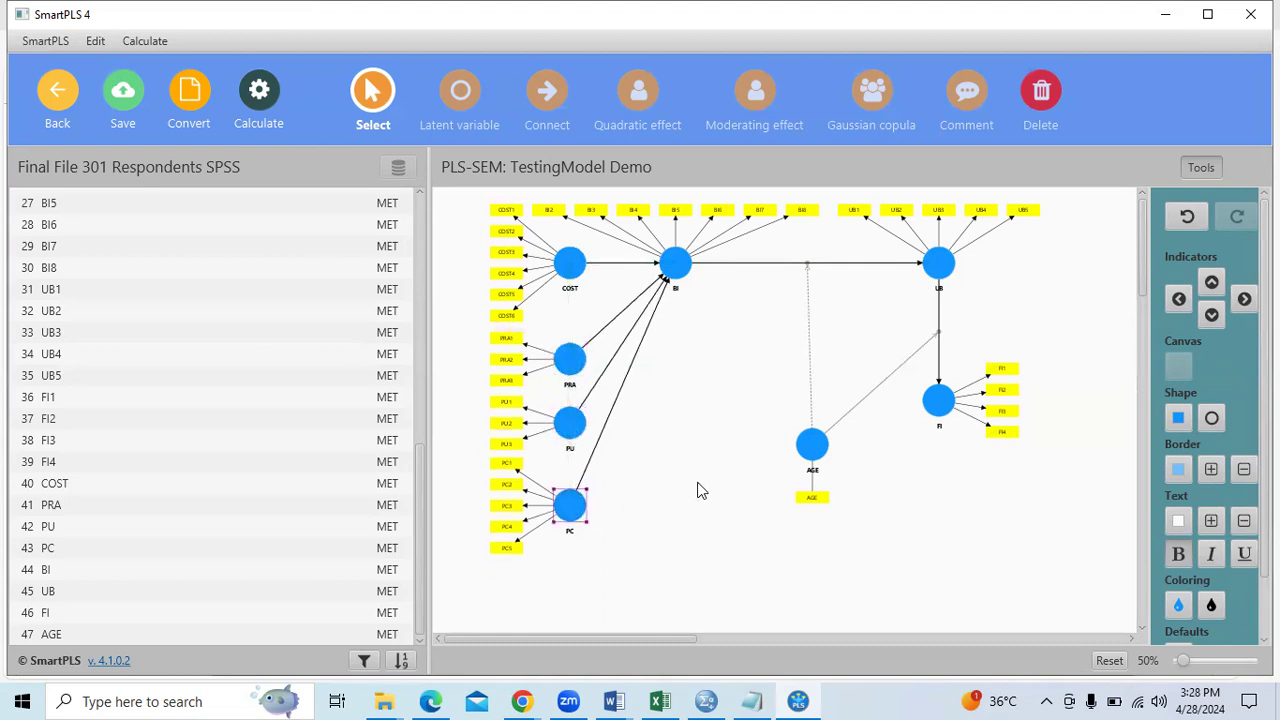
Switch to the thesis in Edge and read section 4.4 on the reliability and validity criteria of the measurement model
click(431, 701)
scroll(837, 500, up, 5)
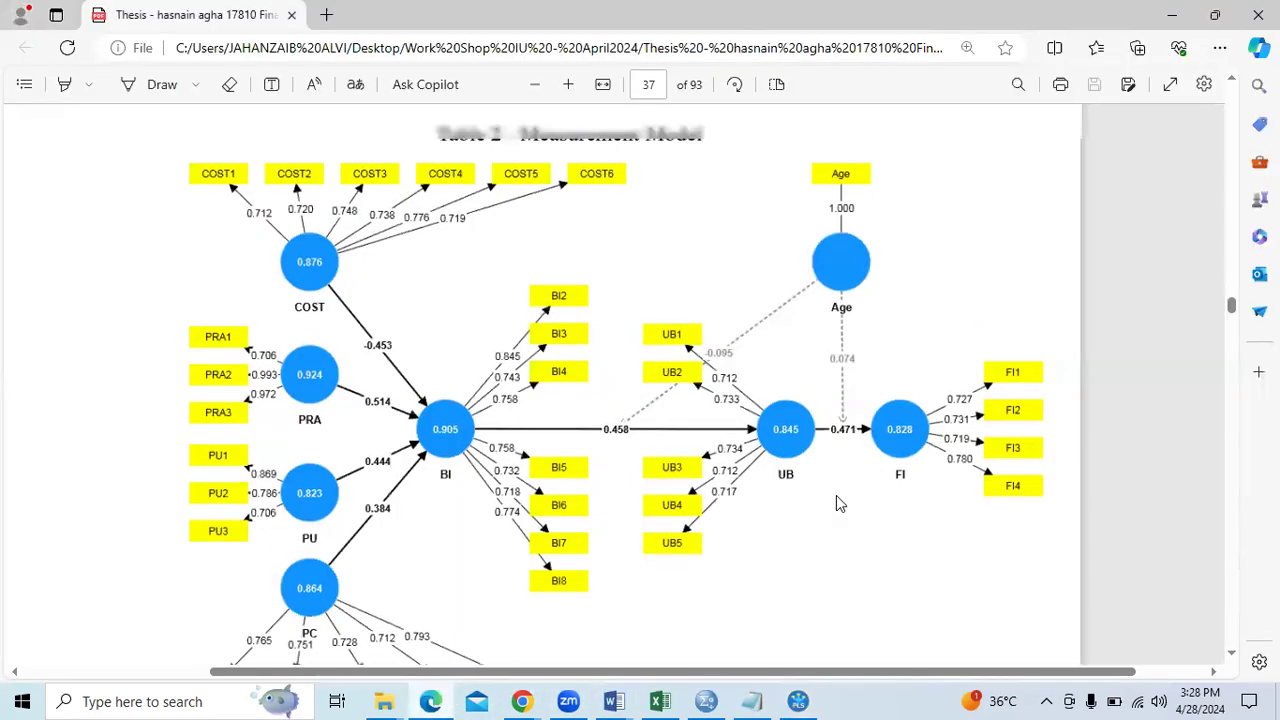
scroll(836, 495, up, 5)
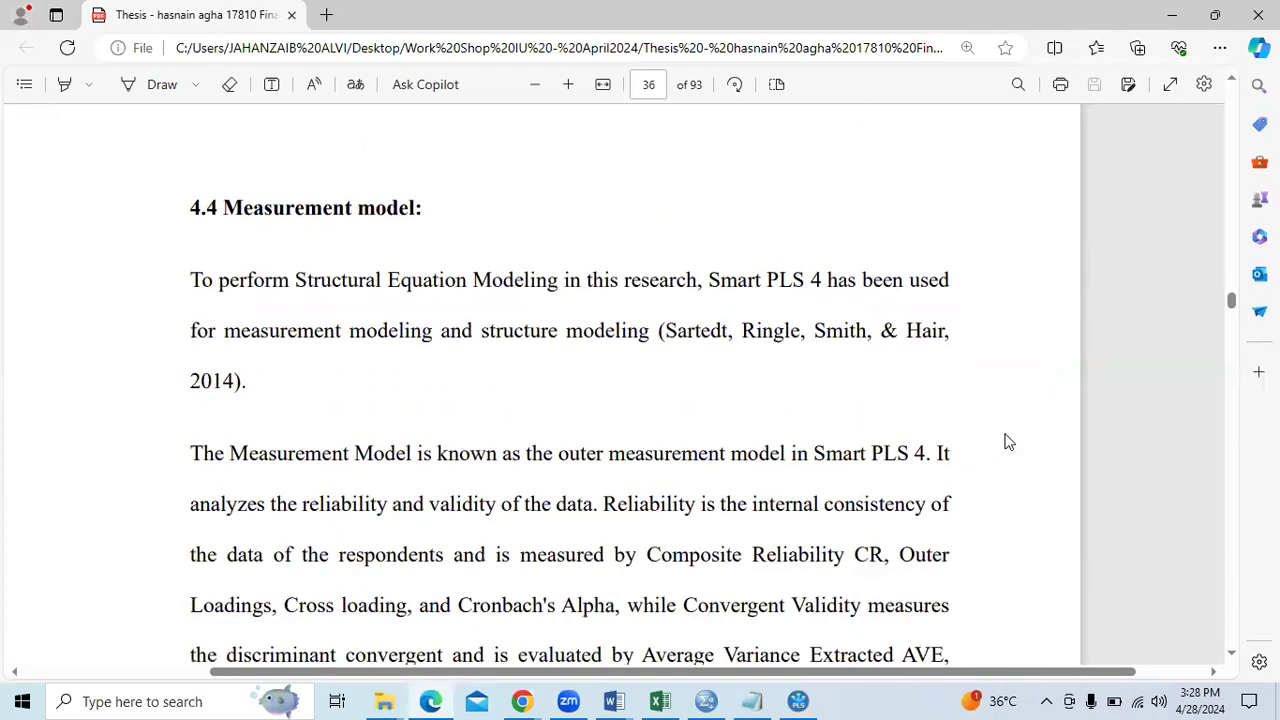
scroll(1008, 442, down, 1)
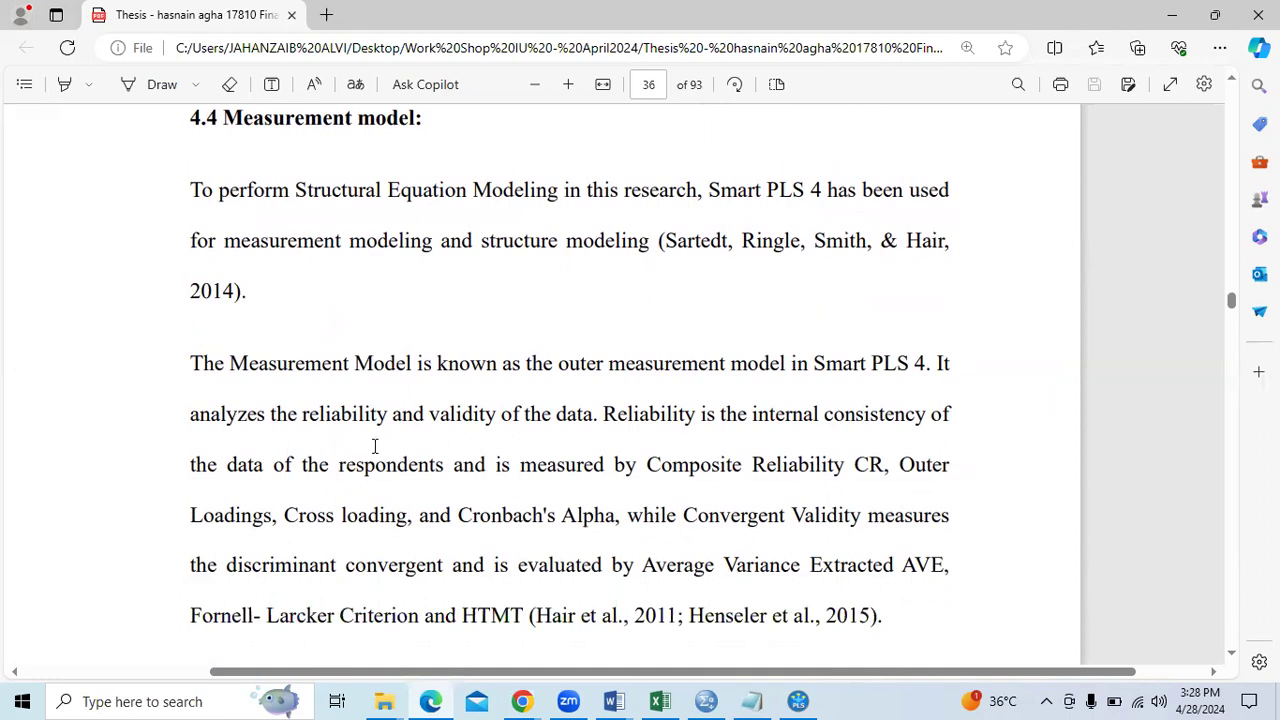
drag(303, 421, 595, 420)
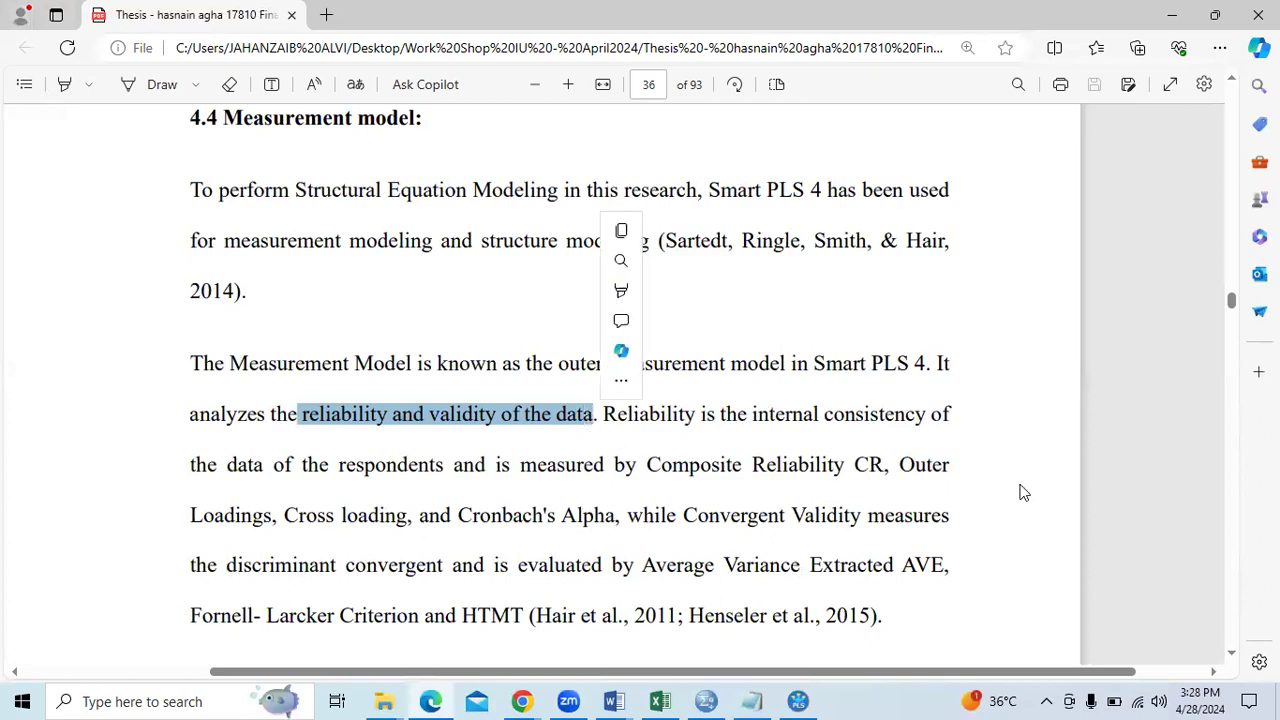
scroll(990, 406, down, 1)
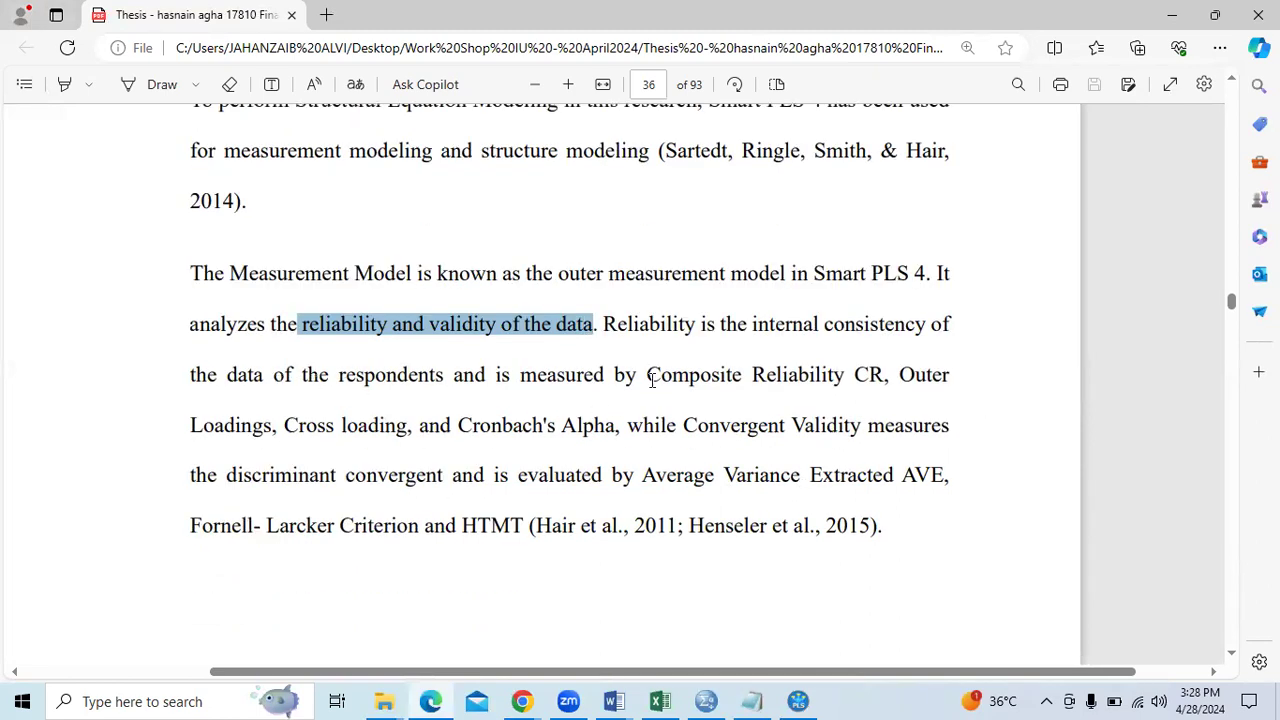
drag(645, 381, 890, 388)
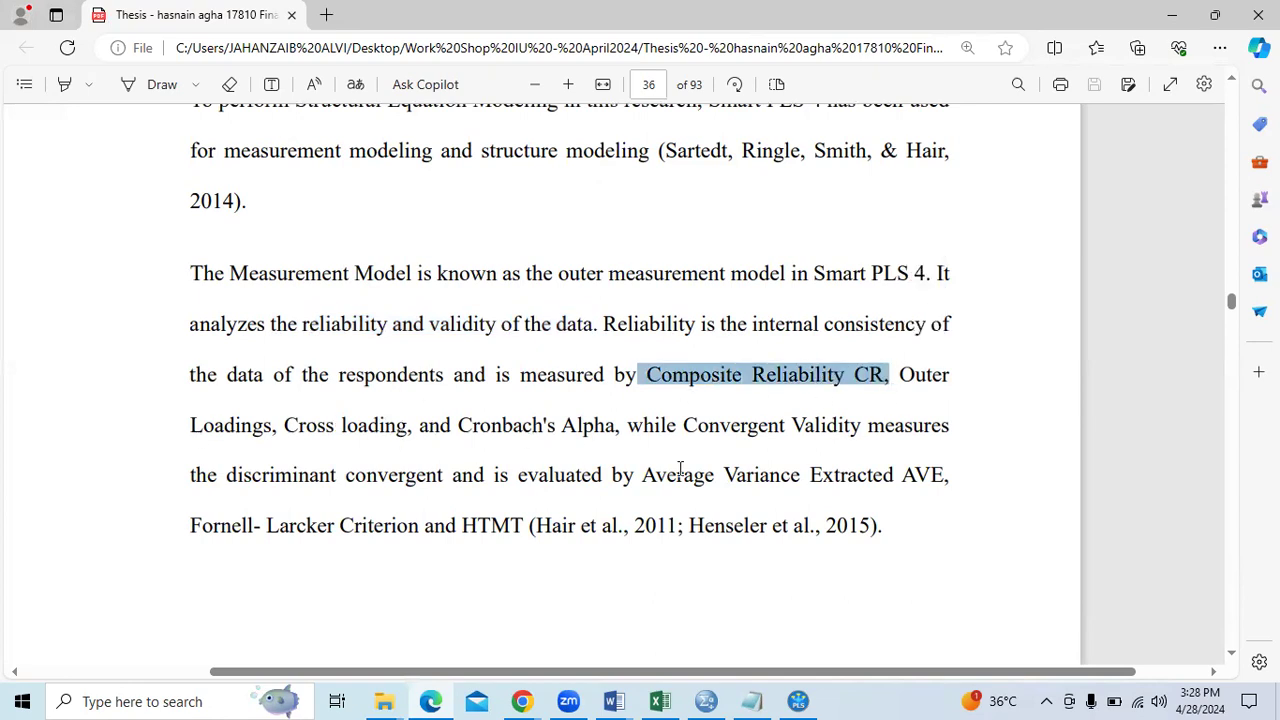
scroll(1020, 391, down, 1)
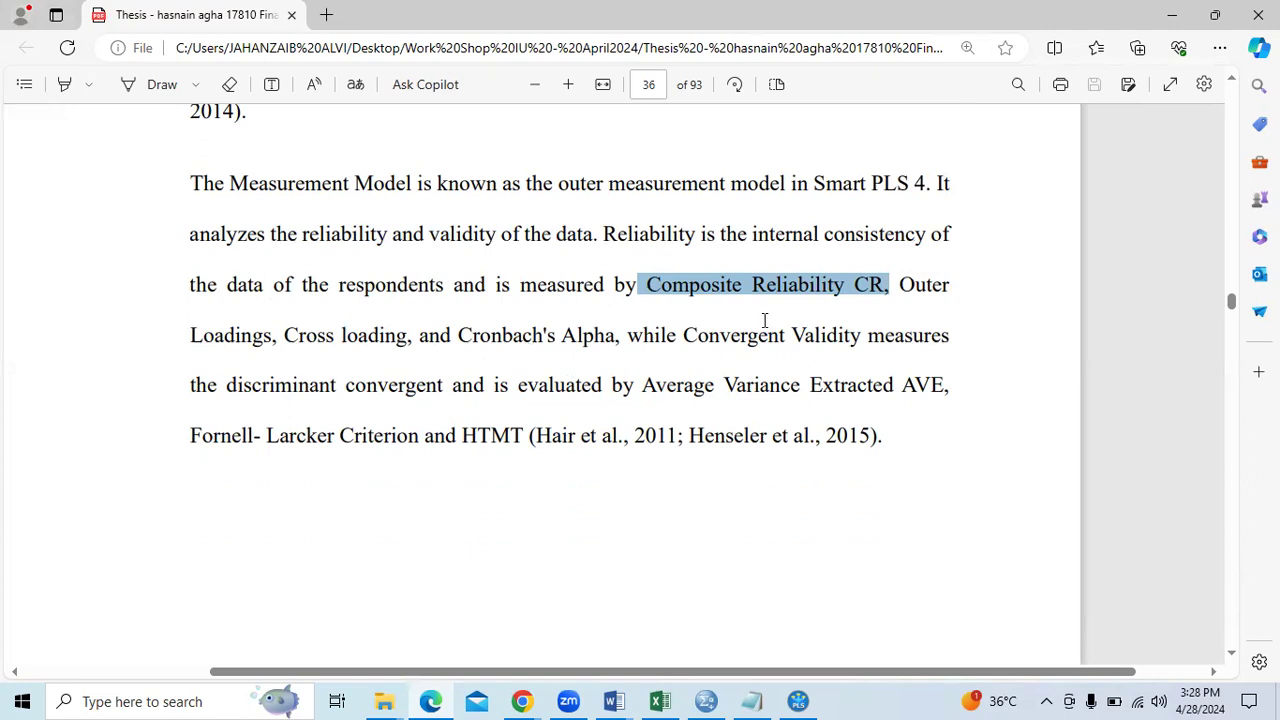
drag(210, 395, 450, 388)
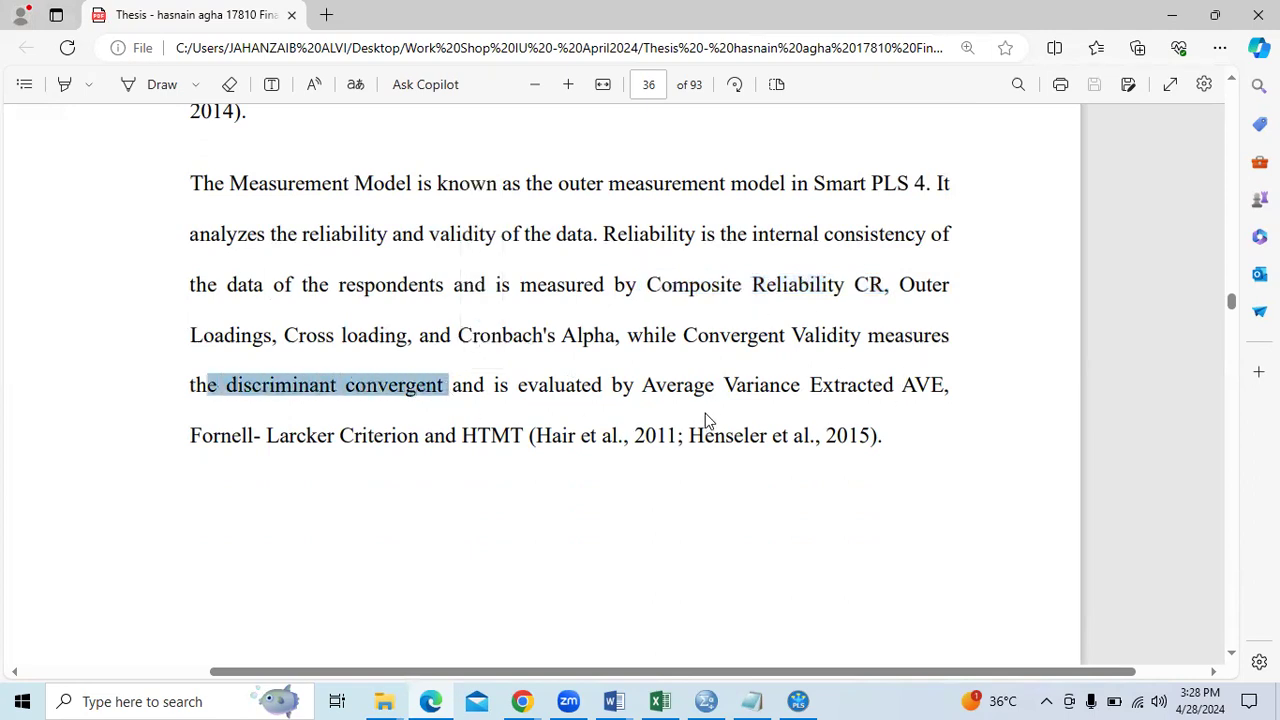
drag(186, 436, 514, 436)
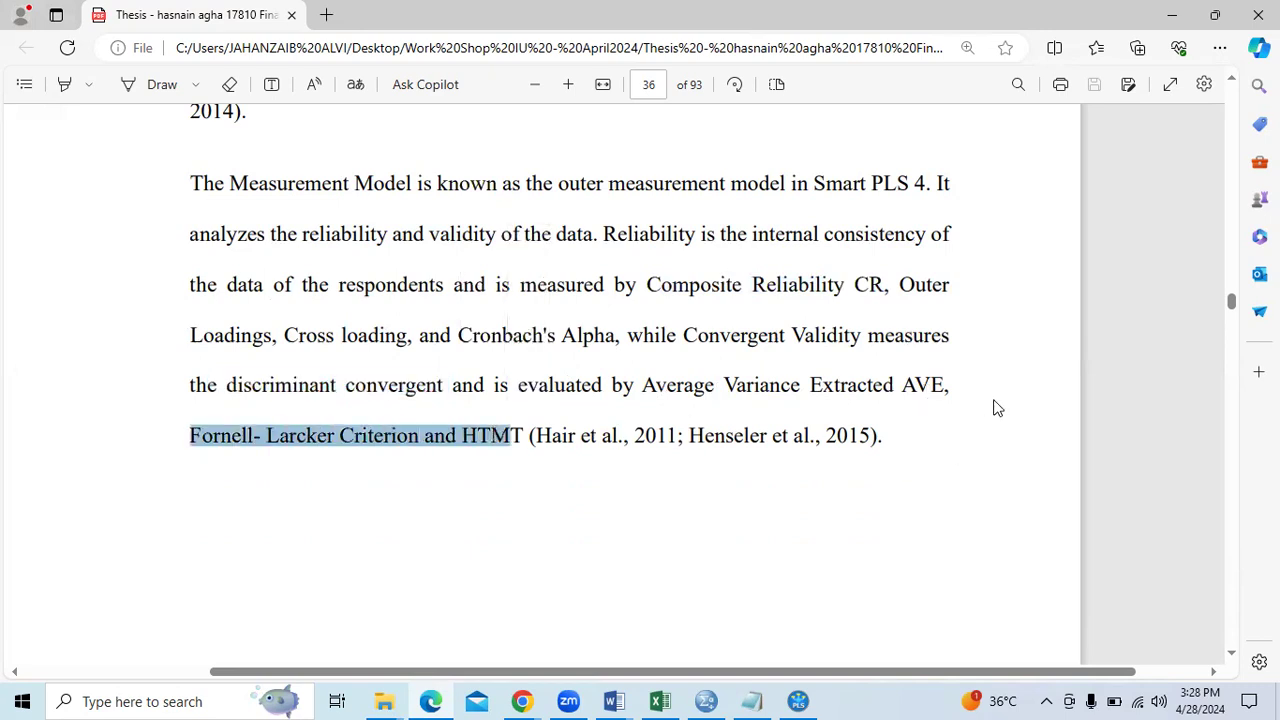
Read the thesis passage on multigroup analysis of genders above the measurement model figure, then return to the SmartPLS model
scroll(996, 407, down, 5)
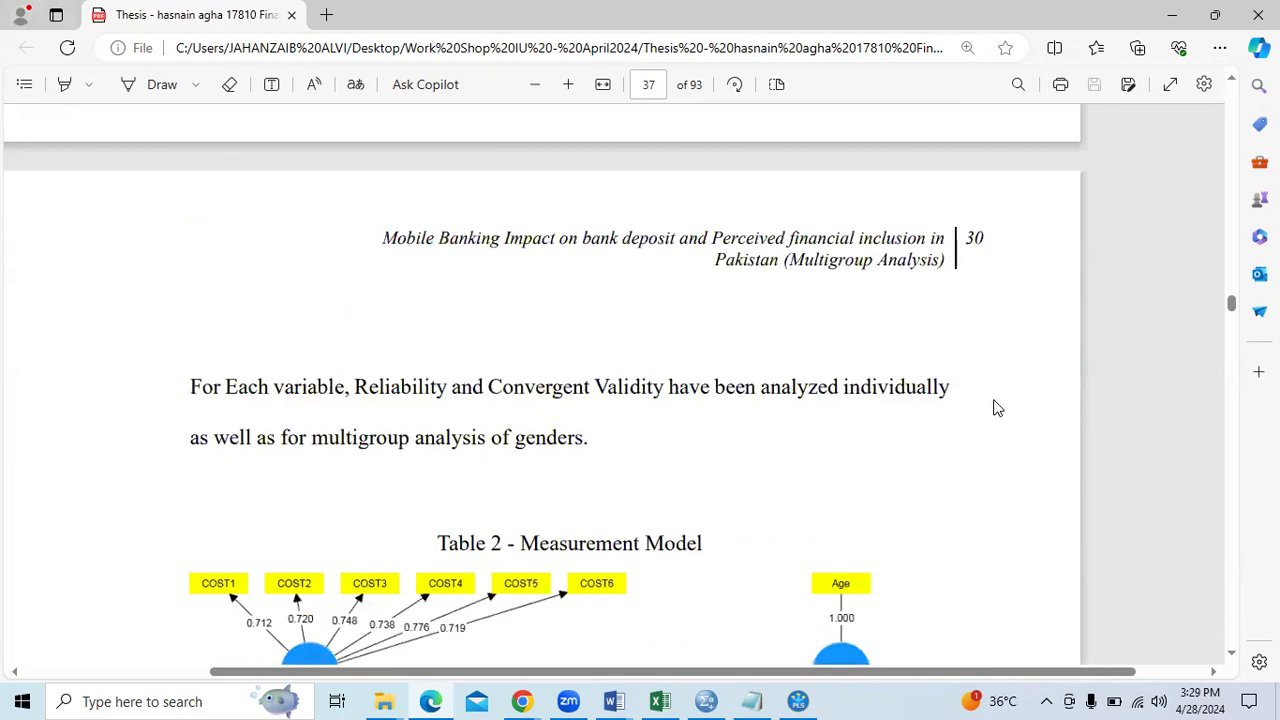
scroll(996, 407, down, 3)
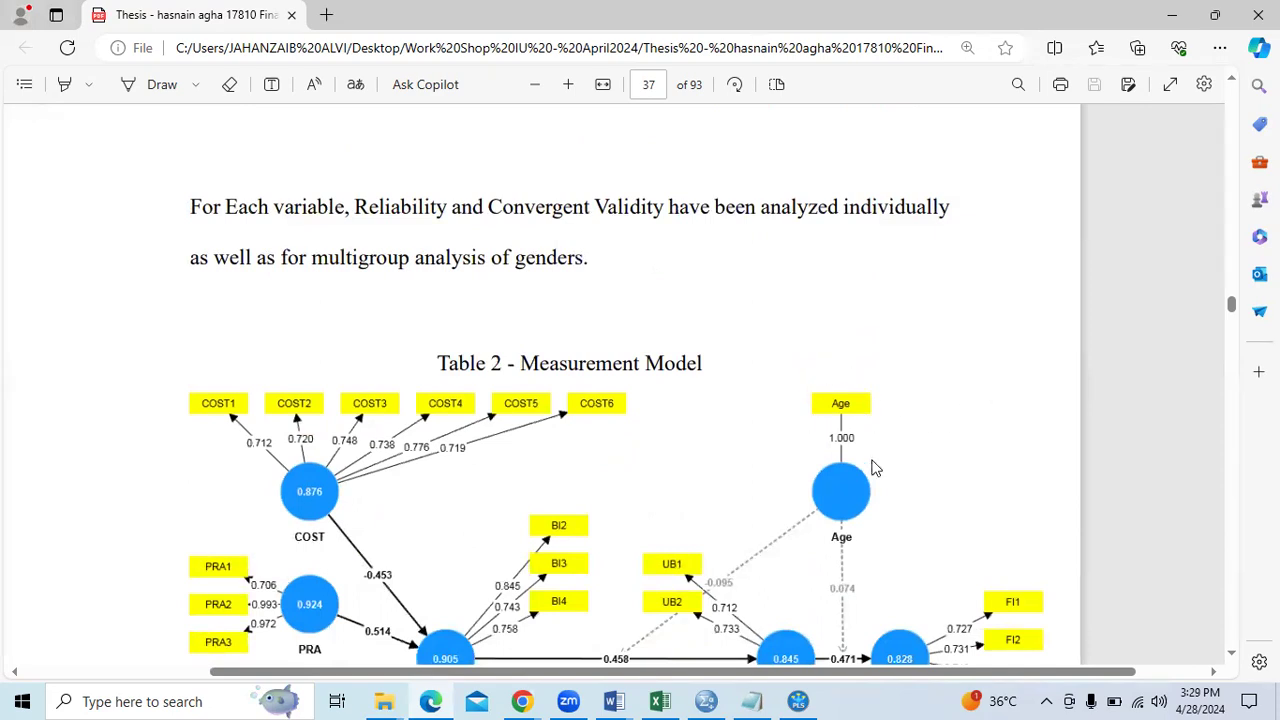
drag(190, 258, 572, 258)
drag(585, 257, 586, 257)
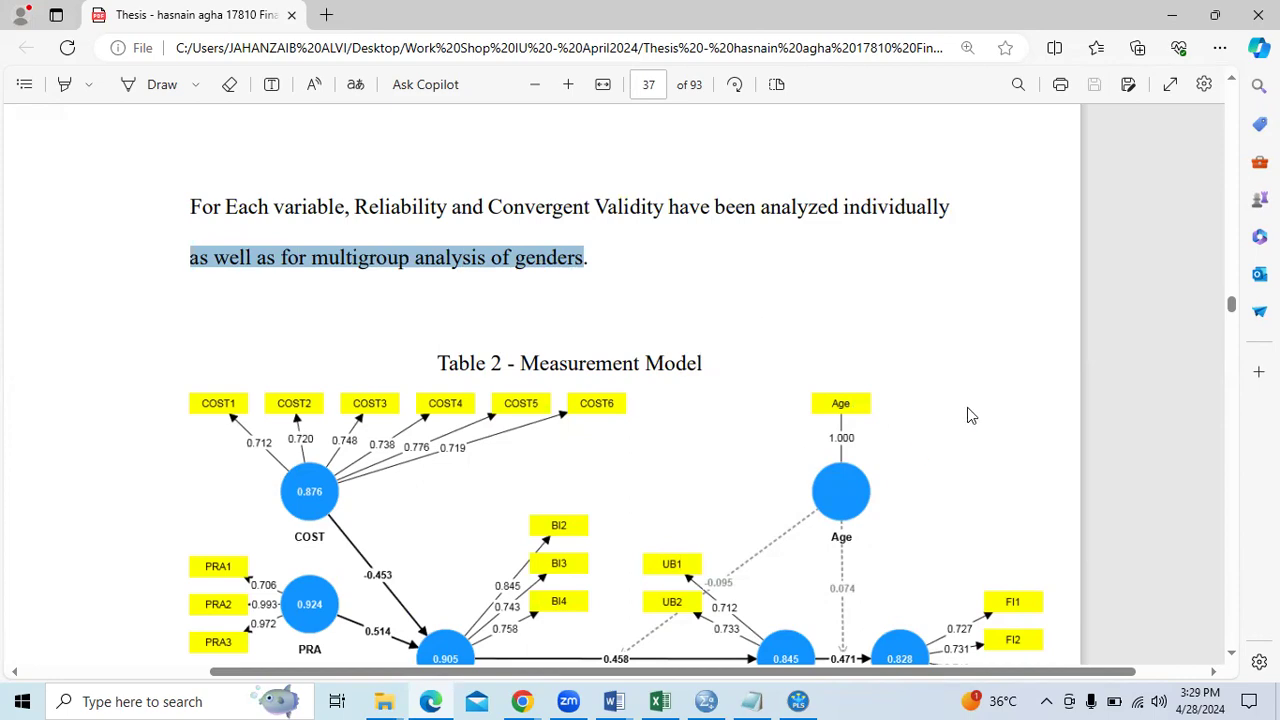
key(alt+Tab)
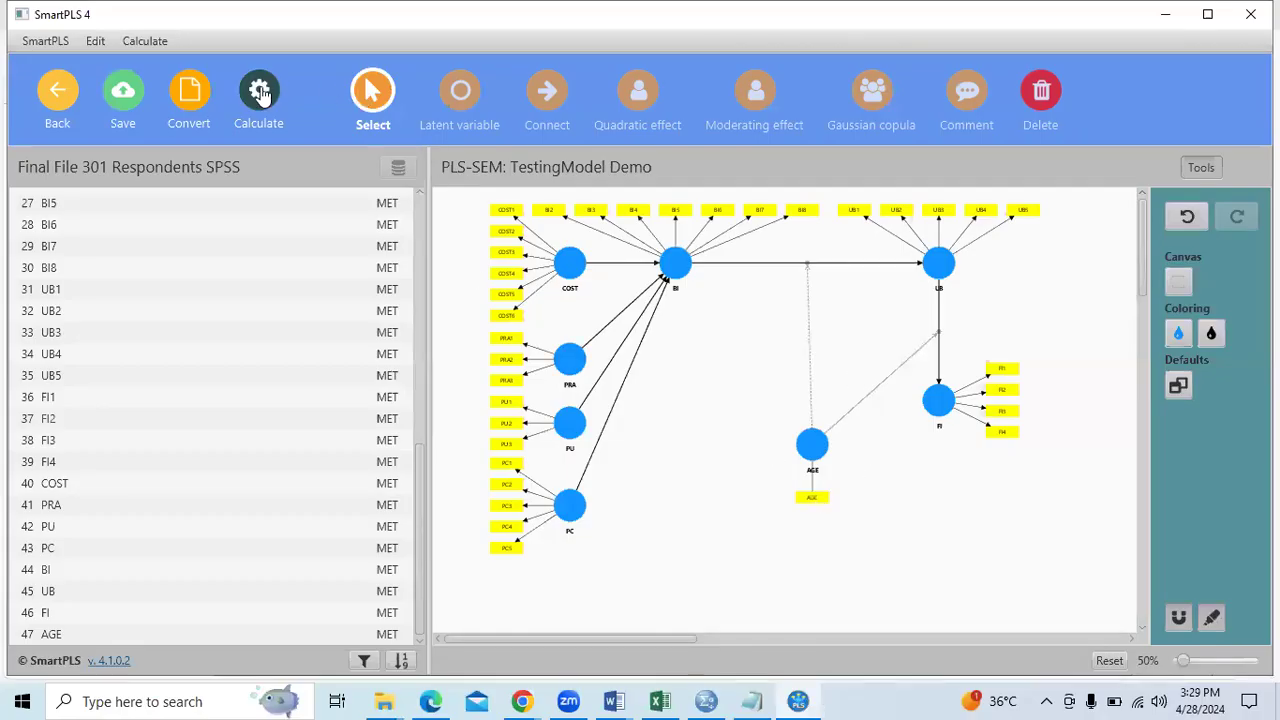
Run the PLS-SEM algorithm on the model with path weighting, standardized results, default initial weights and the report opened
click(260, 91)
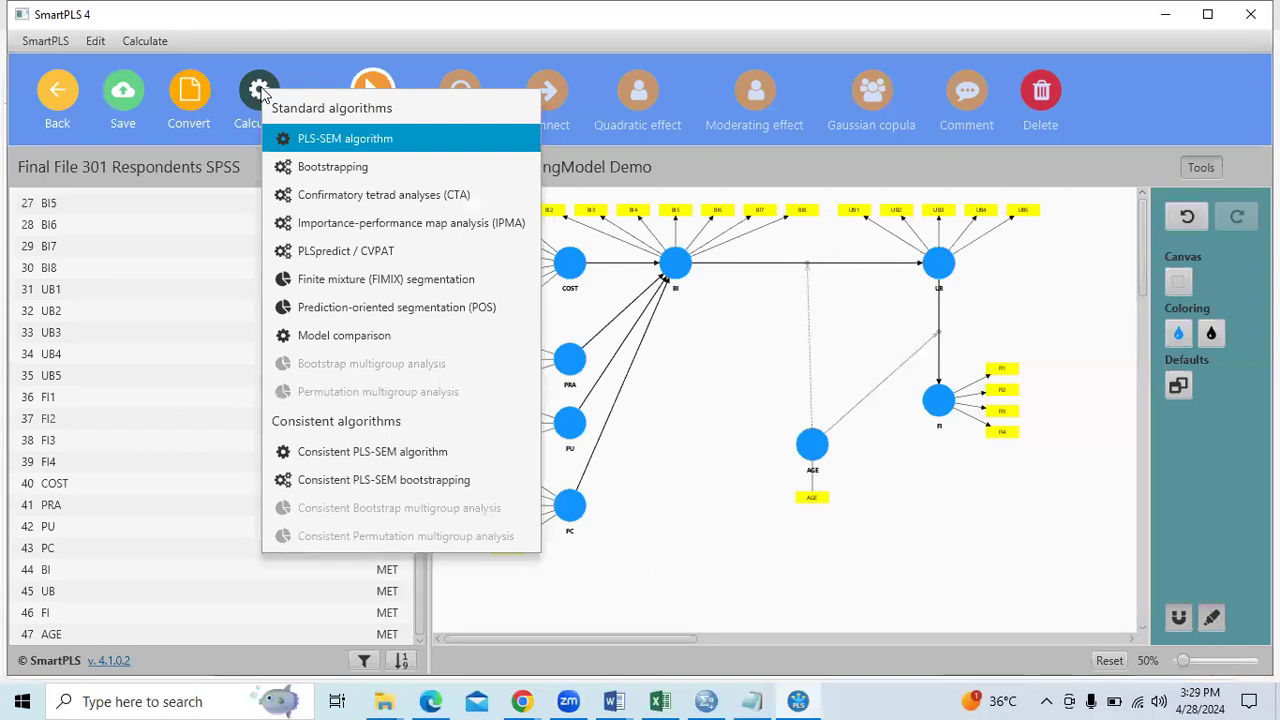
click(373, 147)
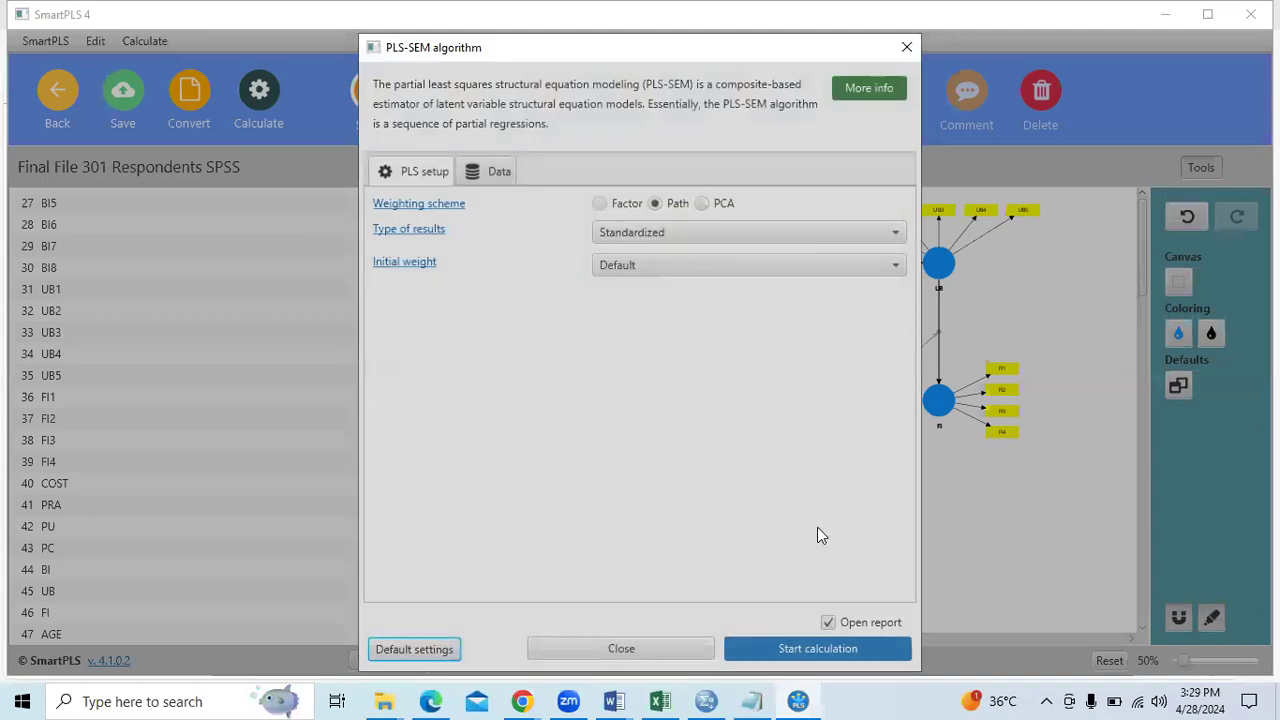
click(714, 236)
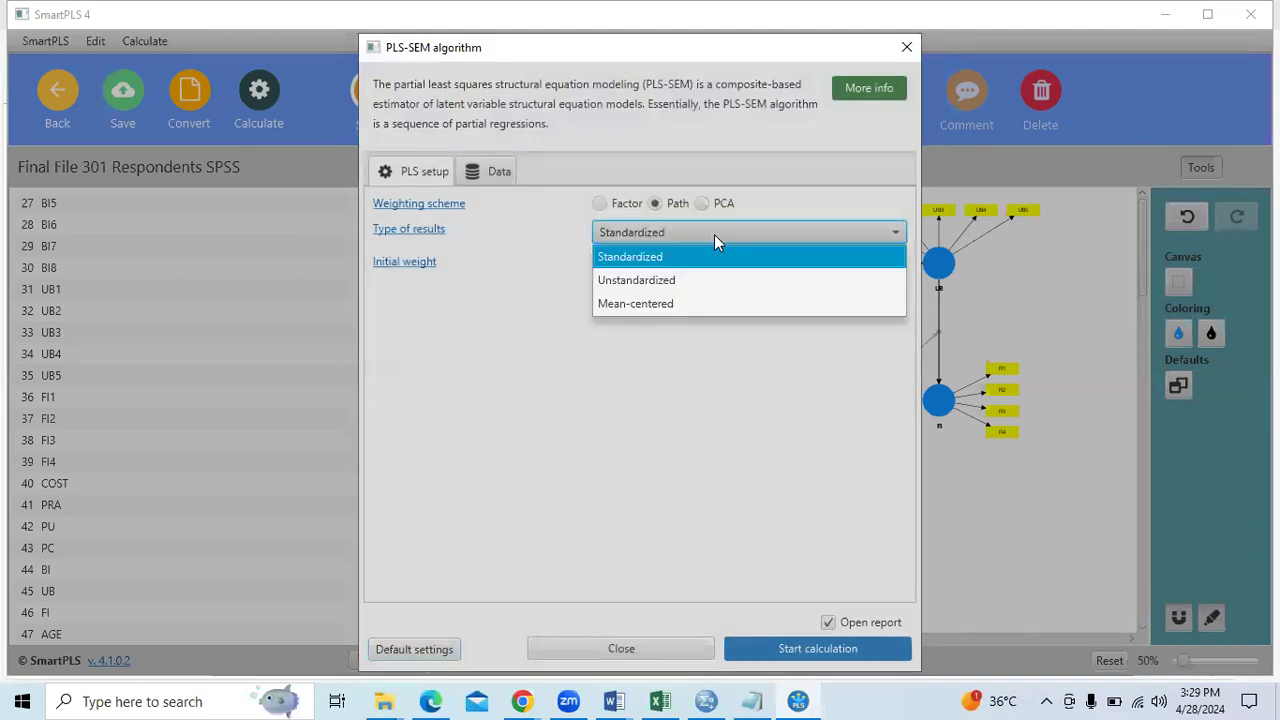
click(714, 234)
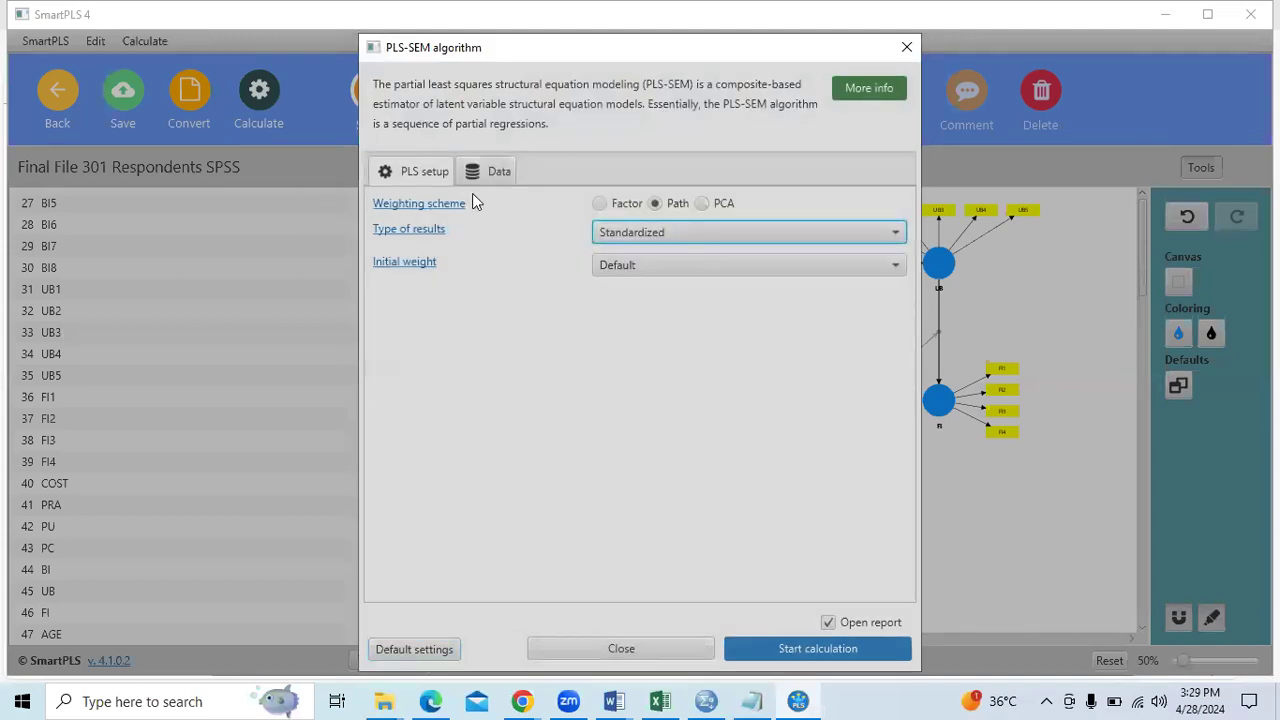
click(815, 652)
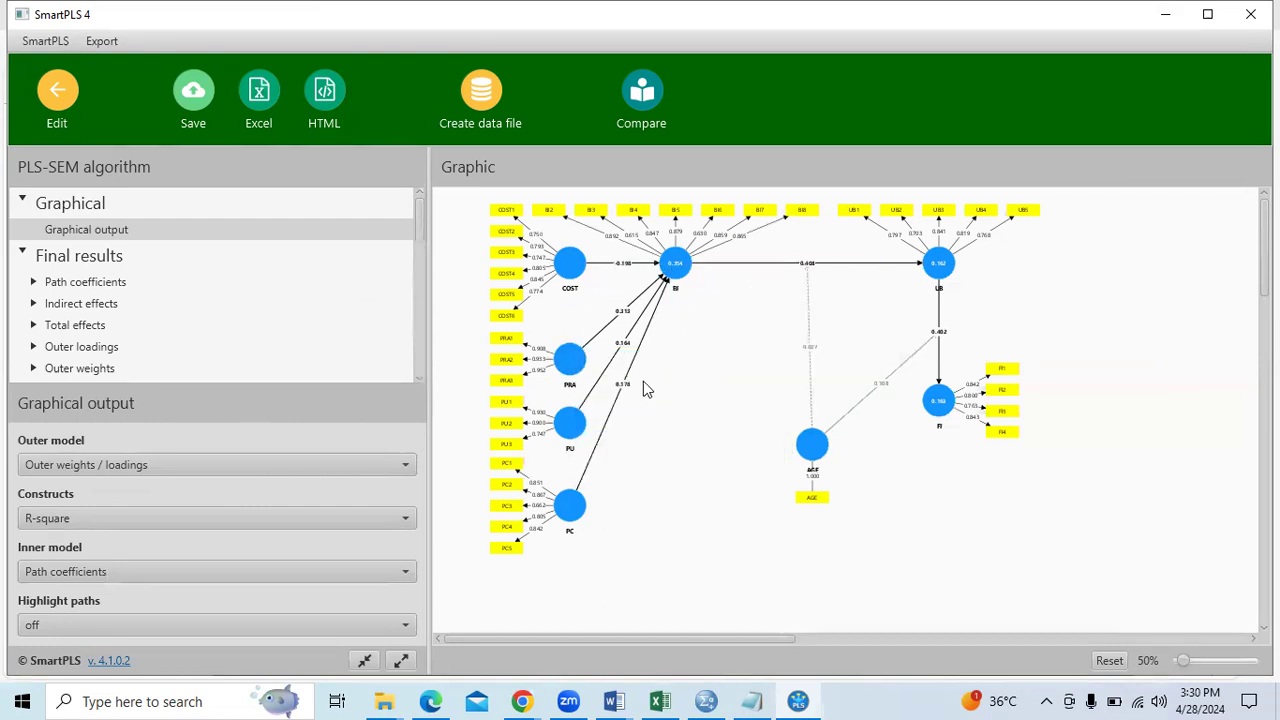
Inspect the path coefficients and loadings in the result diagram, and set its outer model to display Outer loadings
drag(1184, 662, 1192, 668)
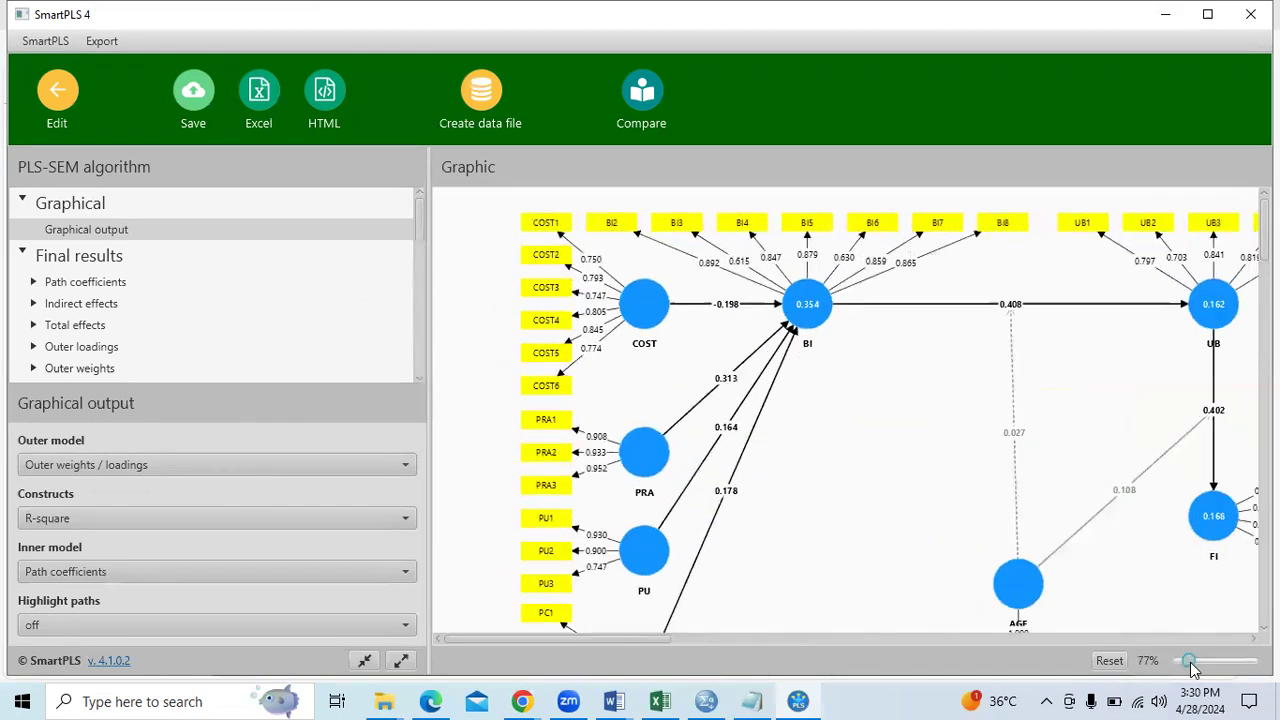
scroll(948, 360, down, 3)
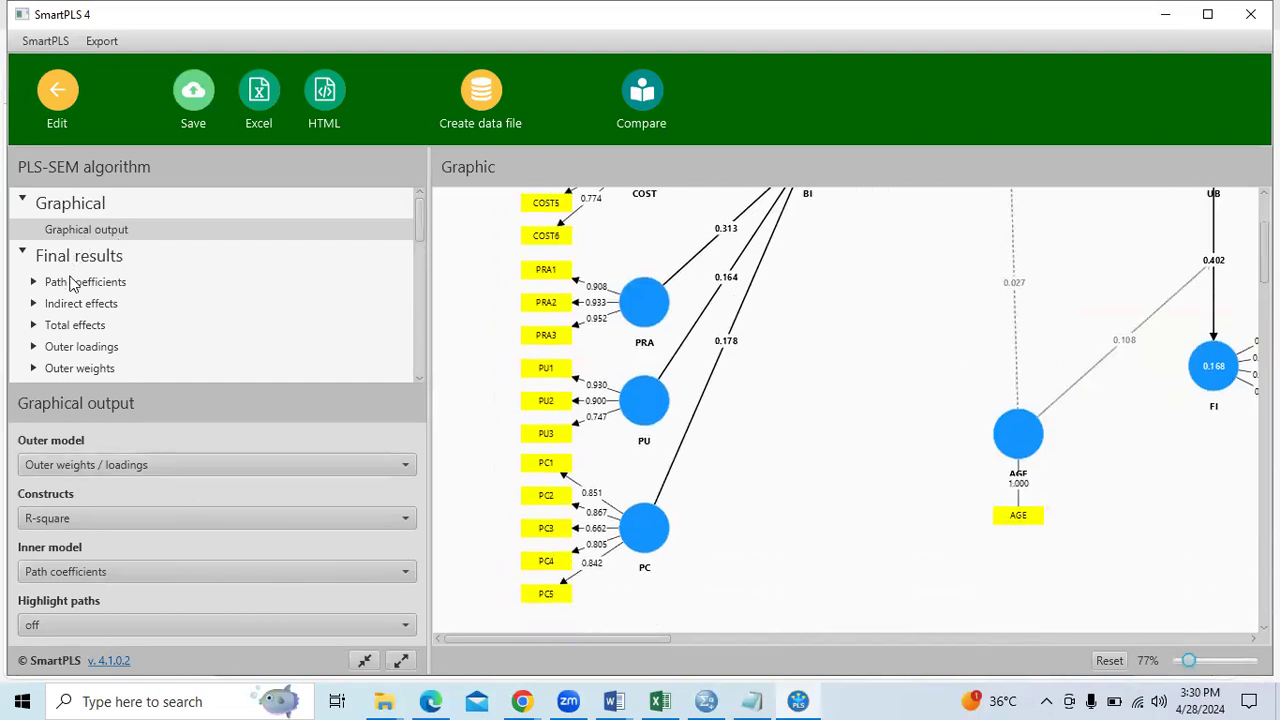
click(112, 468)
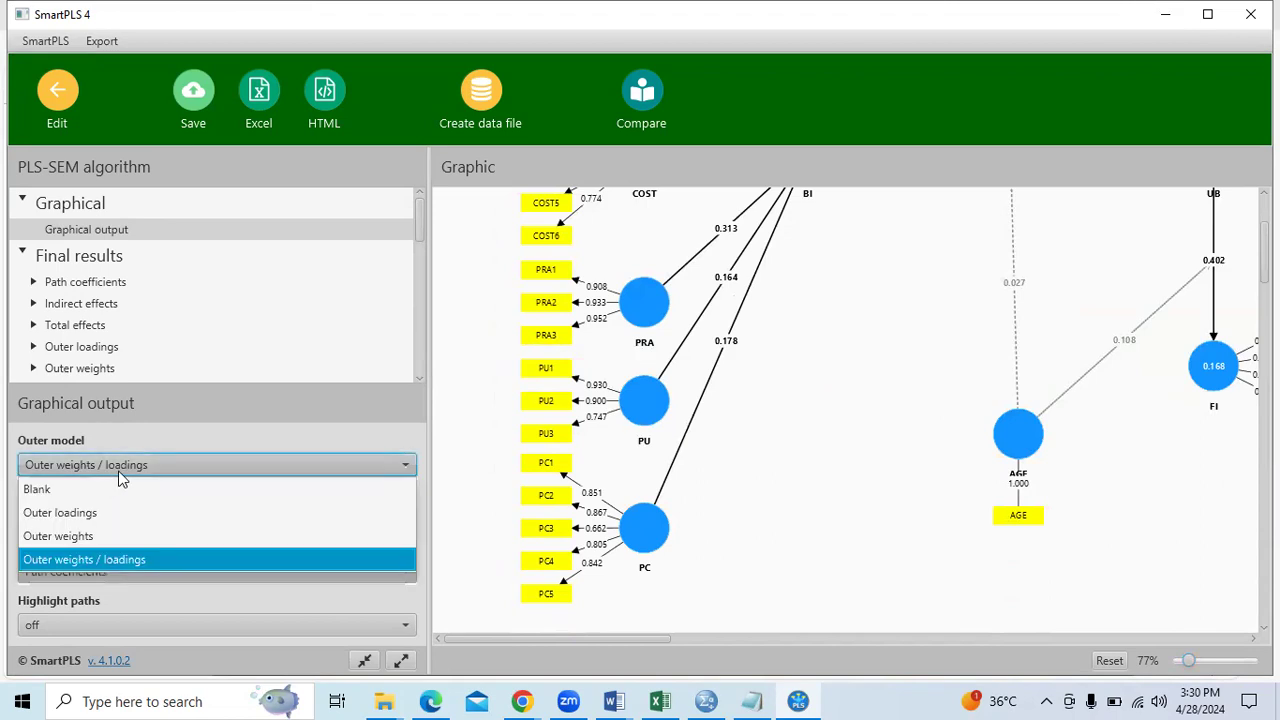
click(105, 512)
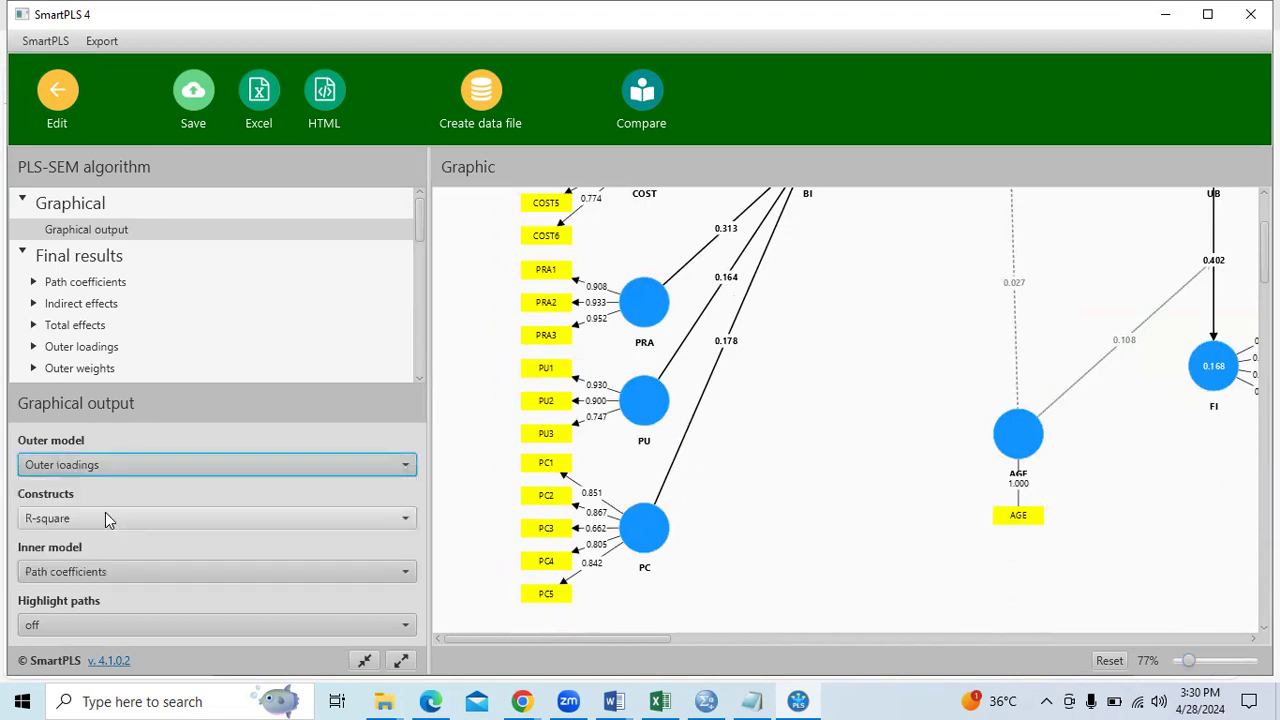
Open the construct reliability and validity overview and examine the average variance extracted for all constructs
scroll(300, 357, down, 5)
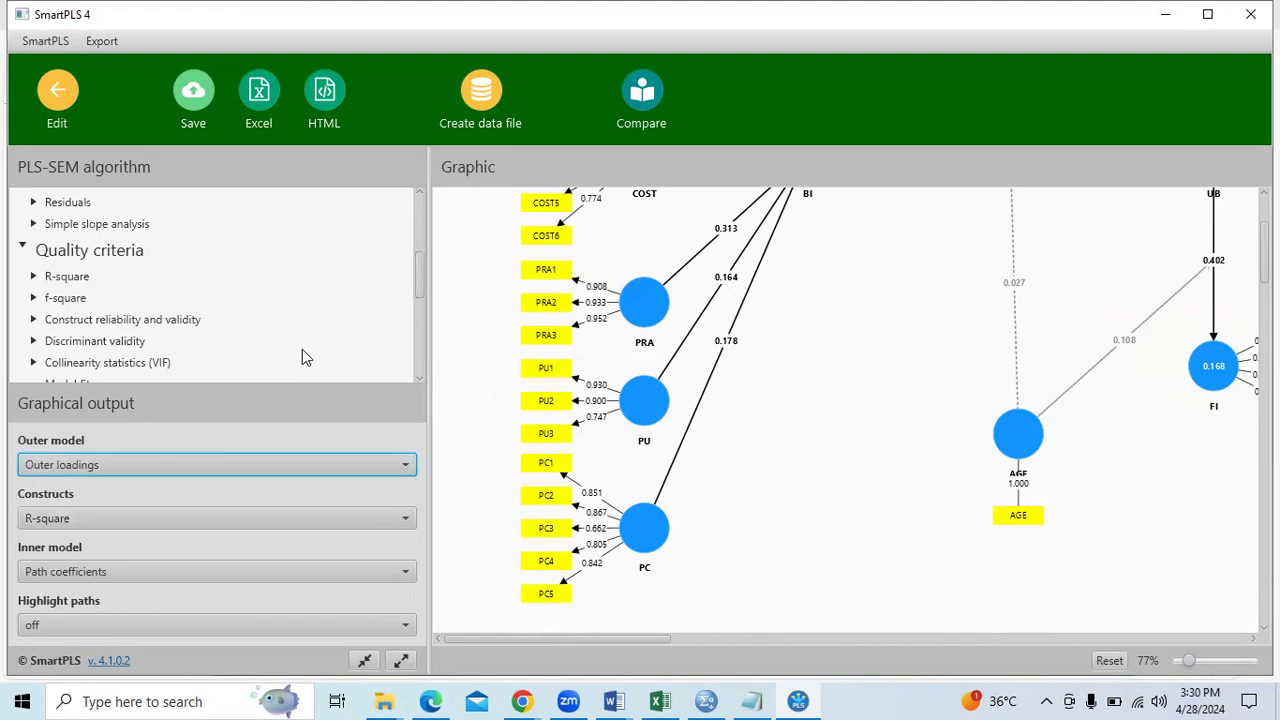
scroll(352, 357, down, 3)
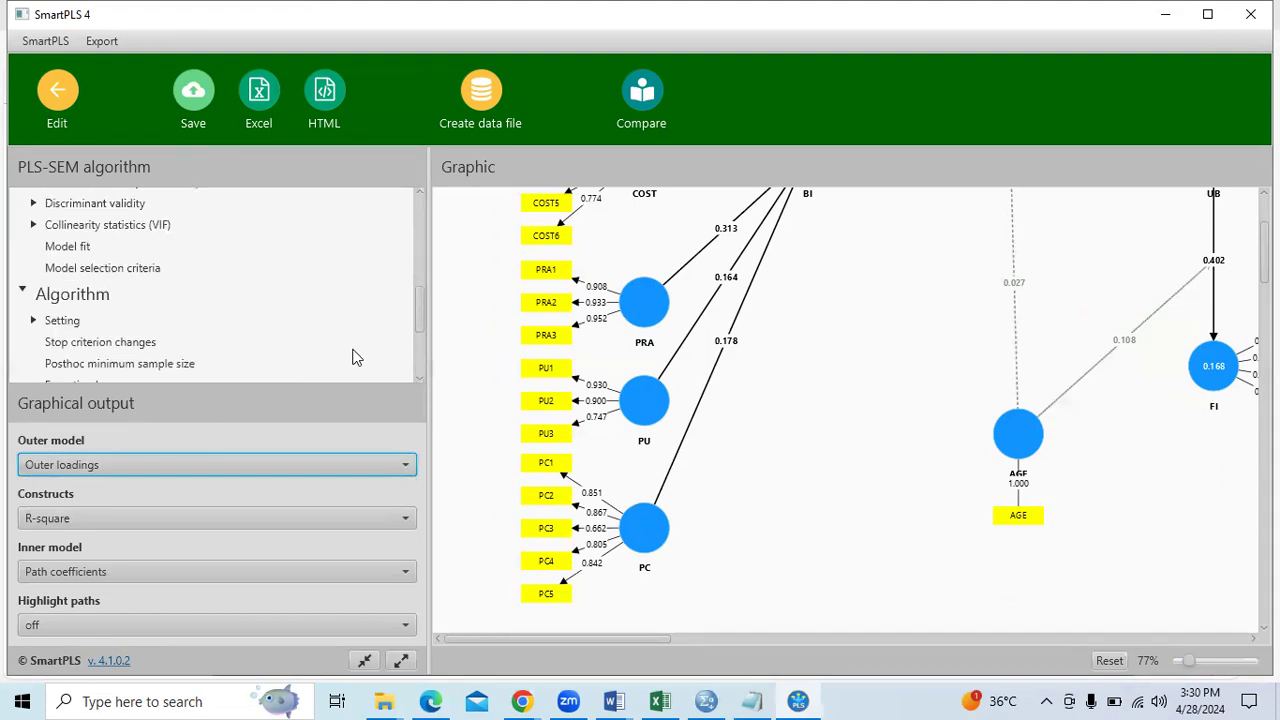
scroll(178, 286, up, 2)
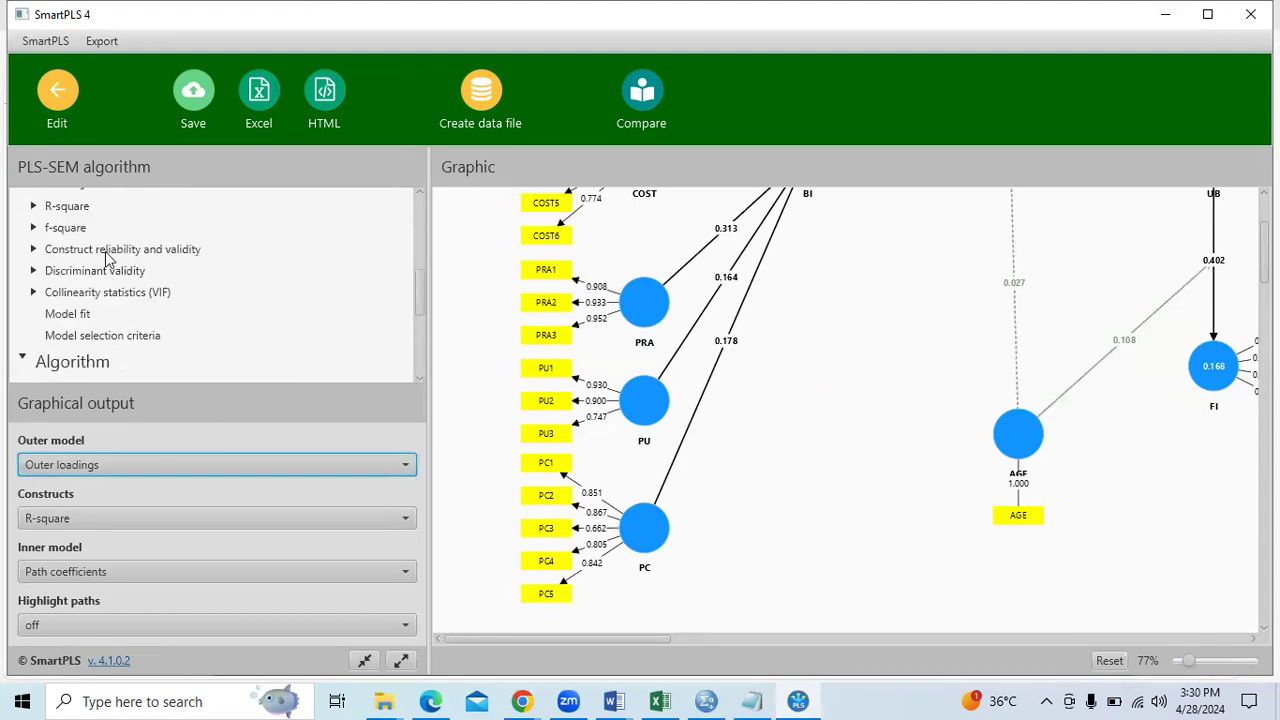
click(178, 250)
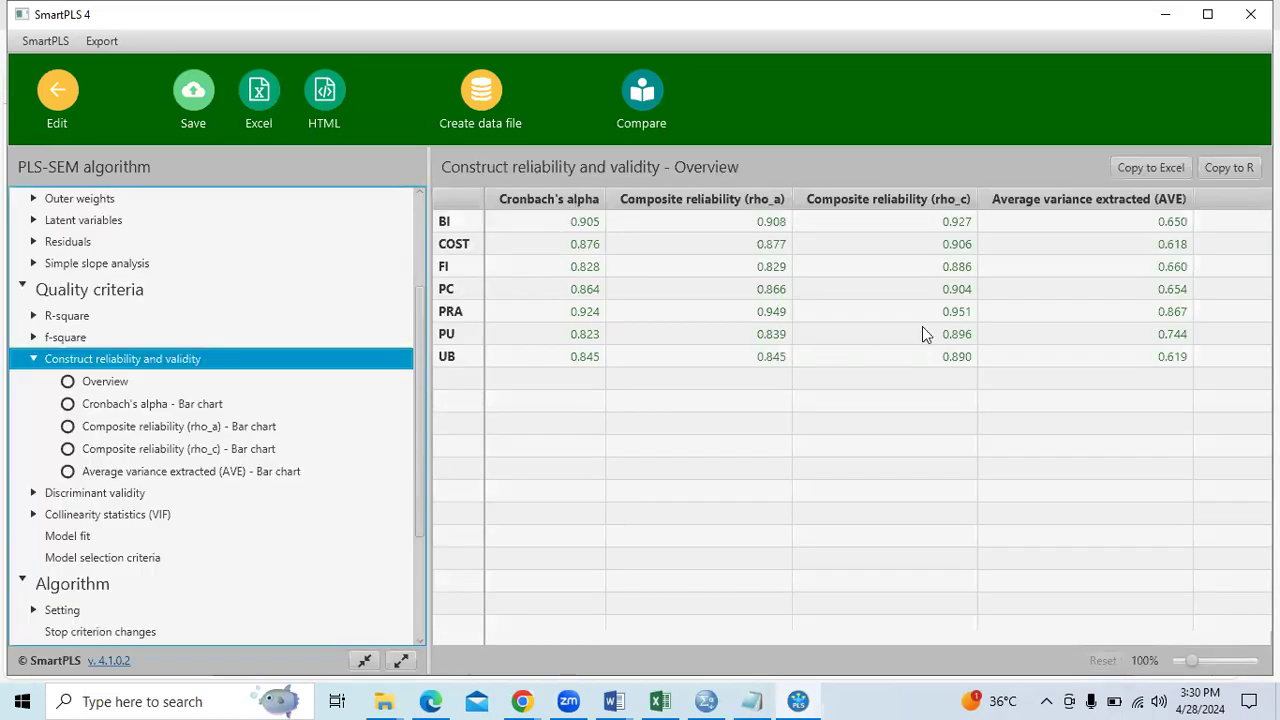
drag(1179, 218, 1177, 356)
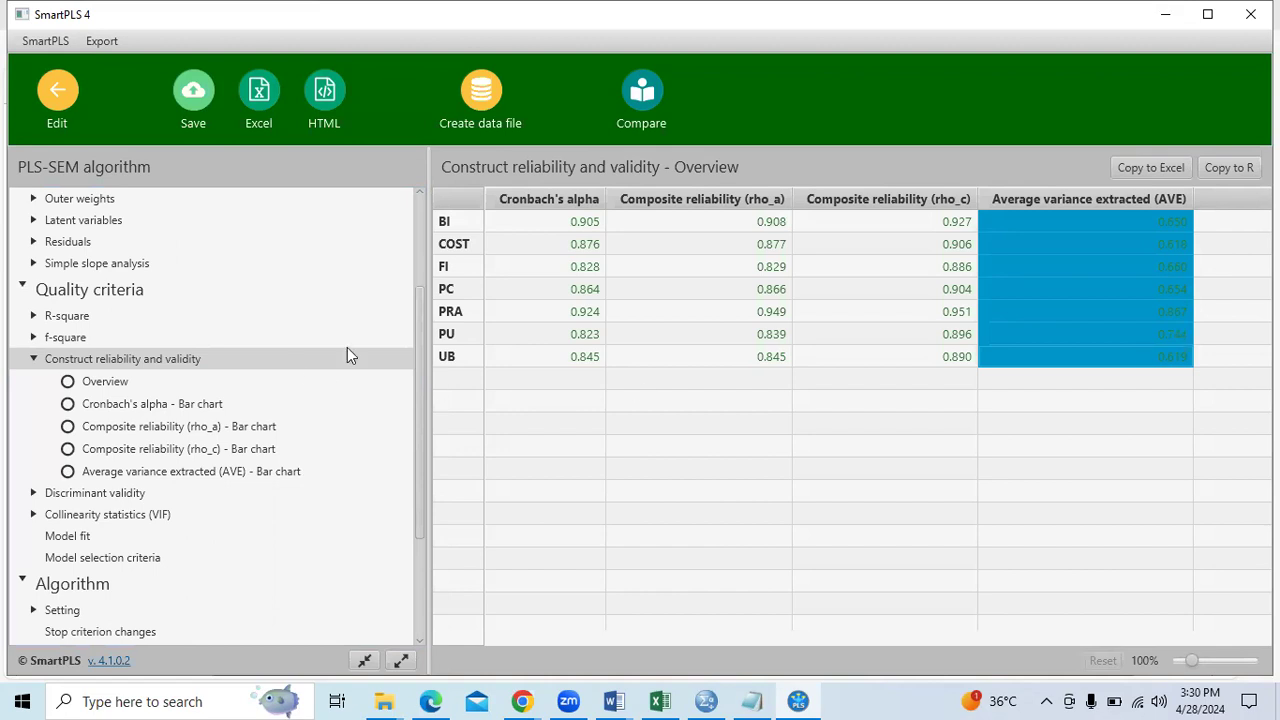
click(1160, 293)
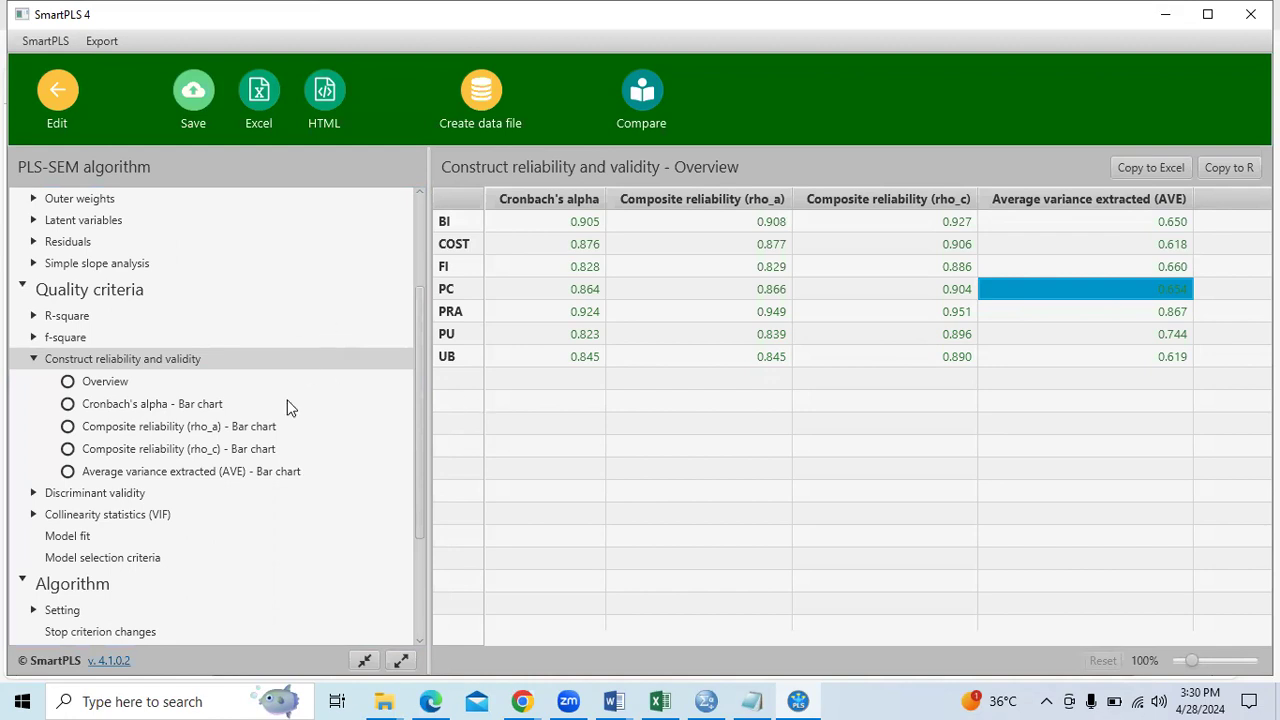
Open the discriminant validity results and examine the HTMT matrix values pair by pair, from AGE–BI to the AGE x UB and AGE x BI interaction terms
click(43, 493)
scroll(385, 390, down, 2)
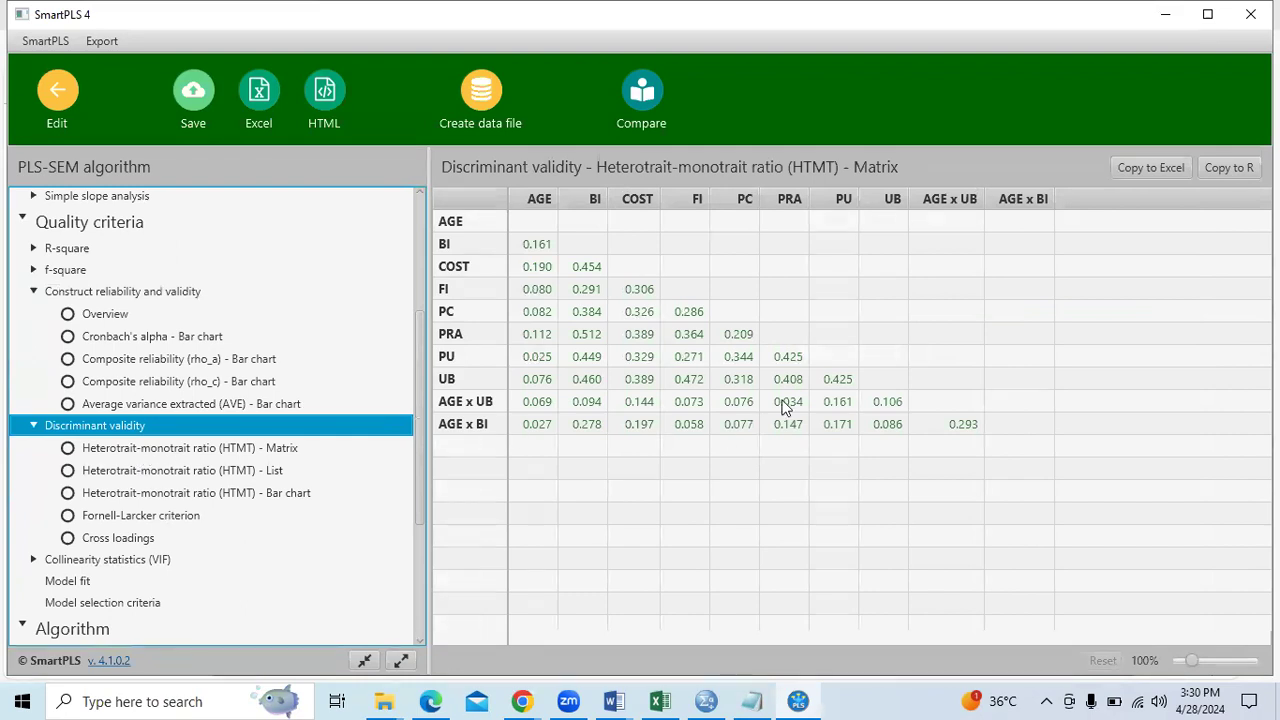
click(545, 248)
click(586, 266)
click(652, 296)
click(700, 318)
click(745, 339)
click(776, 351)
click(845, 383)
click(891, 407)
click(960, 430)
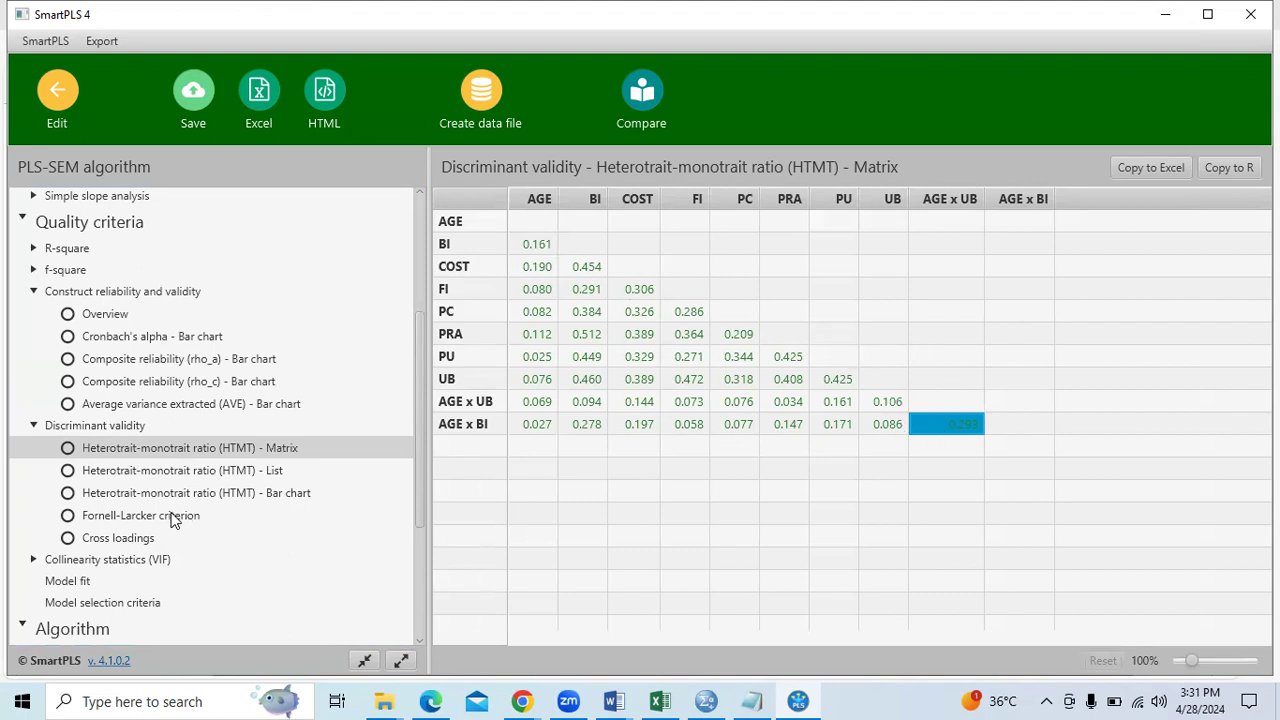
Open the Fornell-Larcker criterion table and examine each diagonal value from AGE through UB
click(141, 516)
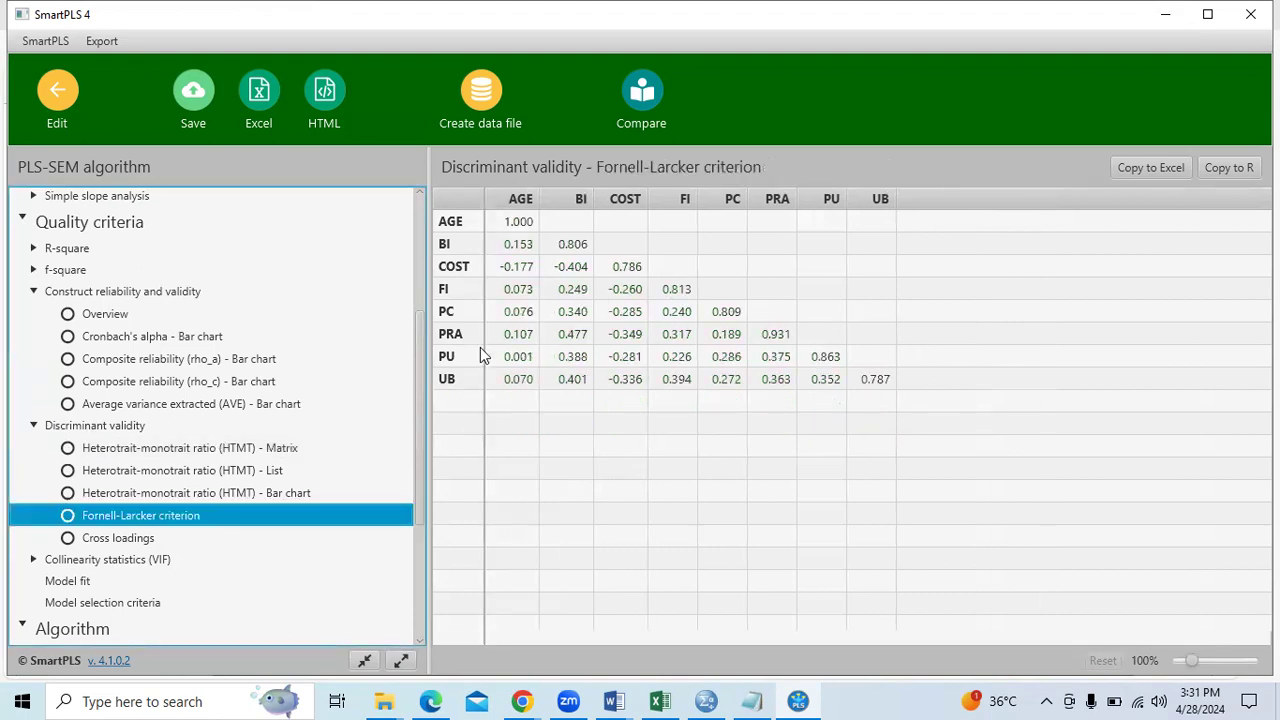
click(522, 223)
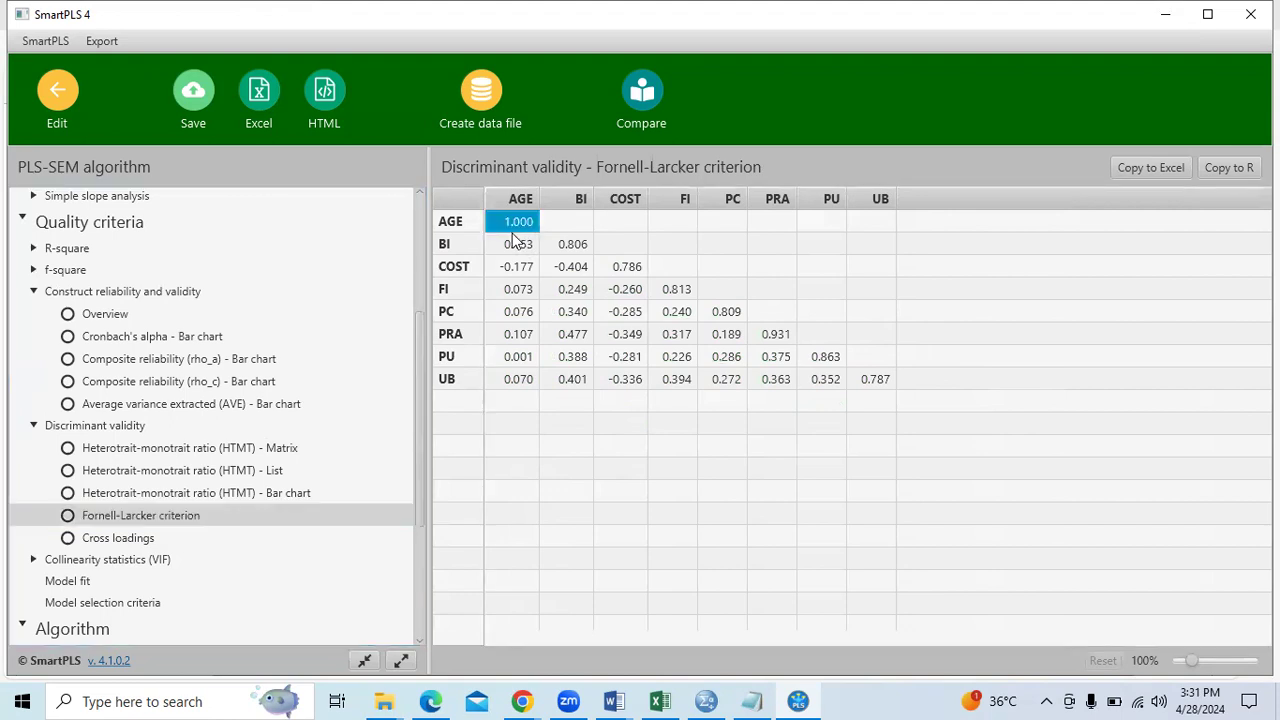
click(572, 248)
click(625, 269)
click(680, 293)
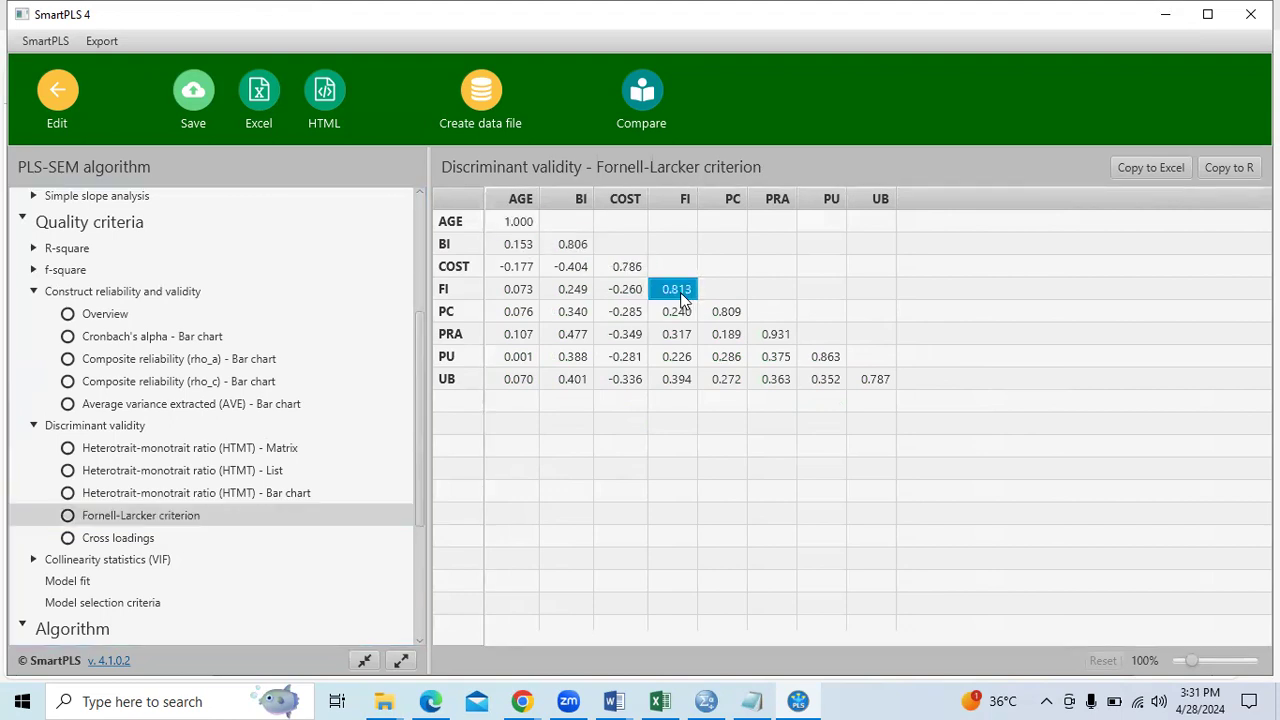
click(730, 316)
click(774, 335)
click(824, 357)
click(875, 380)
Recheck the AGE, BI and COST diagonal values in the Fornell-Larcker table, and sort it by BI in descending order
click(524, 226)
click(574, 247)
click(623, 268)
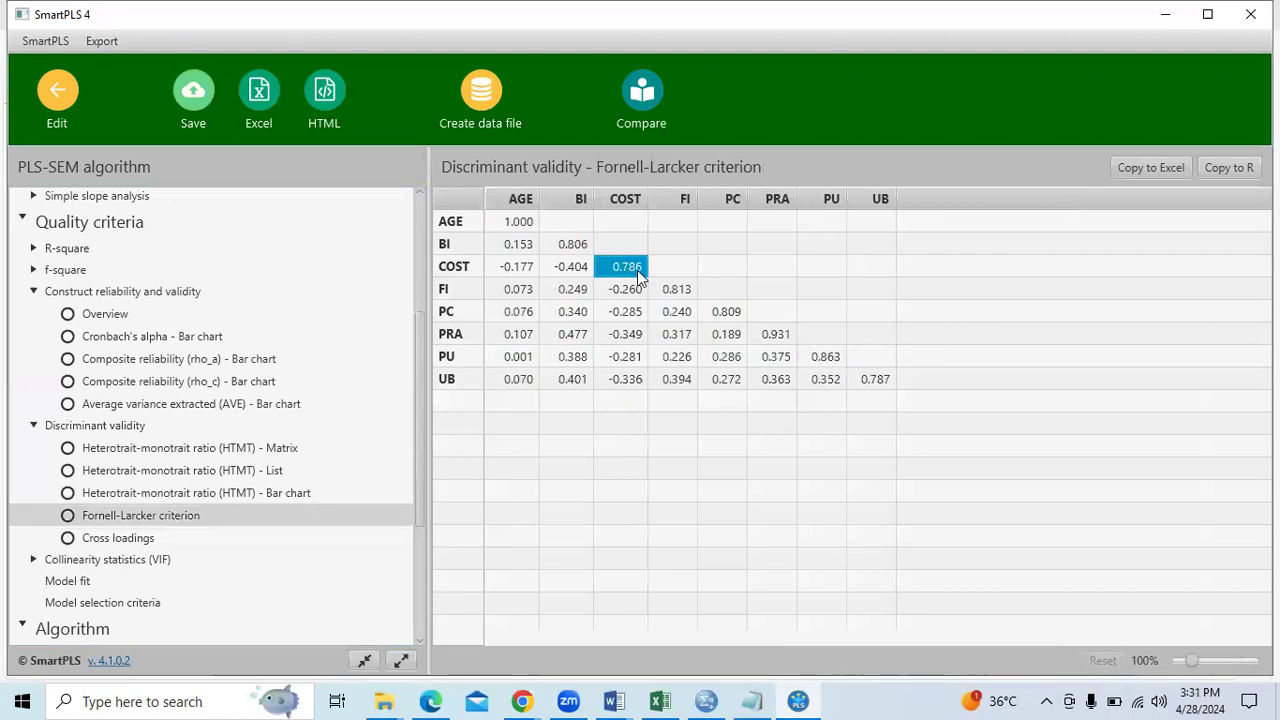
click(510, 222)
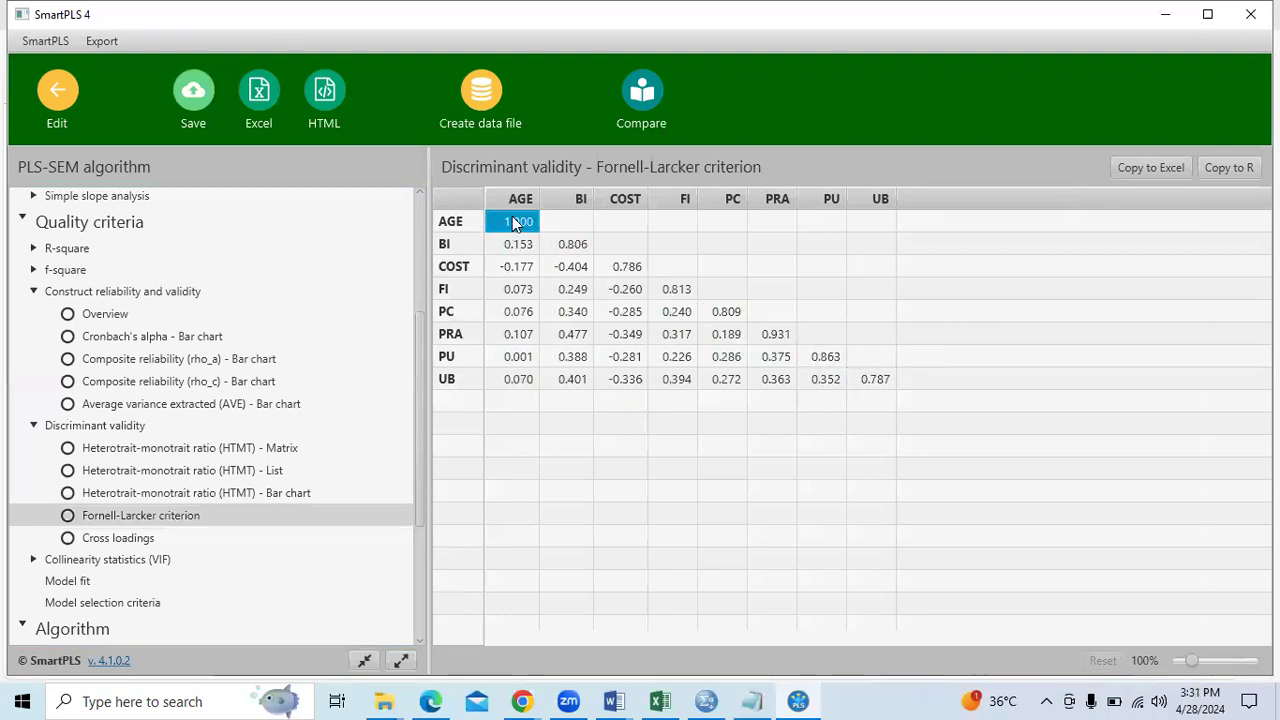
click(572, 246)
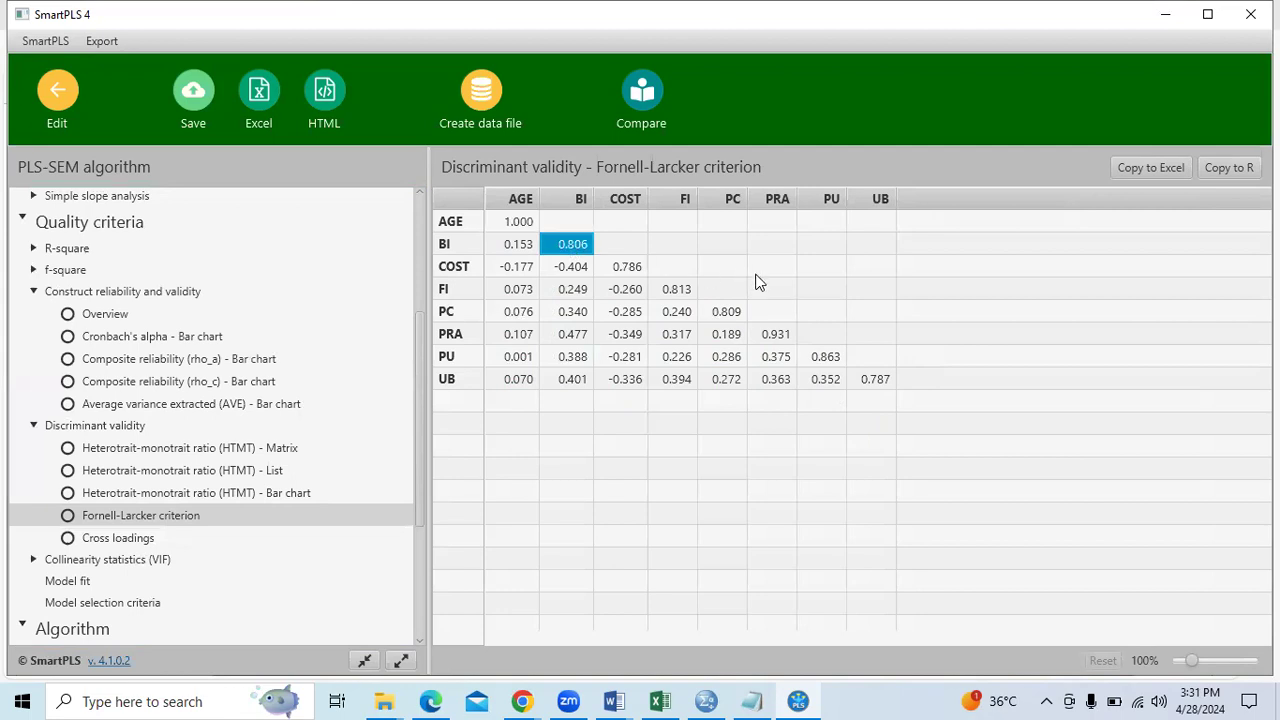
click(641, 270)
click(567, 199)
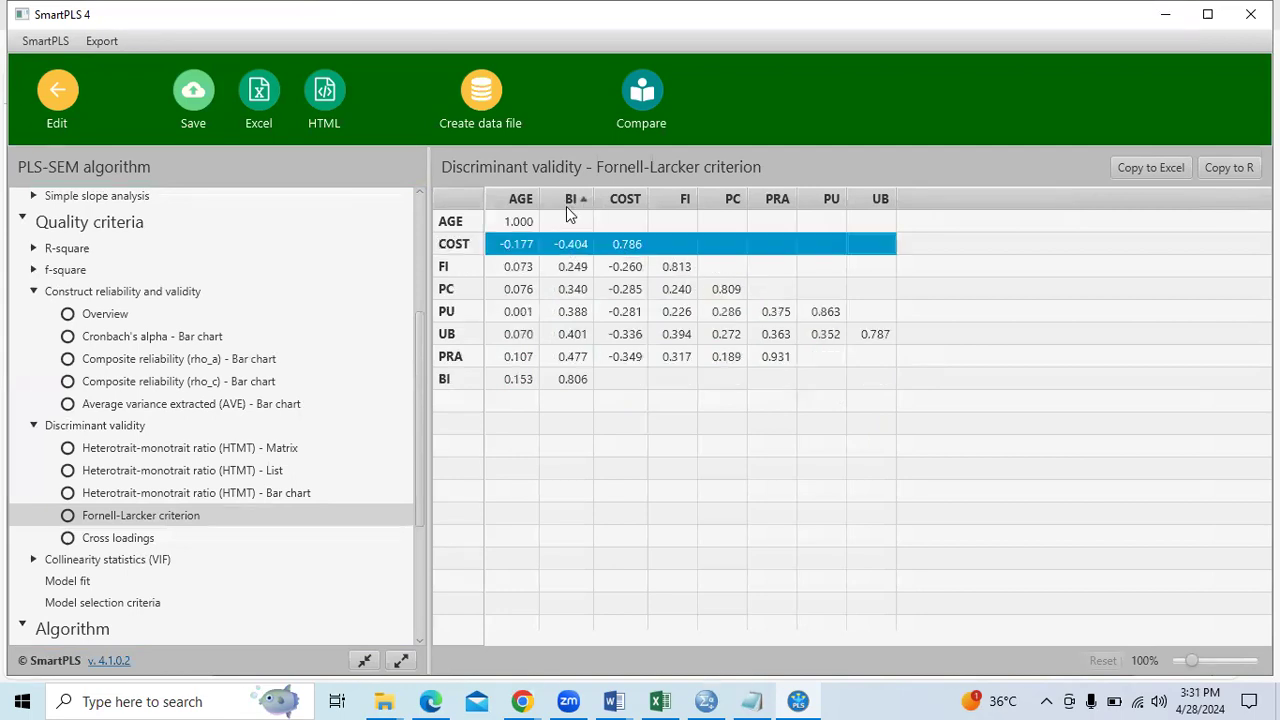
click(572, 199)
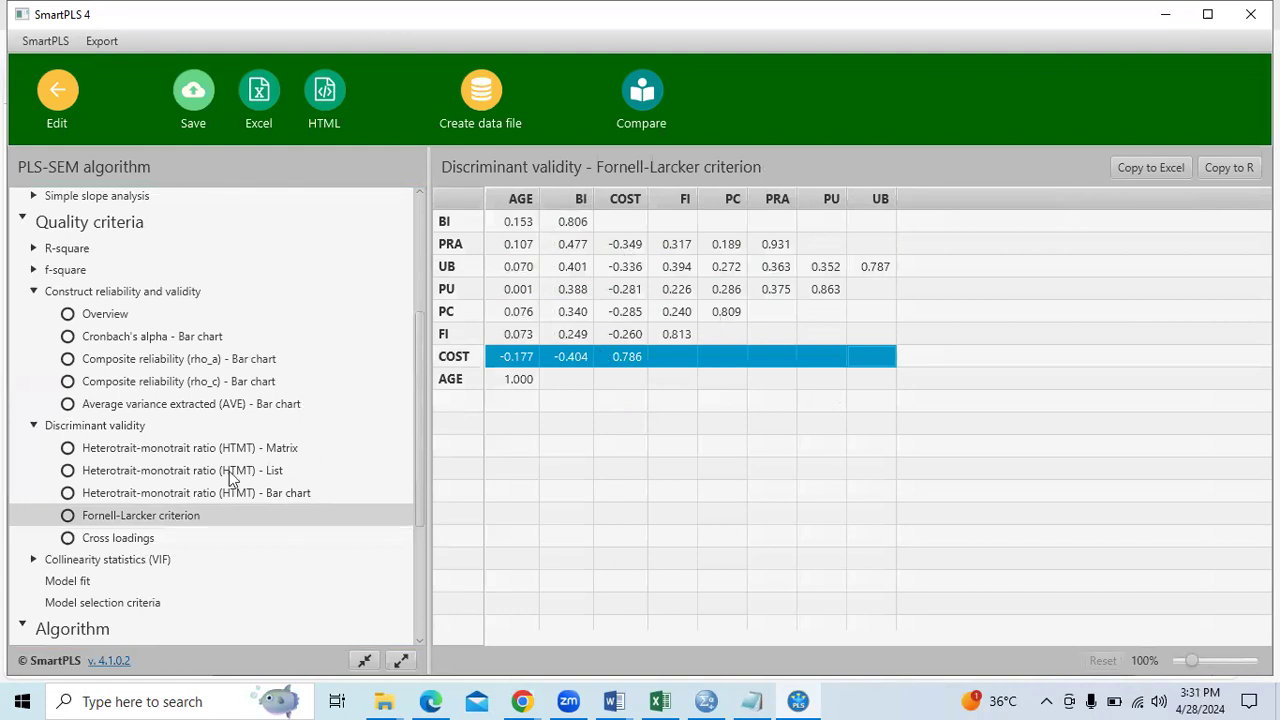
Open the cross loadings table and examine how PU1 to PU3 load on the PU construct
click(113, 545)
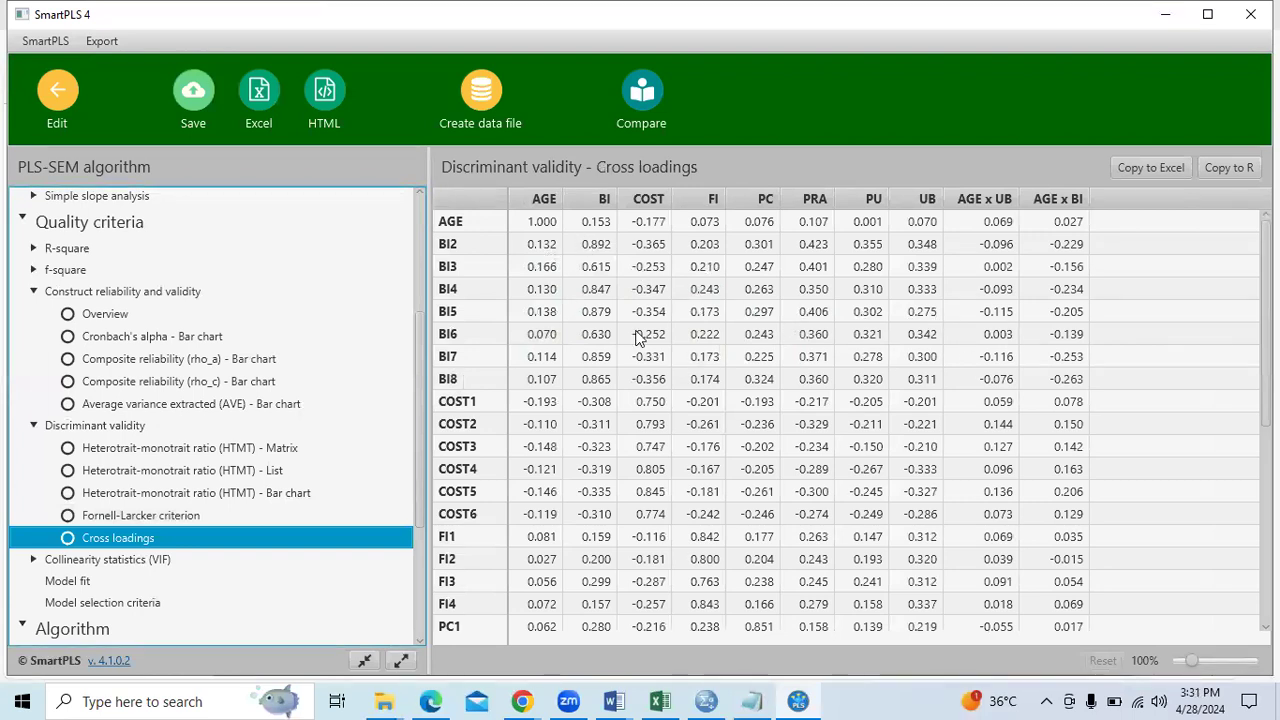
scroll(975, 322, down, 3)
scroll(980, 324, down, 3)
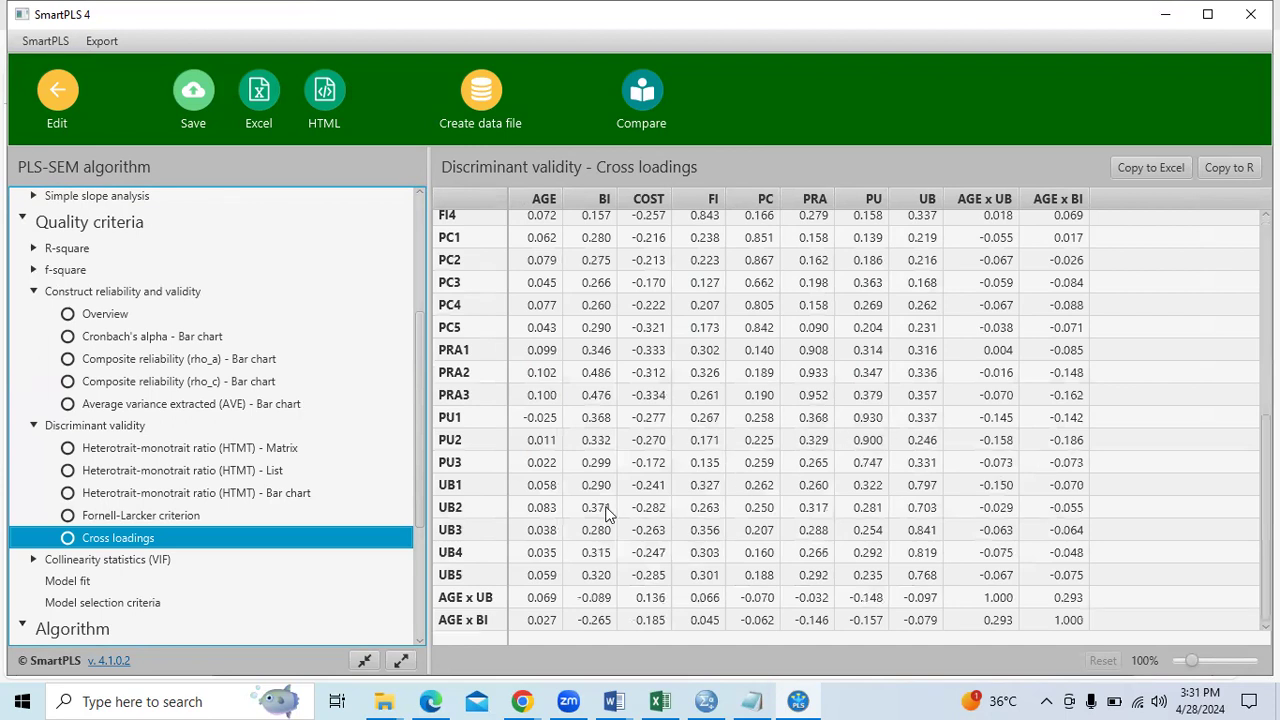
click(471, 422)
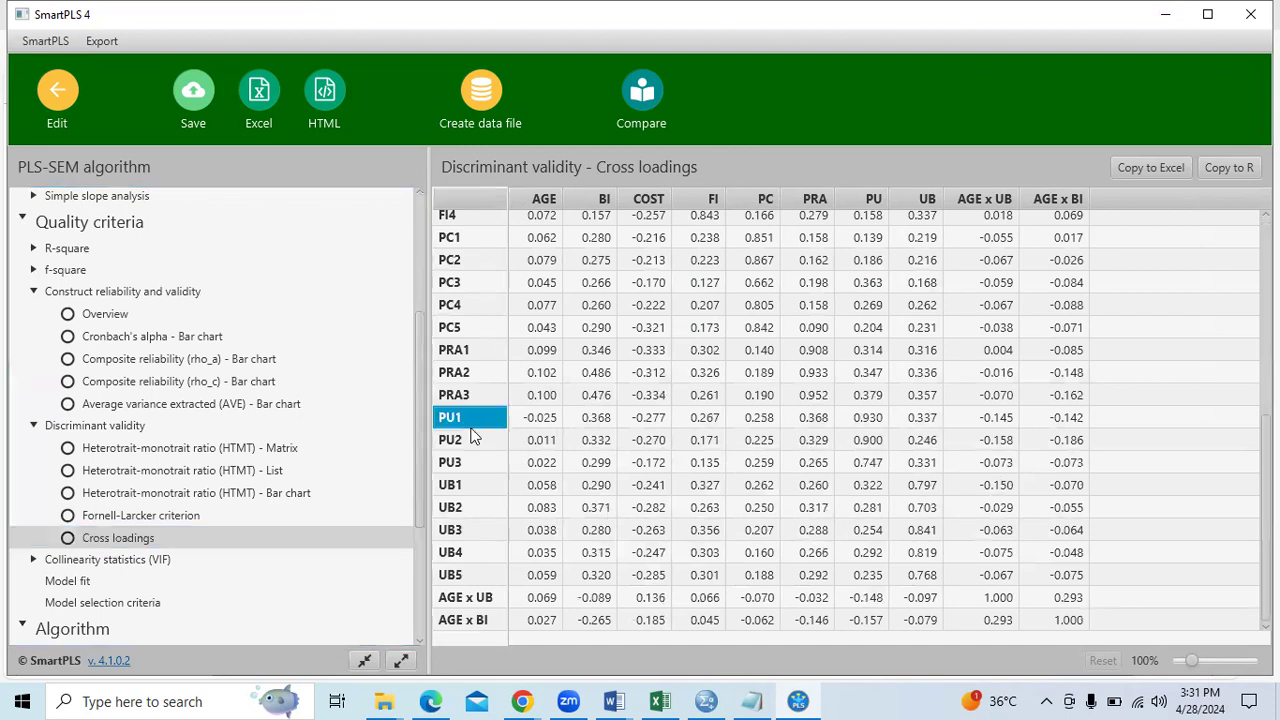
drag(868, 420, 870, 457)
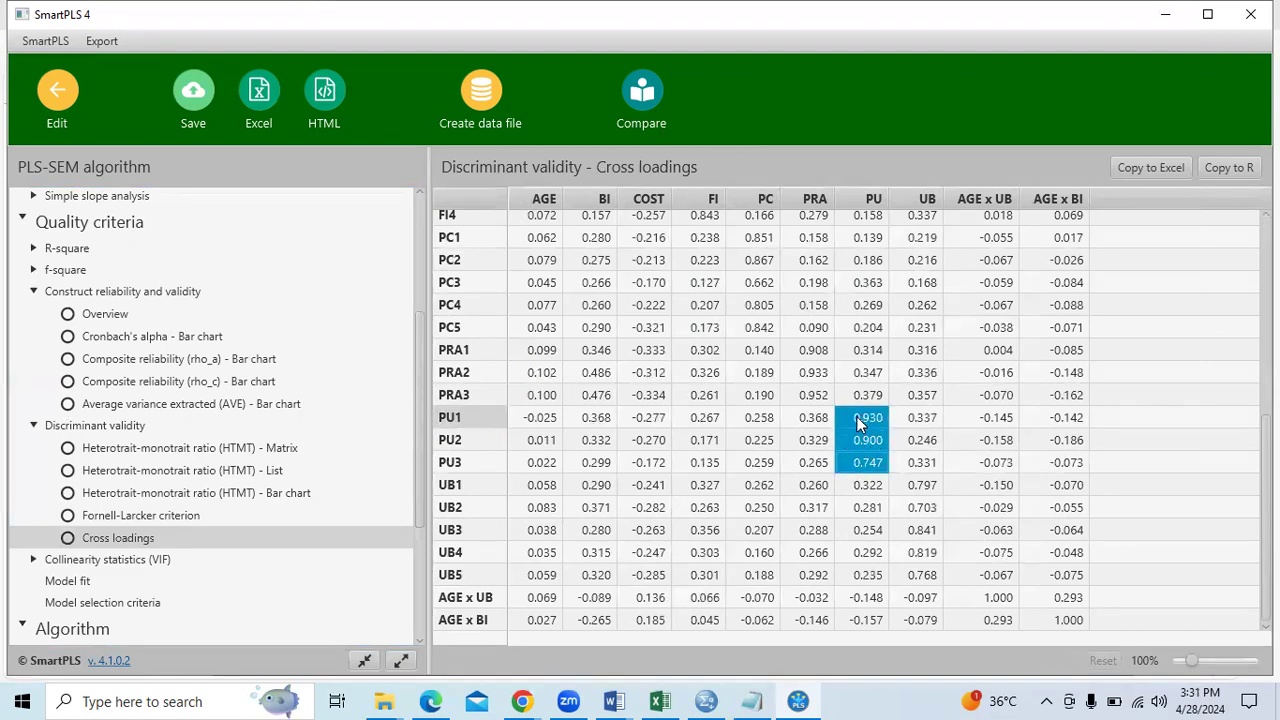
Examine the cross loadings of BI2 to BI8, COST1 to COST6 and FI1 to FI4 on their own constructs
scroll(884, 310, up, 5)
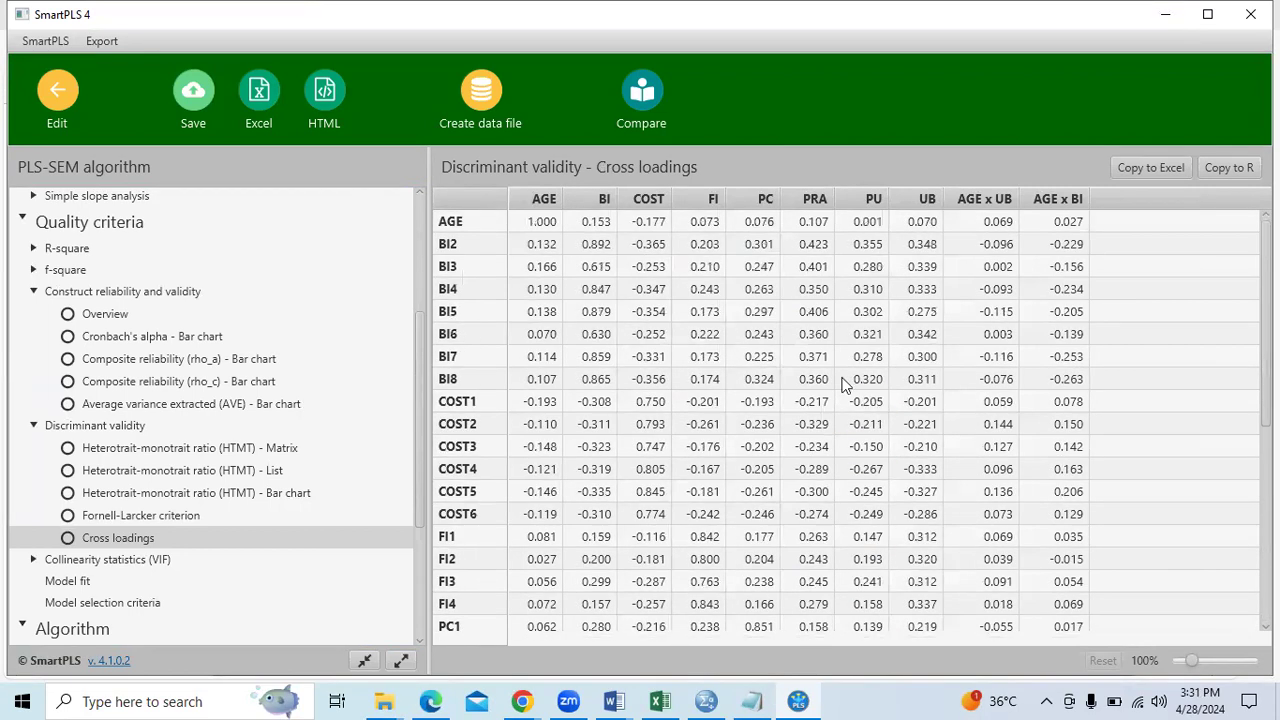
drag(600, 247, 607, 374)
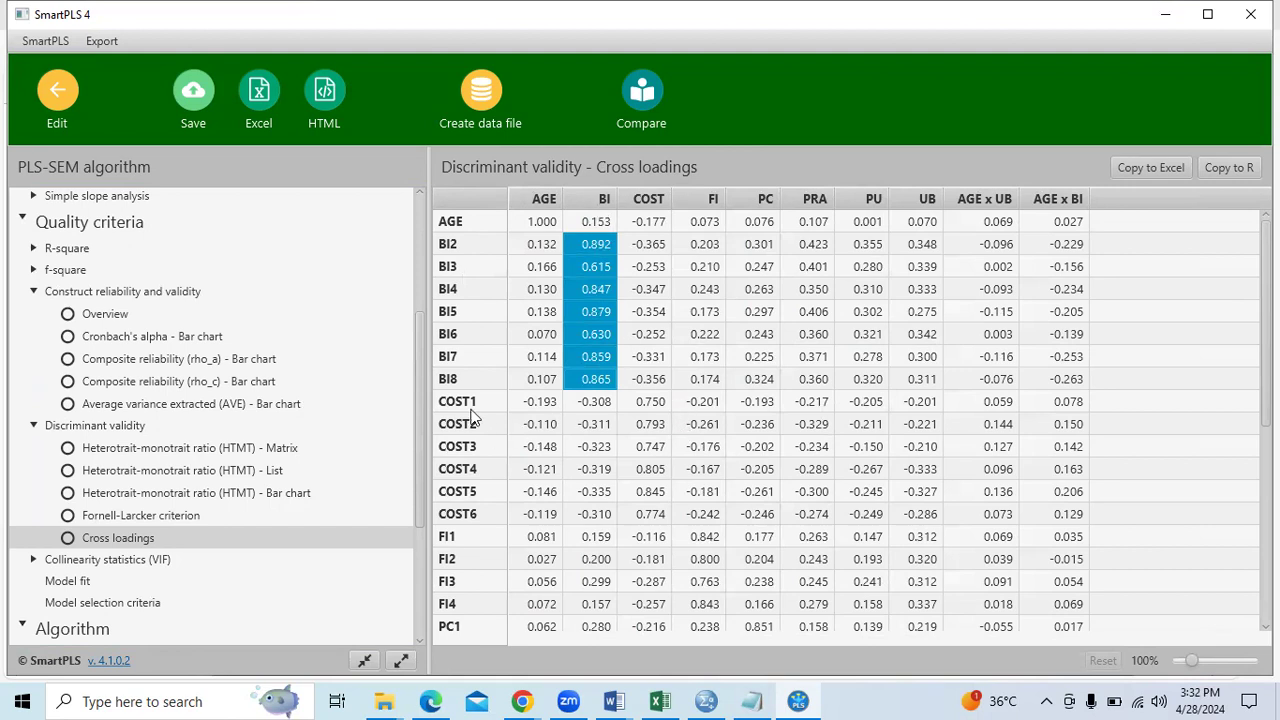
drag(649, 403, 654, 517)
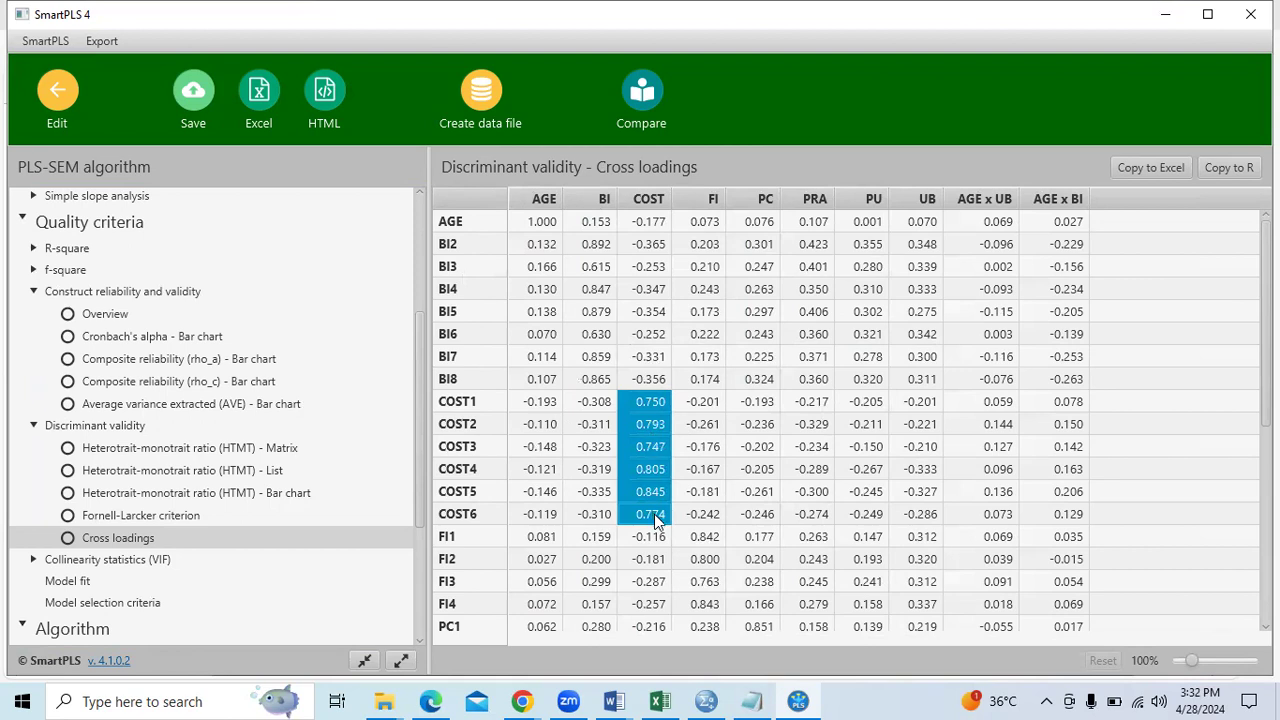
drag(710, 543, 715, 597)
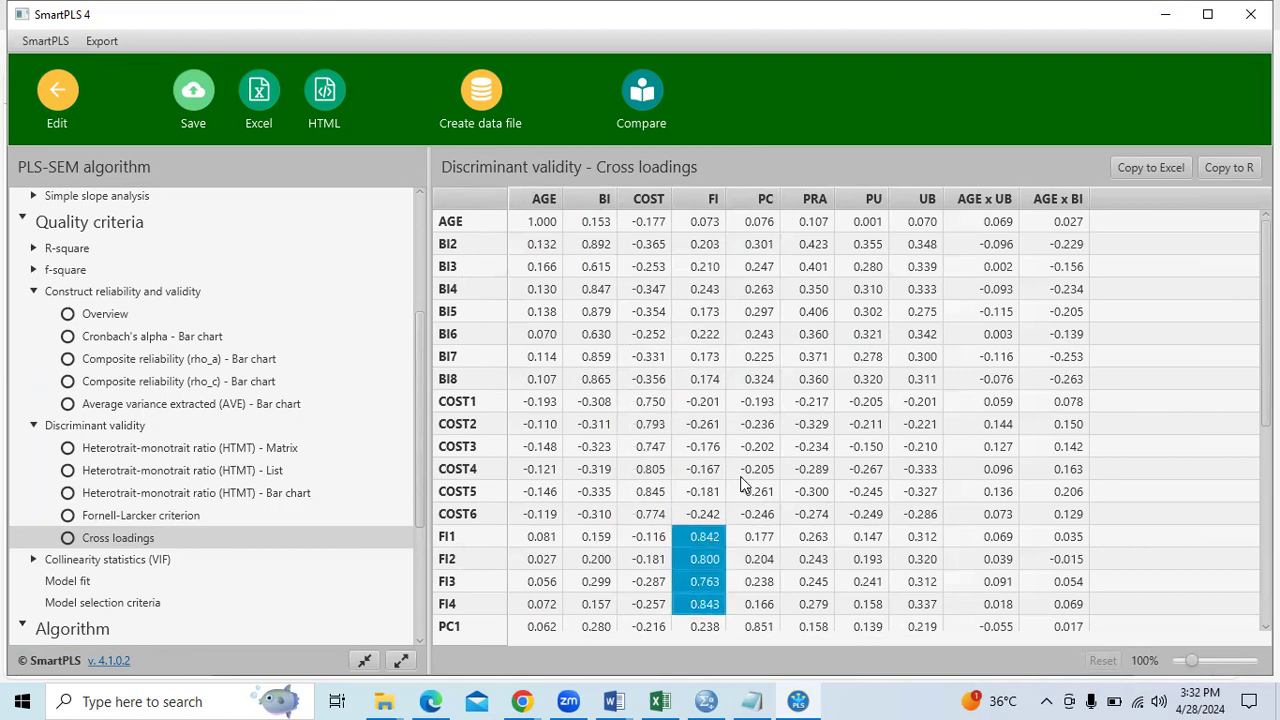
scroll(748, 490, down, 4)
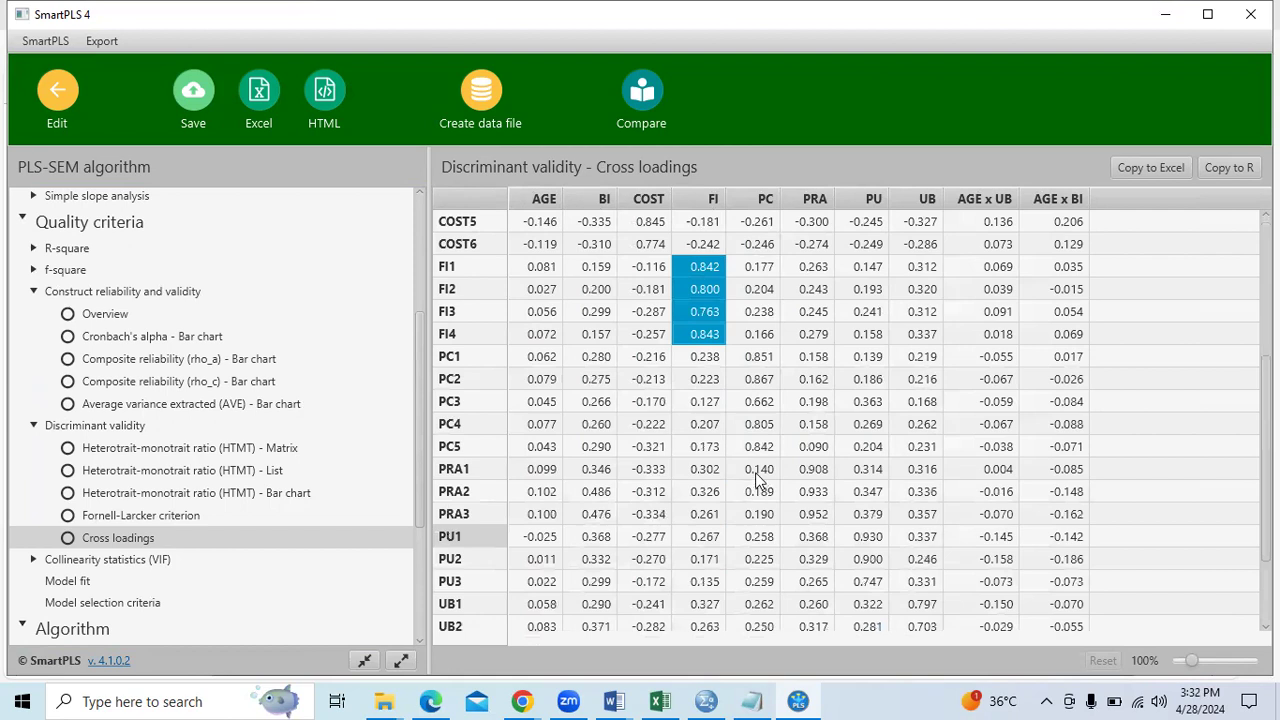
scroll(352, 366, down, 3)
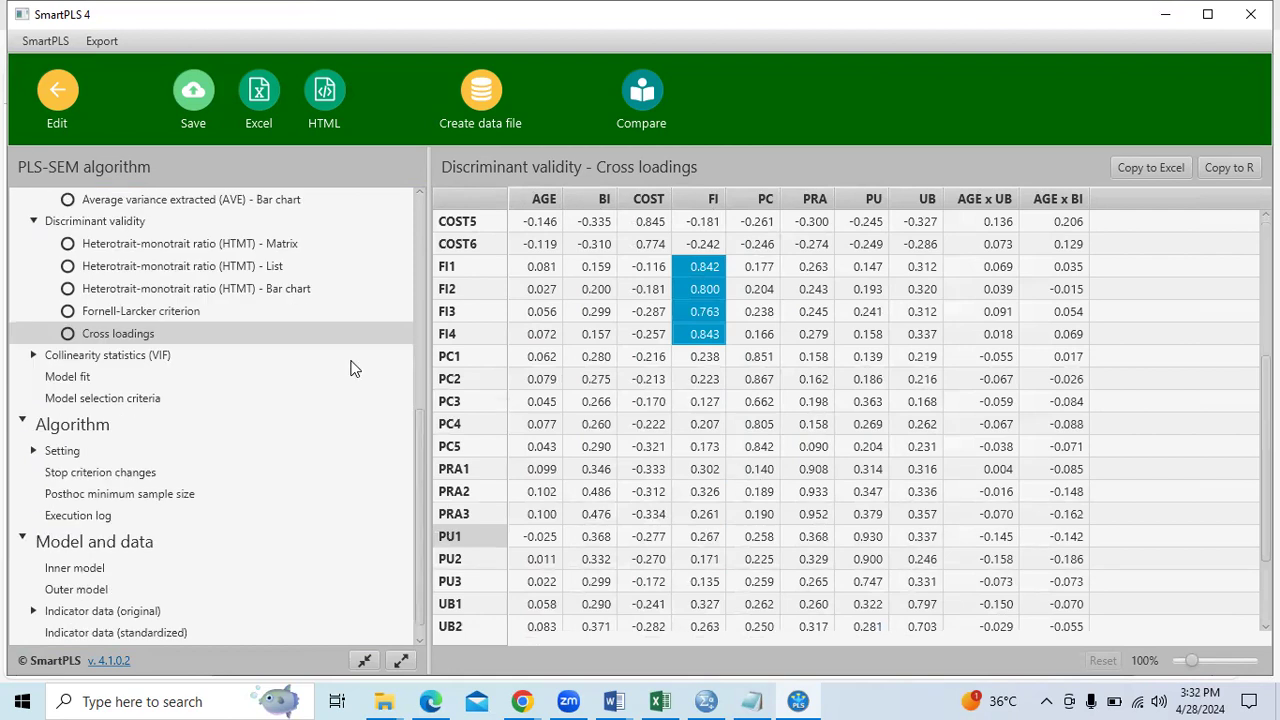
View the inner model and outer model specification tables under Model and data
scroll(352, 369, down, 1)
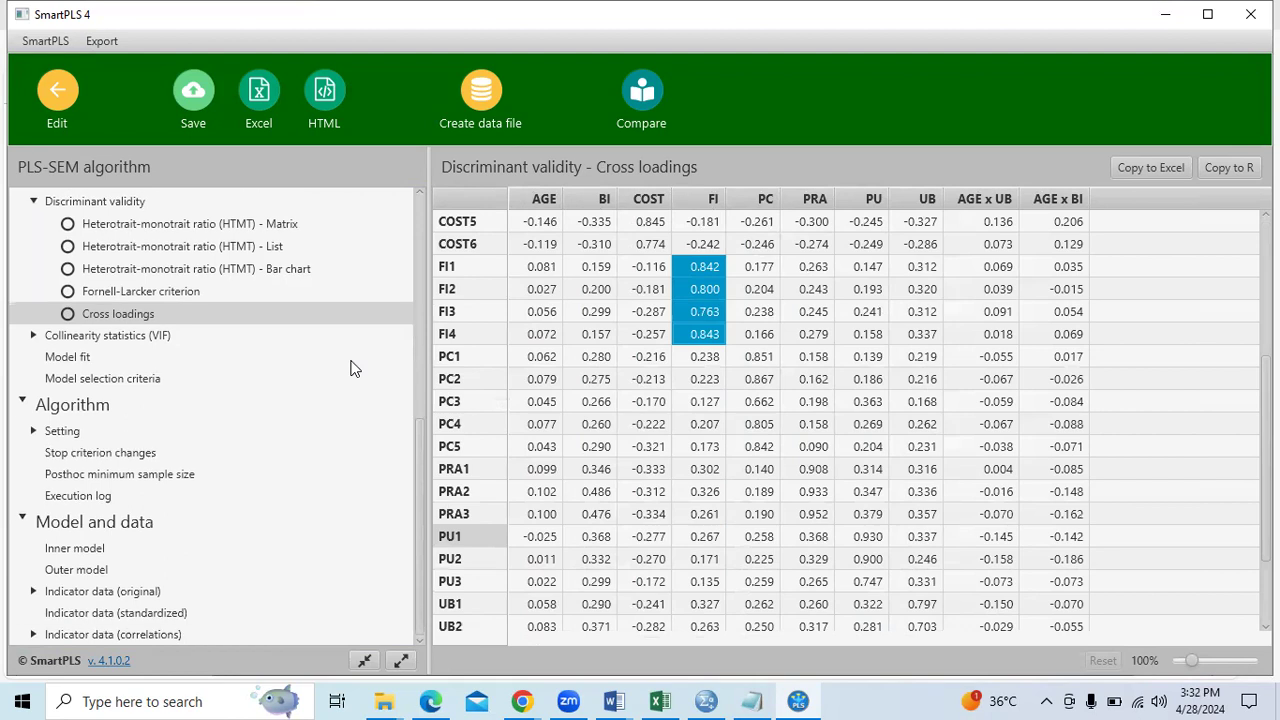
click(86, 552)
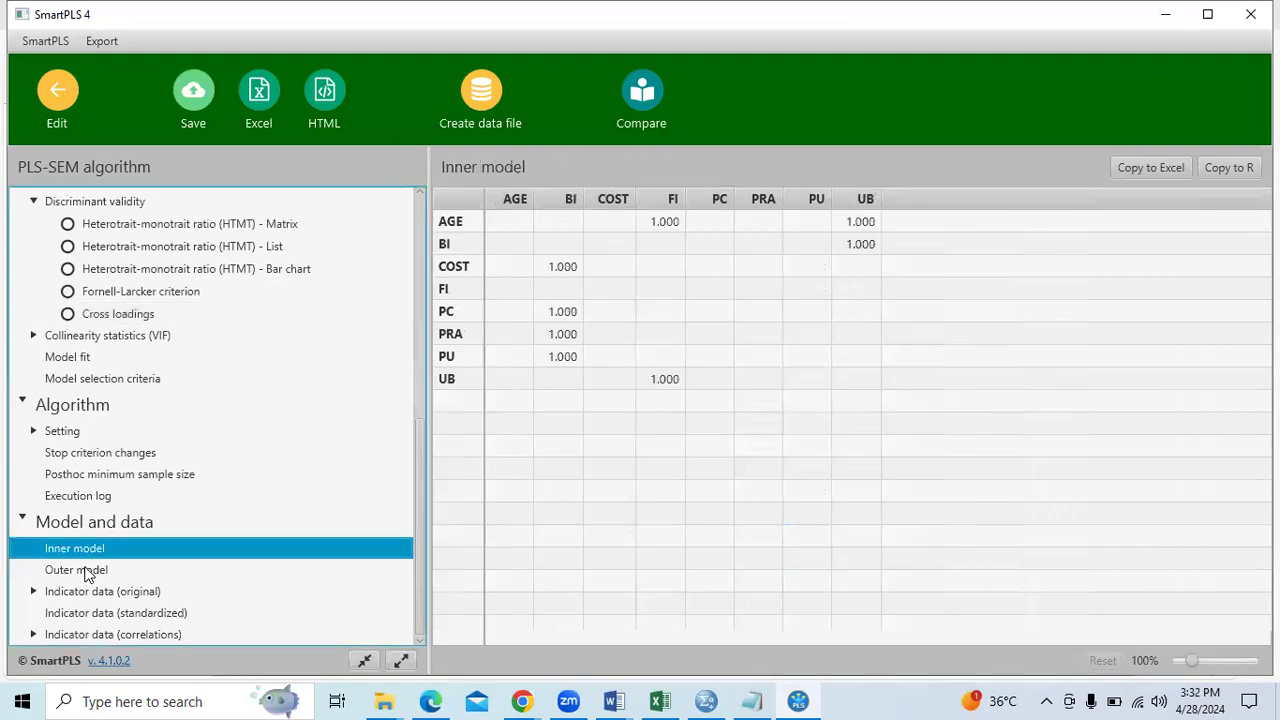
click(88, 572)
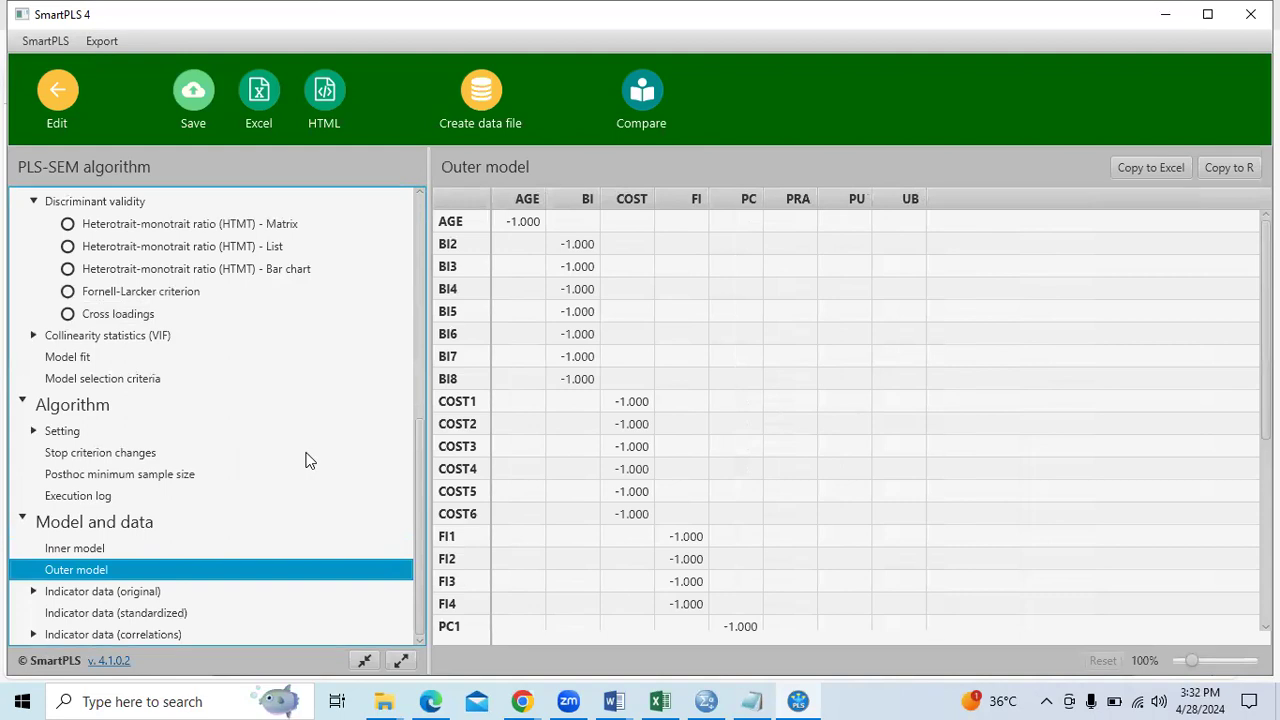
View the bar charts of Cronbach's alpha and composite reliability, both rho_a and rho_c, for the constructs
scroll(306, 460, up, 3)
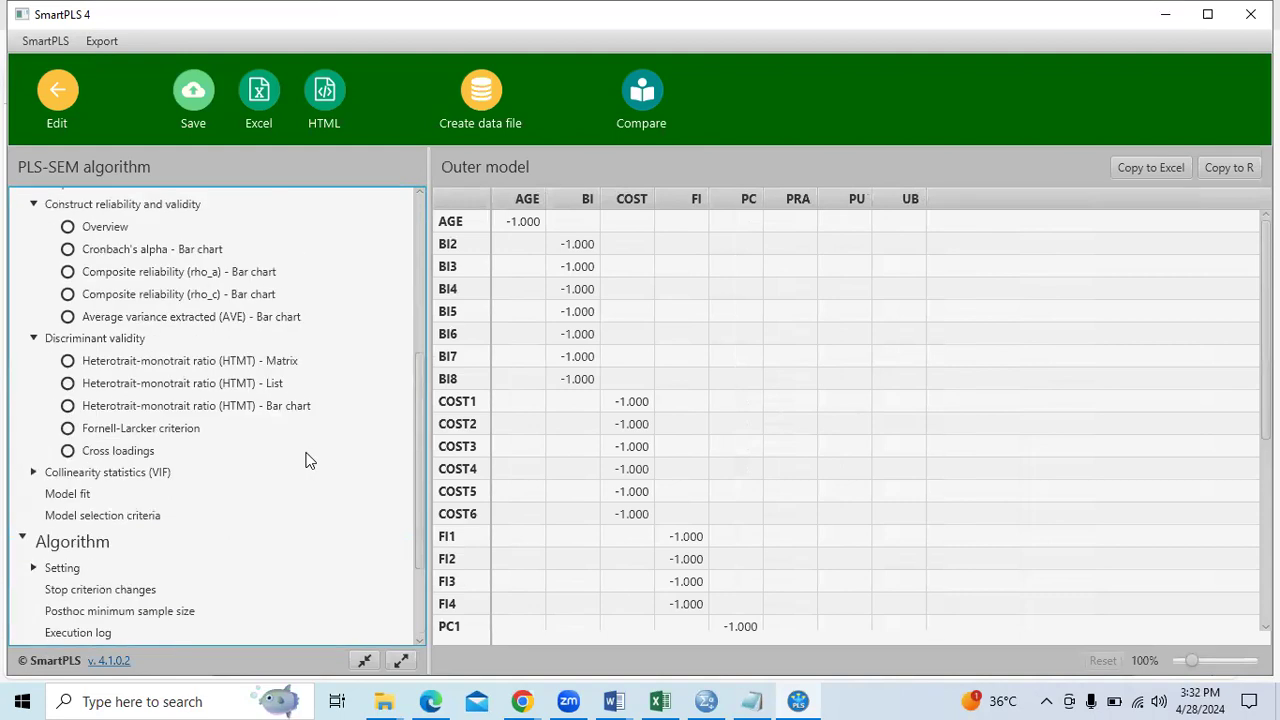
click(169, 288)
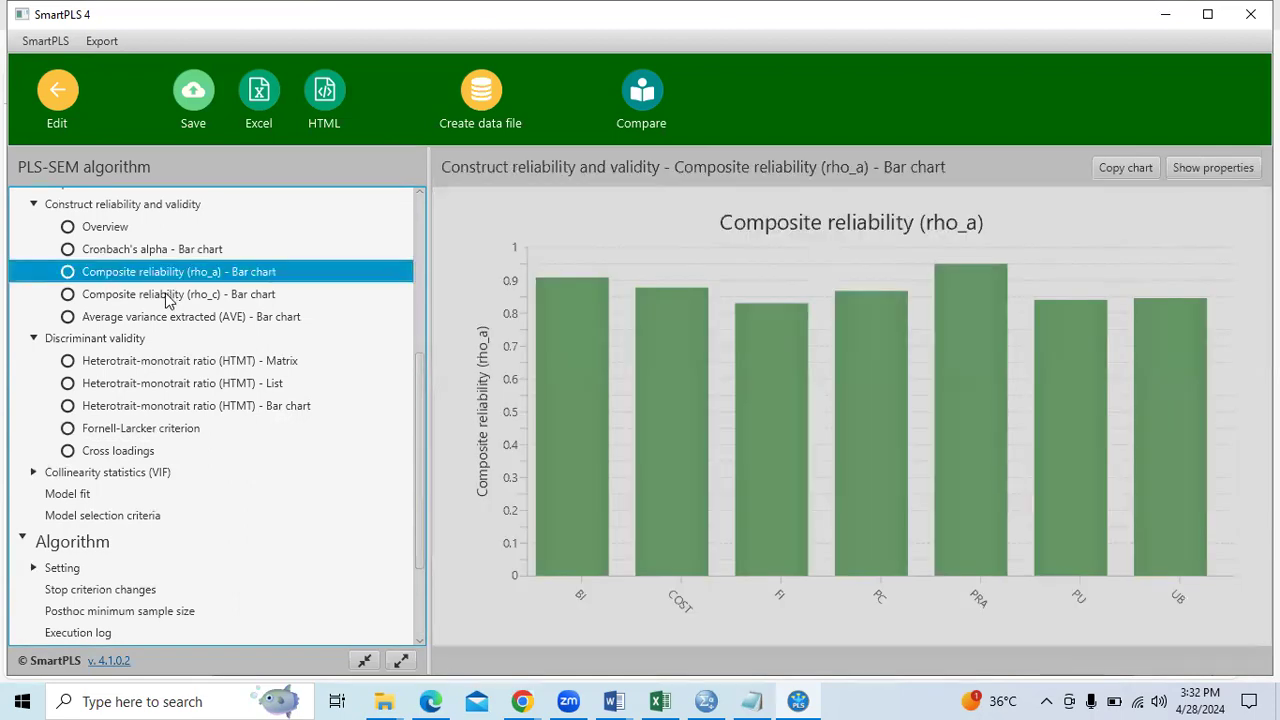
click(168, 297)
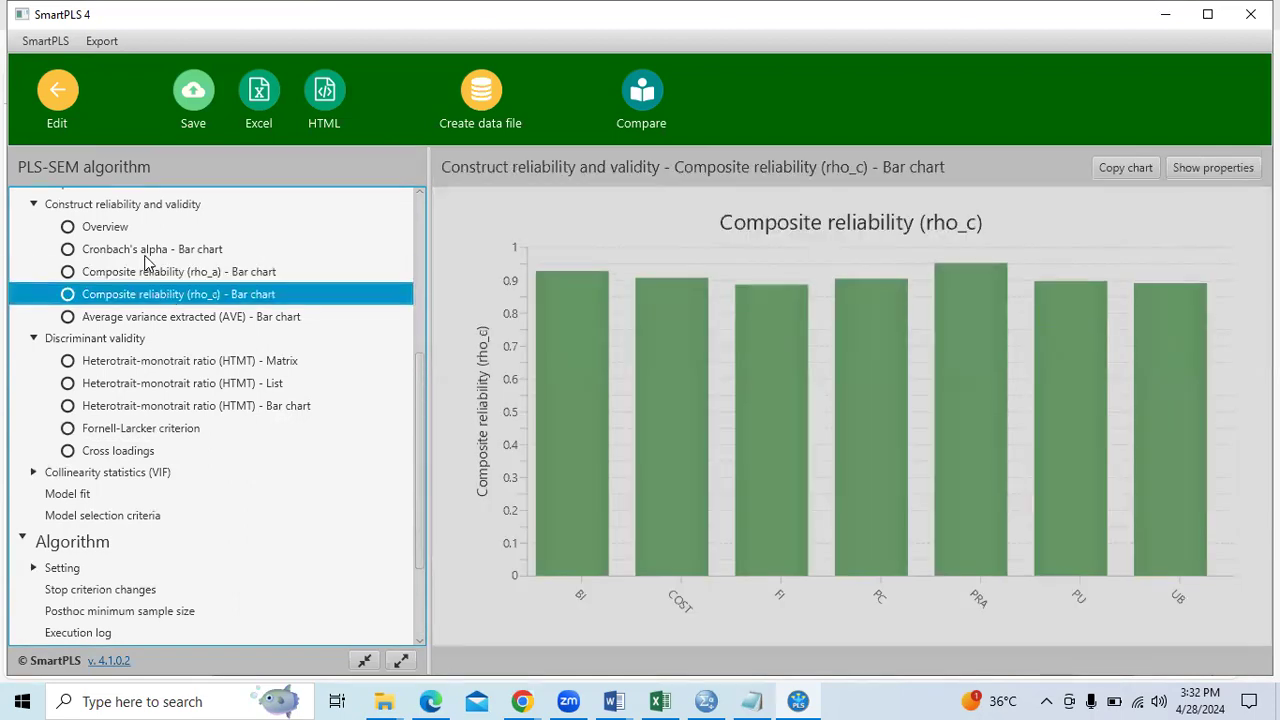
click(145, 257)
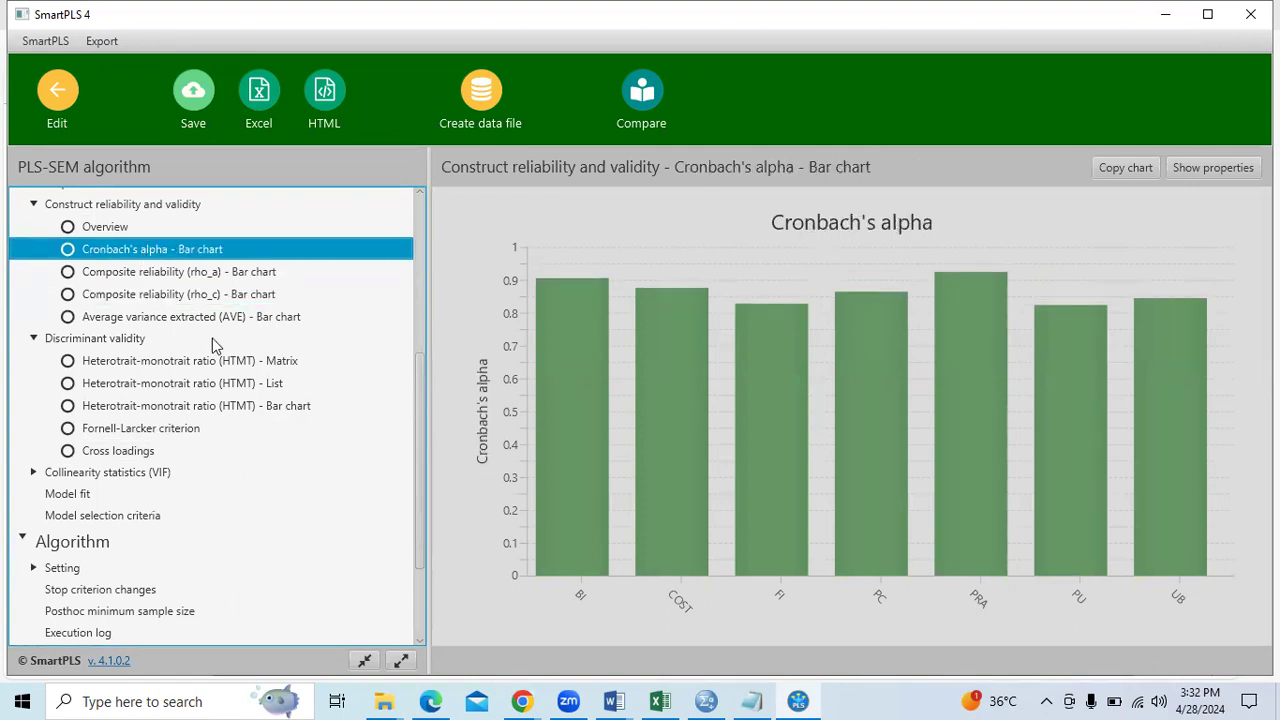
key(Down)
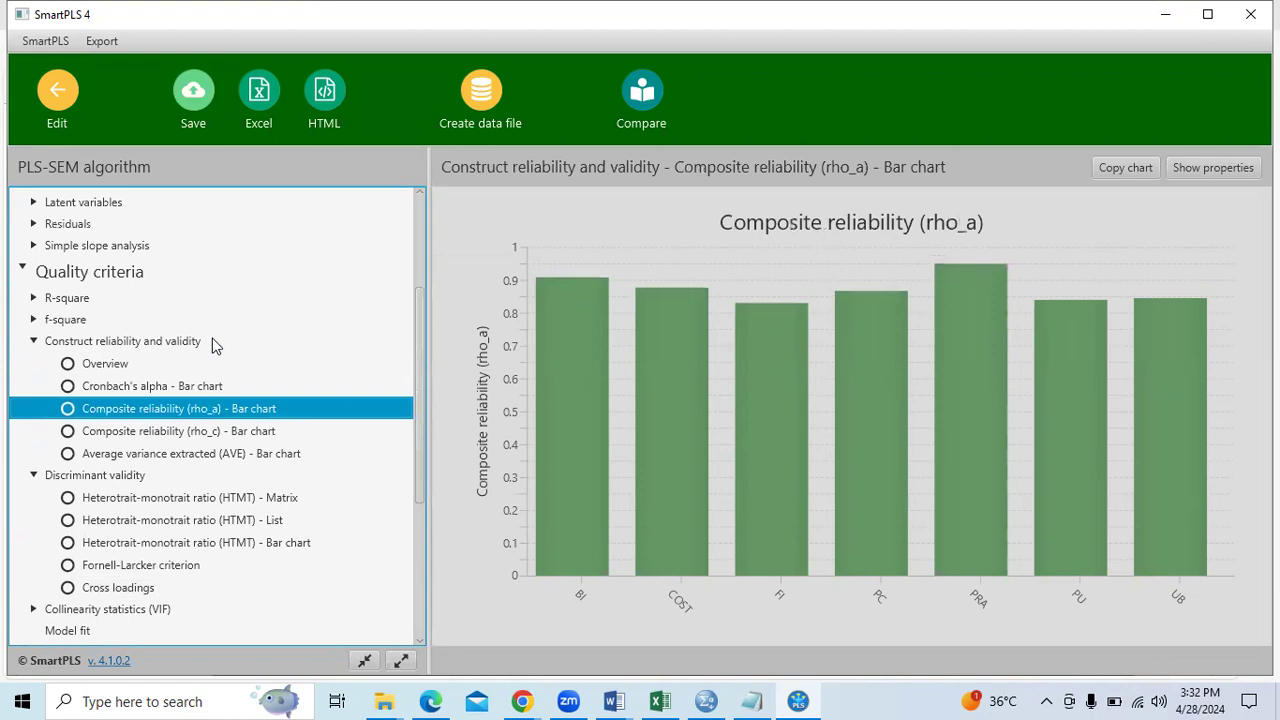
Expand the R-square and f-square result groups under Quality criteria
scroll(212, 342, up, 3)
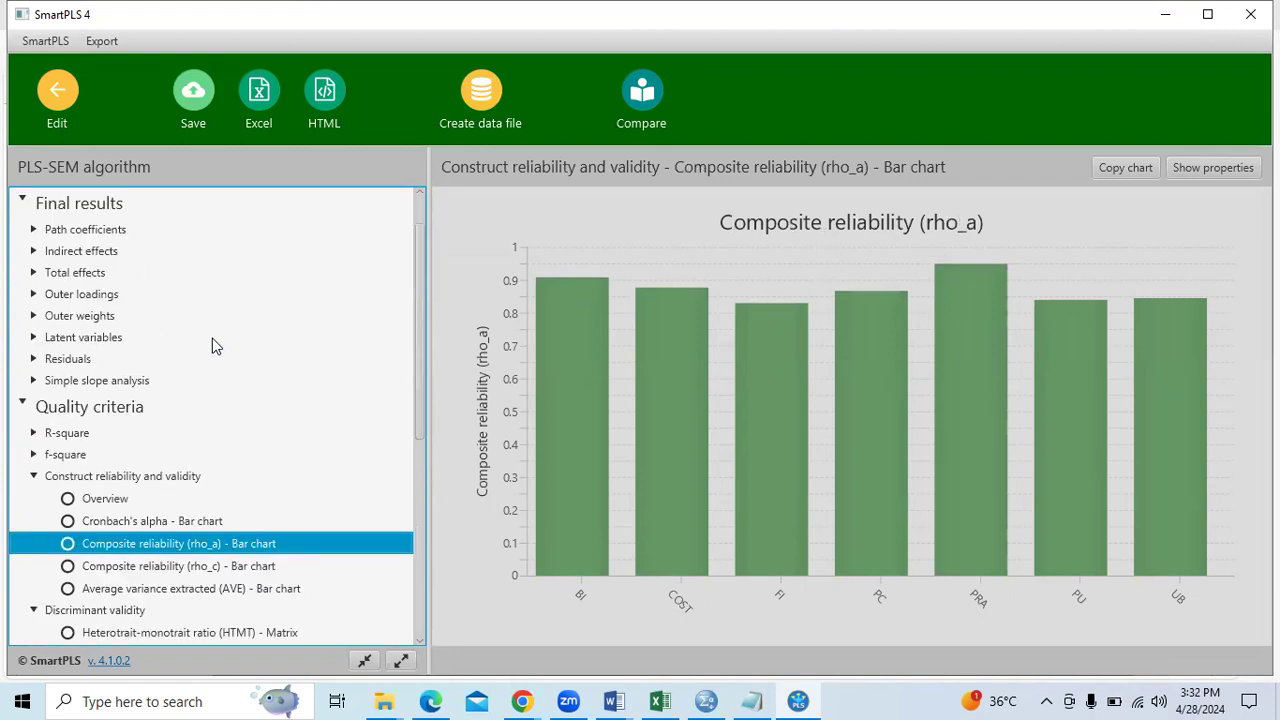
scroll(212, 346, down, 3)
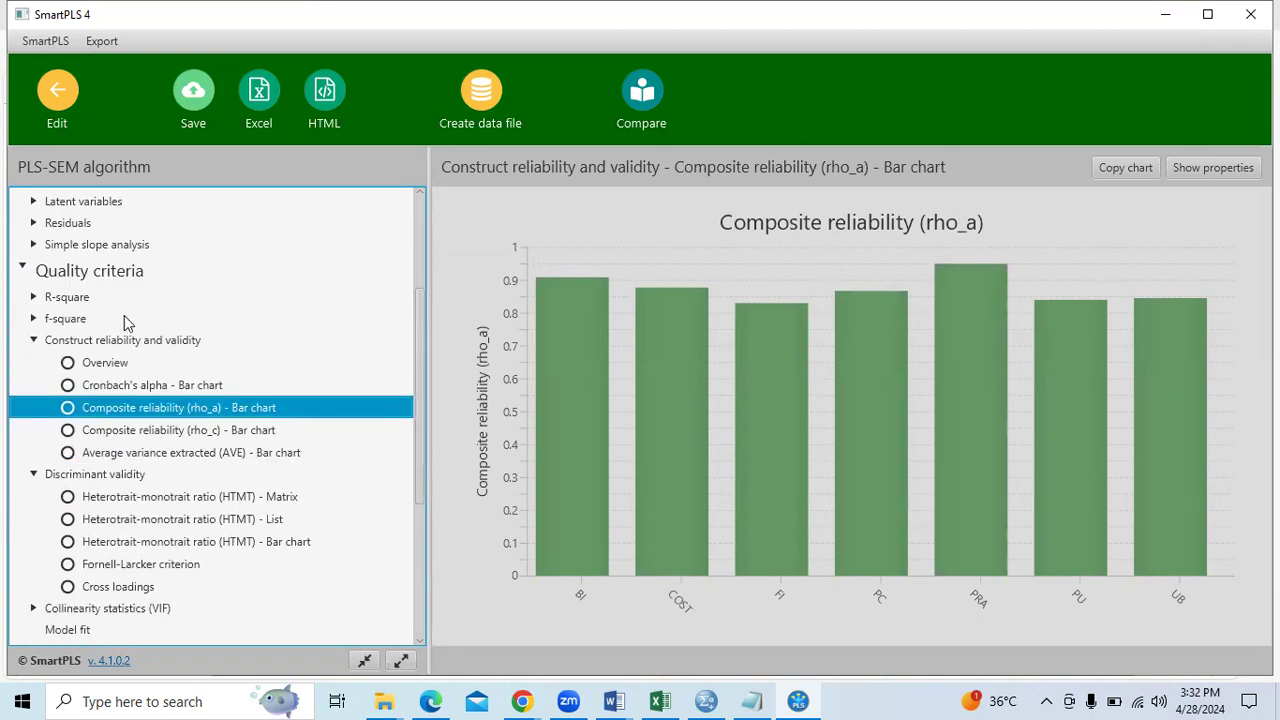
click(34, 297)
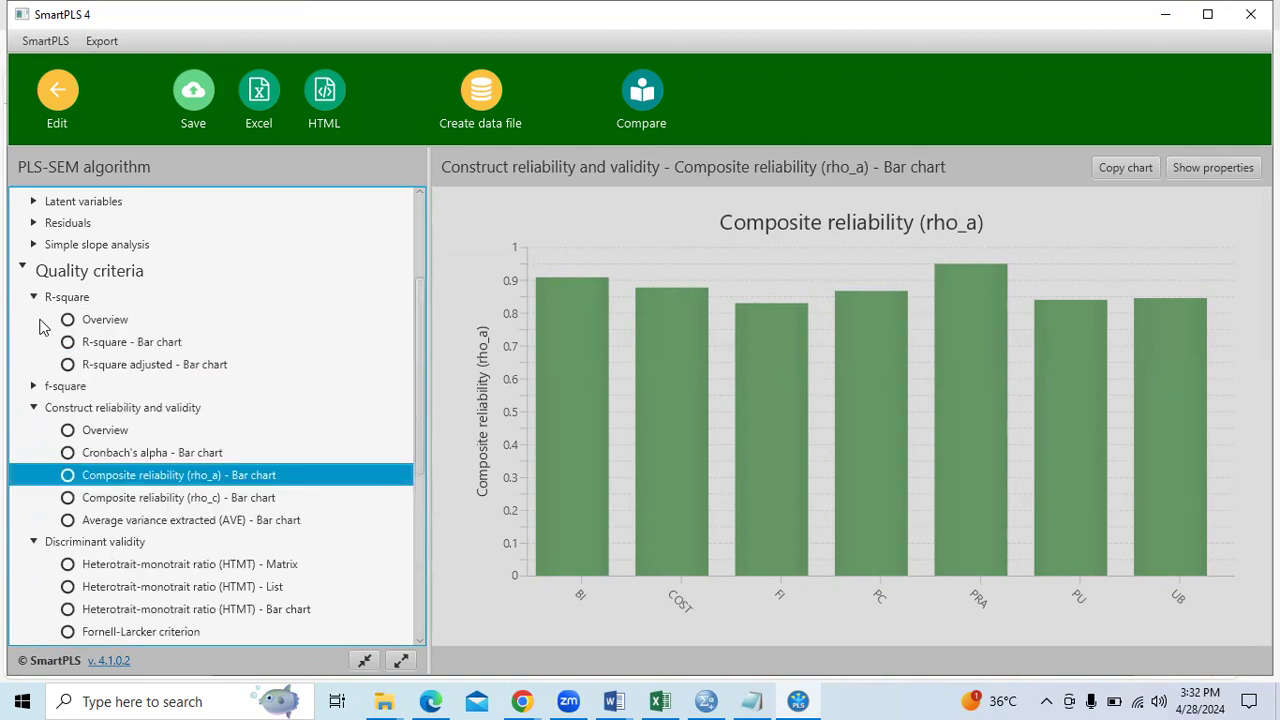
click(33, 386)
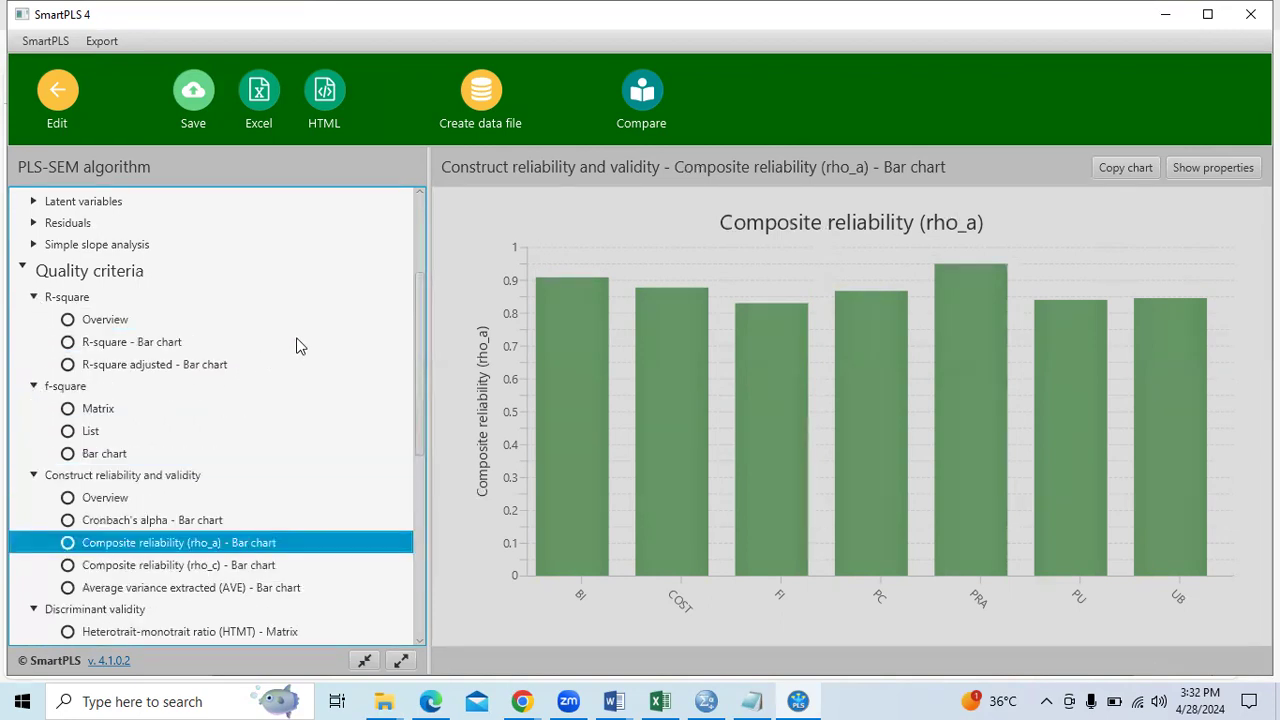
View the average variance extracted bar chart, and review the outer model VIF list through AGE x BI
scroll(297, 346, down, 3)
scroll(297, 346, down, 2)
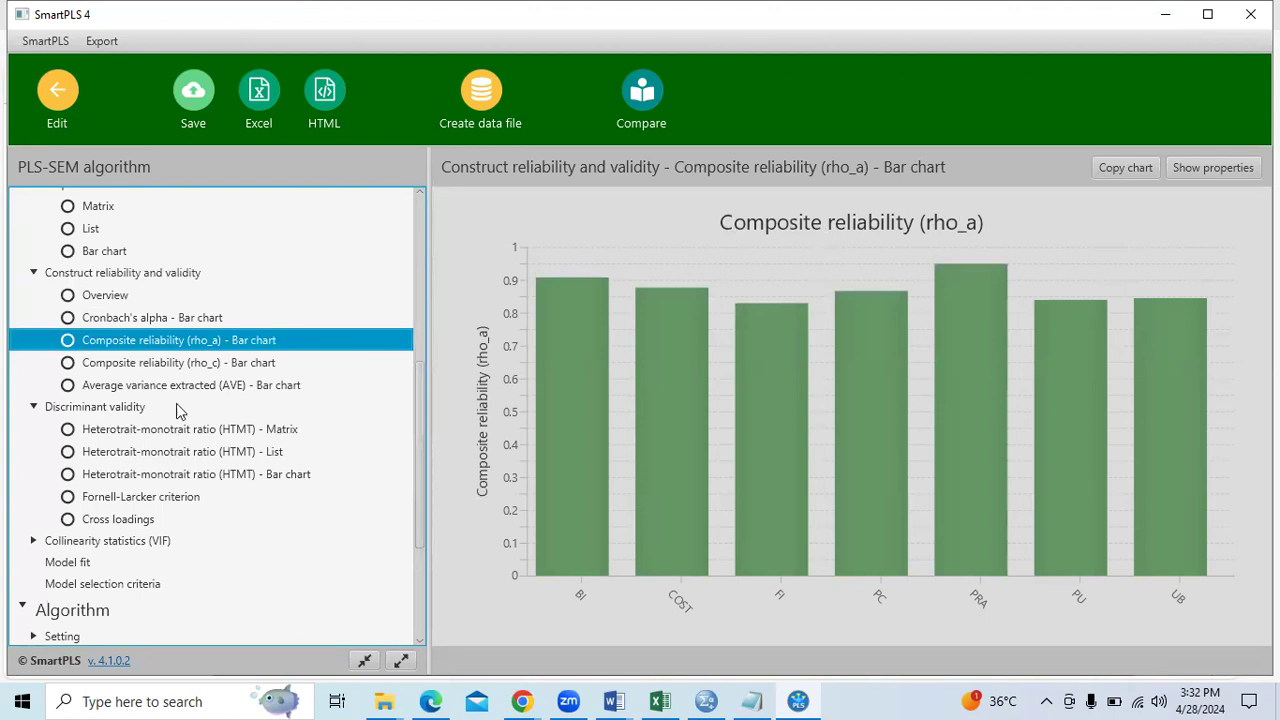
click(268, 384)
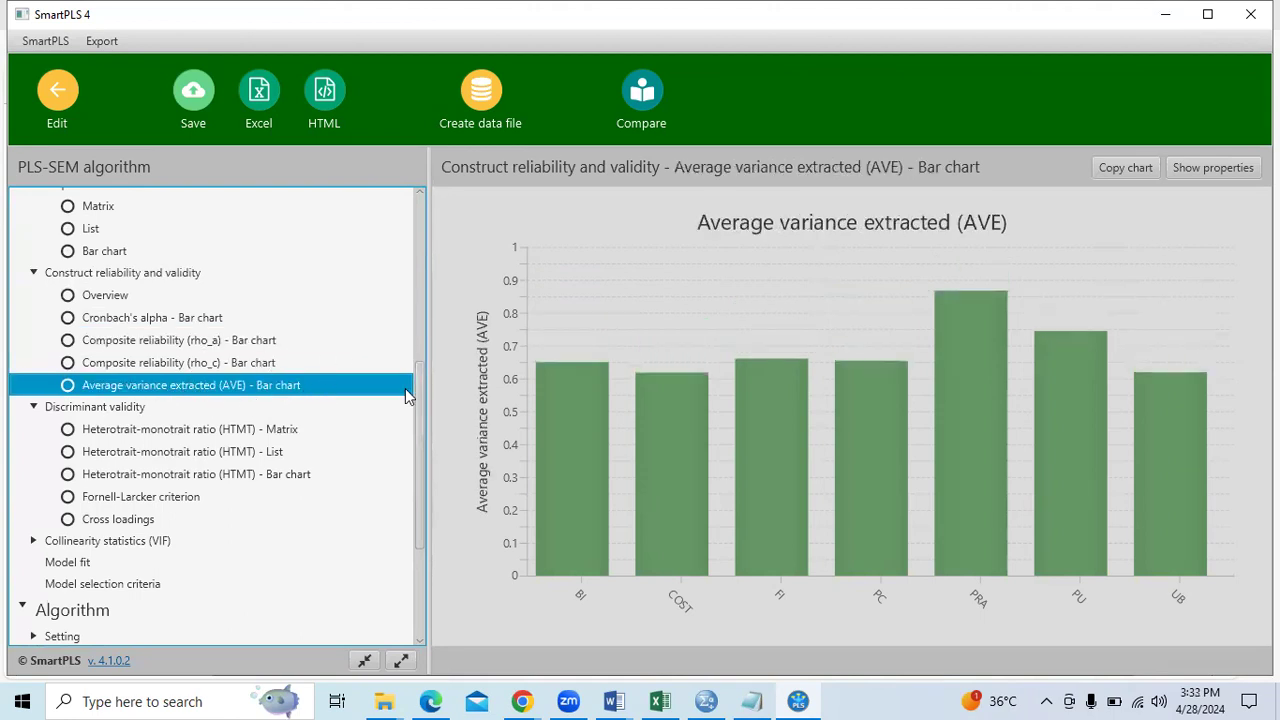
scroll(366, 358, down, 5)
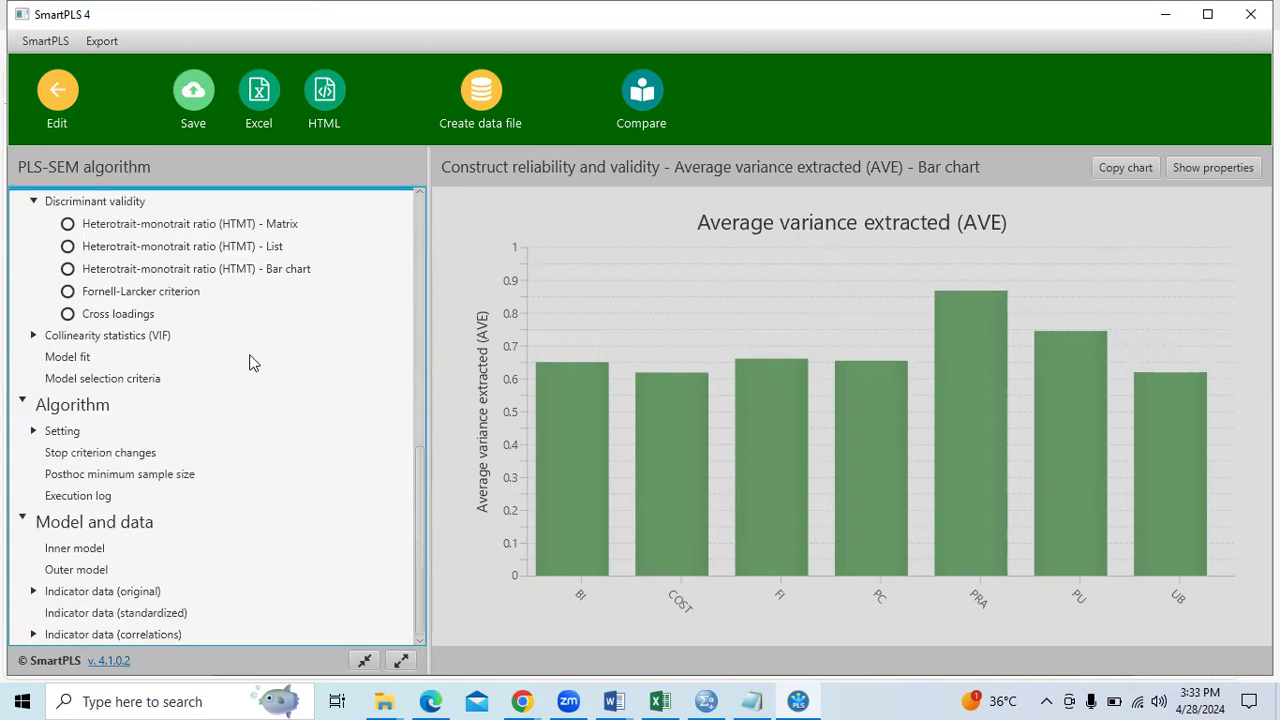
click(64, 343)
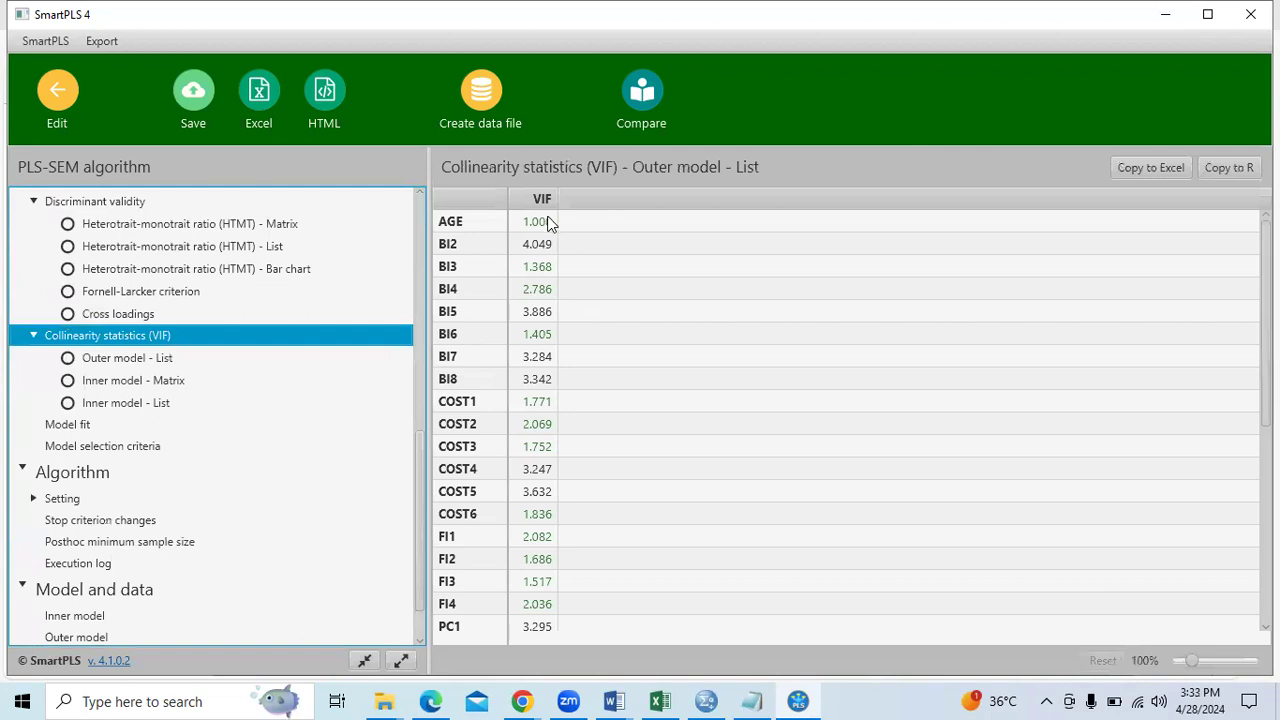
scroll(546, 508, down, 5)
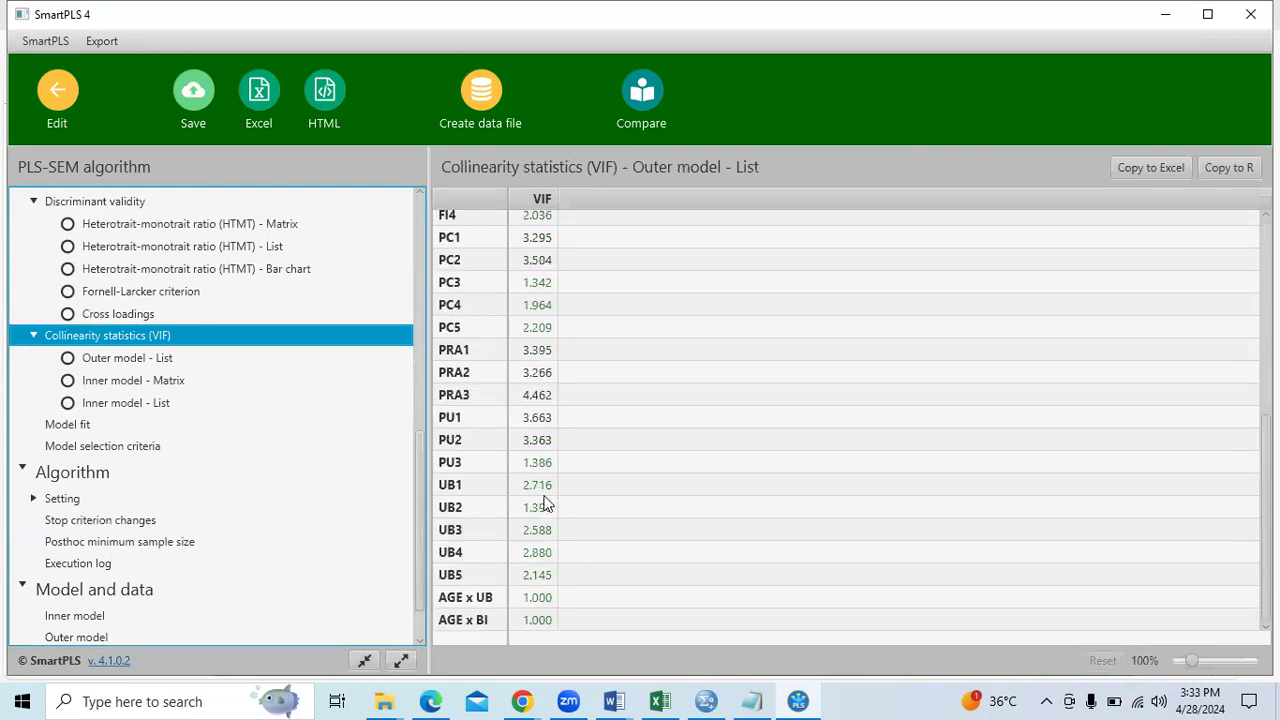
Switch to the thesis PDF in Edge and examine the composite reliability and average variance extracted columns of Table 3
click(447, 700)
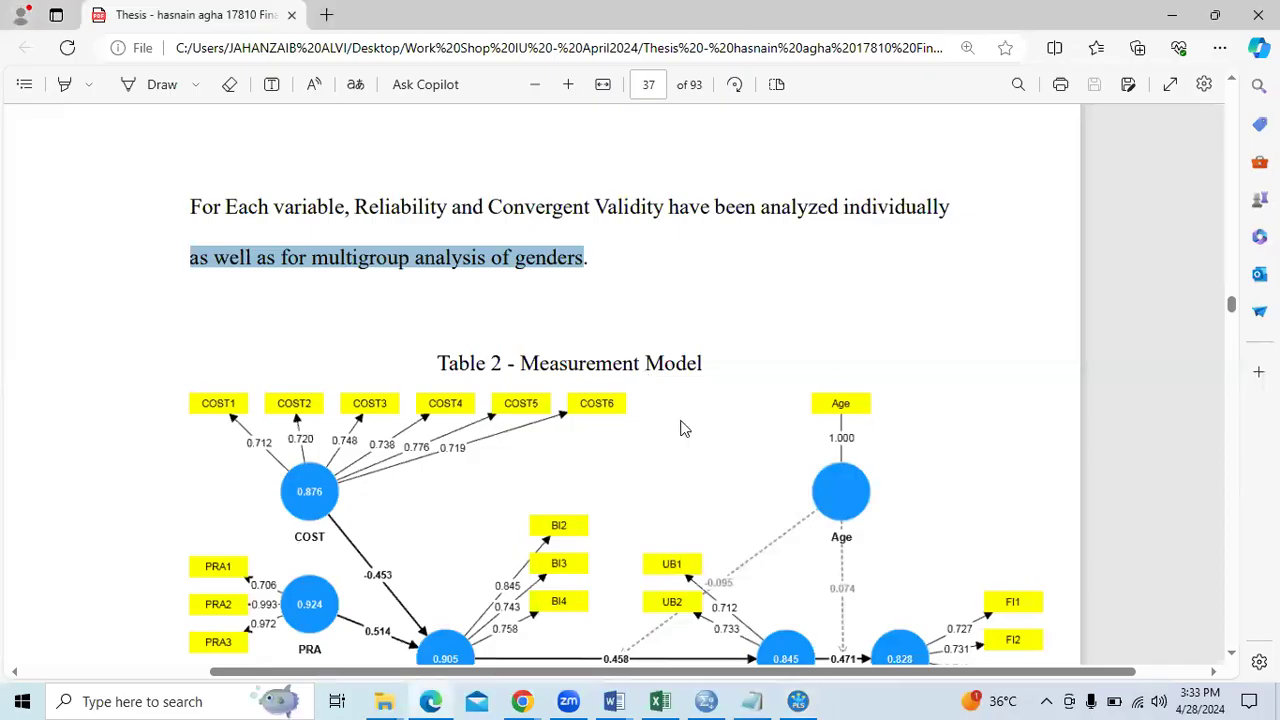
scroll(997, 318, down, 1)
scroll(997, 318, down, 10)
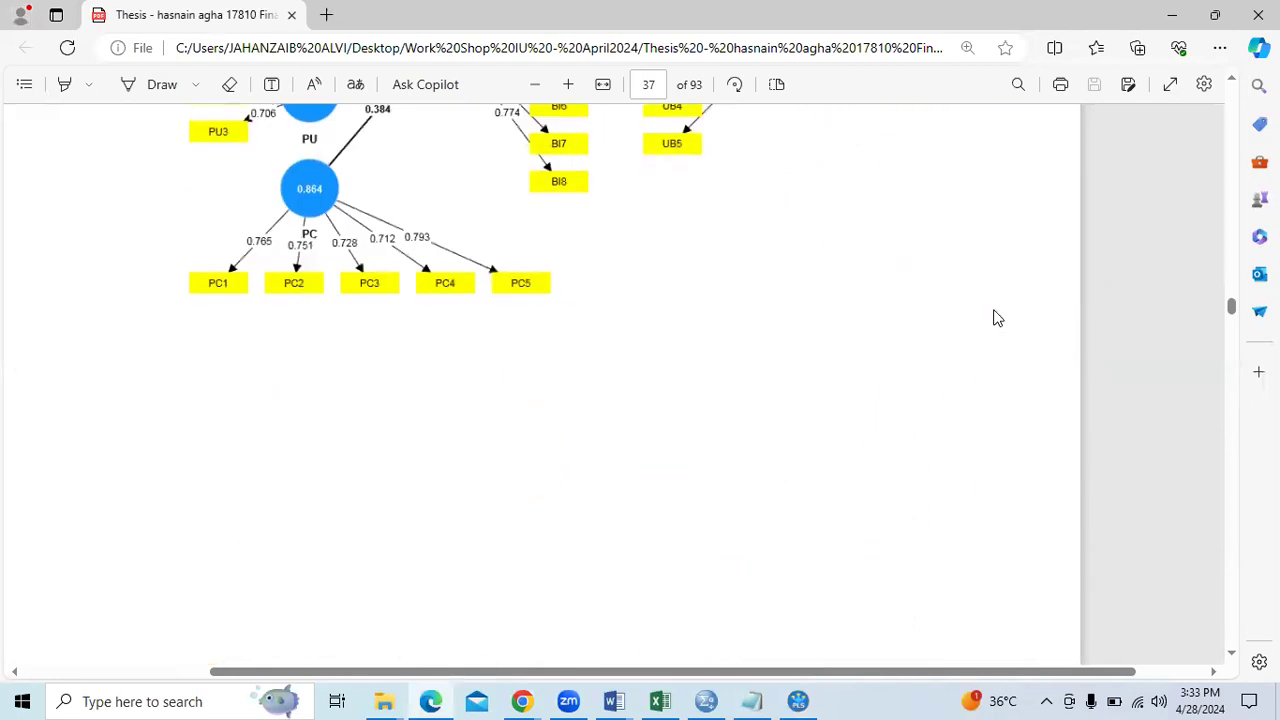
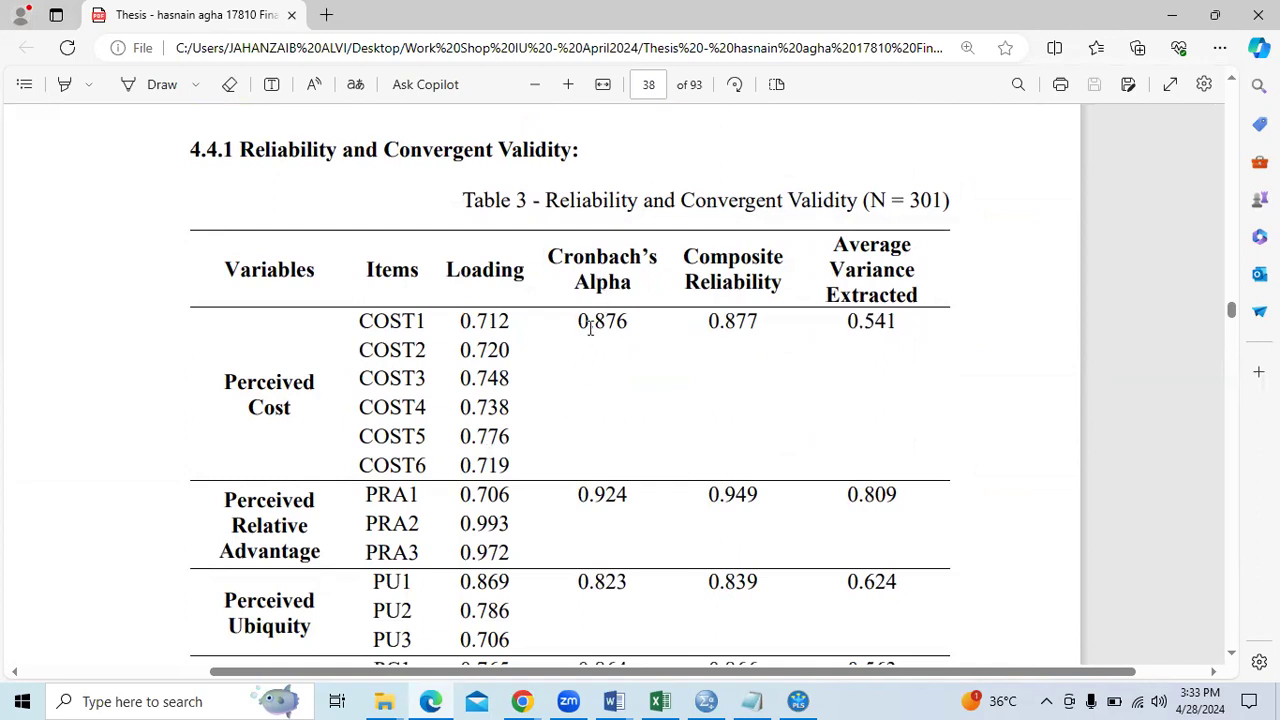
drag(711, 321, 757, 322)
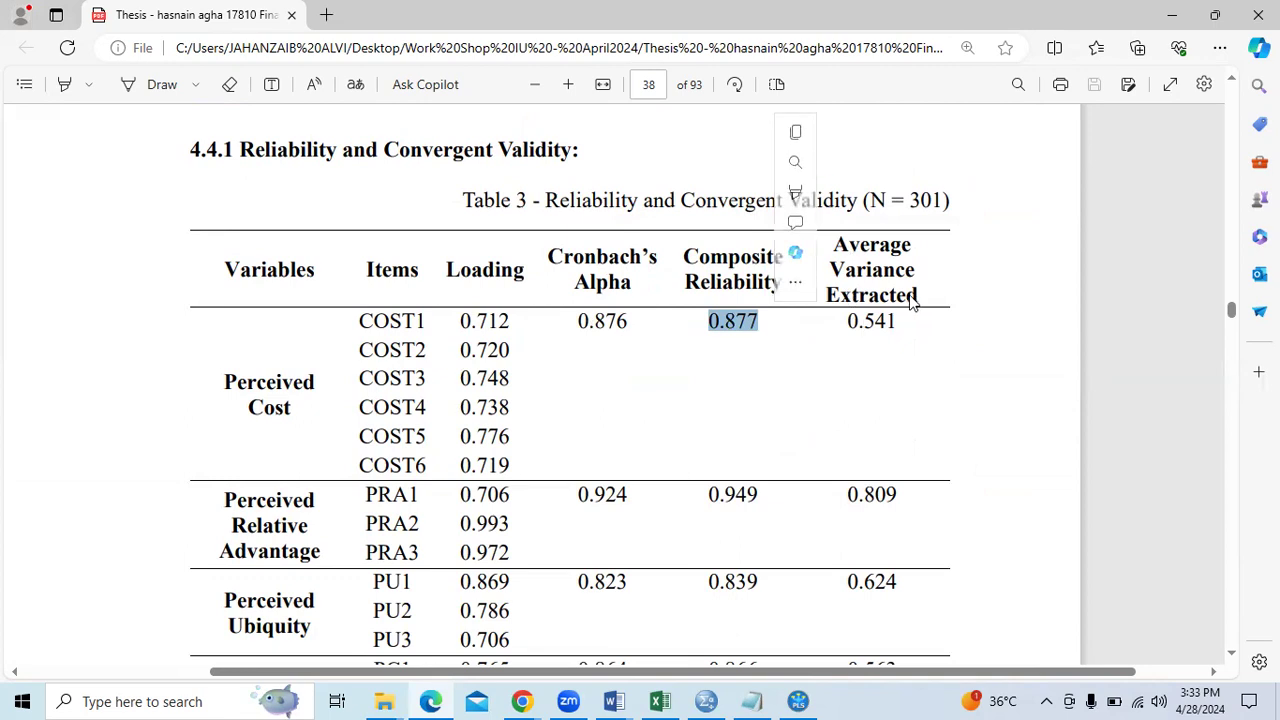
drag(836, 244, 924, 300)
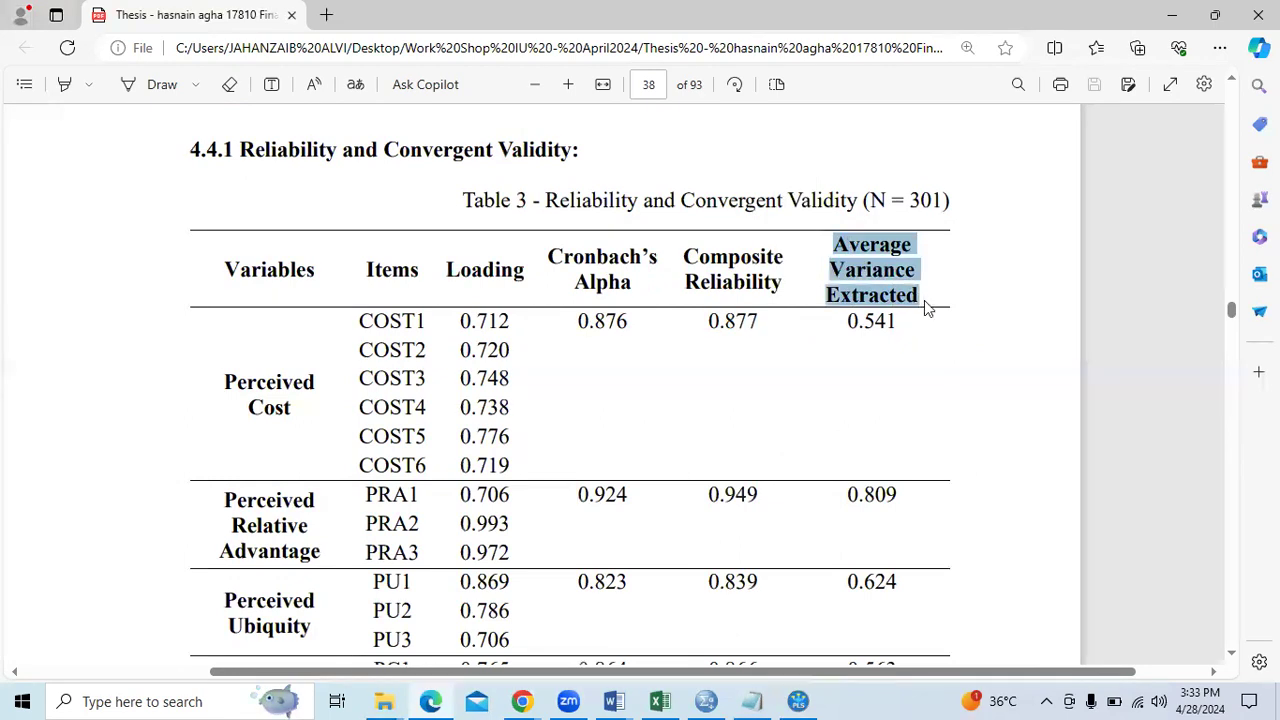
Return to SmartPLS and review the HTMT matrix under Discriminant validity
key(alt+Tab)
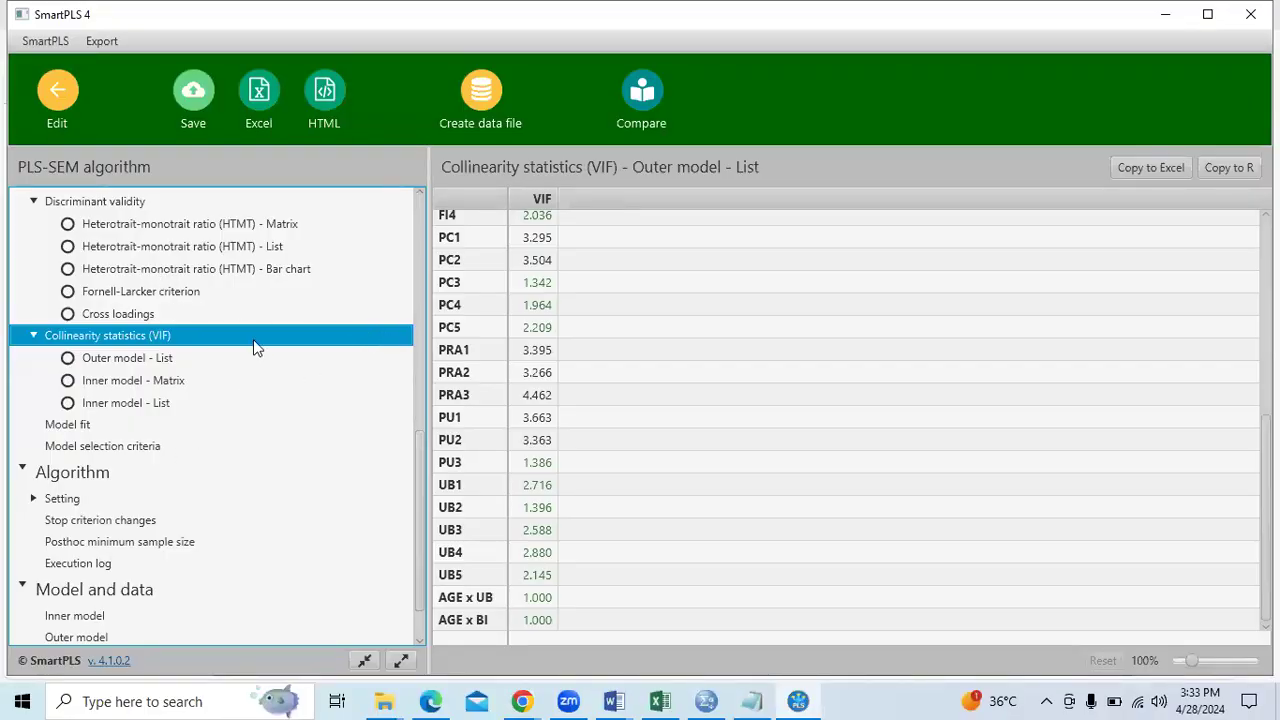
scroll(253, 339, up, 1)
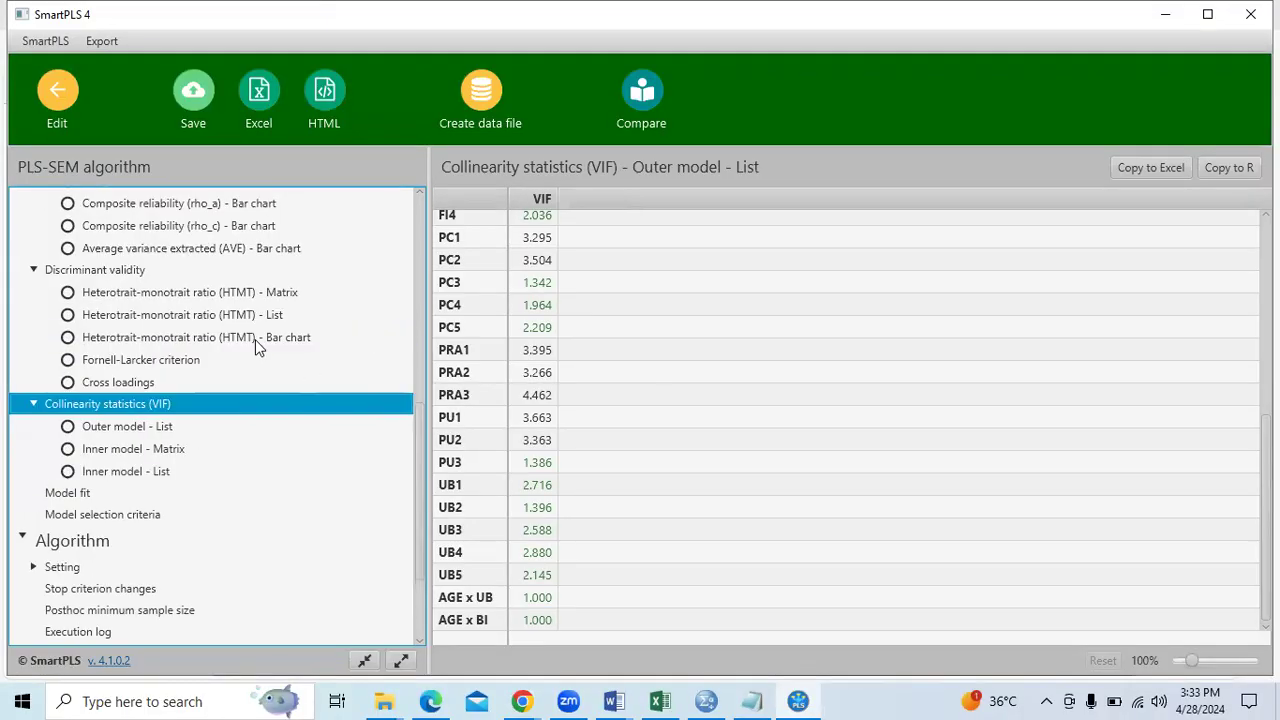
click(205, 293)
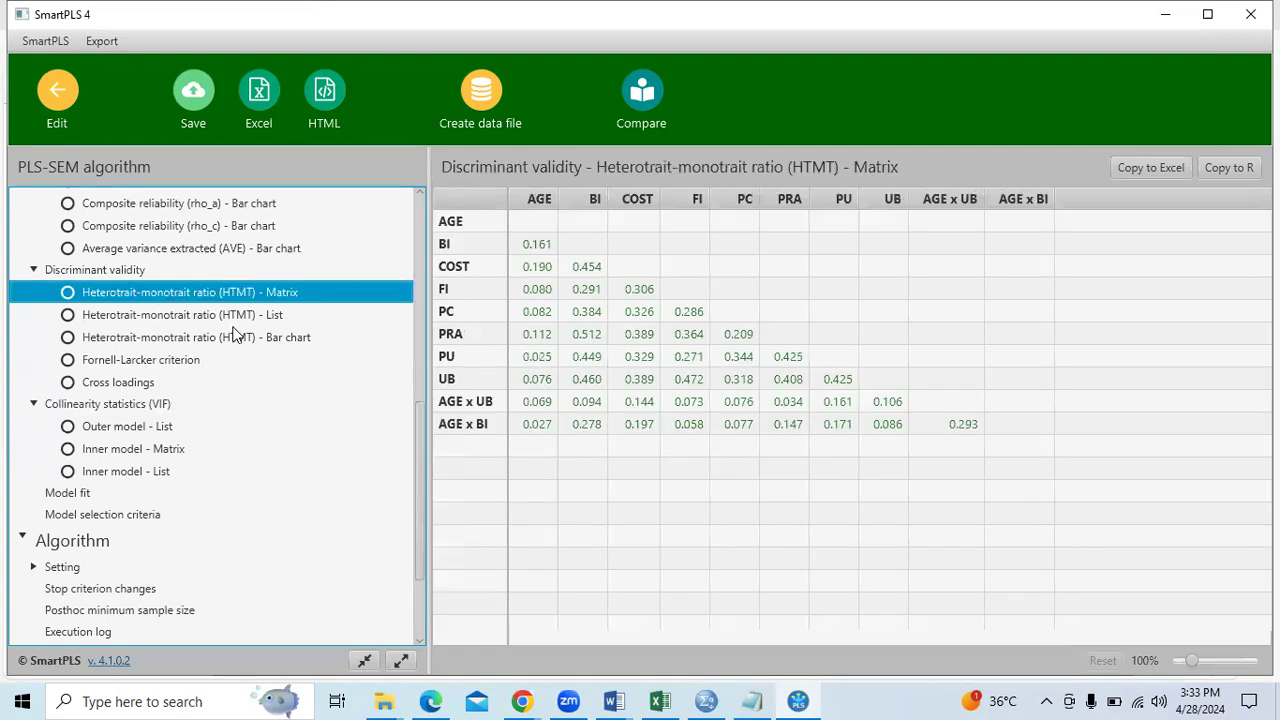
click(111, 272)
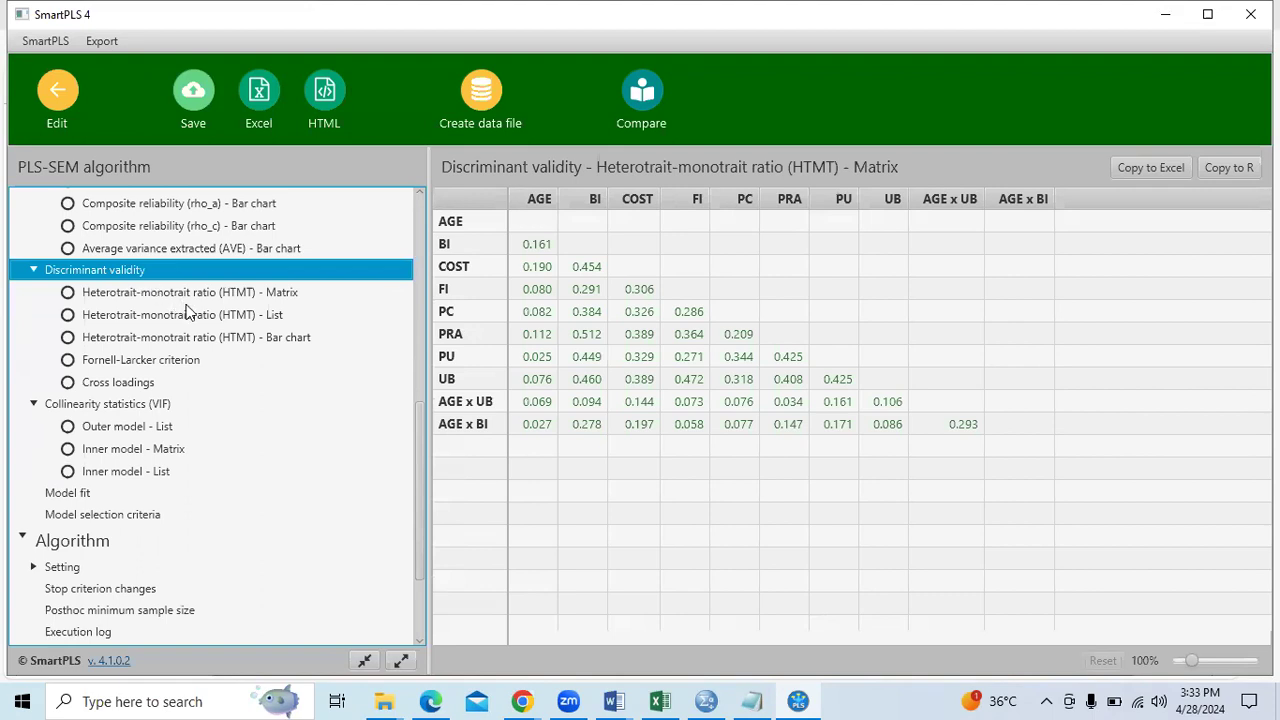
scroll(185, 312, up, 2)
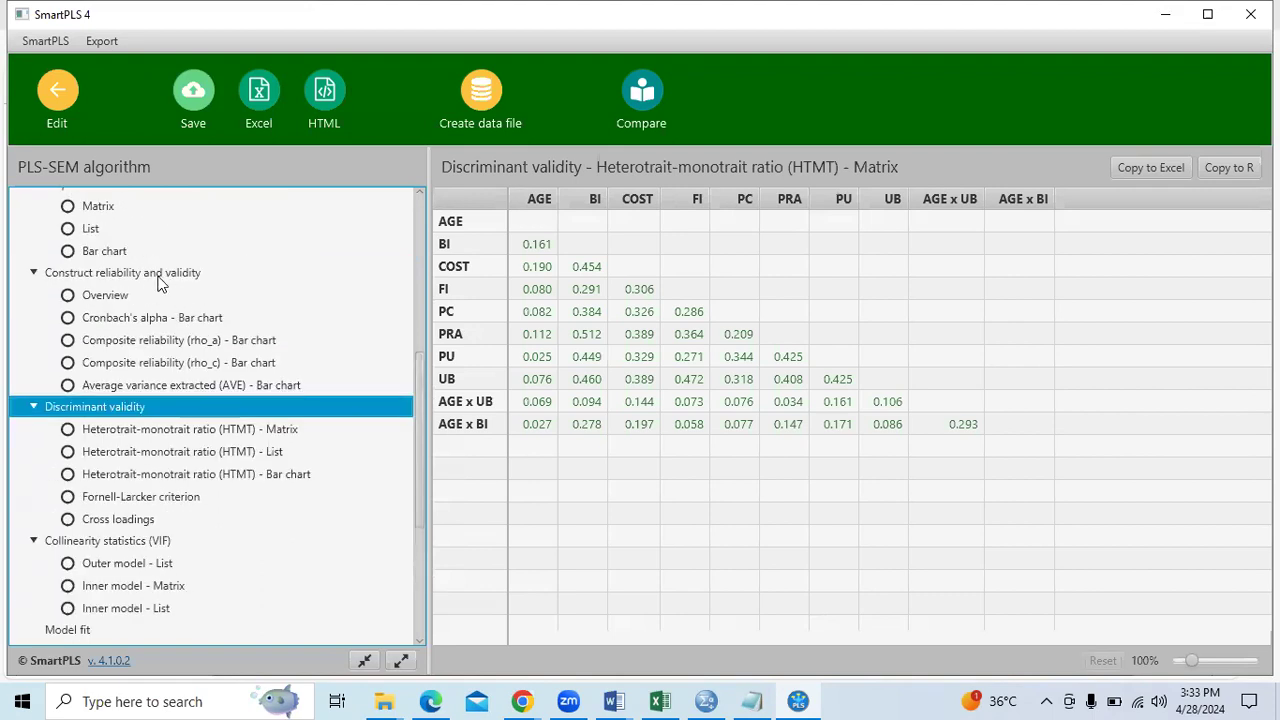
Open the construct reliability and validity overview and examine the composite reliability (rho_c) and AVE columns for BI through UB
click(154, 279)
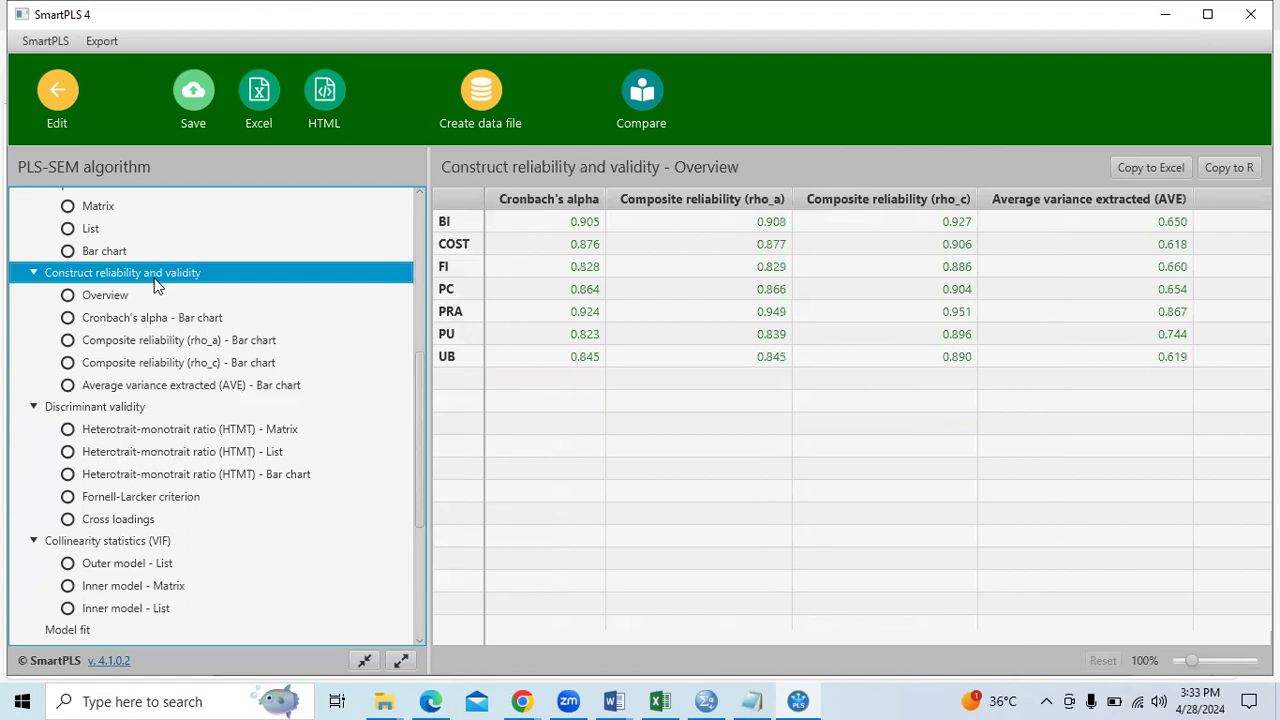
drag(1087, 221, 1093, 358)
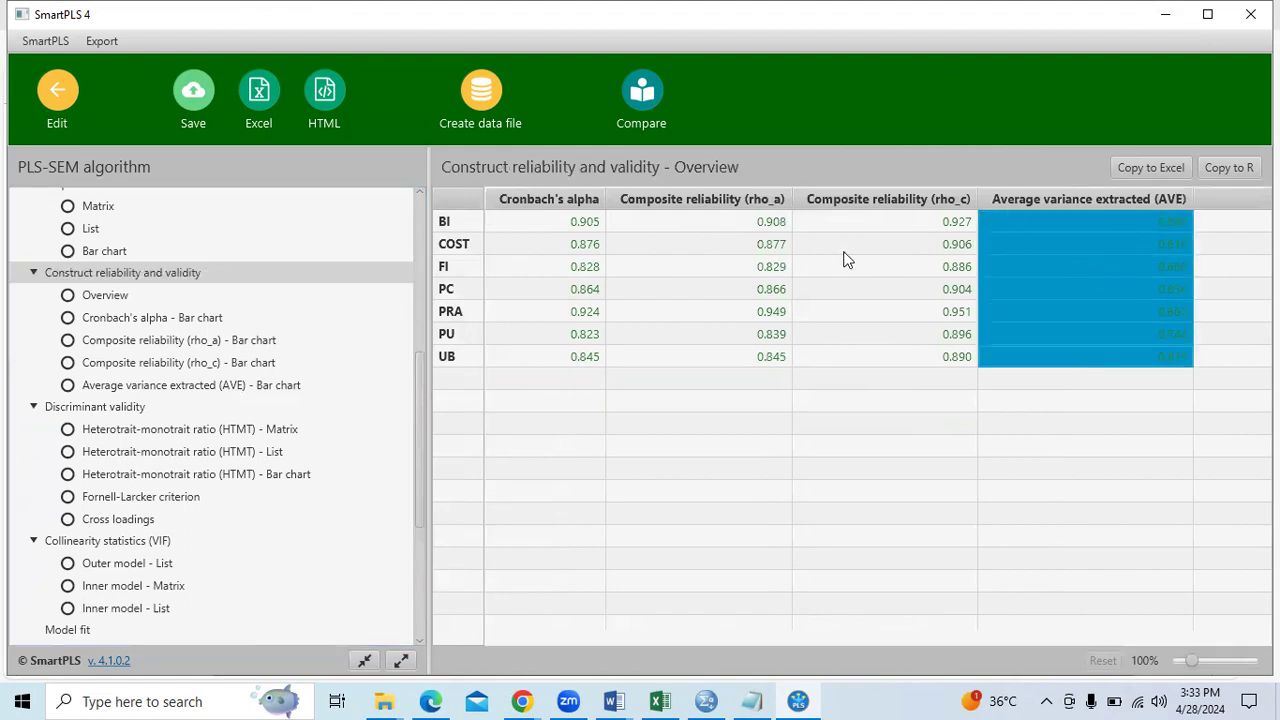
drag(948, 224, 948, 358)
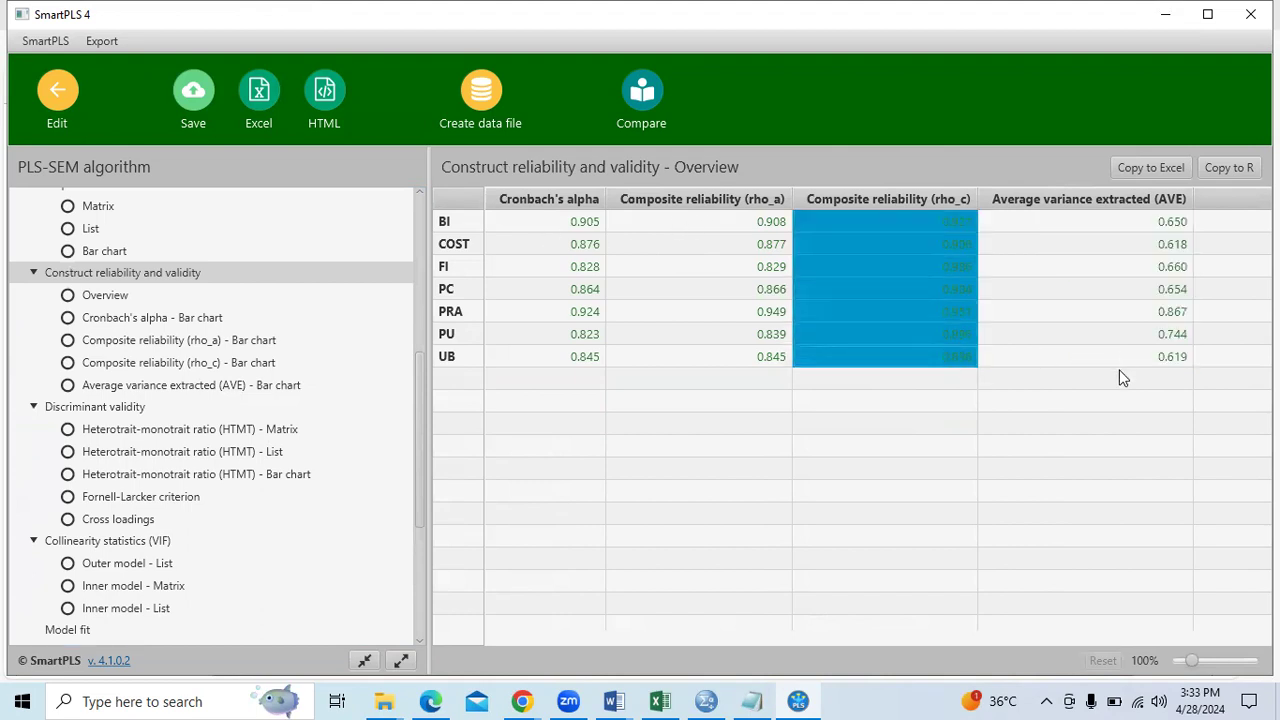
click(458, 202)
click(1025, 225)
drag(950, 224, 952, 360)
drag(1132, 228, 1146, 374)
Switch to the thesis PDF and examine Perceived Cost's composite reliability, average variance extracted and Cronbach's alpha in Table 3
key(alt+Tab)
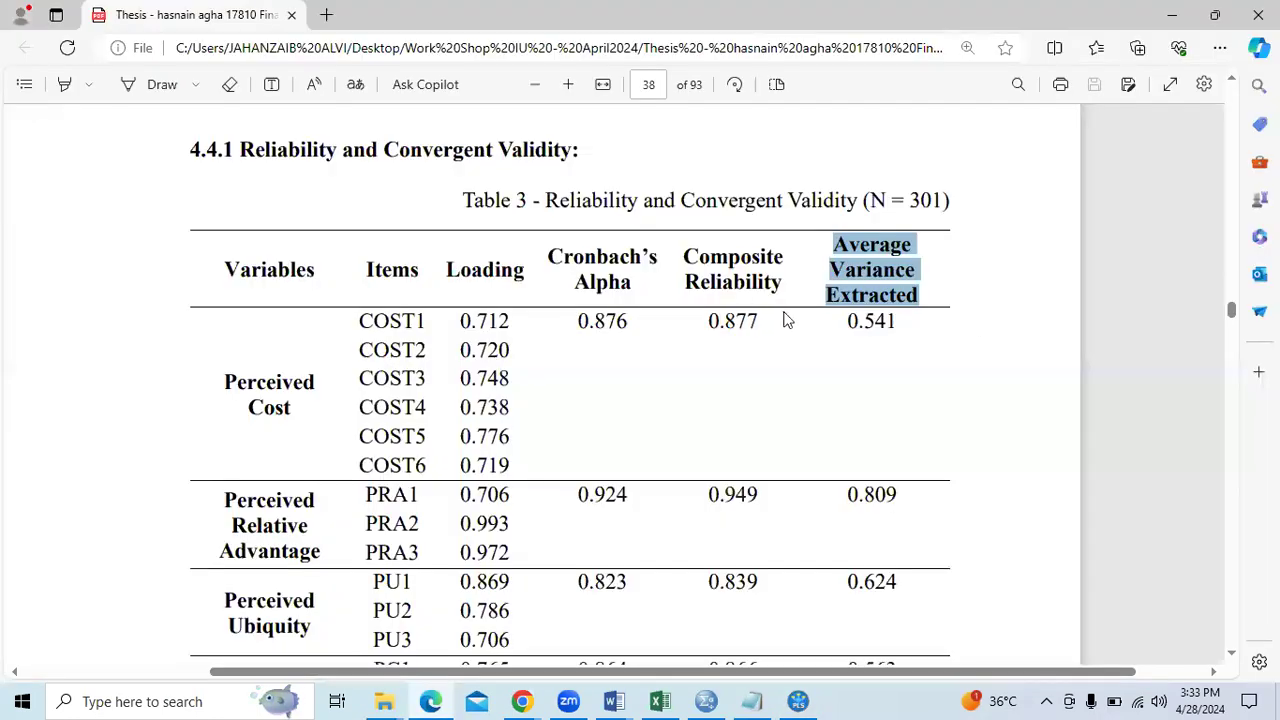
click(733, 280)
drag(702, 322, 770, 324)
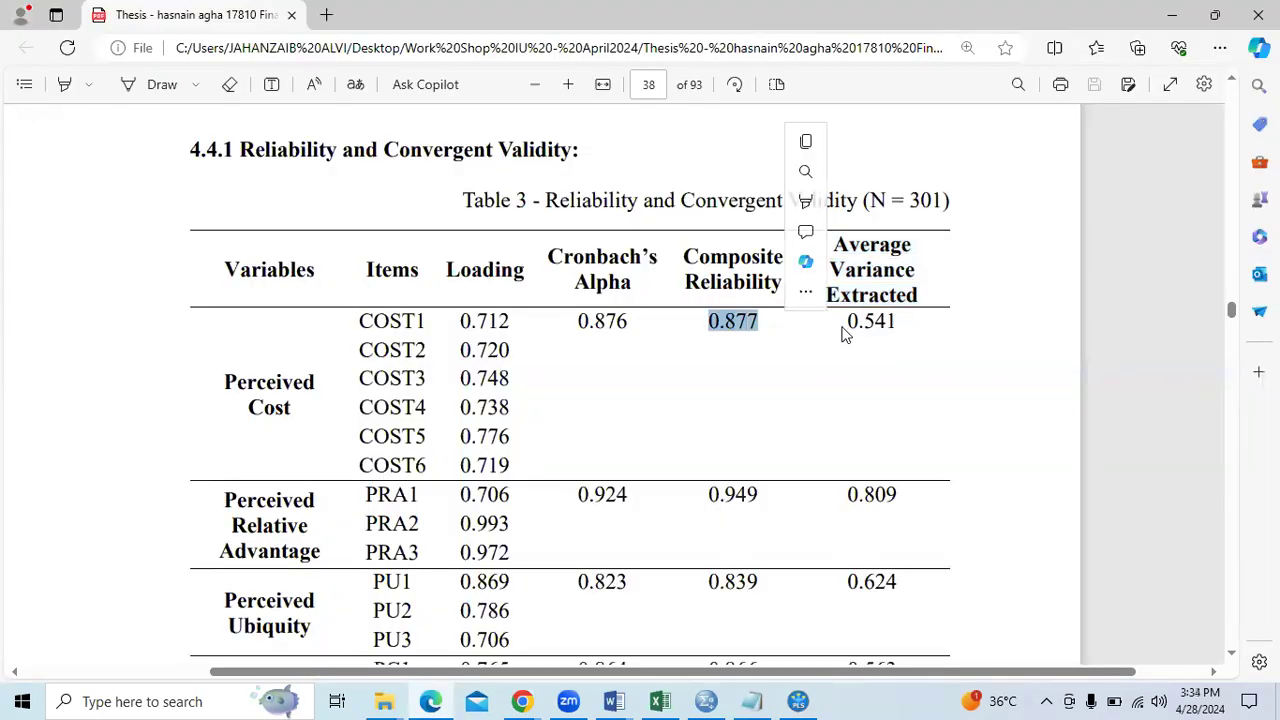
drag(898, 323, 820, 337)
drag(572, 321, 646, 326)
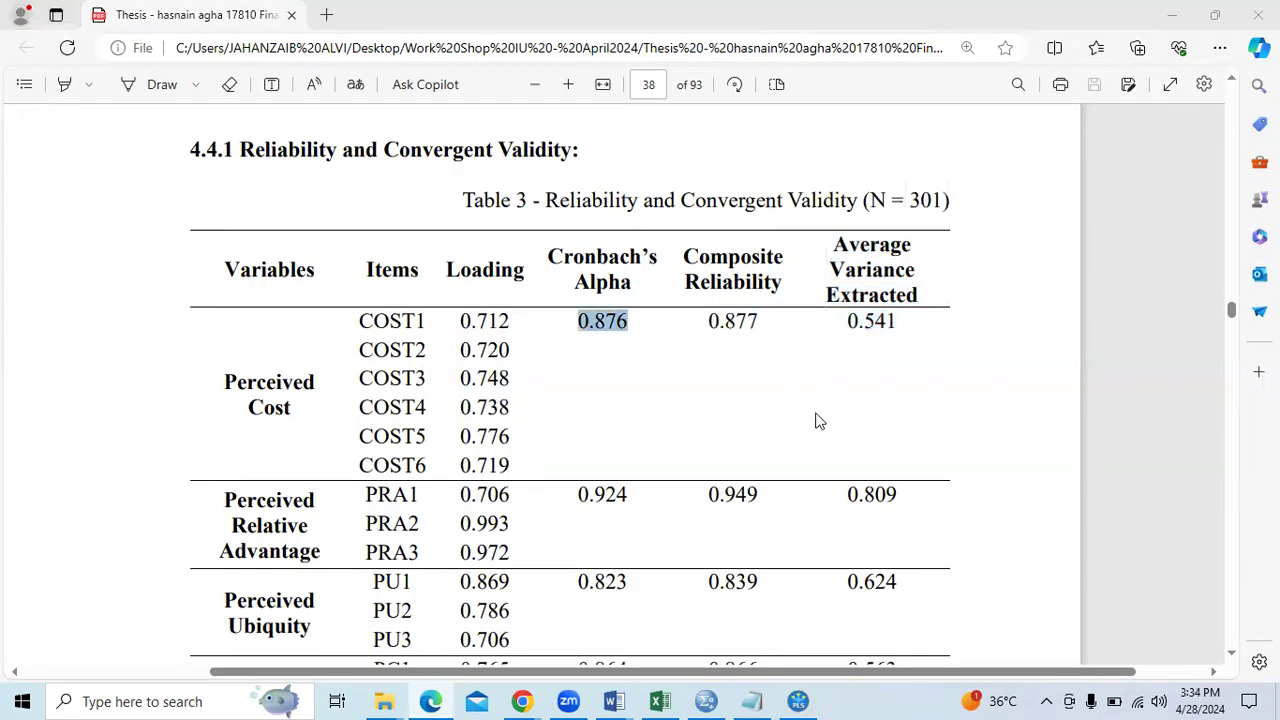
Return to SmartPLS and select BI's Cronbach's alpha, composite reliability (rho_c) and AVE values together in the overview table
key(alt+Tab)
click(551, 220)
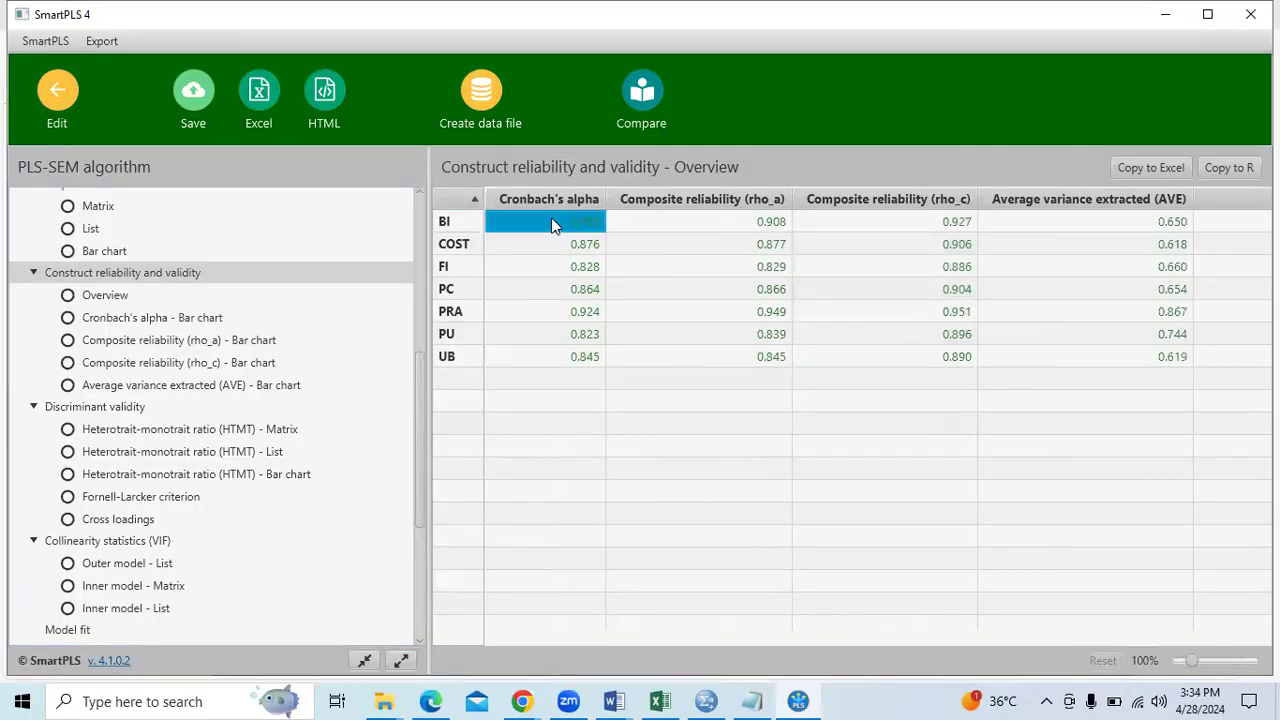
ctrl+click(922, 222)
ctrl+click(1175, 224)
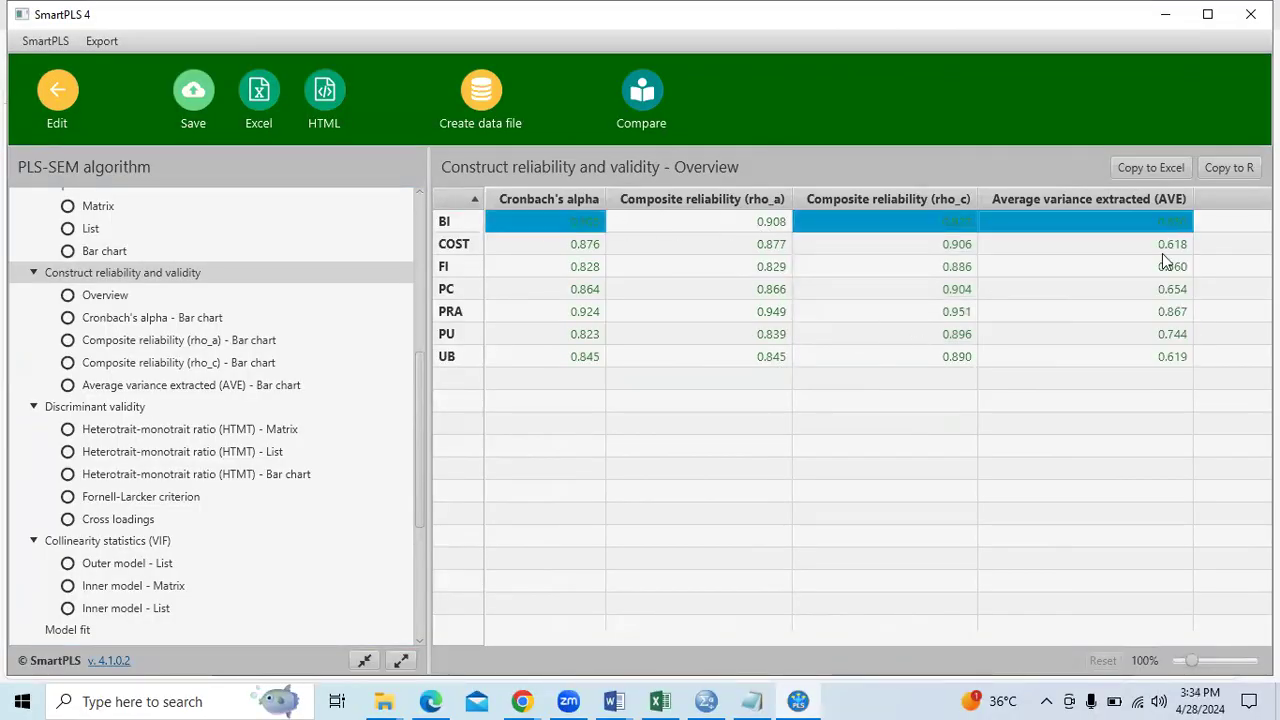
Switch to the thesis PDF and review the loadings in Table 3, continuing to the Fornell-Larcker criterion in Table 5
key(alt+Tab)
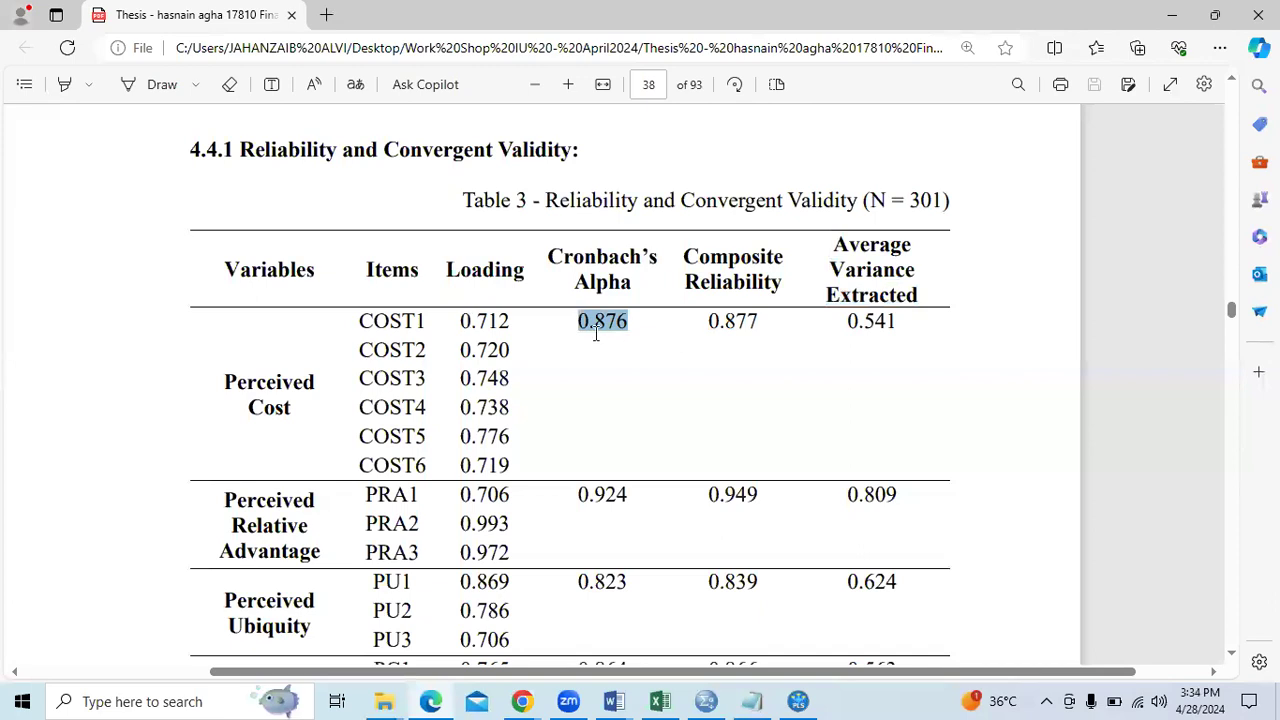
drag(459, 320, 497, 321)
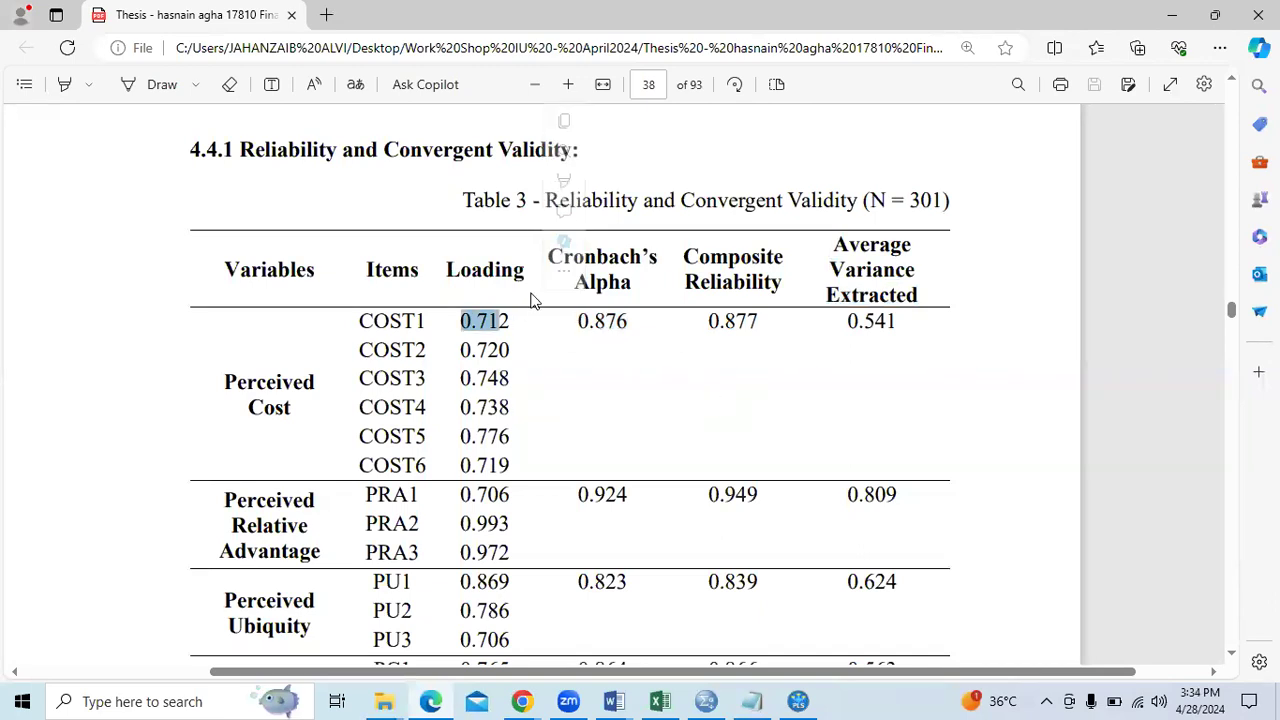
scroll(958, 316, down, 15)
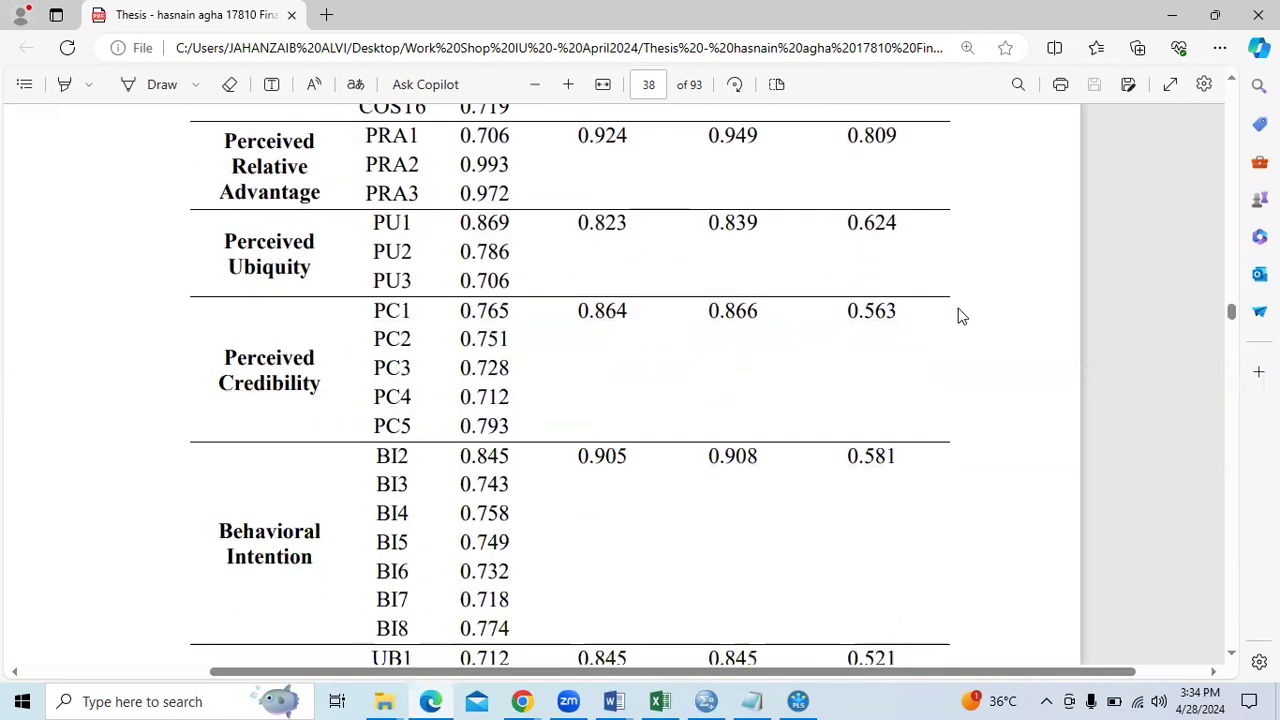
scroll(958, 316, down, 20)
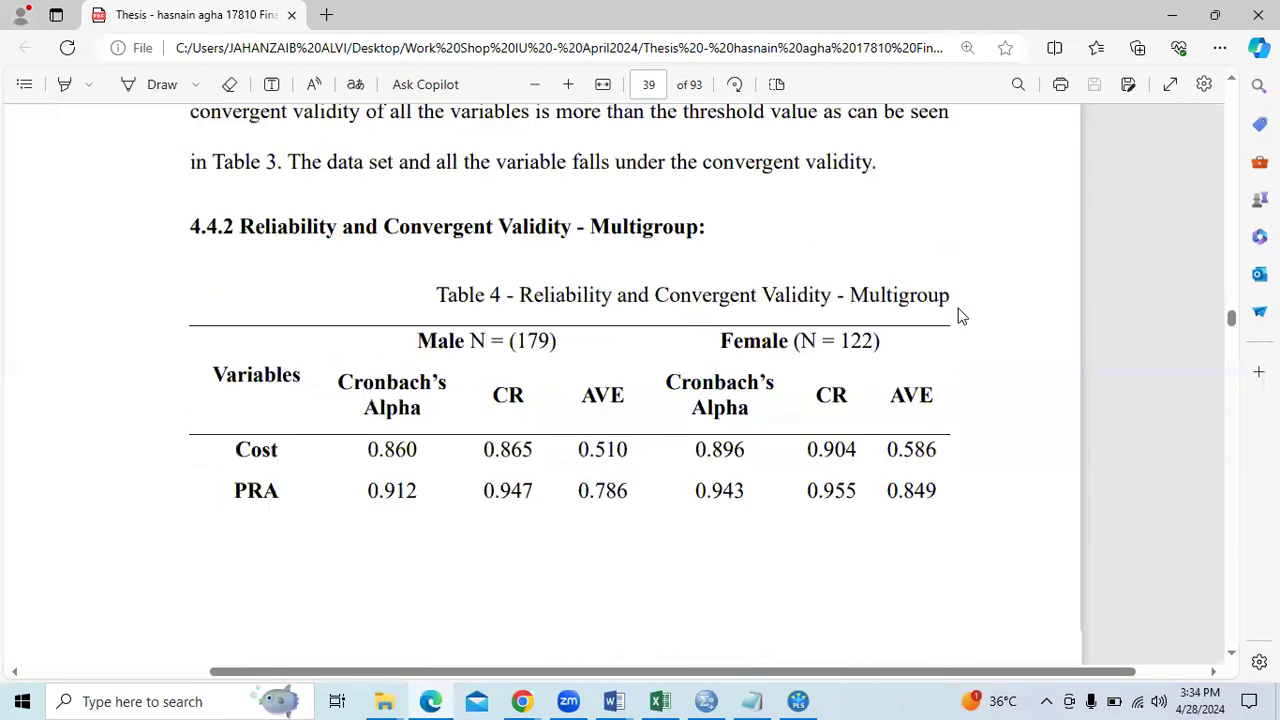
scroll(958, 316, down, 10)
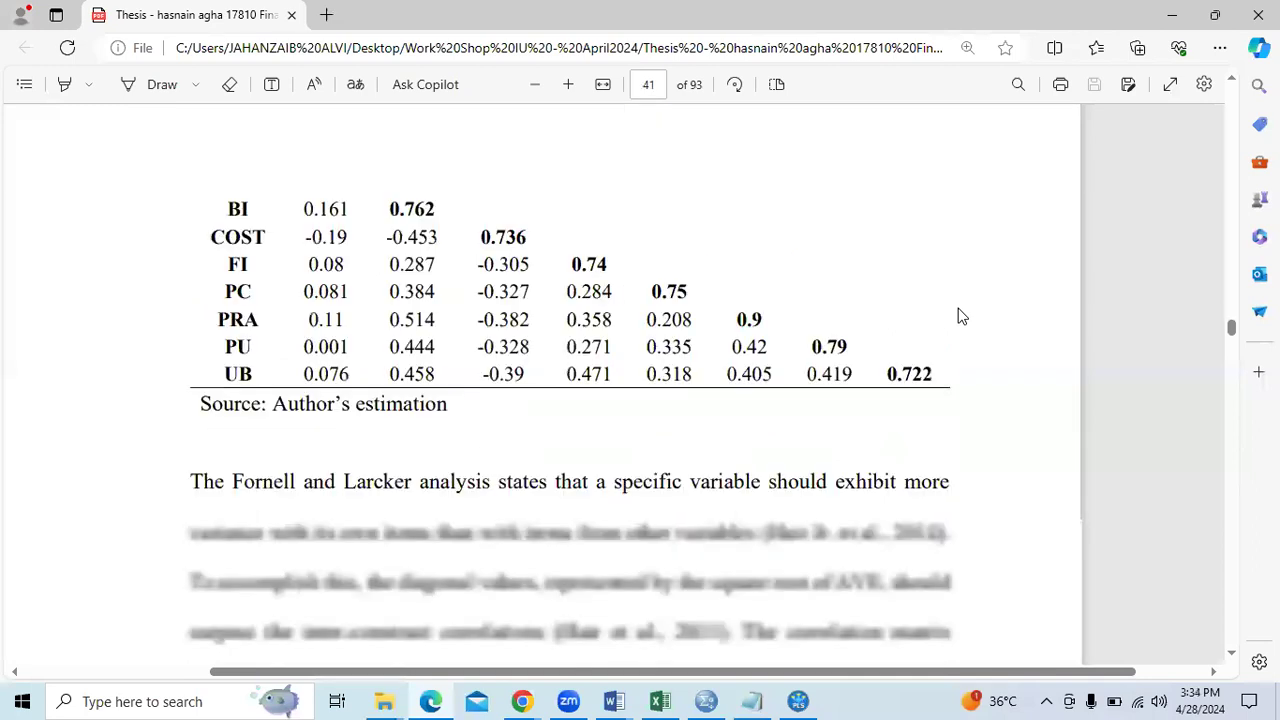
scroll(958, 316, up, 10)
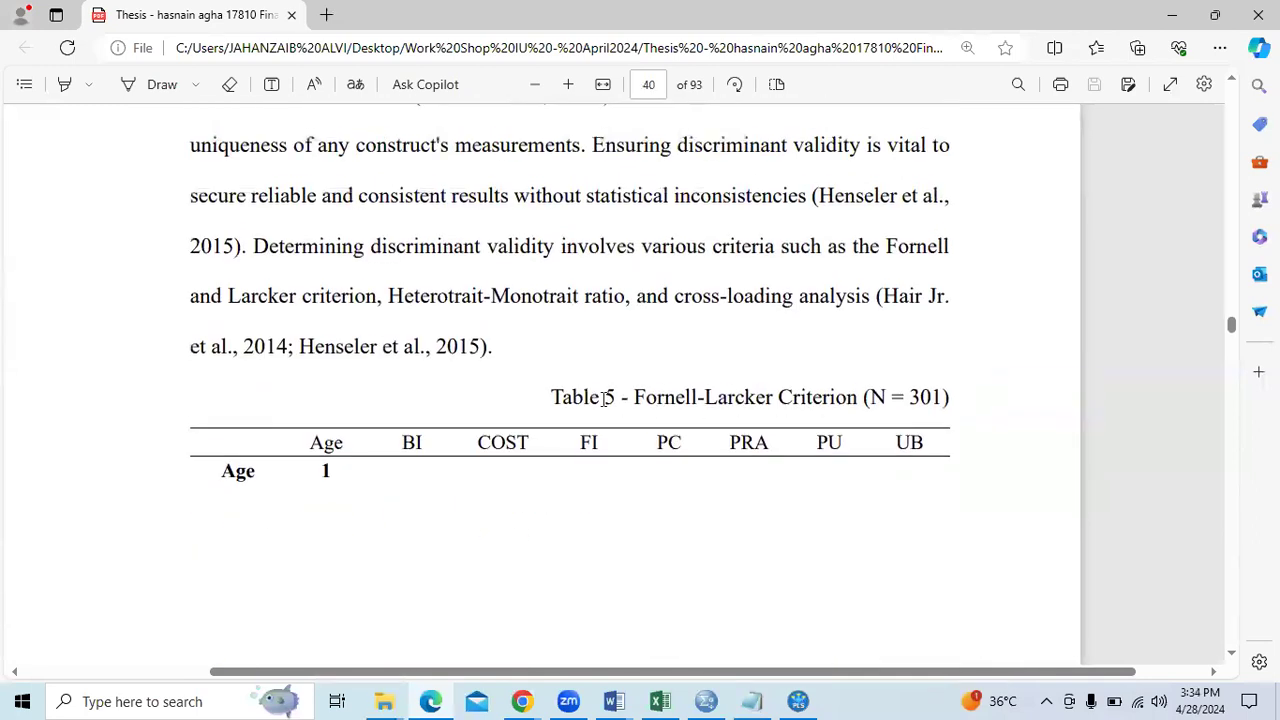
Compare the Fornell-Larcker values in the thesis's Table 5 with the Fornell-Larcker criterion results in SmartPLS
key(alt+Tab)
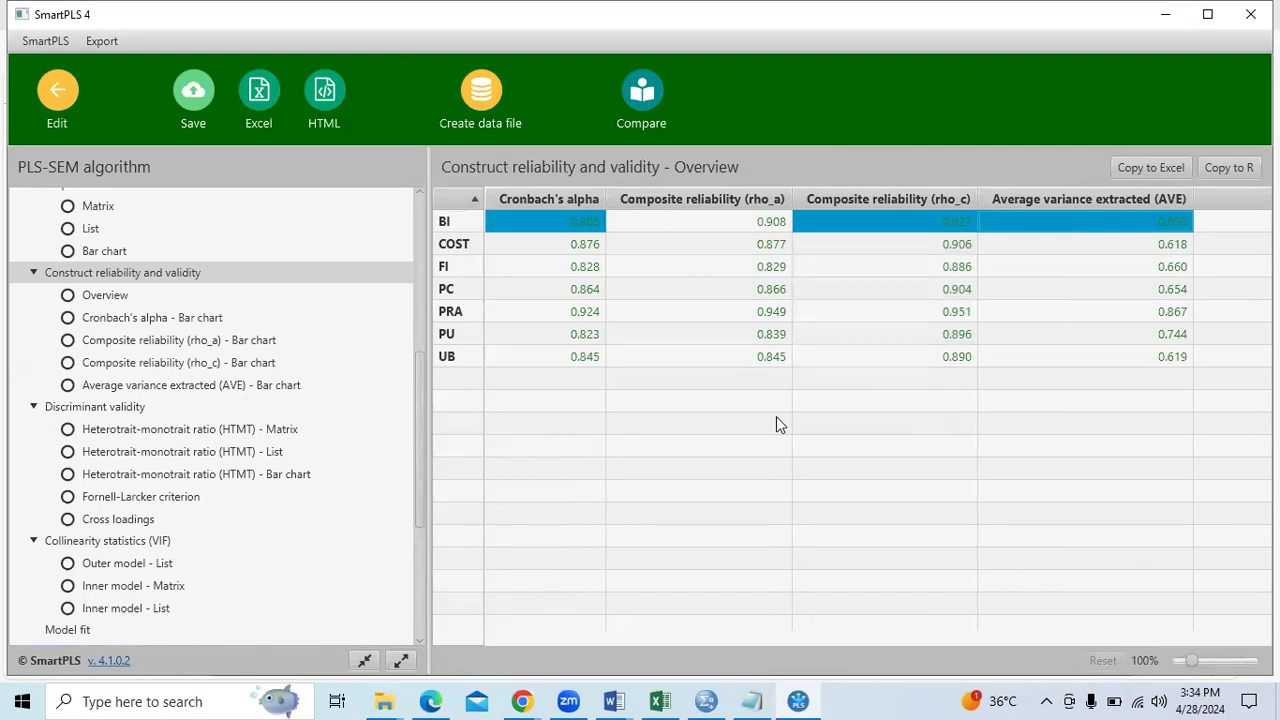
key(alt+Tab)
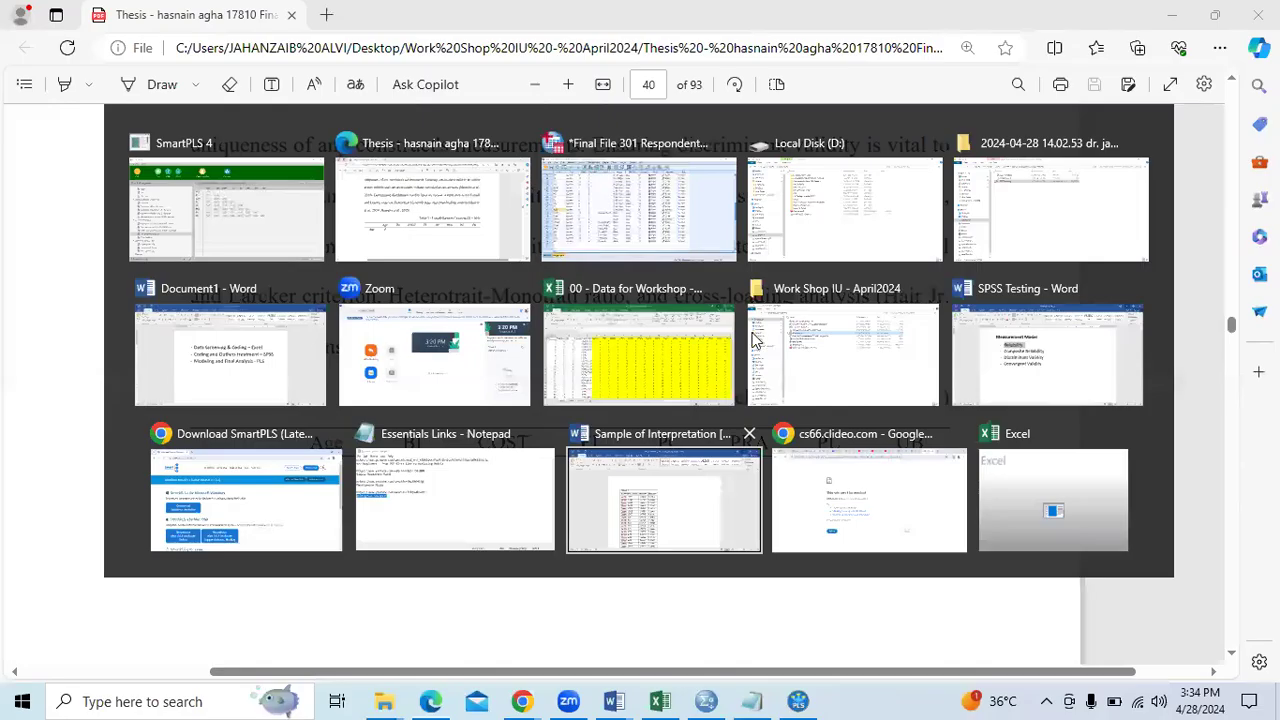
scroll(757, 343, down, 5)
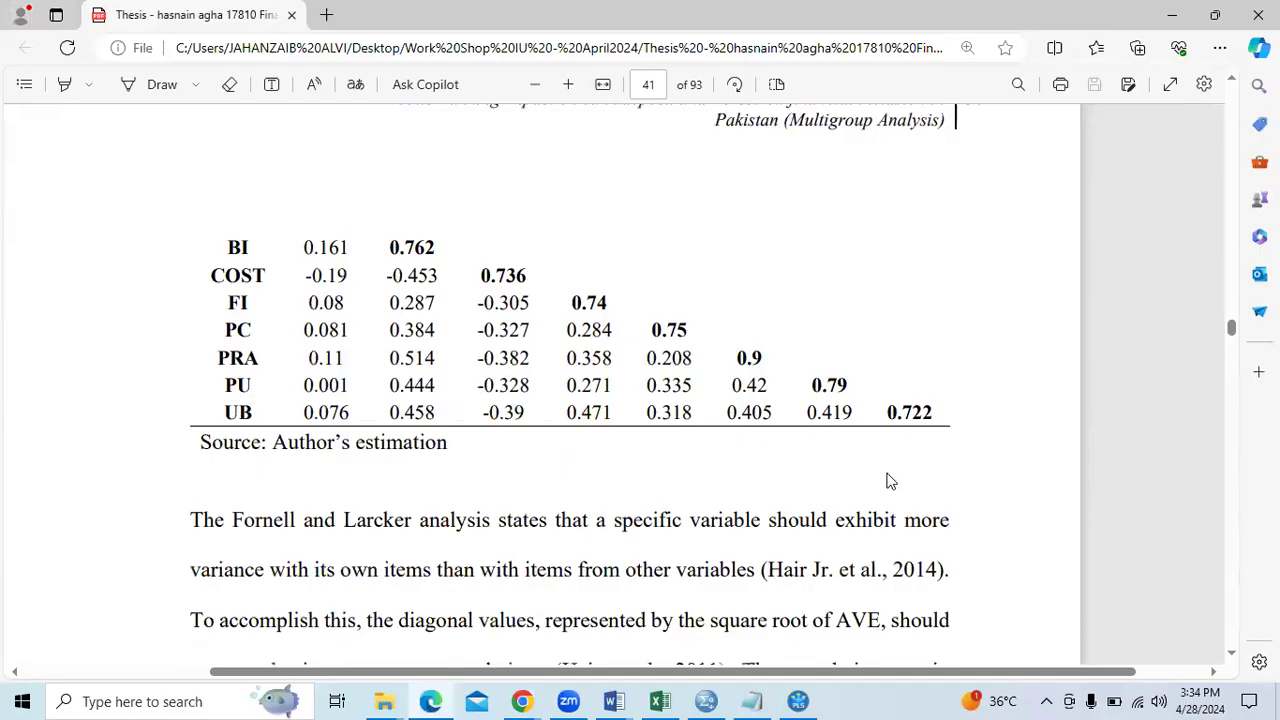
key(alt+Tab)
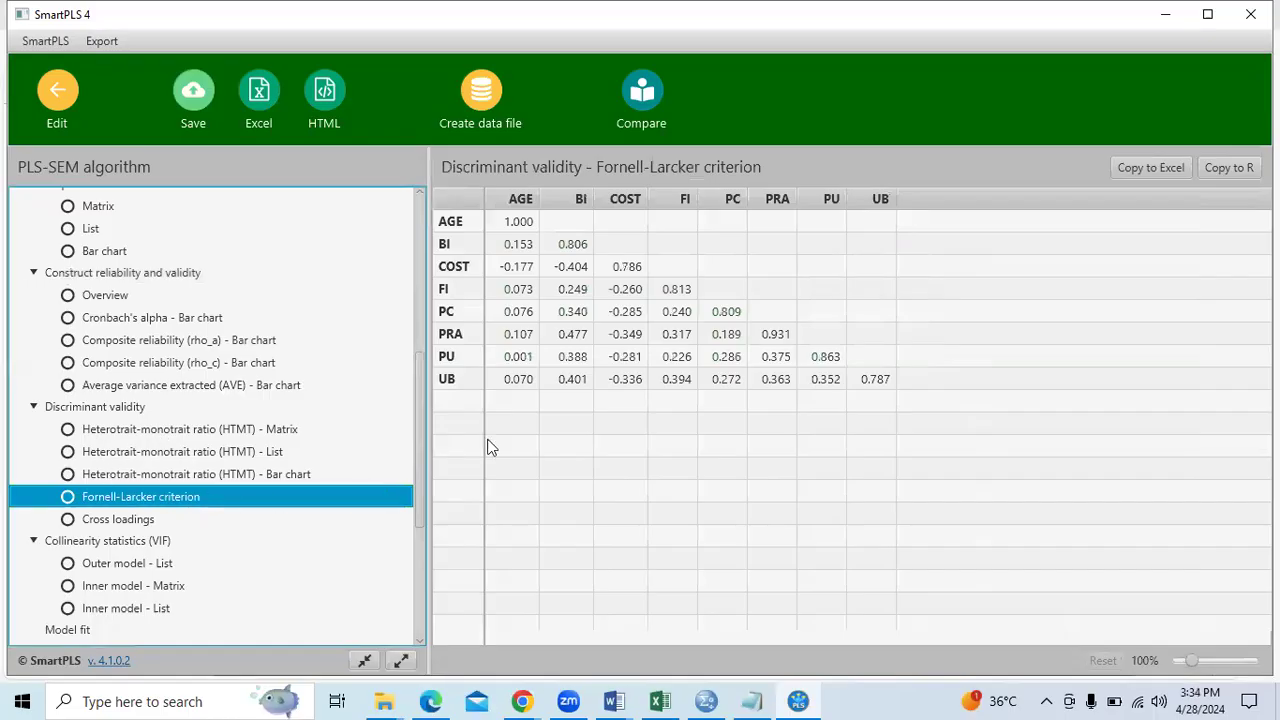
Open the heterotrait-monotrait ratio (HTMT) matrix in the results and select the value between BI and AGE
key(Up)
key(Up)
key(Up)
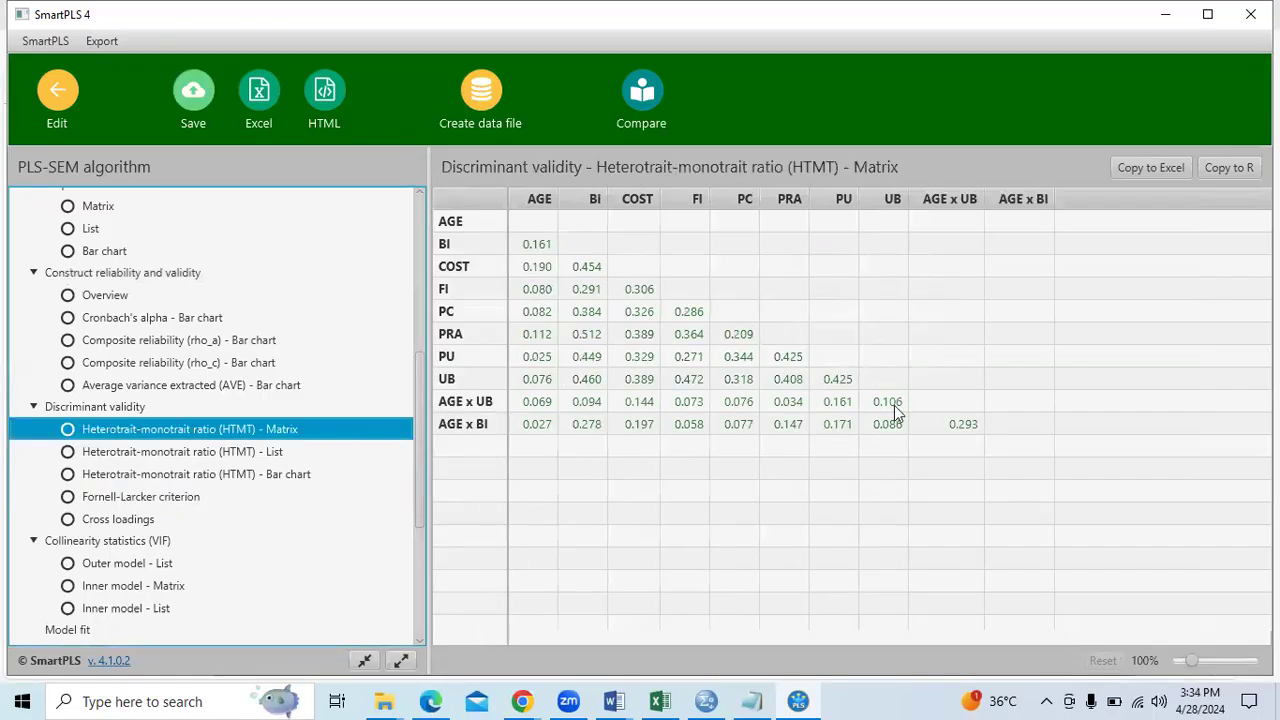
click(553, 246)
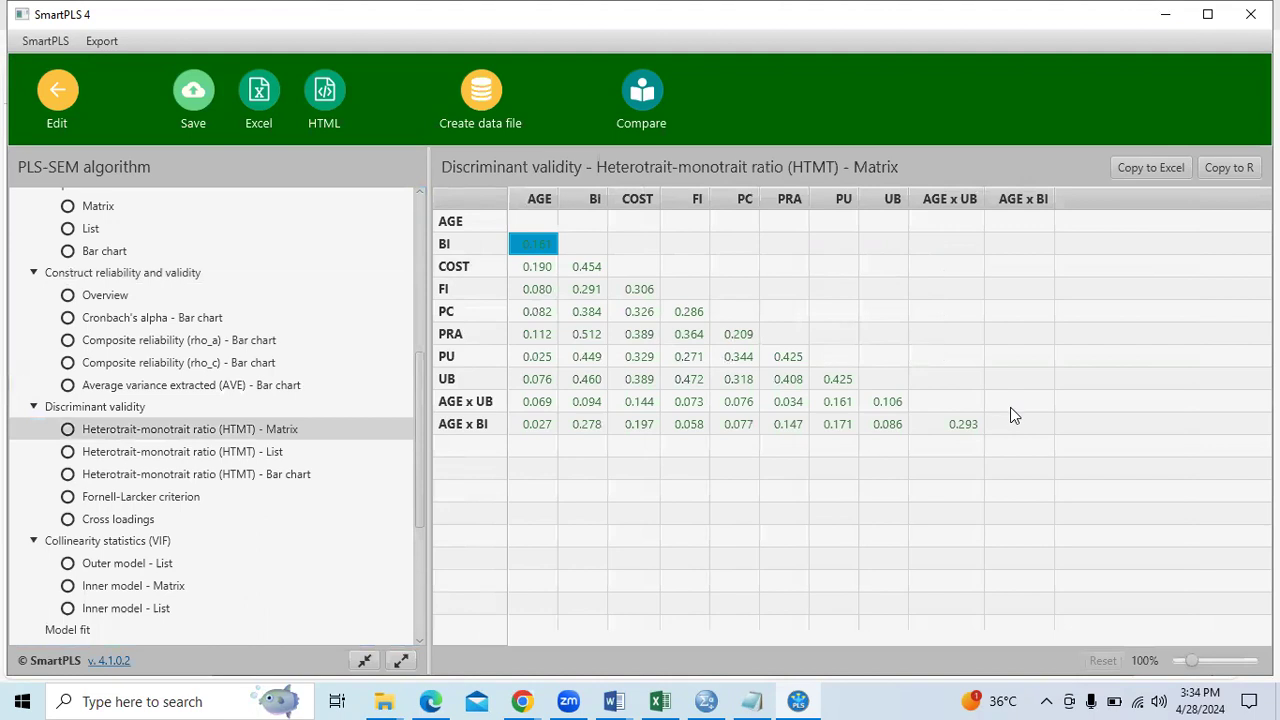
Switch to the thesis PDF, find the cross-loading analysis in Table 6 and compare it with the cross loadings in SmartPLS
key(alt+Tab)
scroll(1060, 390, down, 10)
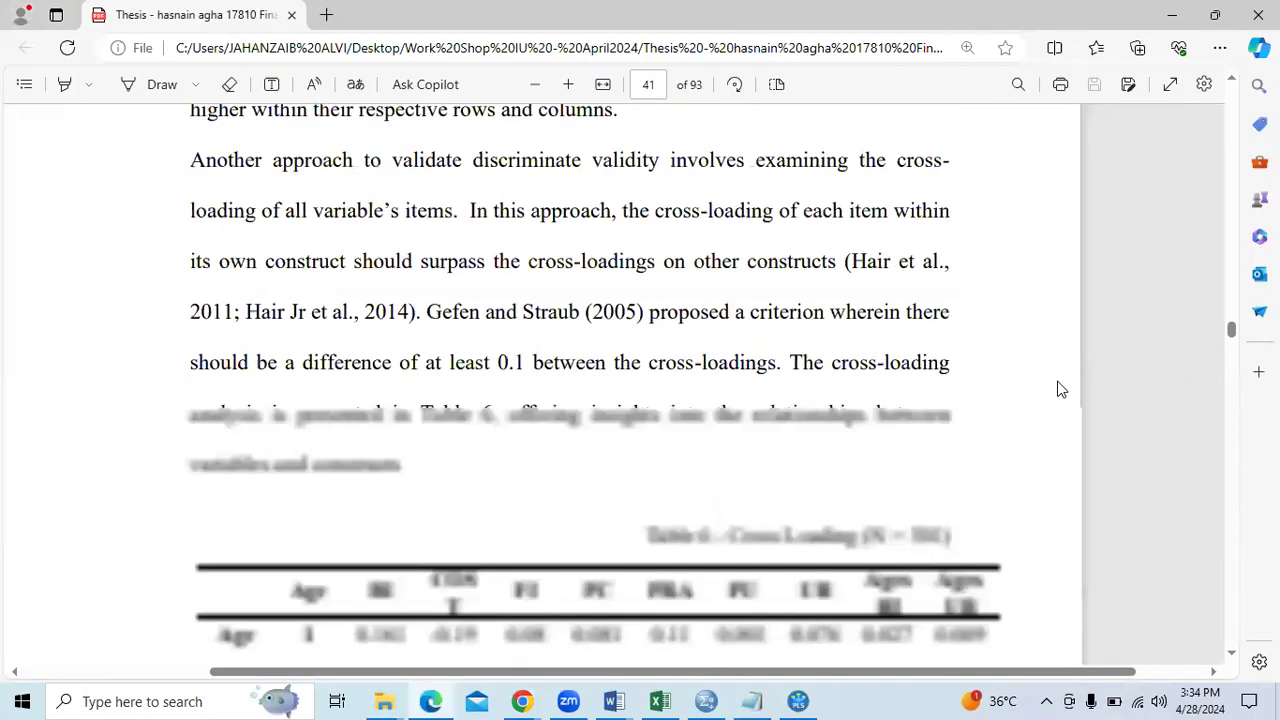
scroll(1062, 389, down, 5)
scroll(1062, 389, up, 7)
scroll(1062, 389, up, 10)
scroll(1062, 389, up, 6)
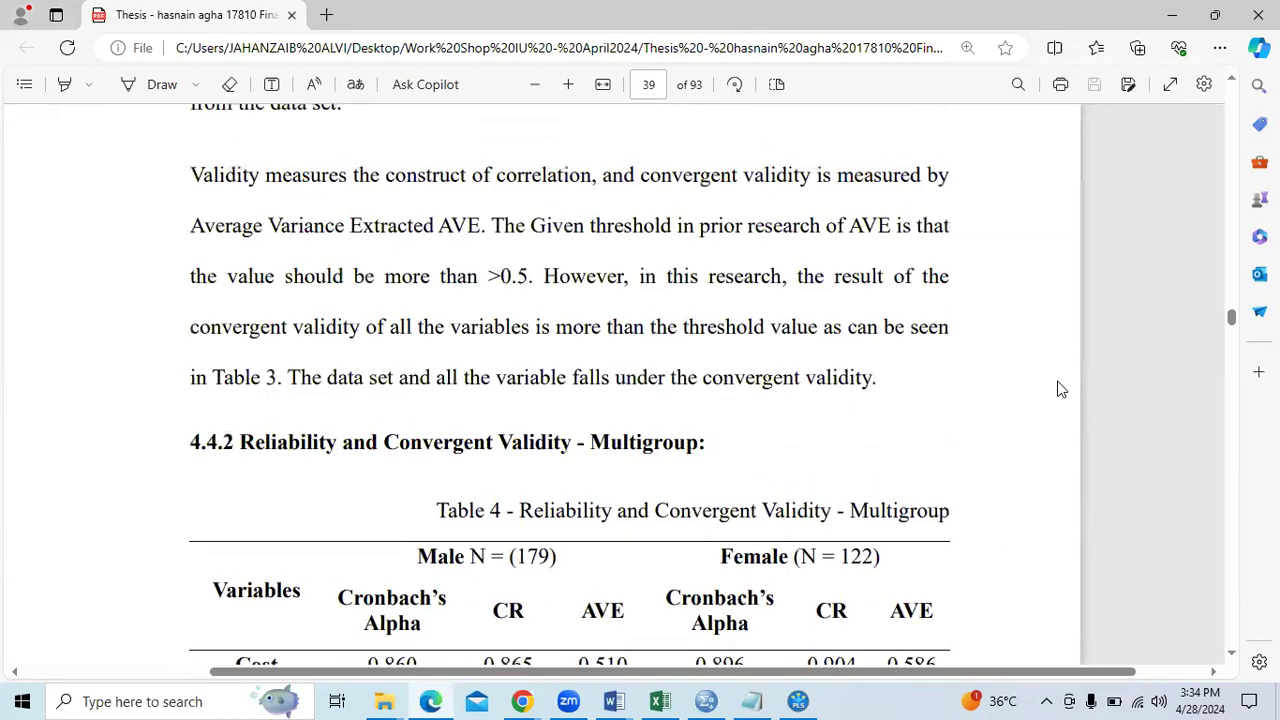
scroll(1062, 389, down, 20)
scroll(1062, 389, down, 8)
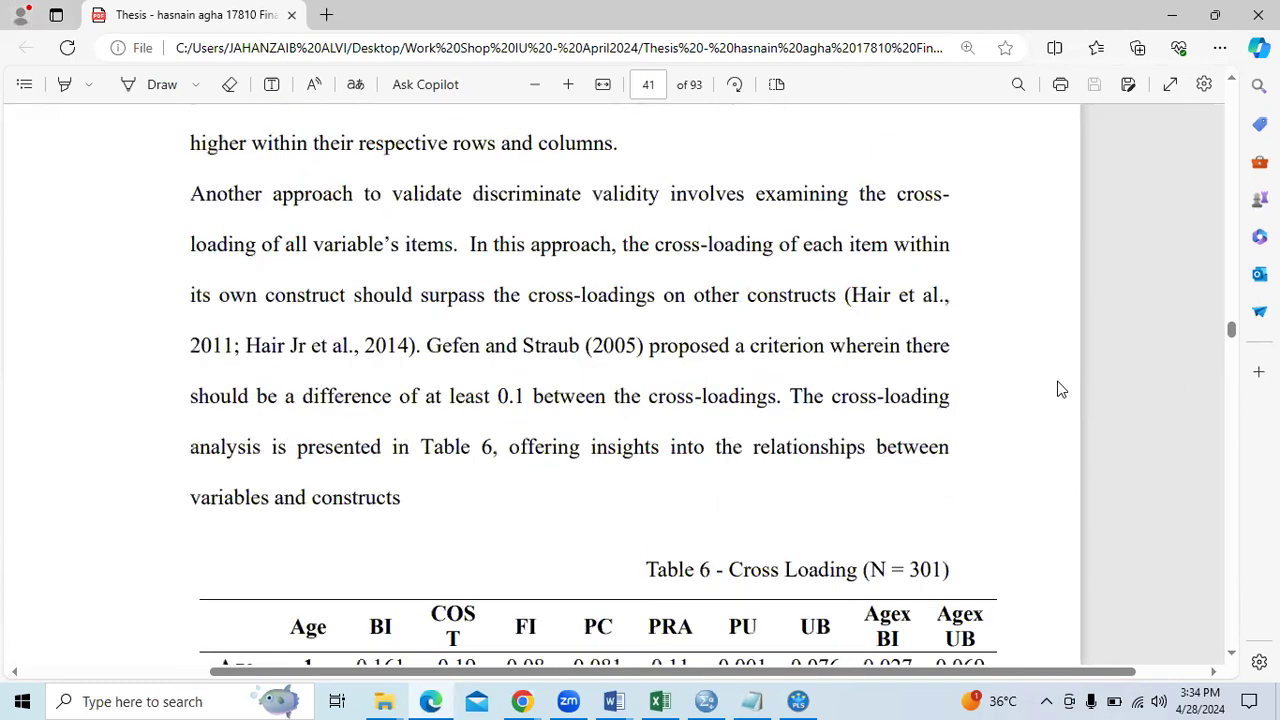
scroll(1062, 389, down, 12)
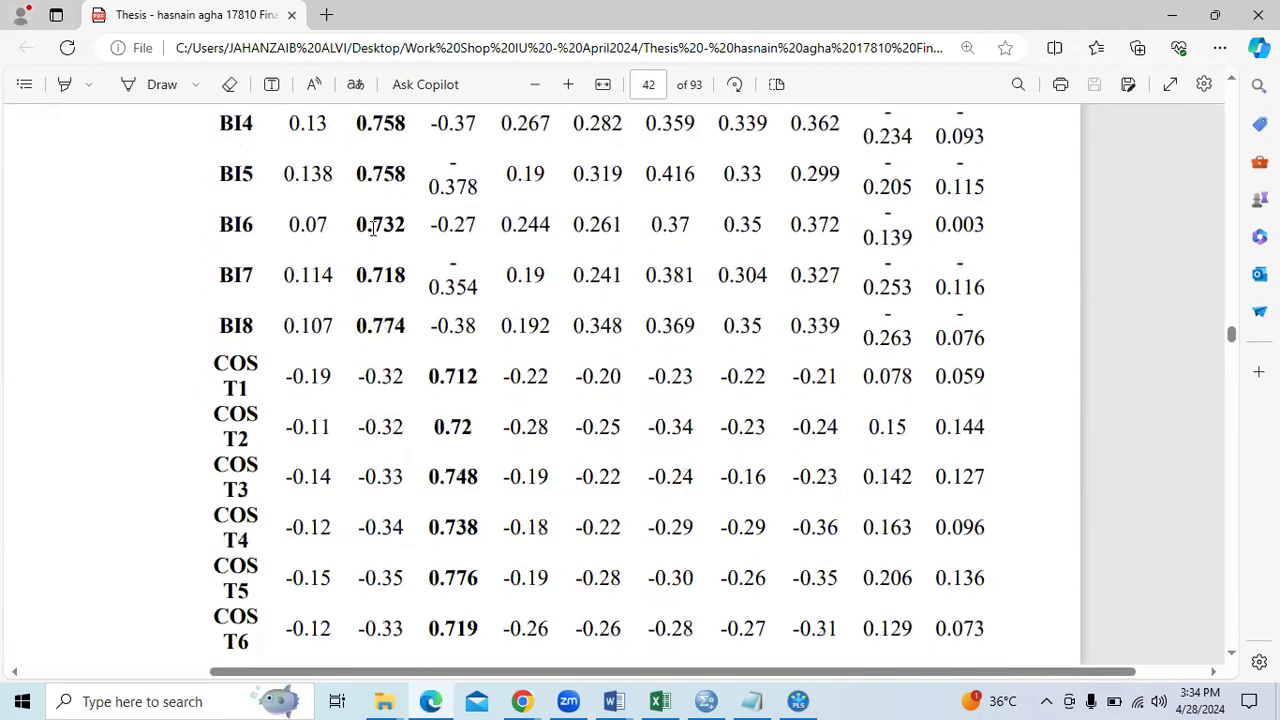
key(alt+Tab)
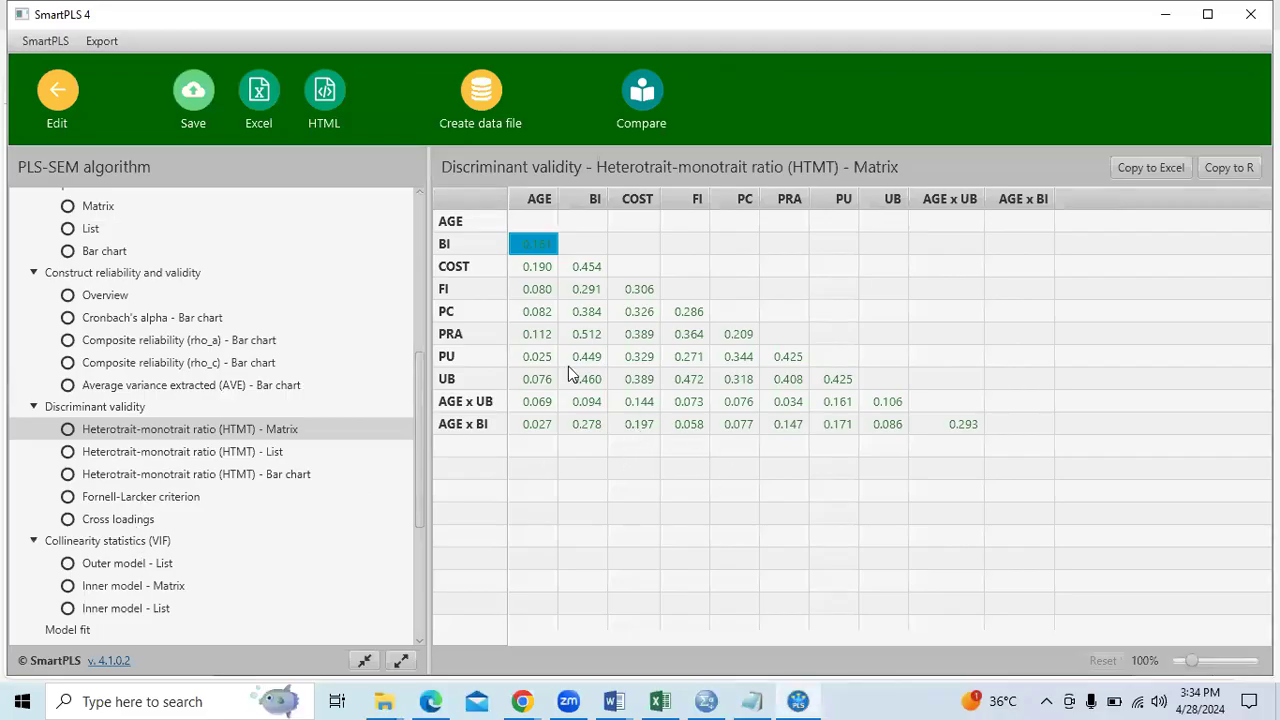
key(alt+Tab)
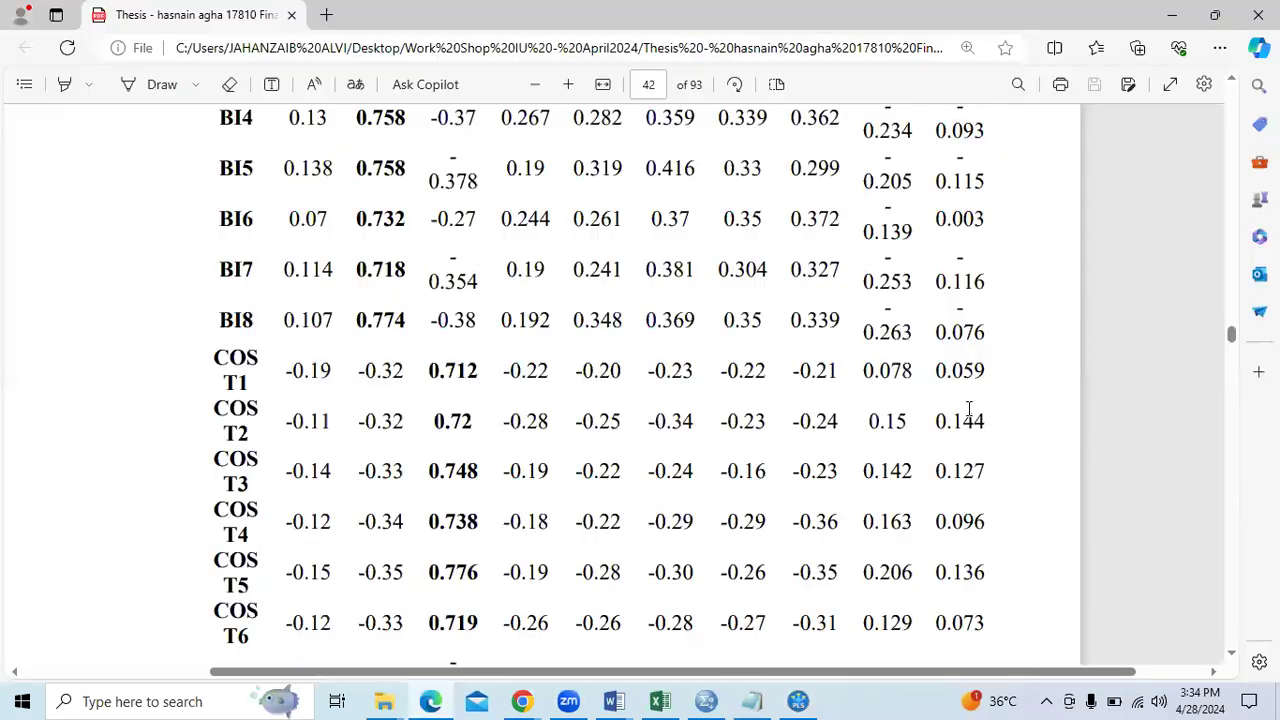
Highlight the thesis's Table 7 title and compare its Heterotrait-Monotrait ratios, including Age x BI, with the HTMT matrix in SmartPLS
scroll(968, 408, down, 10)
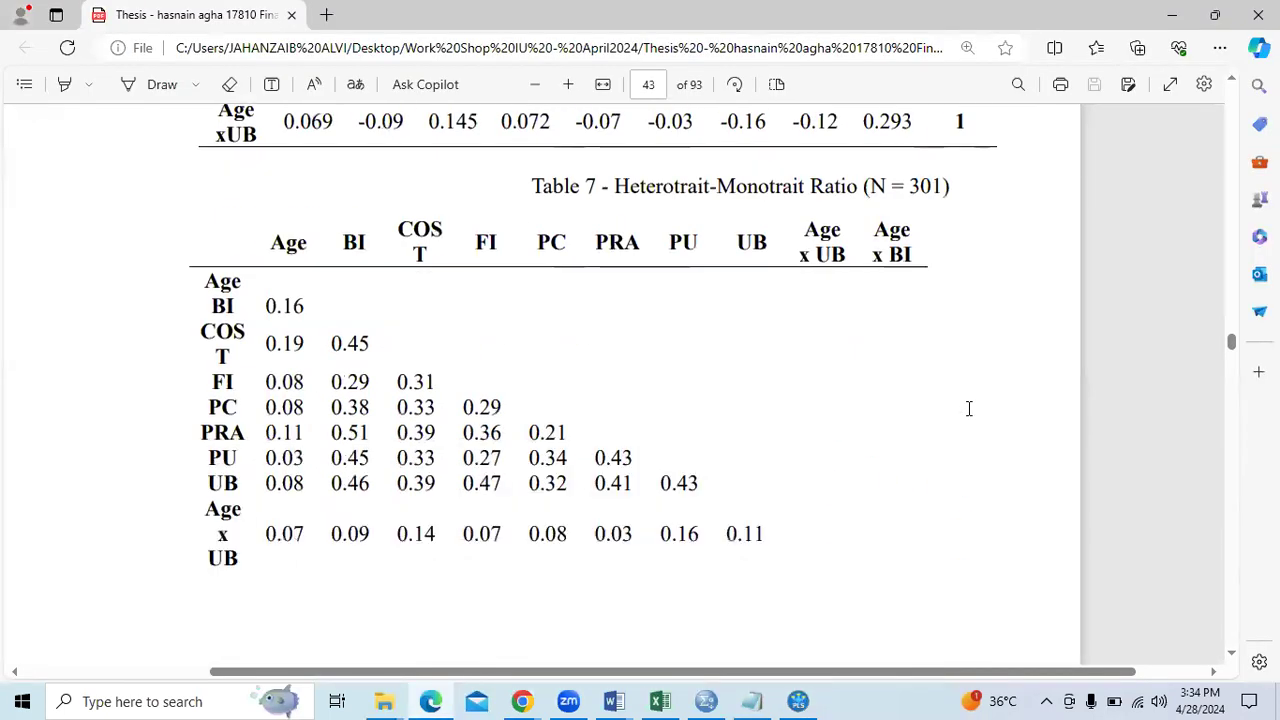
drag(528, 188, 972, 193)
key(alt+Tab)
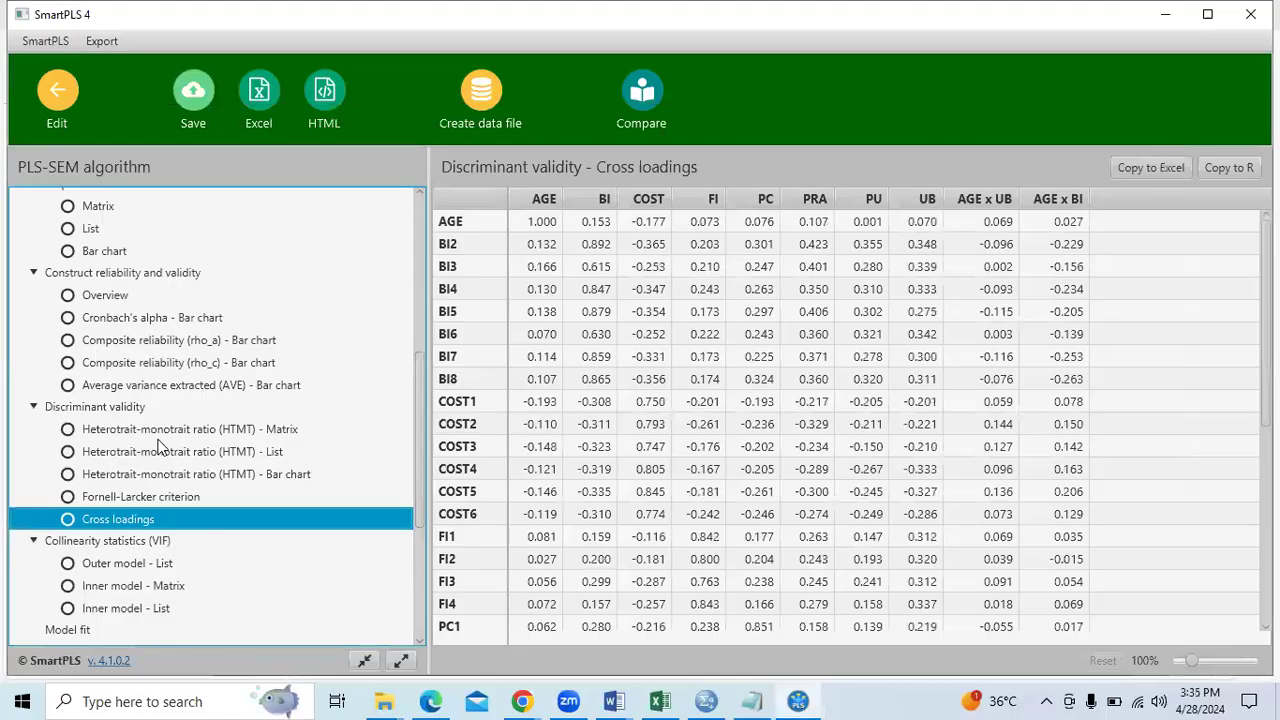
click(197, 430)
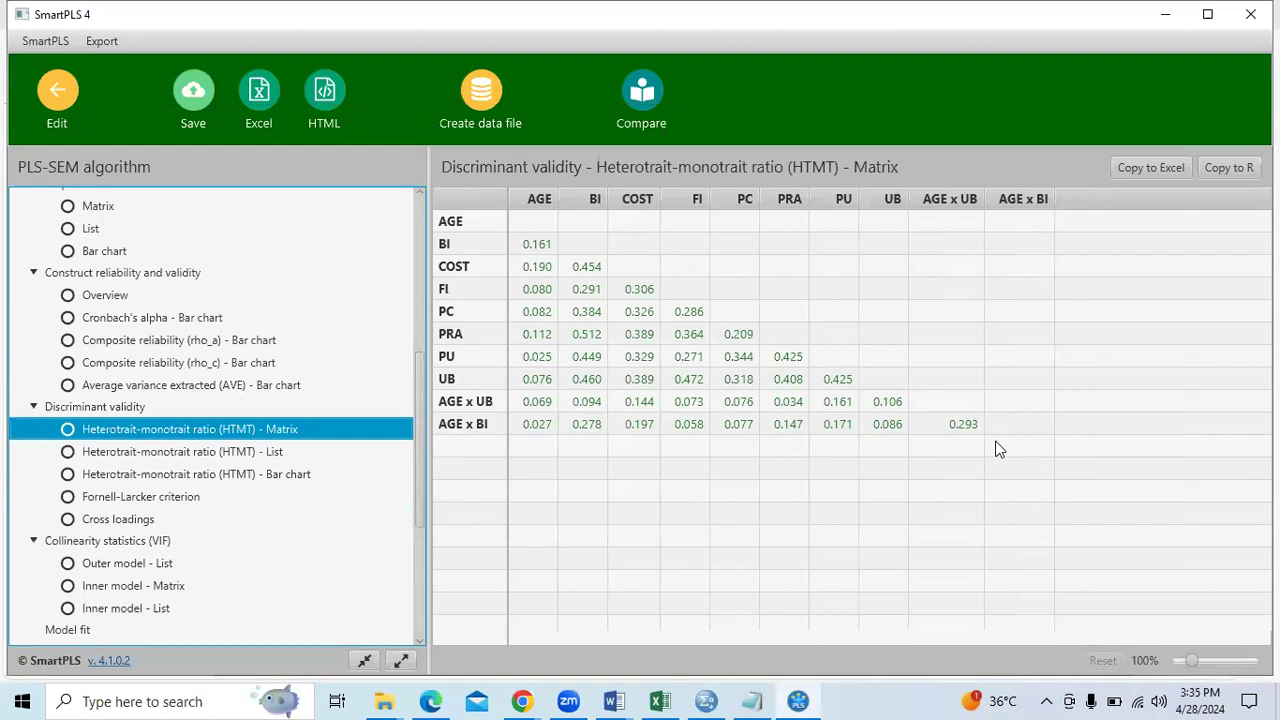
key(alt+Tab)
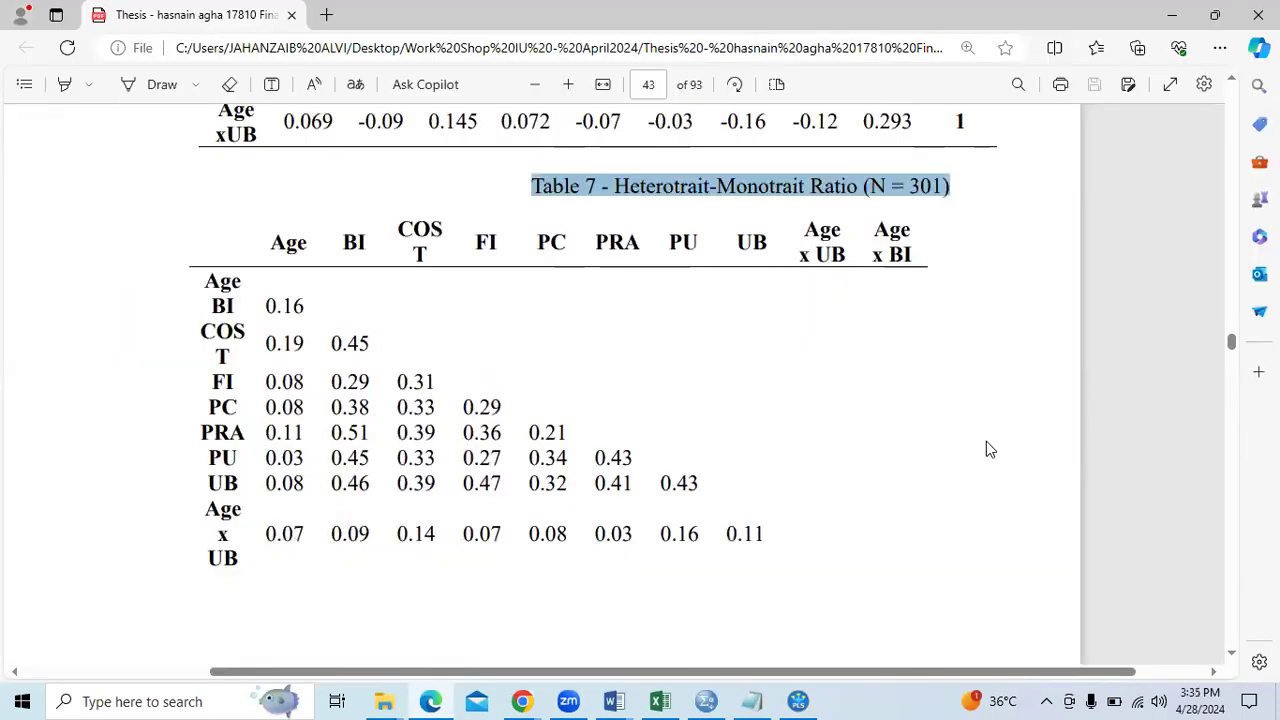
scroll(986, 450, down, 5)
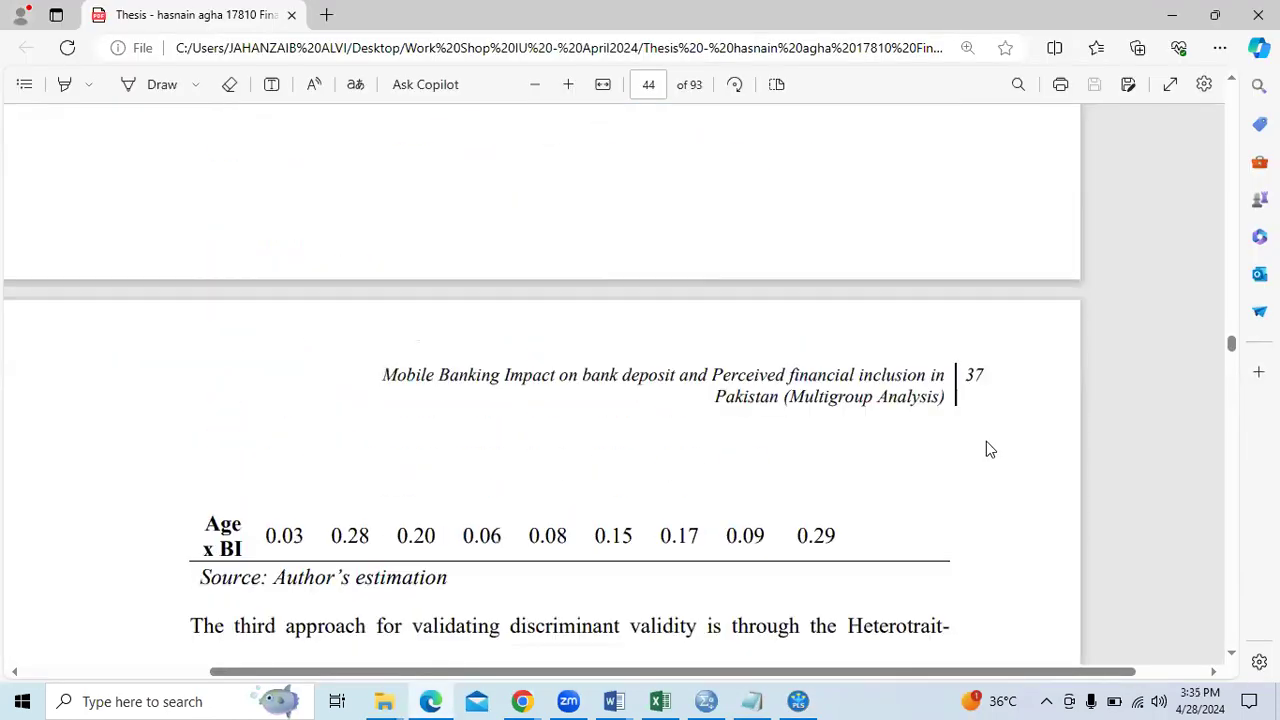
Switch to the SPSS Testing Word document, check Discriminant Validity and Convergent Validity in the Measurement Model list, and return to the thesis PDF
click(614, 701)
click(629, 631)
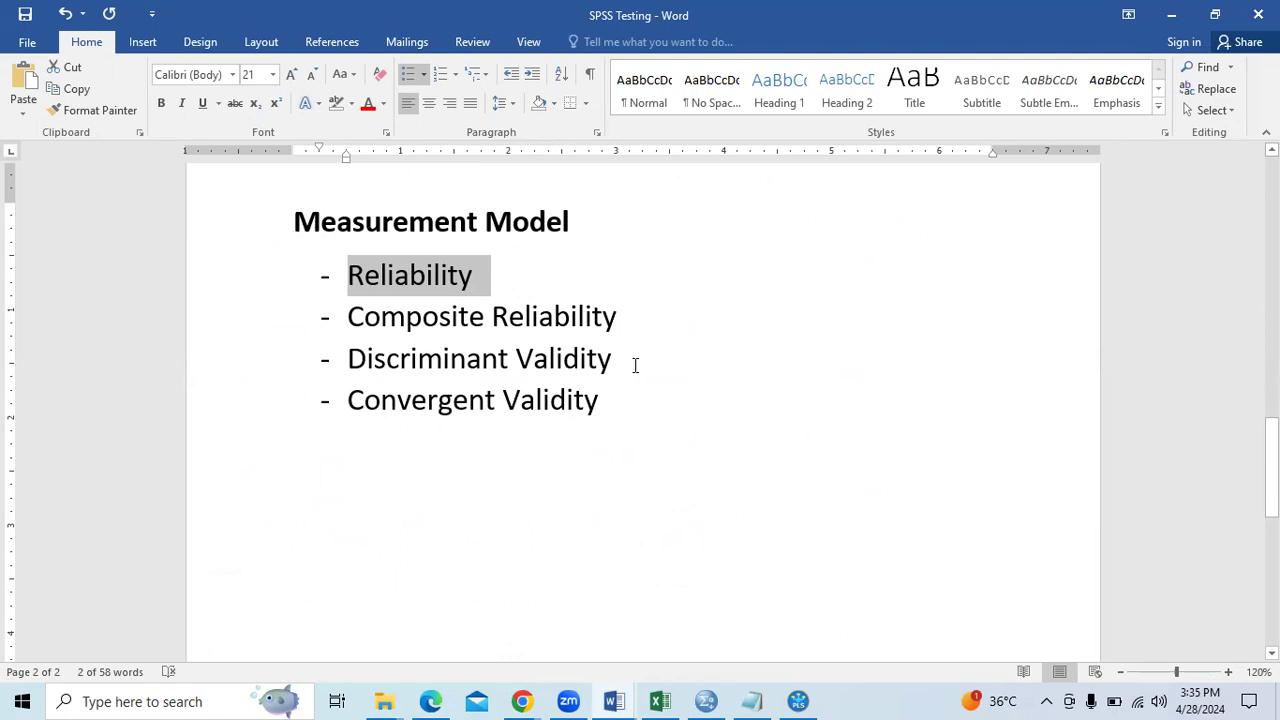
click(634, 365)
click(620, 408)
key(alt+Tab)
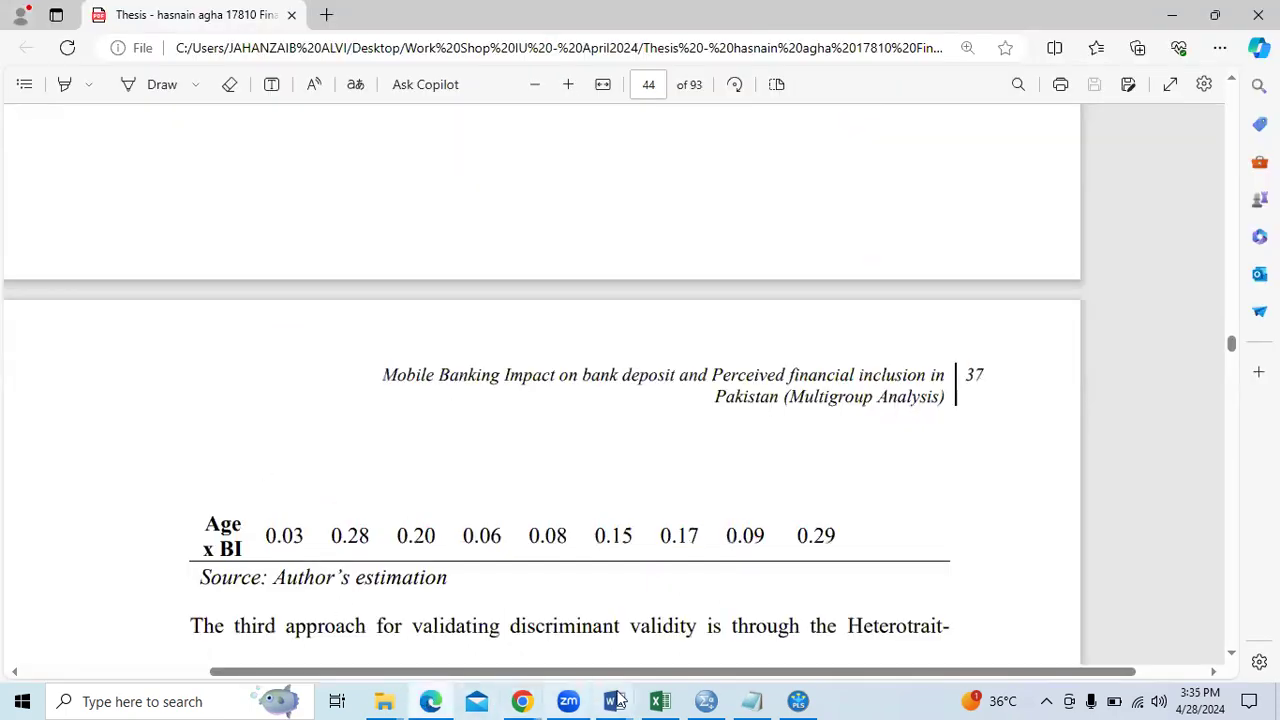
Switch to SmartPLS and look through the remaining PLS-SEM result categories down to Model and data
click(798, 702)
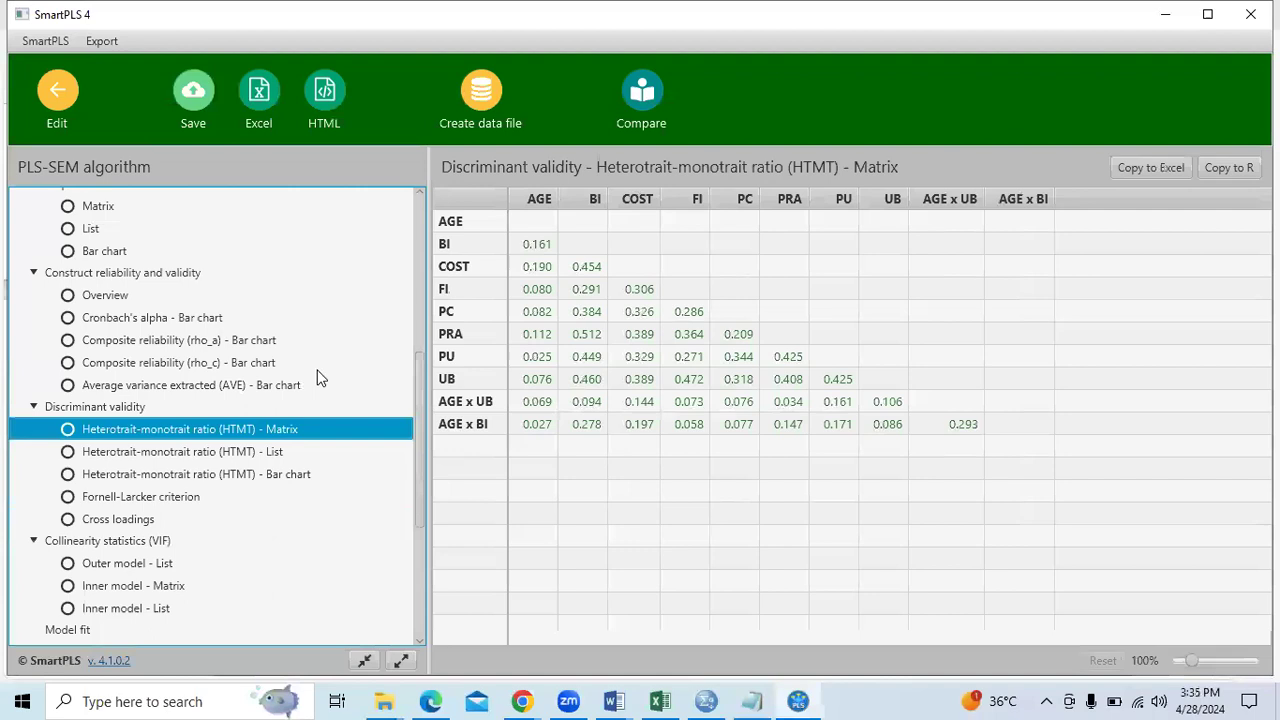
scroll(318, 378, down, 2)
scroll(334, 449, down, 3)
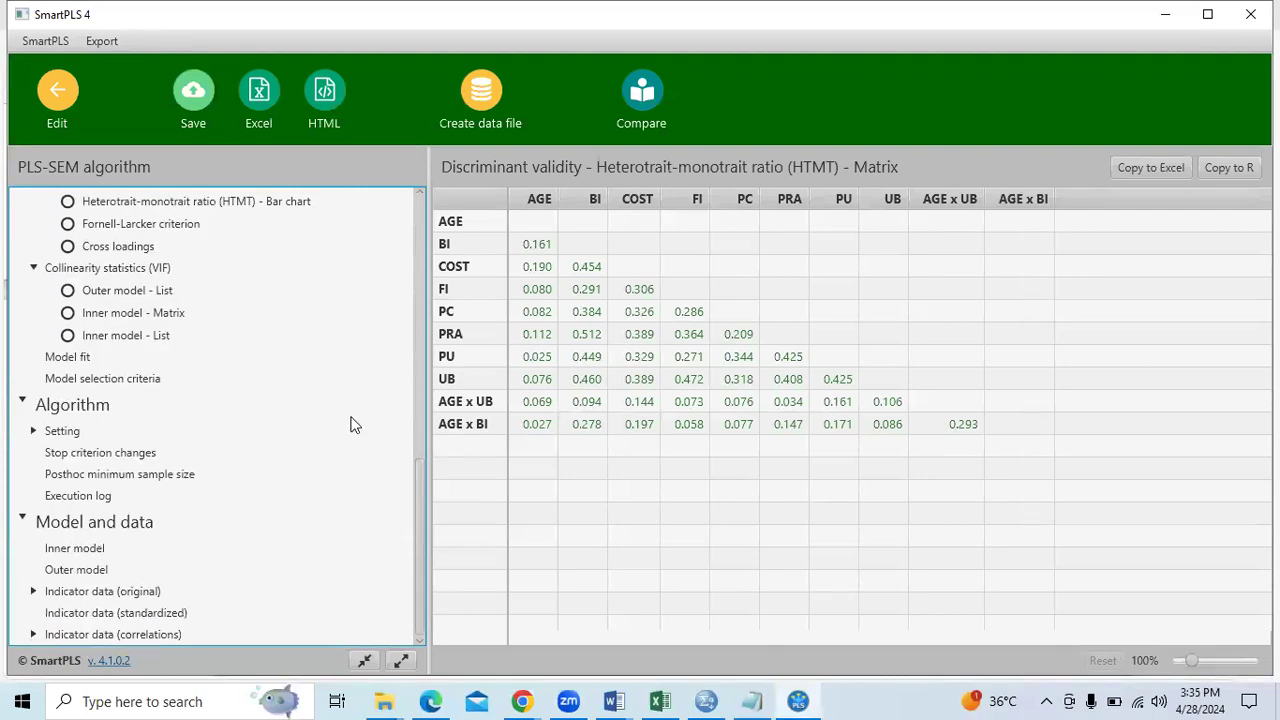
scroll(351, 423, up, 5)
Highlight the Table 8 R-Square Values title in the thesis PDF and open the matching R-square overview in SmartPLS
key(alt+Tab)
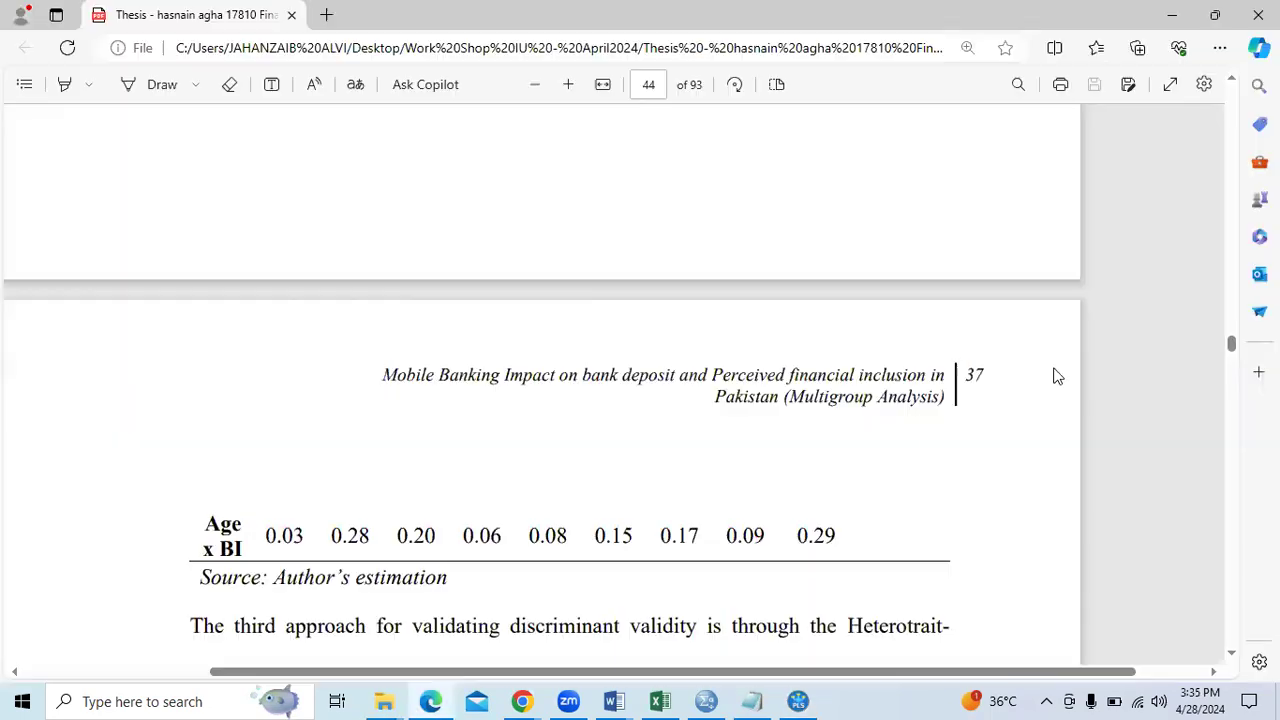
scroll(1057, 376, down, 10)
scroll(1057, 376, up, 2)
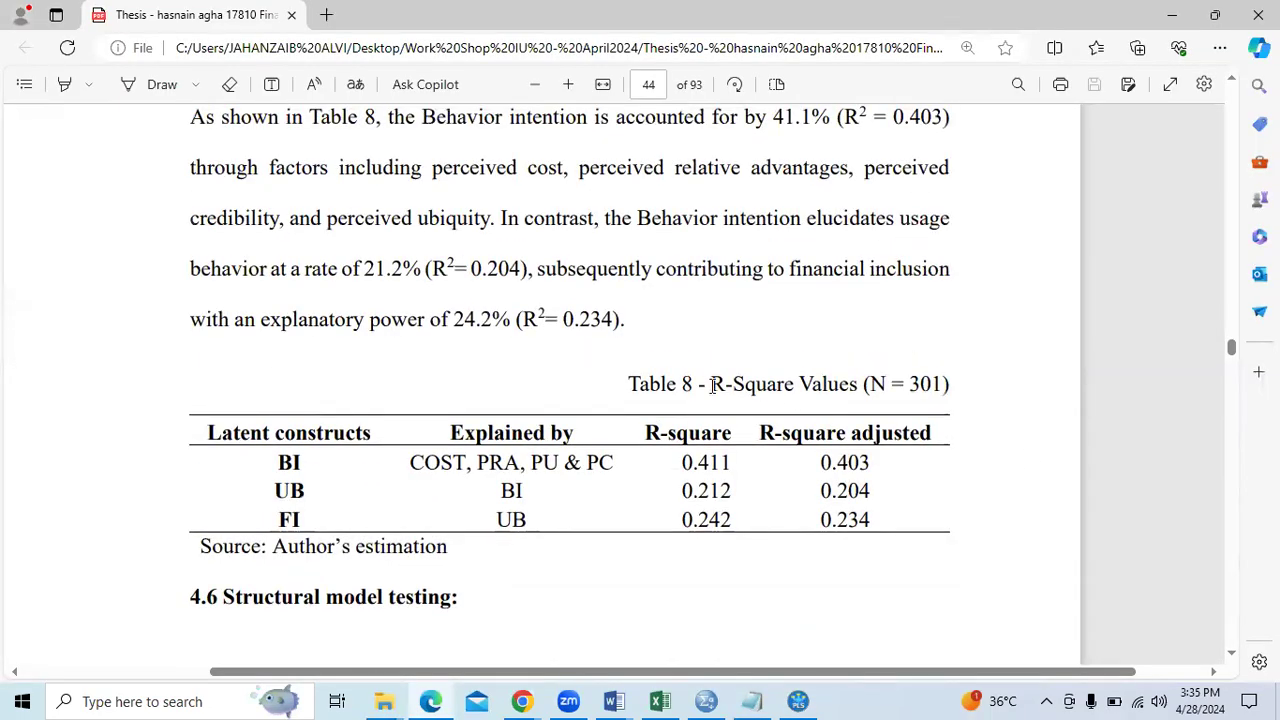
drag(628, 384, 966, 371)
key(alt+Tab)
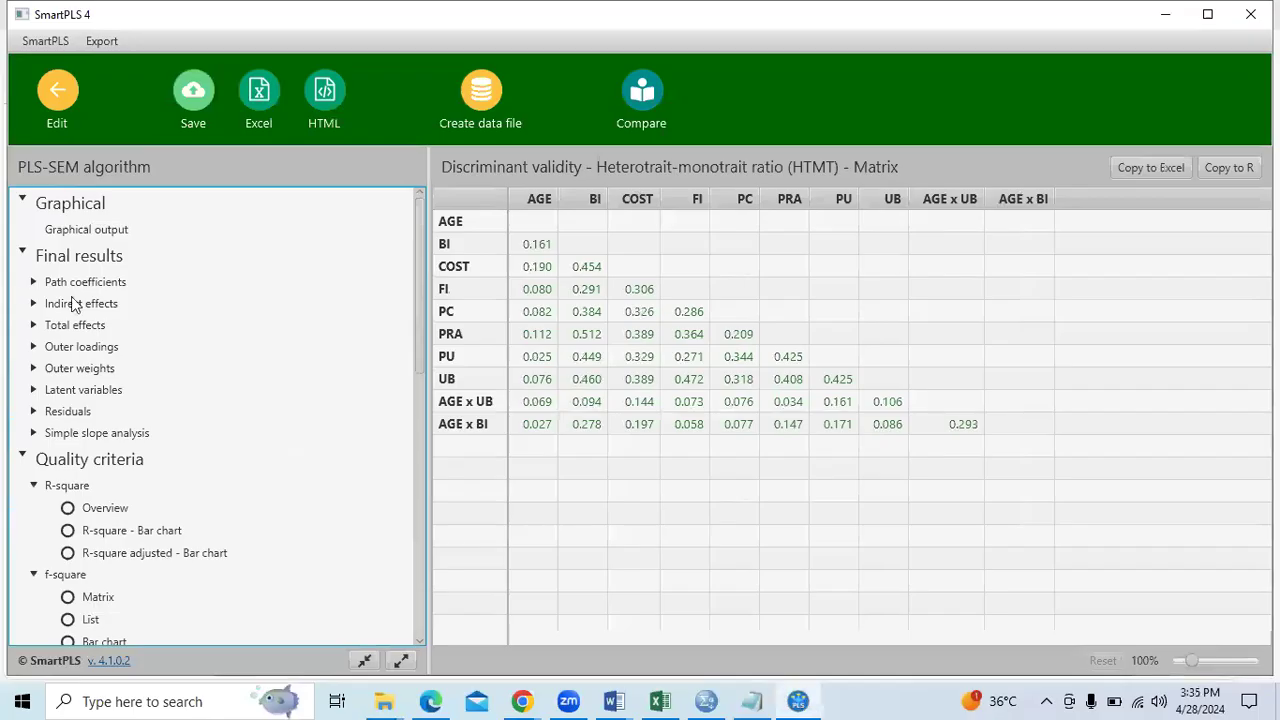
click(67, 488)
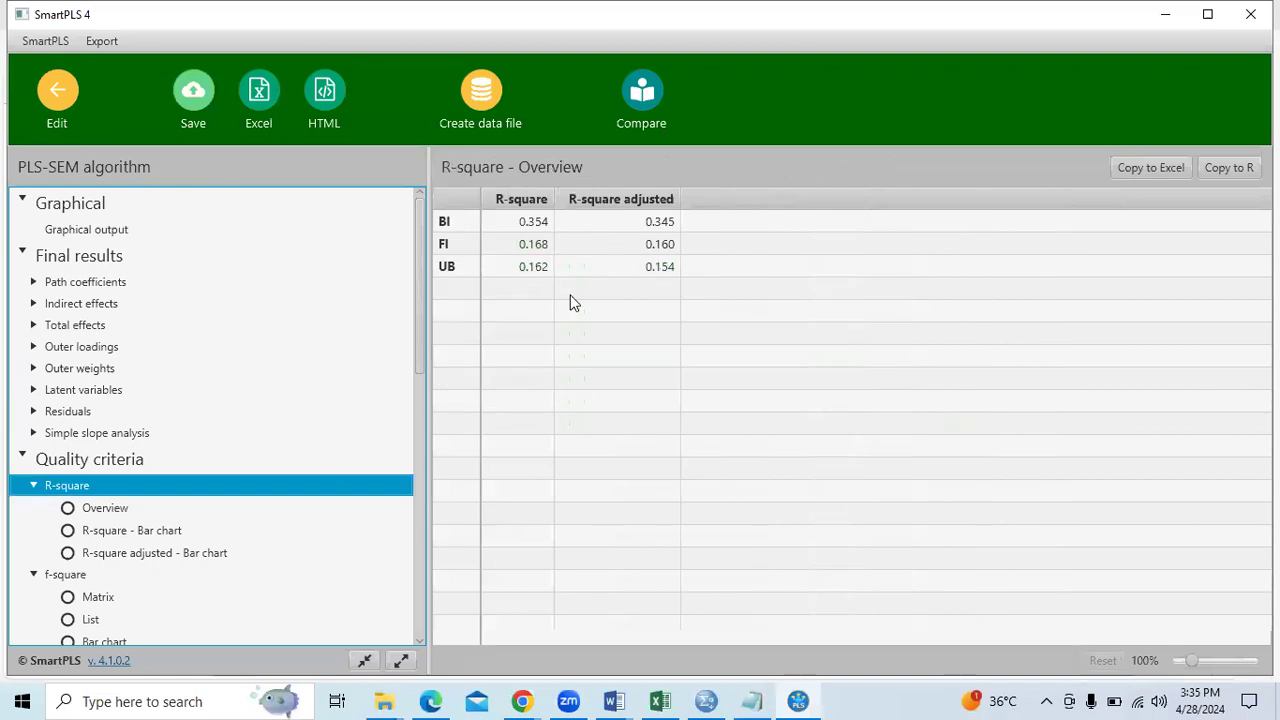
Return to the thesis PDF, highlight the heading of section 4.6 Structural model testing and examine the bootstrapping hypothesis results in Table 9
key(alt+Tab)
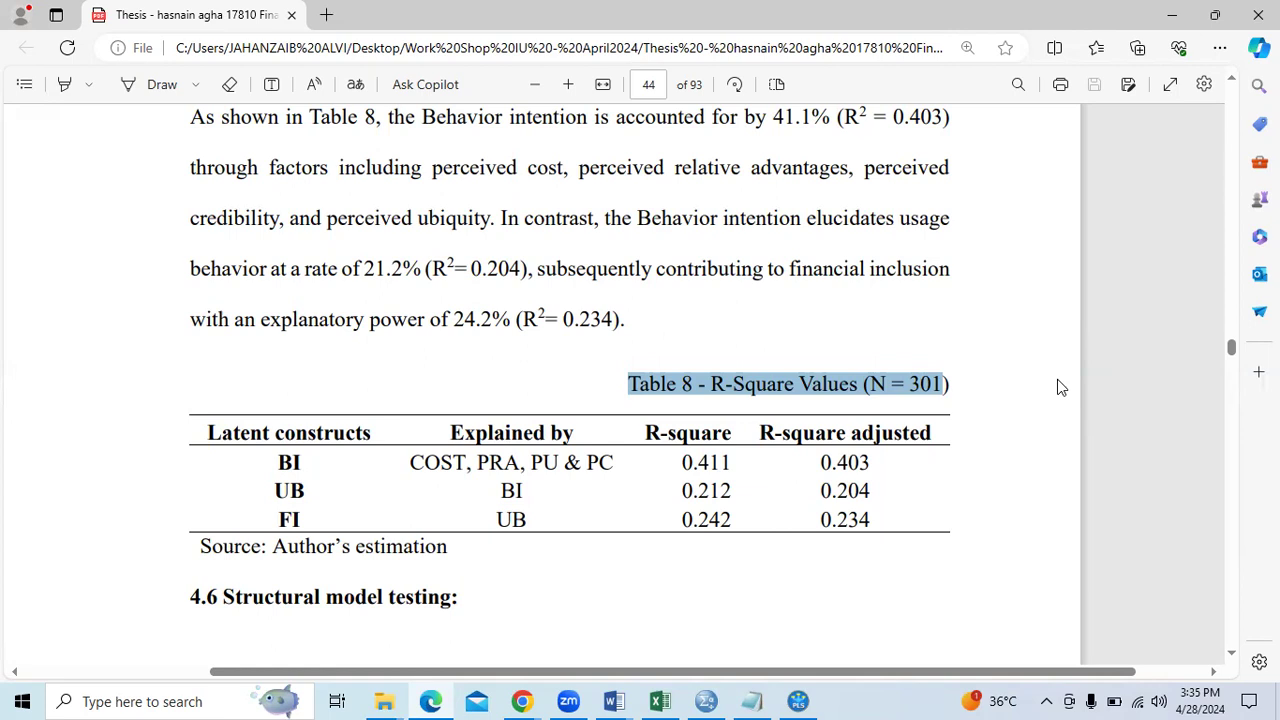
scroll(1057, 379, down, 3)
drag(180, 422, 506, 427)
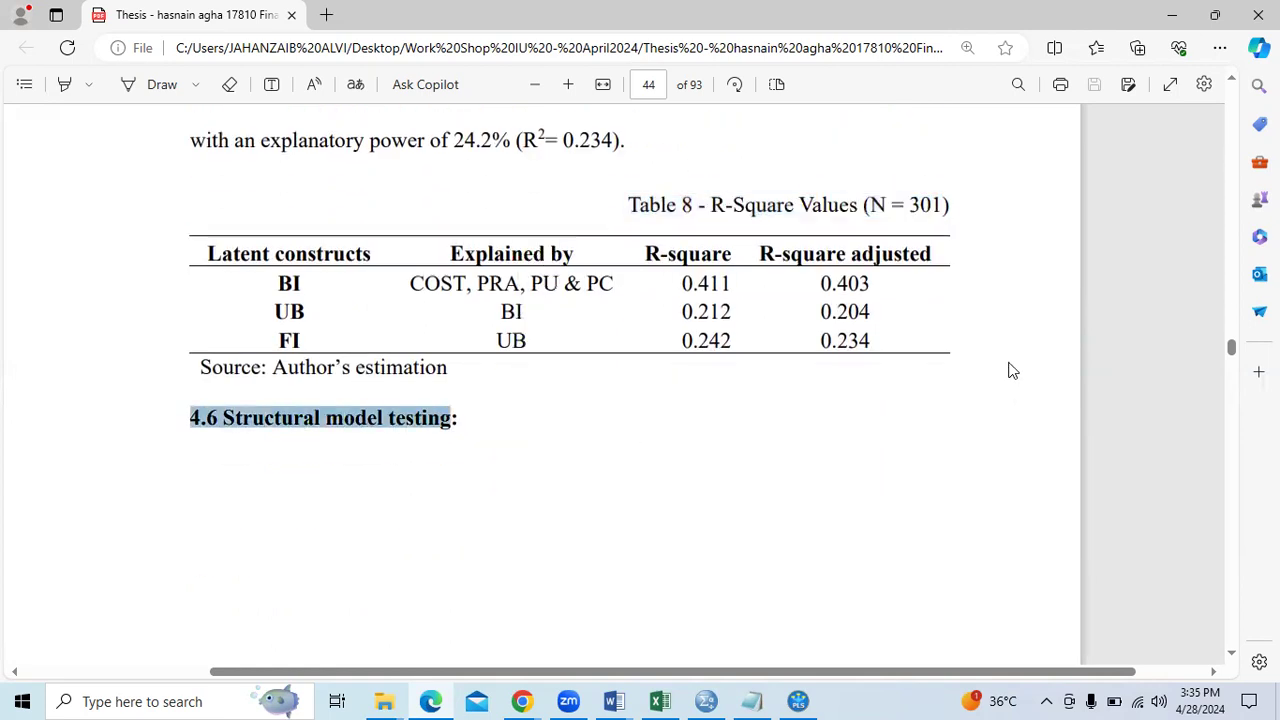
scroll(1010, 370, down, 10)
scroll(1042, 298, down, 1)
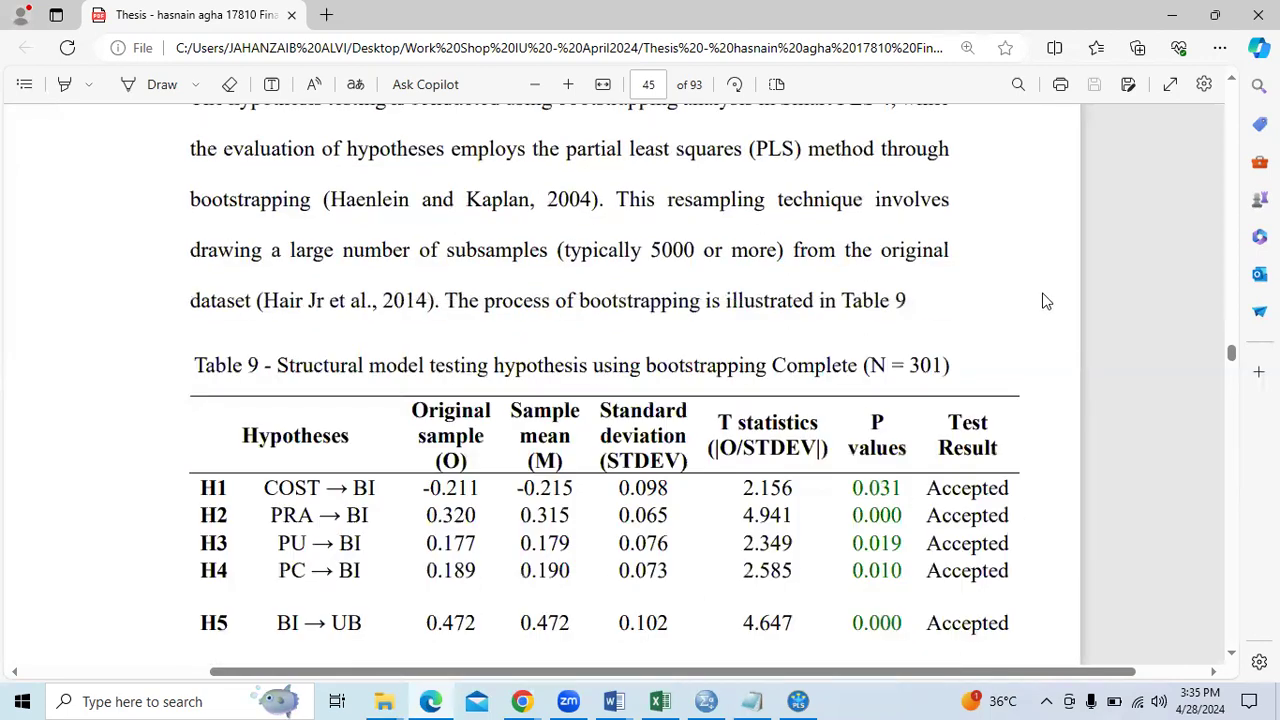
scroll(1046, 301, down, 3)
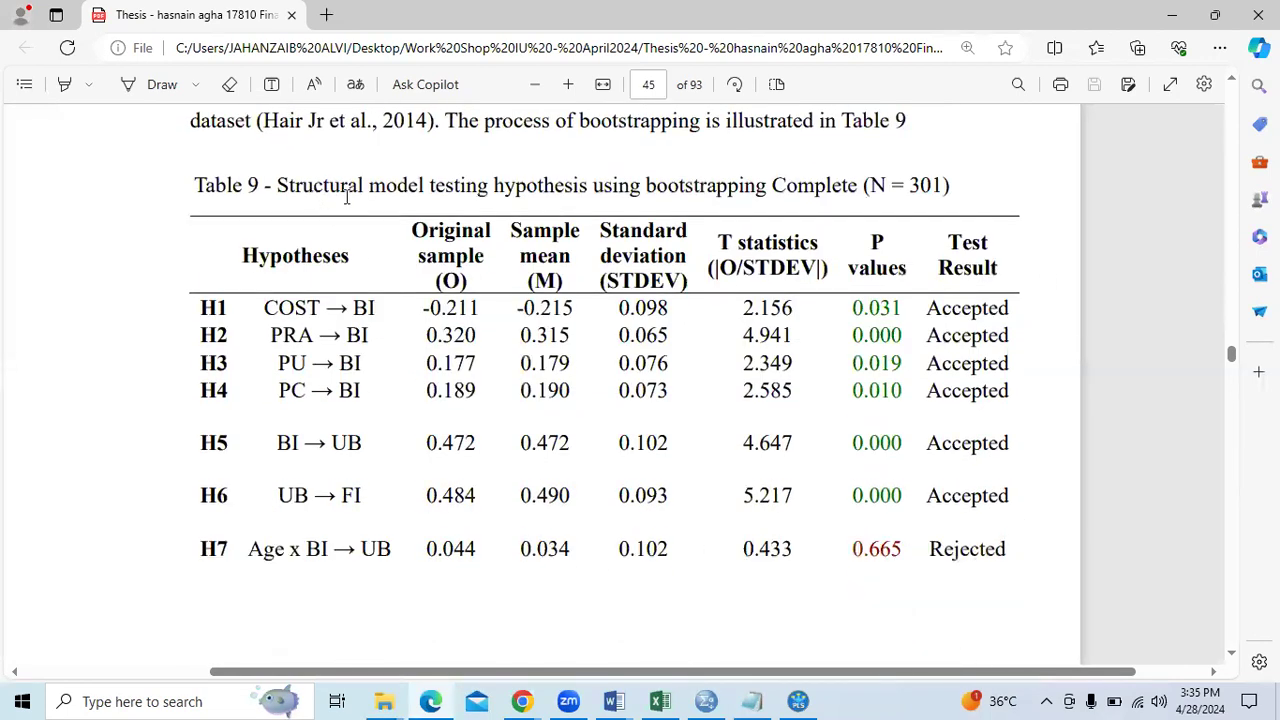
Highlight the P values of the hypotheses in Table 9 of the thesis, clear the selection and switch to SmartPLS
drag(876, 242, 900, 563)
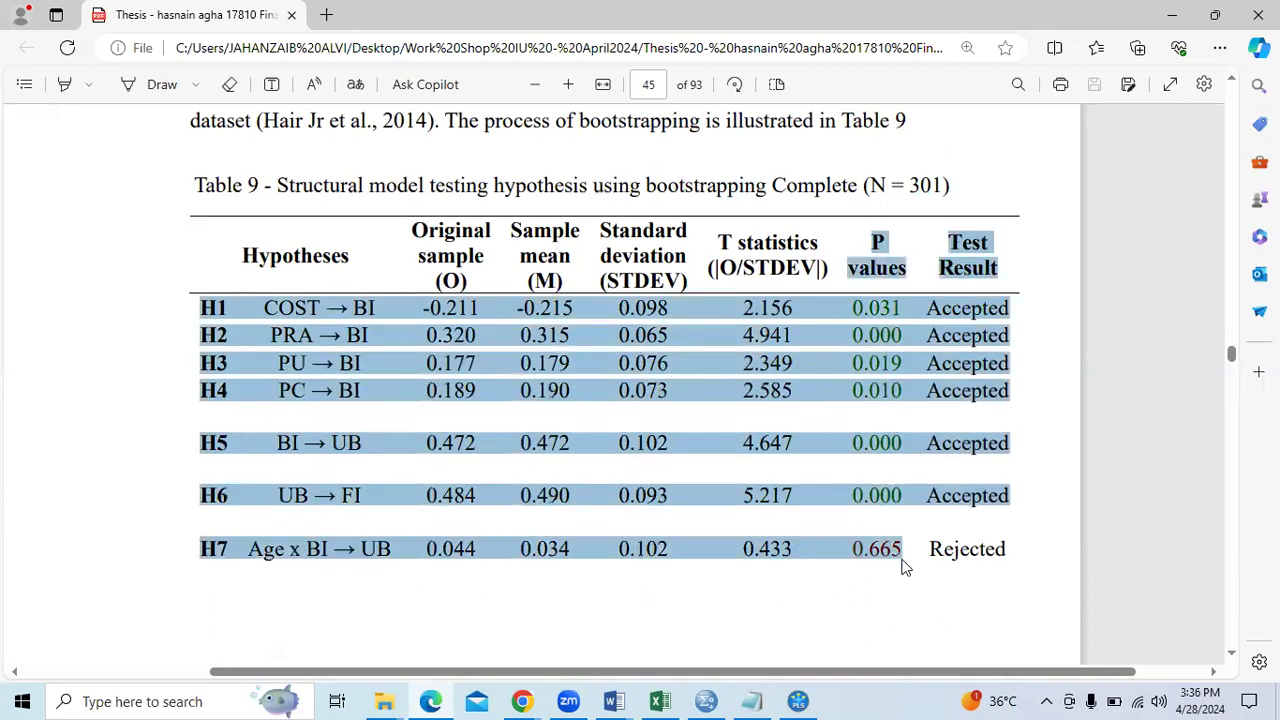
click(871, 294)
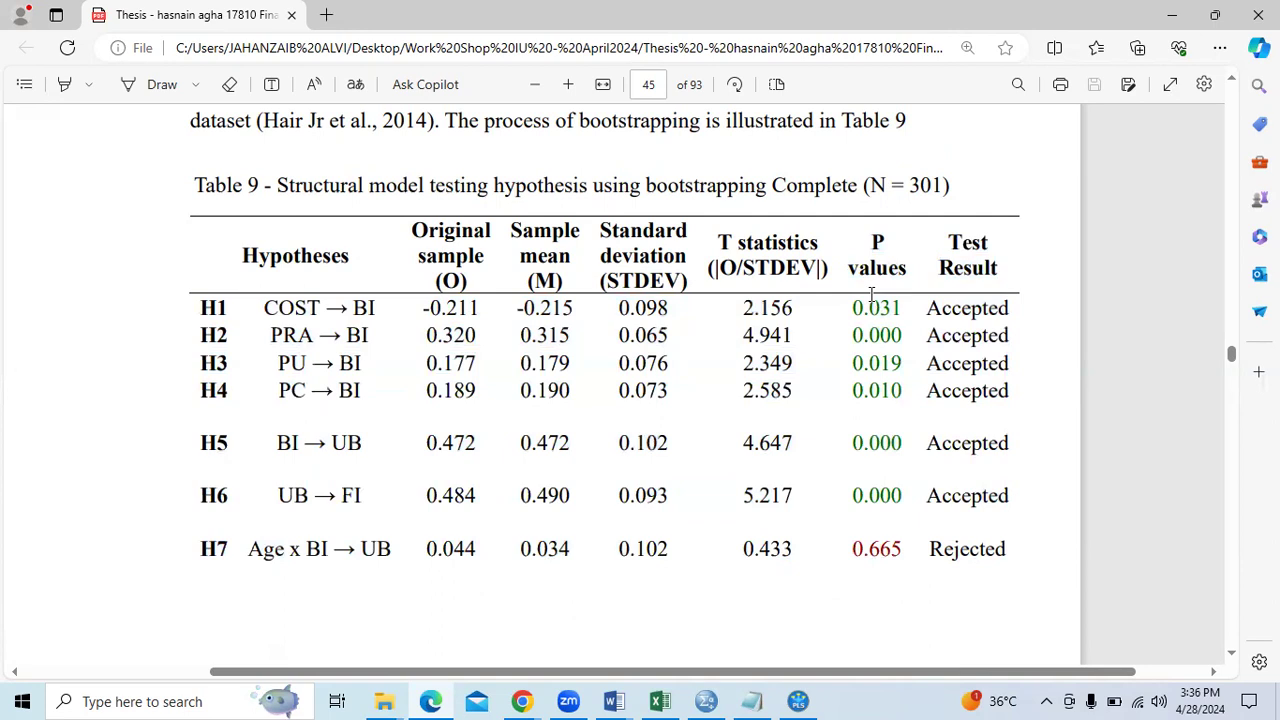
key(alt+Tab)
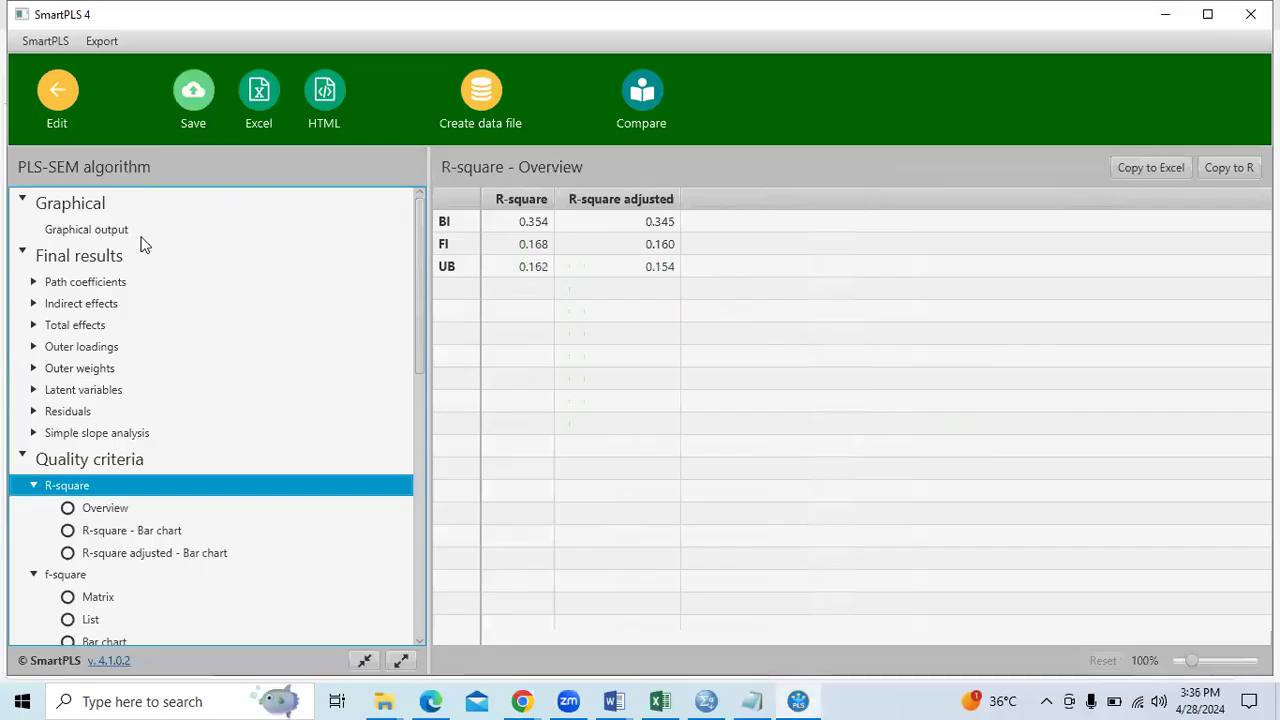
Return to the model and run Bootstrapping with 5000 subsamples, percentile bootstrap, a two-tailed test, 0.05 significance and a fixed seed
click(55, 97)
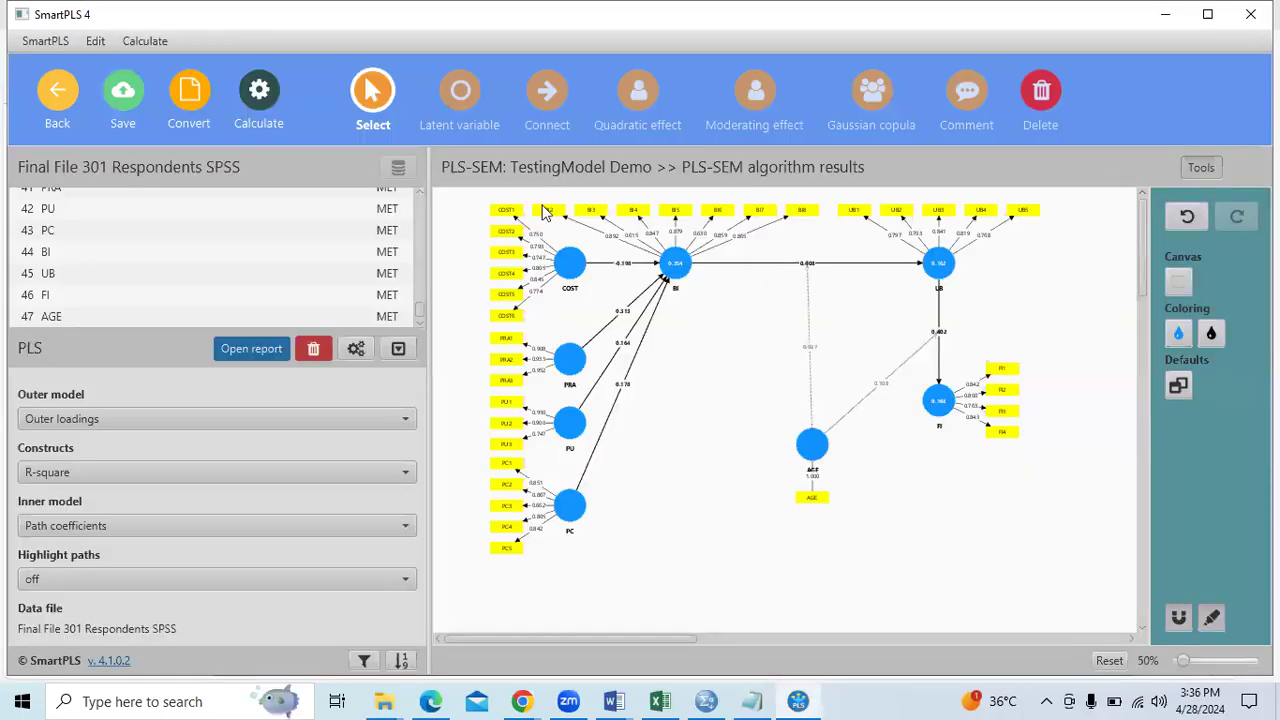
click(258, 97)
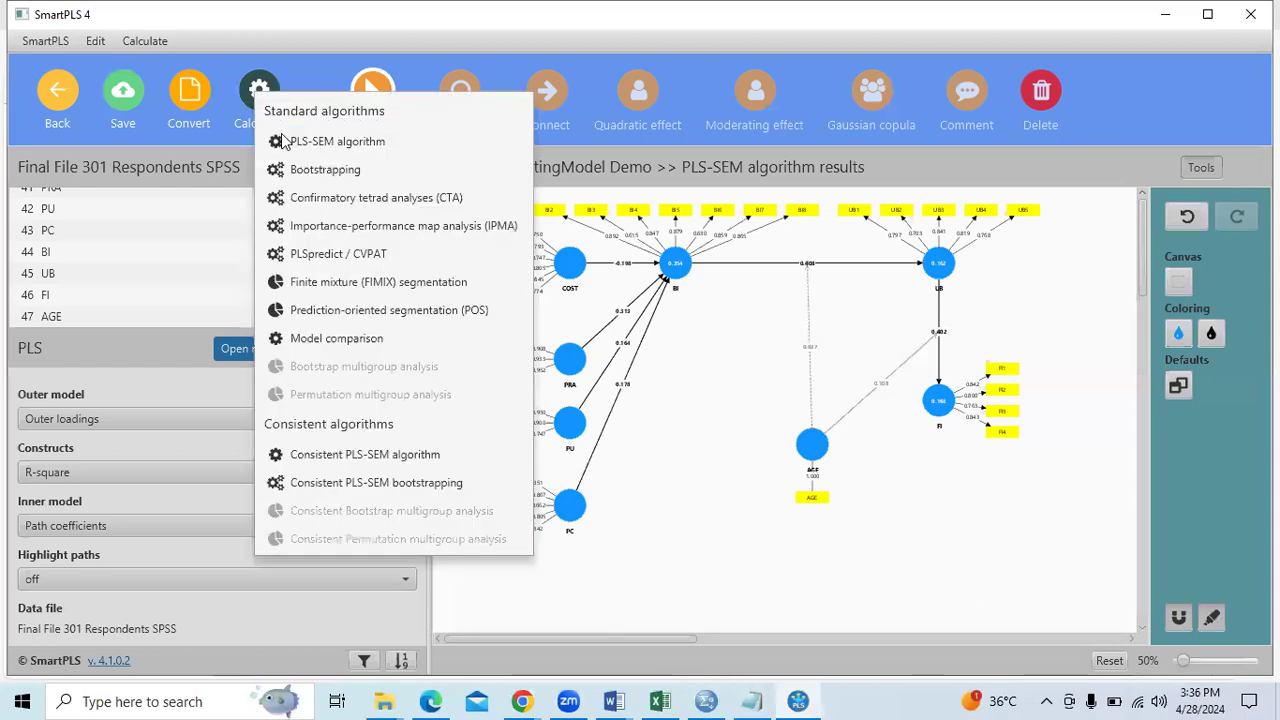
click(333, 175)
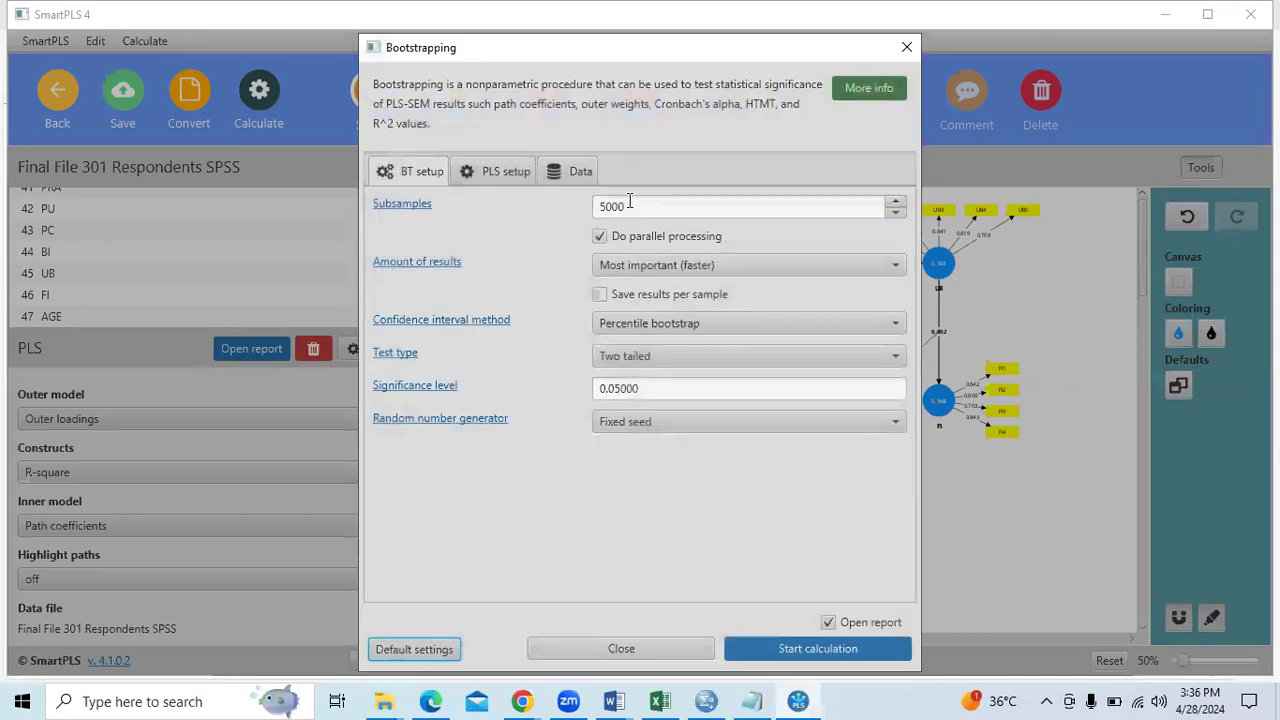
click(816, 648)
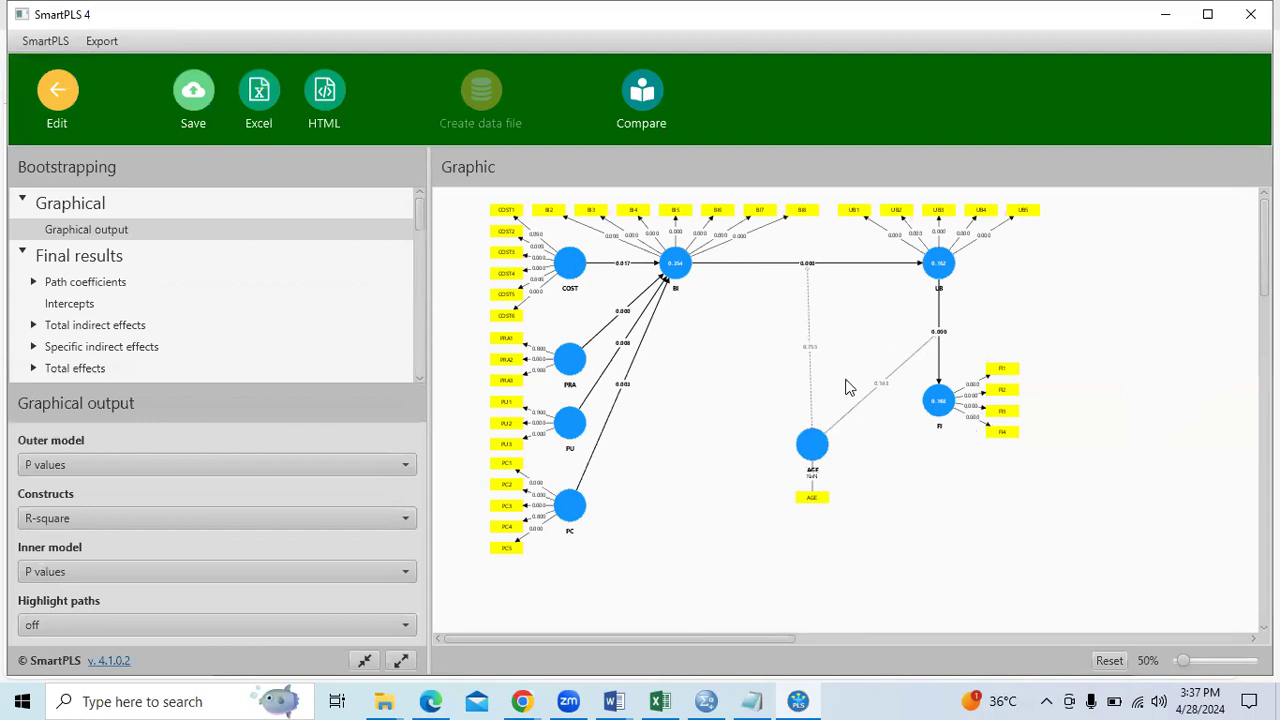
Check the bootstrapping graphic, open the path coefficients table and examine the P values of the paths from BI -> UB to UB -> FI
scroll(923, 340, up, 5)
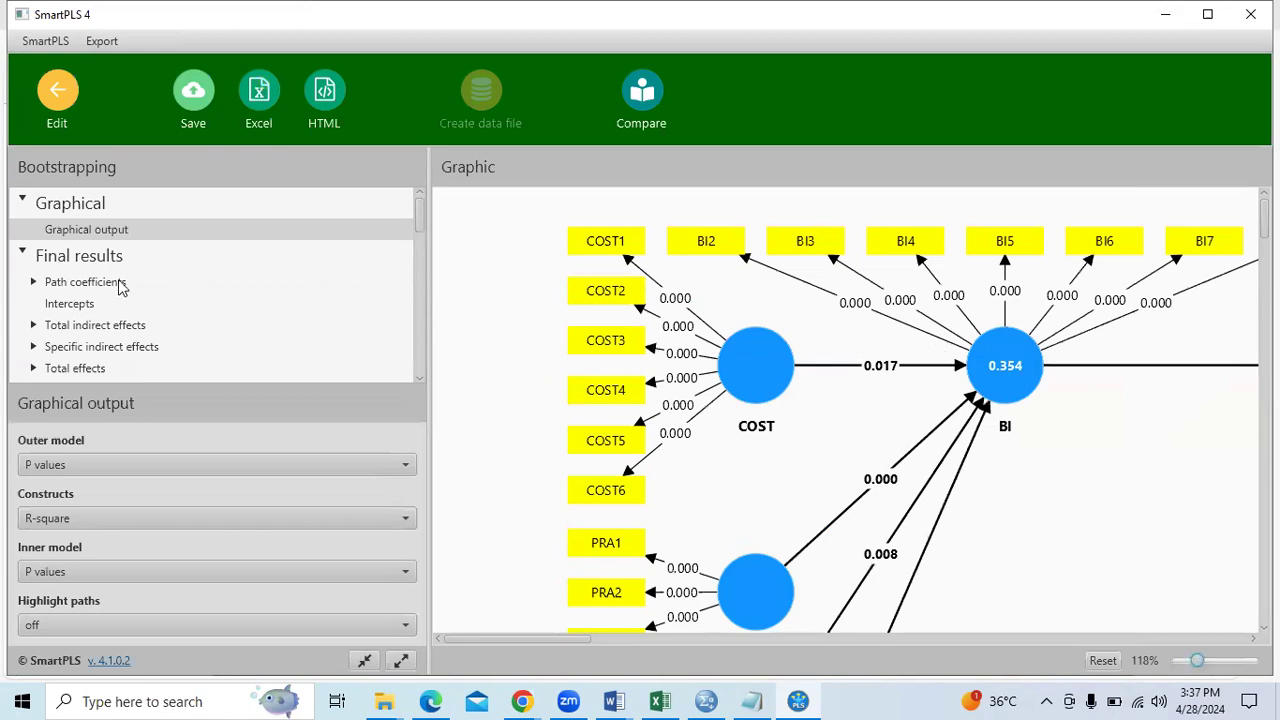
click(84, 282)
drag(1192, 270, 1195, 385)
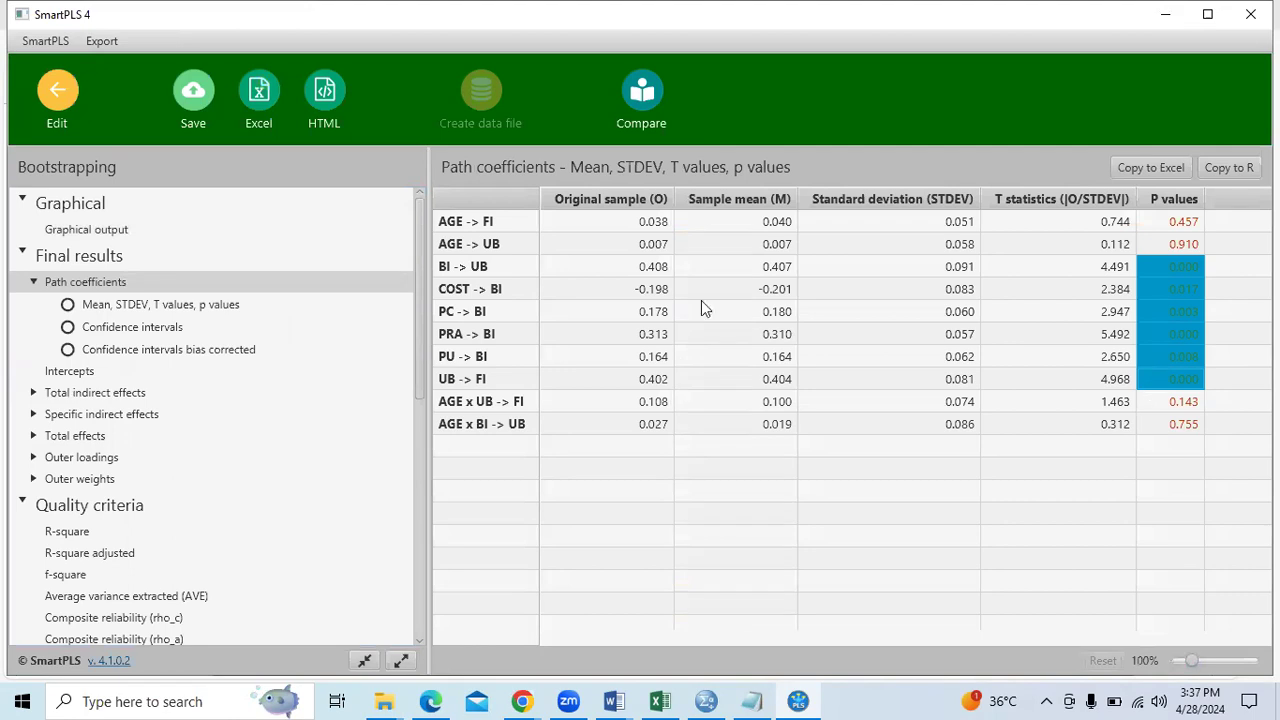
click(479, 267)
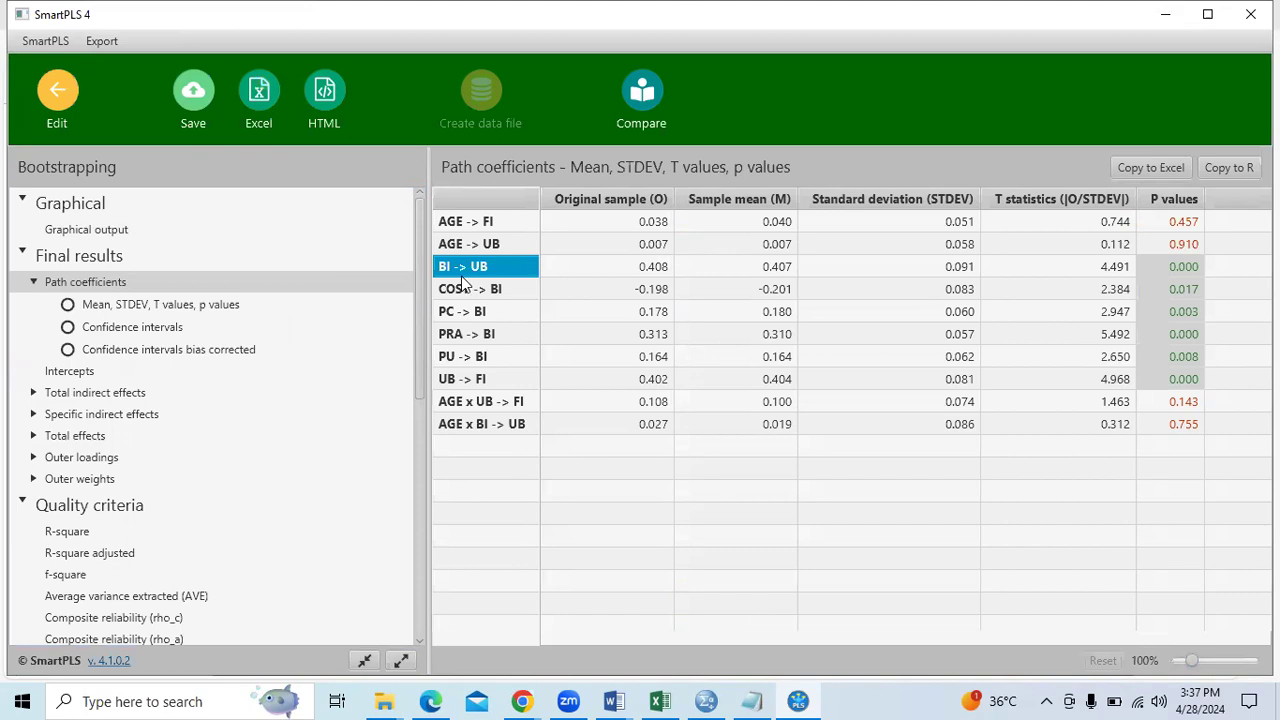
click(518, 291)
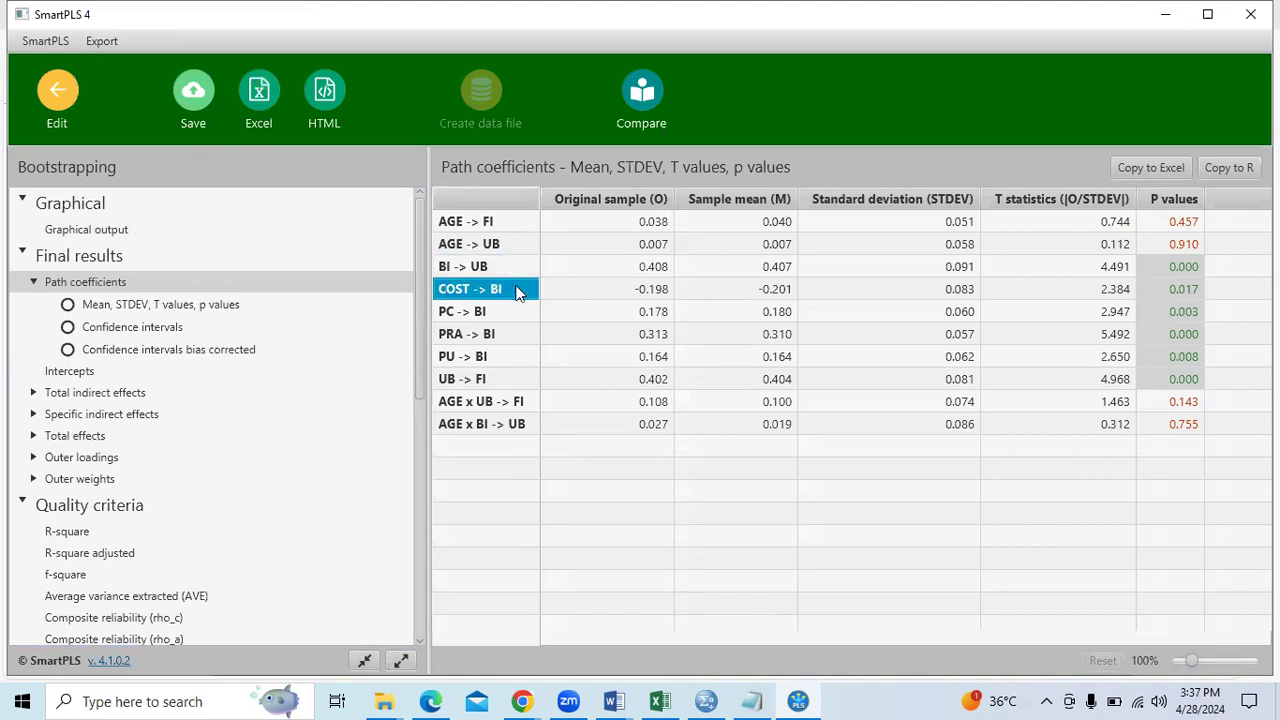
Inspect the AGE x UB -> FI and AGE x BI -> UB moderation rows, the AGE -> FI path and the direct paths' P values
click(502, 399)
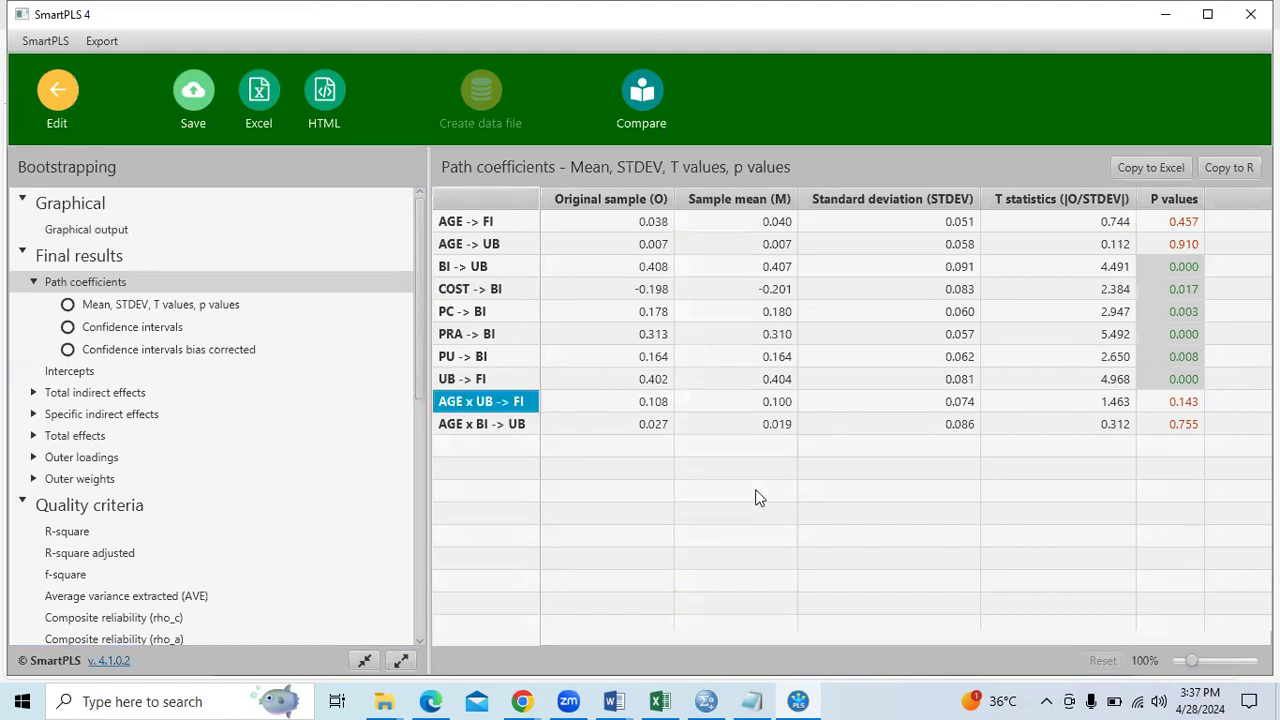
click(493, 427)
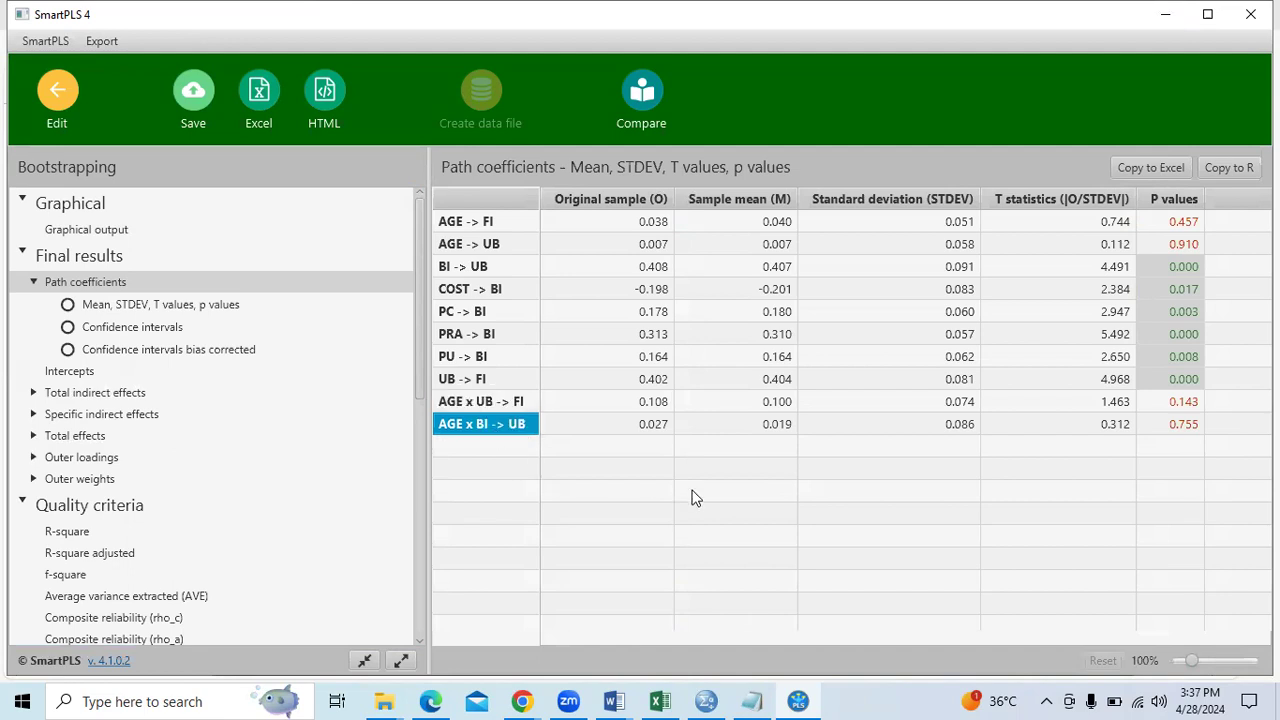
drag(1199, 406, 564, 424)
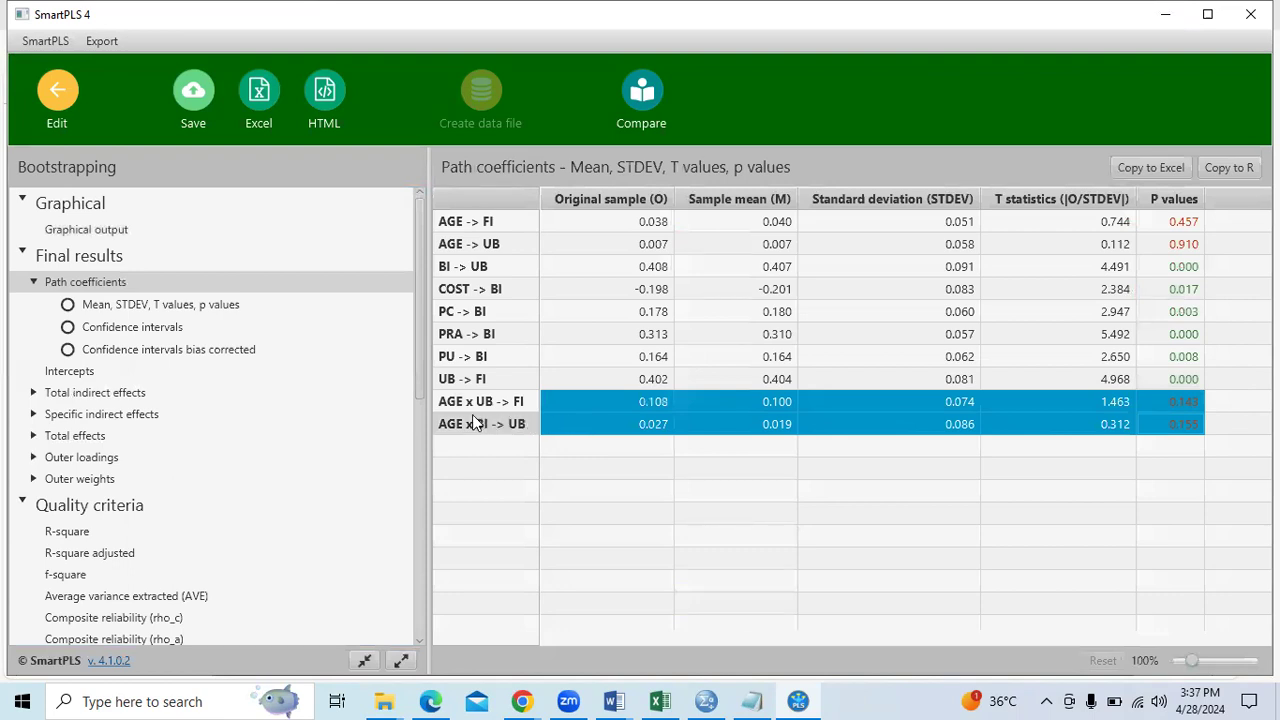
click(490, 222)
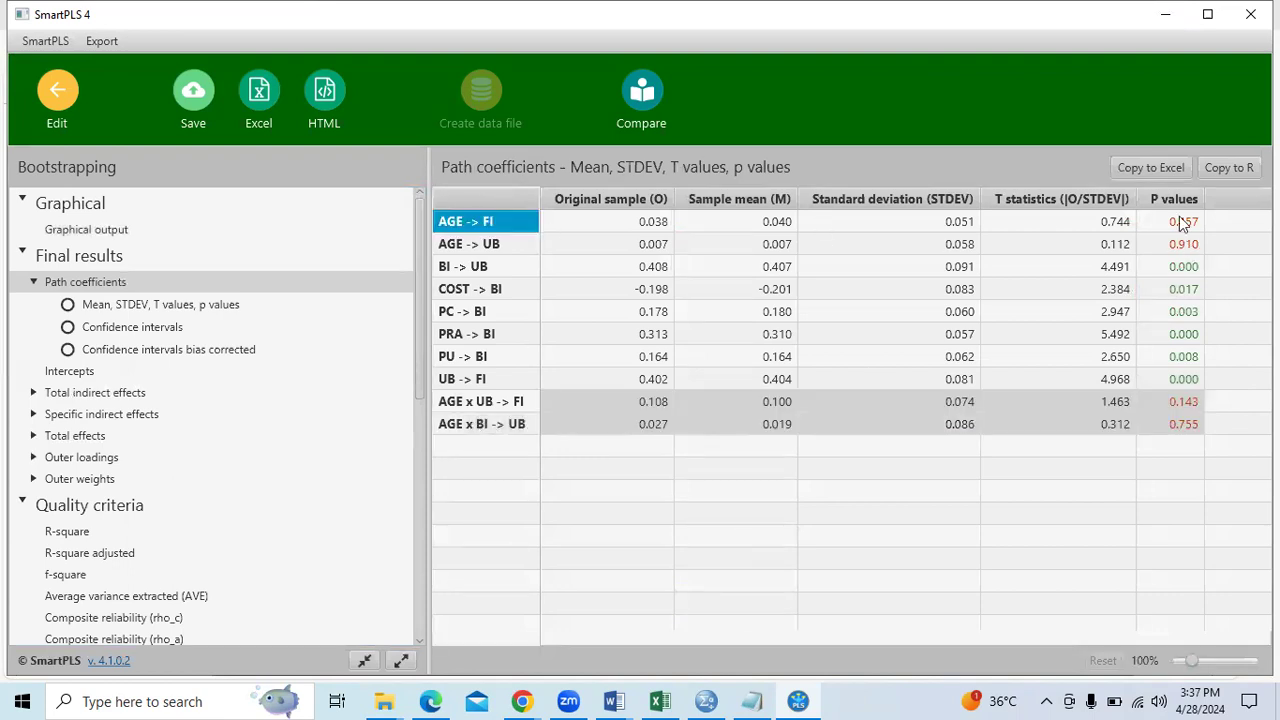
drag(1185, 266, 1181, 380)
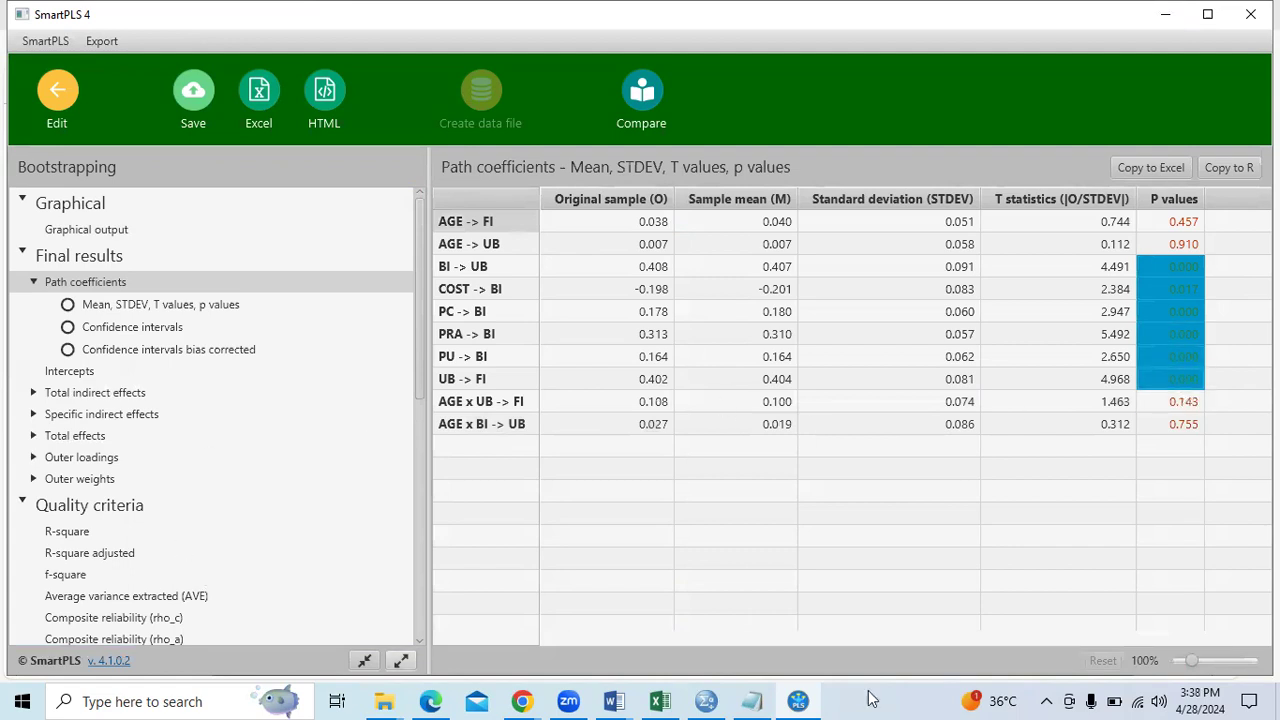
Switch to the thesis PDF and look through the full-sample hypothesis discussion from Table 9 to the start of the multigroup analysis
click(430, 701)
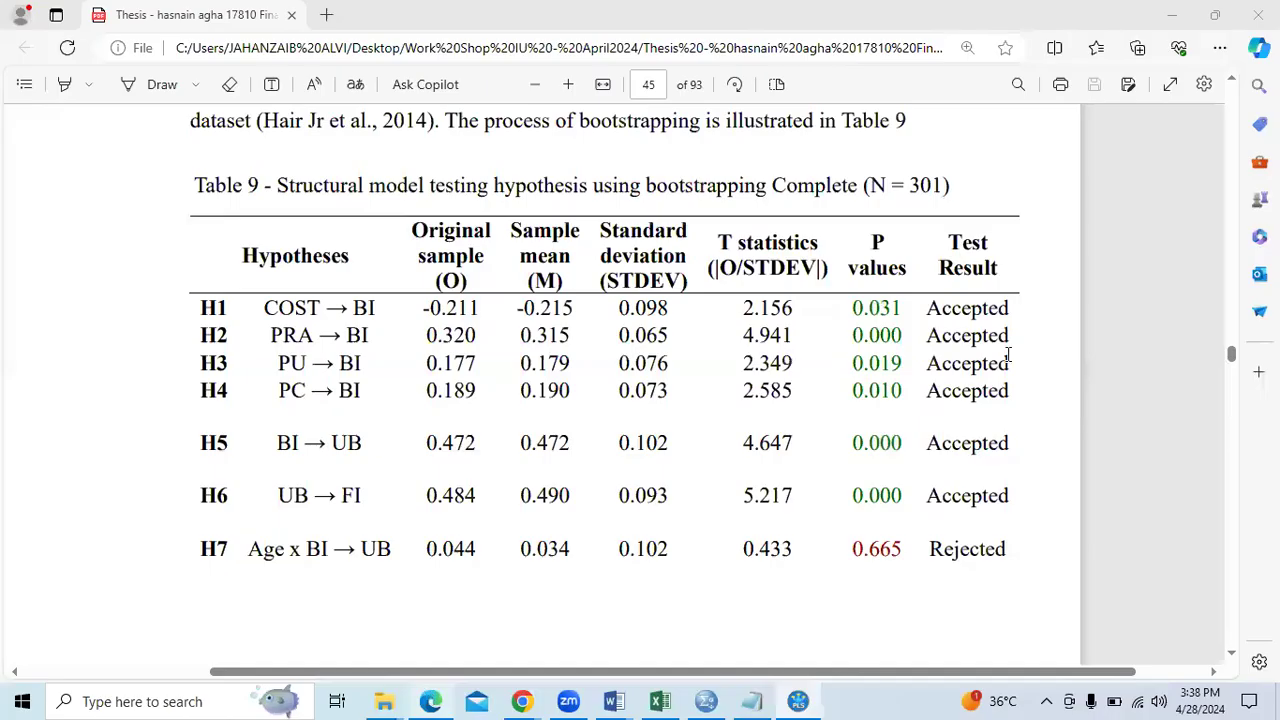
scroll(1143, 343, down, 10)
scroll(1147, 352, down, 15)
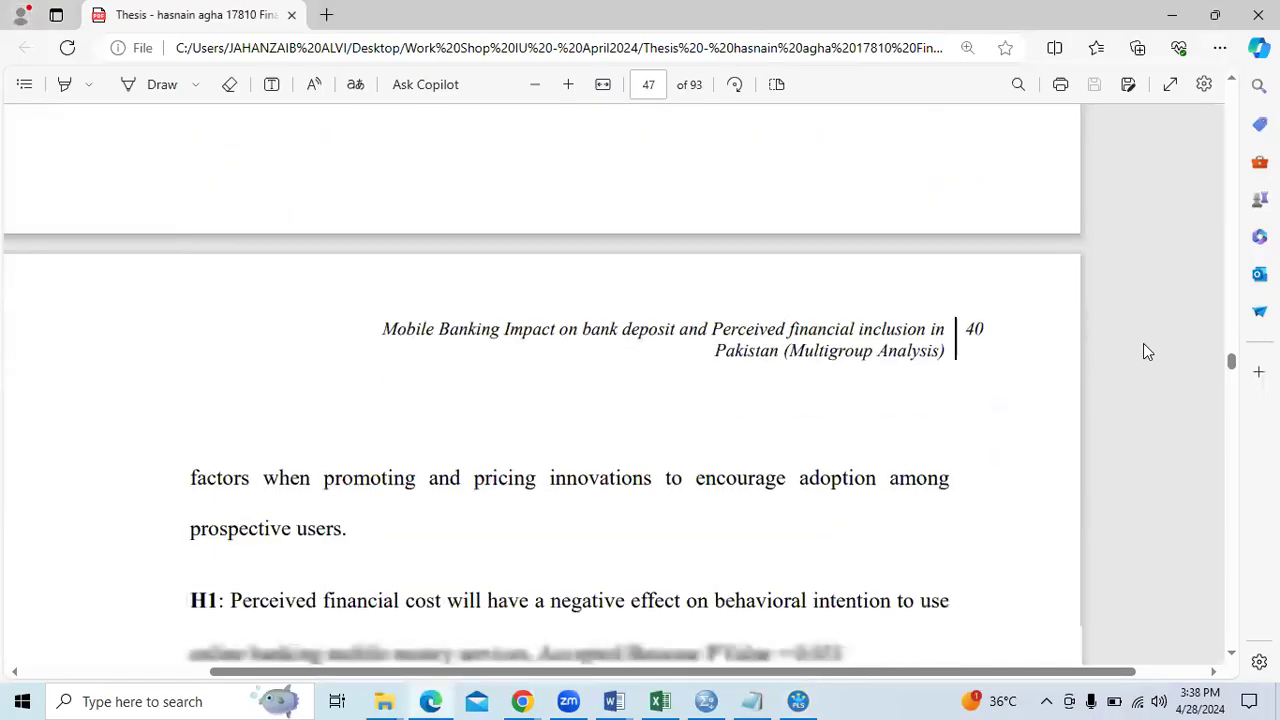
scroll(1147, 352, down, 20)
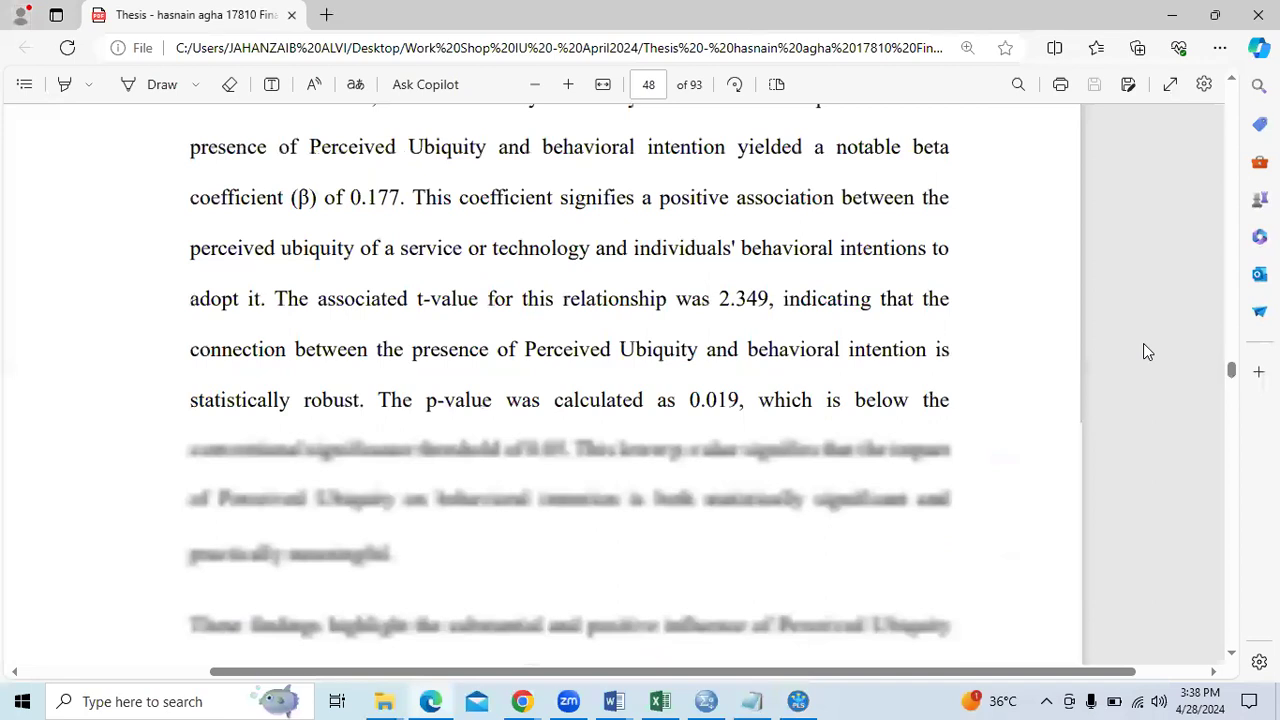
scroll(1147, 352, down, 20)
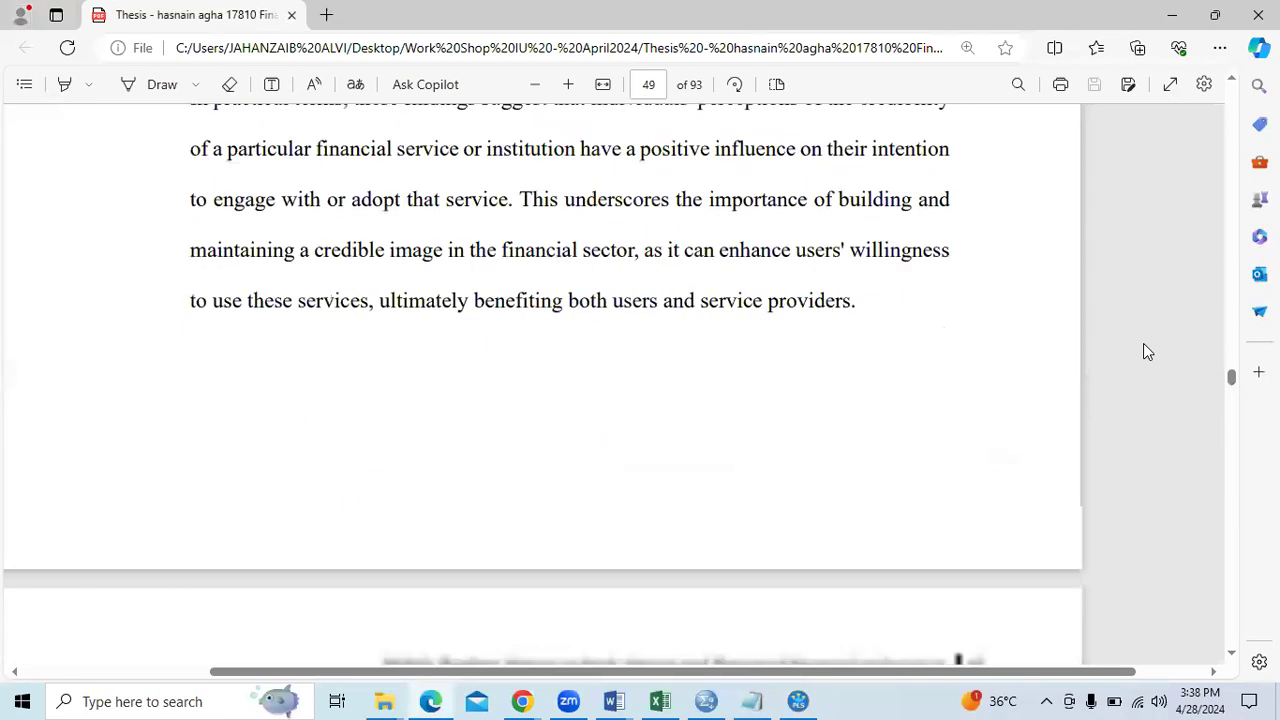
scroll(1147, 352, down, 20)
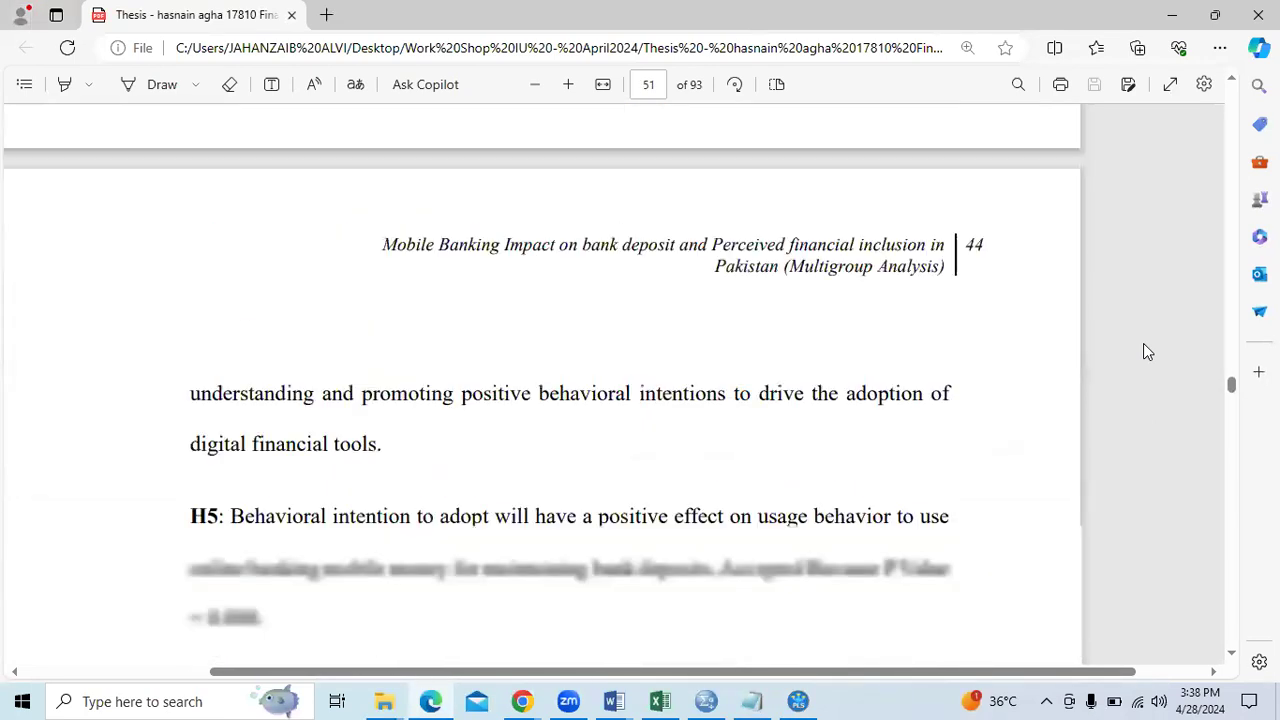
scroll(1147, 352, down, 20)
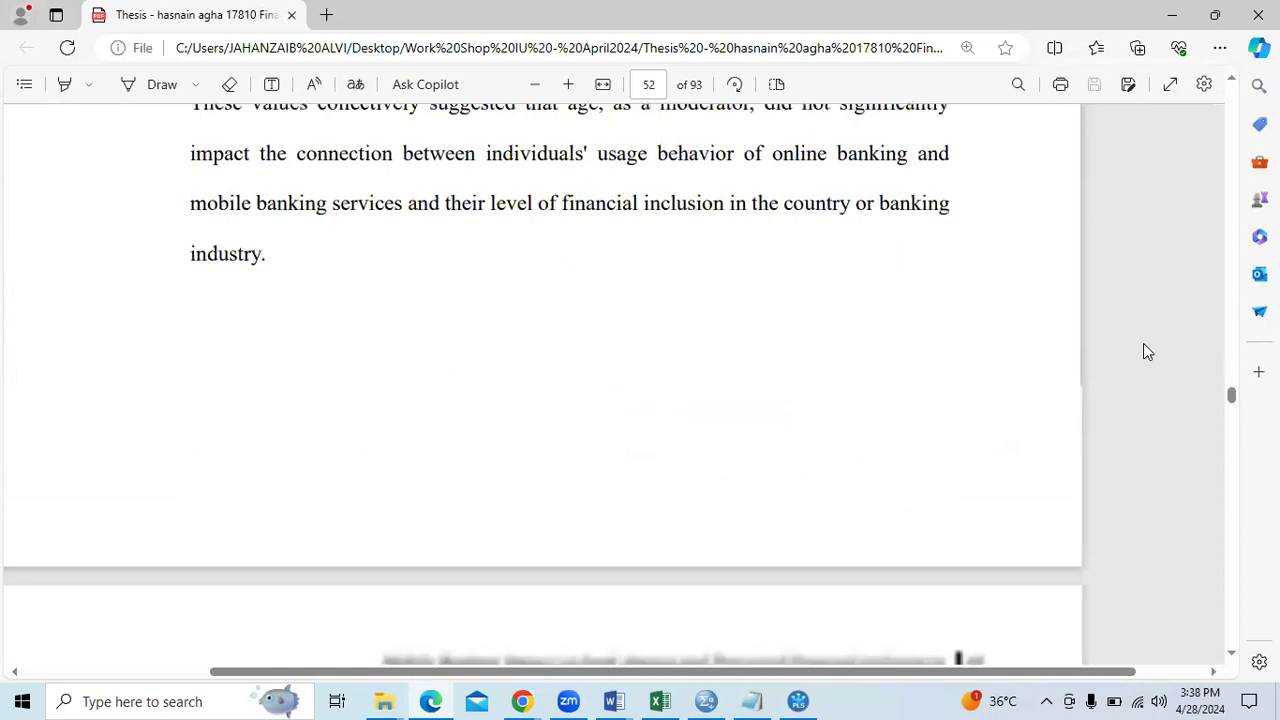
scroll(1147, 352, down, 20)
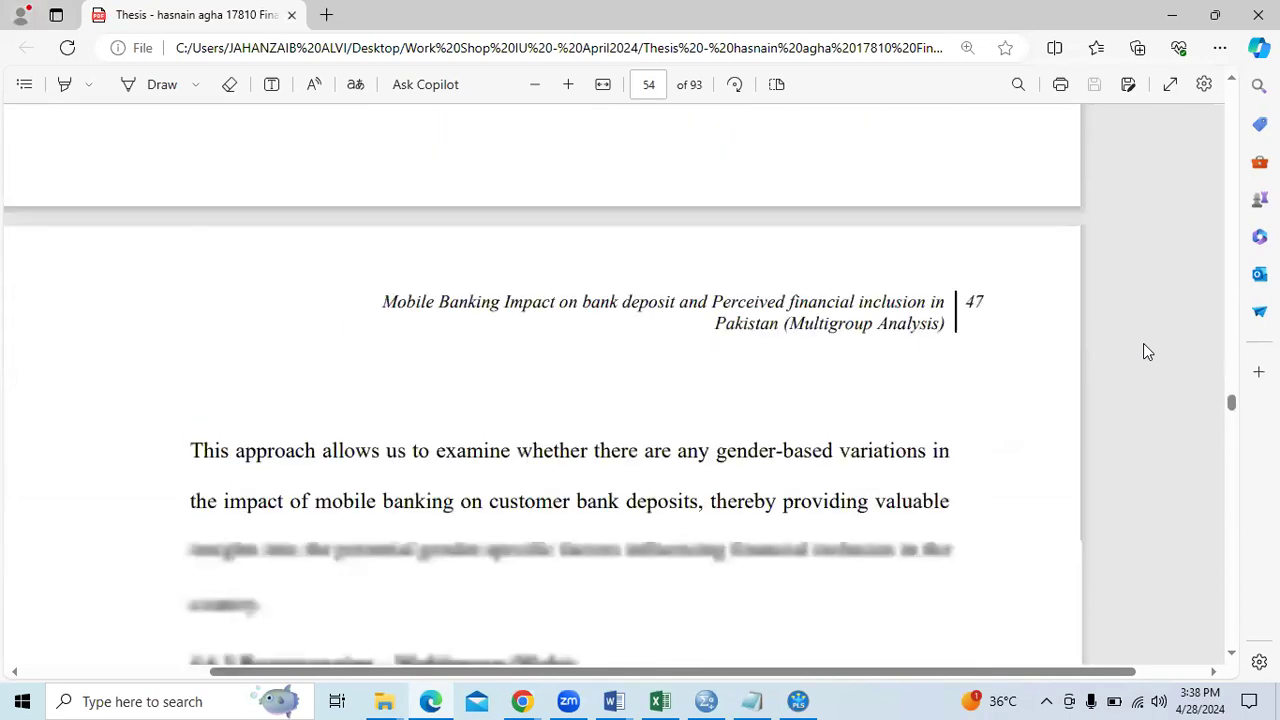
Look through the male multigroup bootstrapping section and its hypotheses up to section 4.6.4, Bootstrapping – Multigroup (Female)
scroll(1147, 352, down, 10)
scroll(1147, 352, up, 6)
scroll(1147, 352, down, 10)
scroll(1147, 352, down, 20)
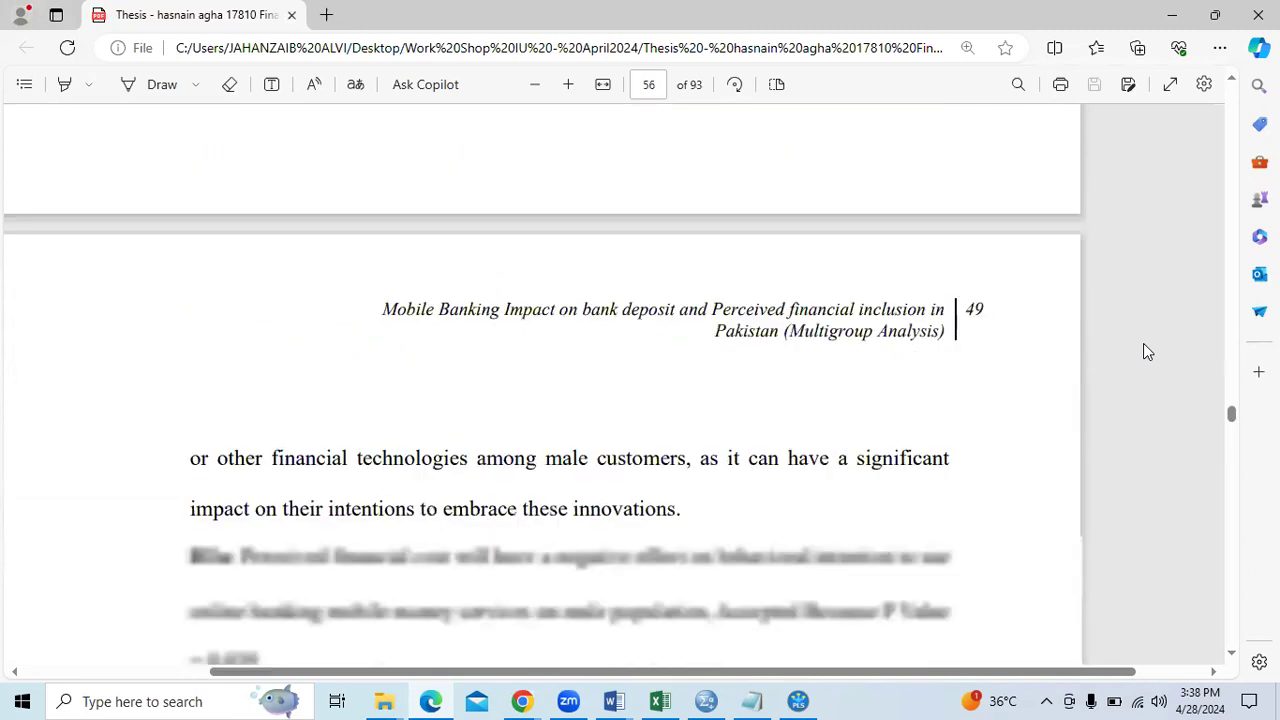
scroll(1147, 352, down, 15)
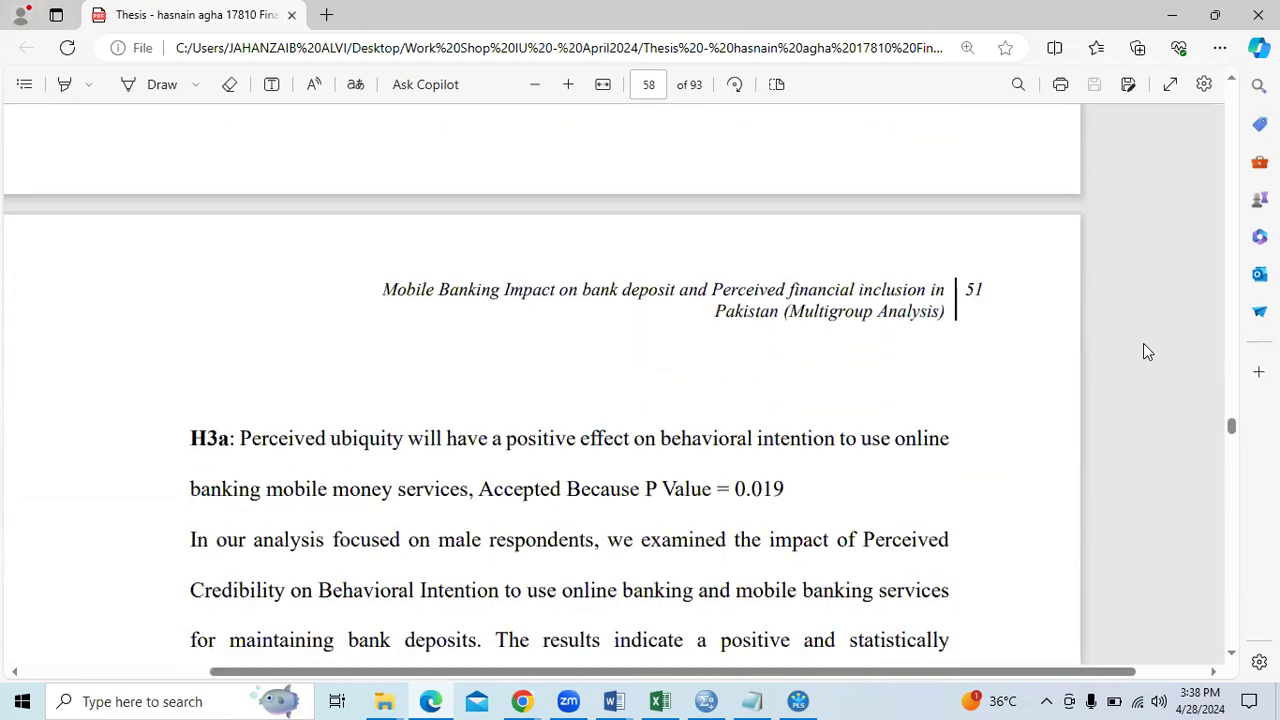
scroll(1147, 352, down, 20)
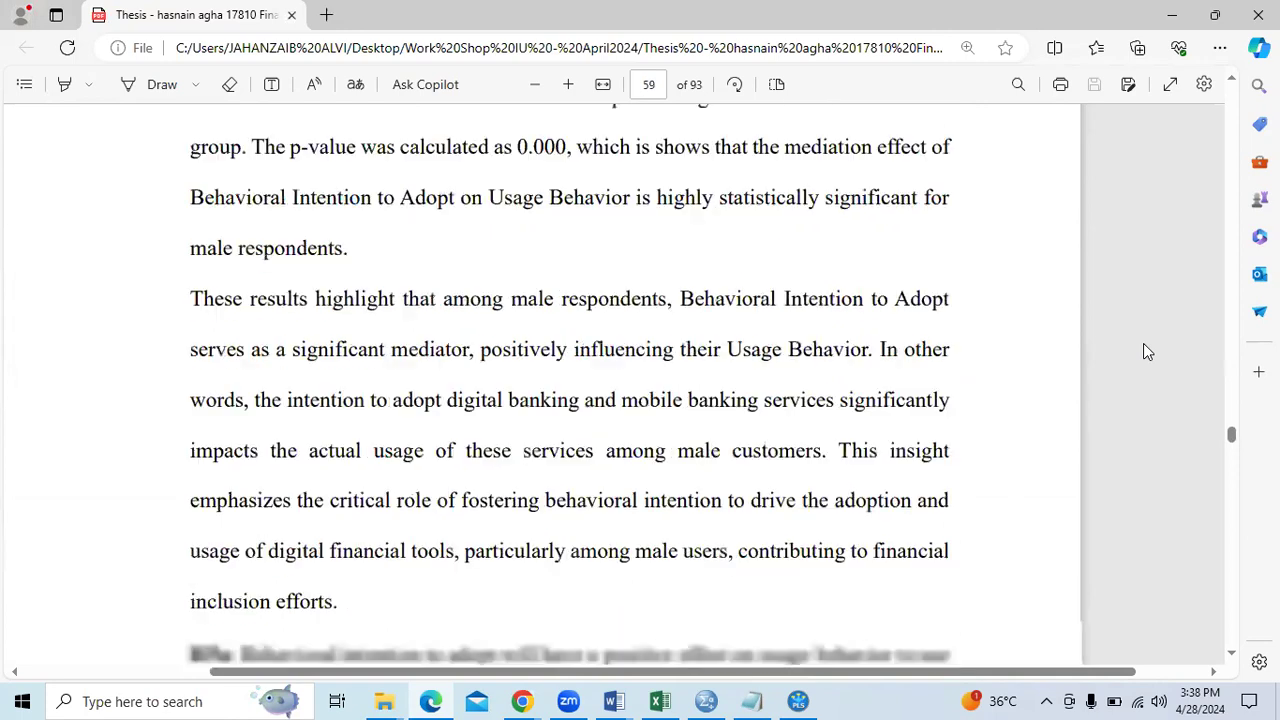
scroll(1147, 352, down, 20)
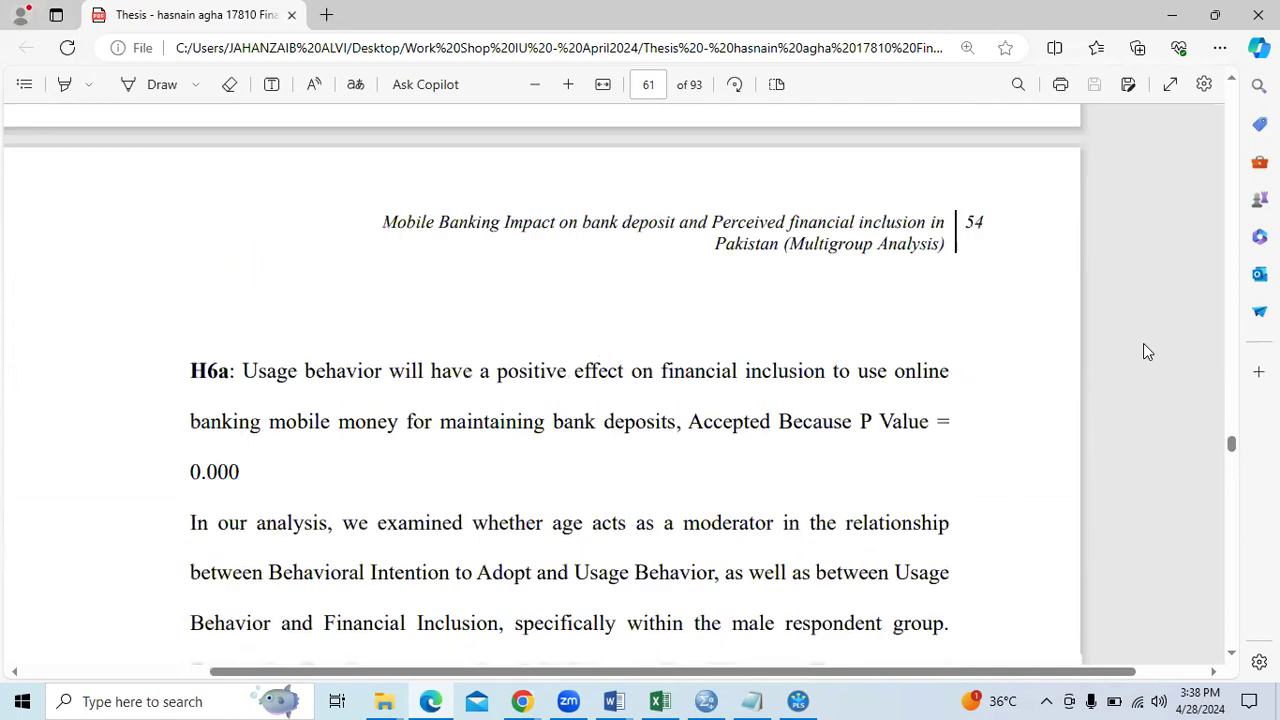
scroll(1147, 352, down, 20)
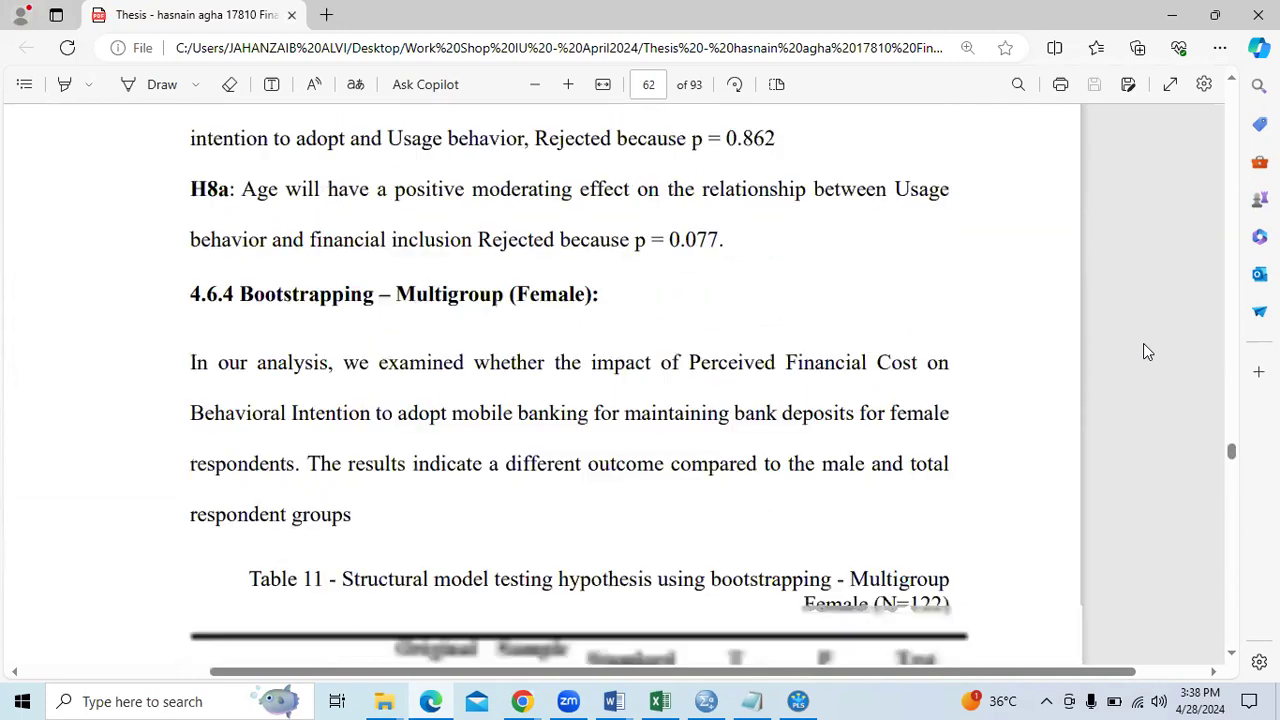
Look through the female multigroup bootstrapping section, from Table 11 through hypotheses H1b to H8b, up to section 4.6.5, Multigroup Analysis
scroll(1147, 352, up, 1)
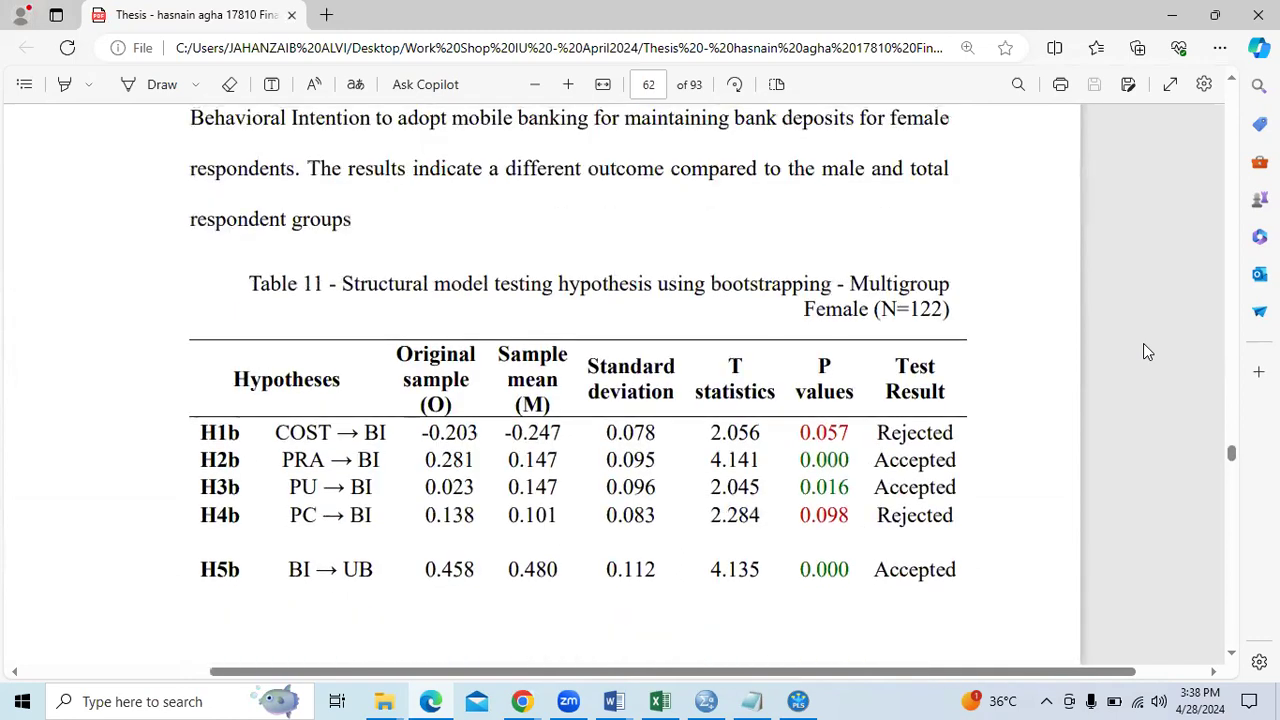
drag(858, 310, 866, 310)
scroll(1029, 349, down, 15)
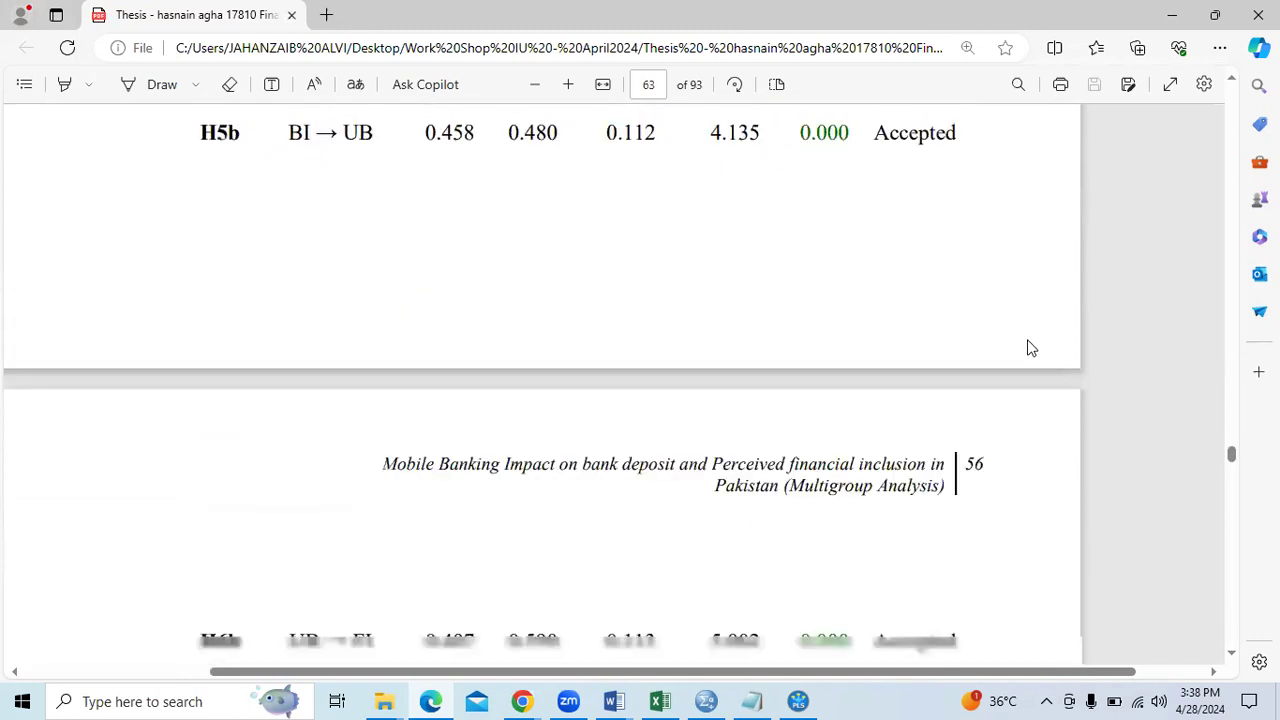
scroll(1031, 348, down, 1)
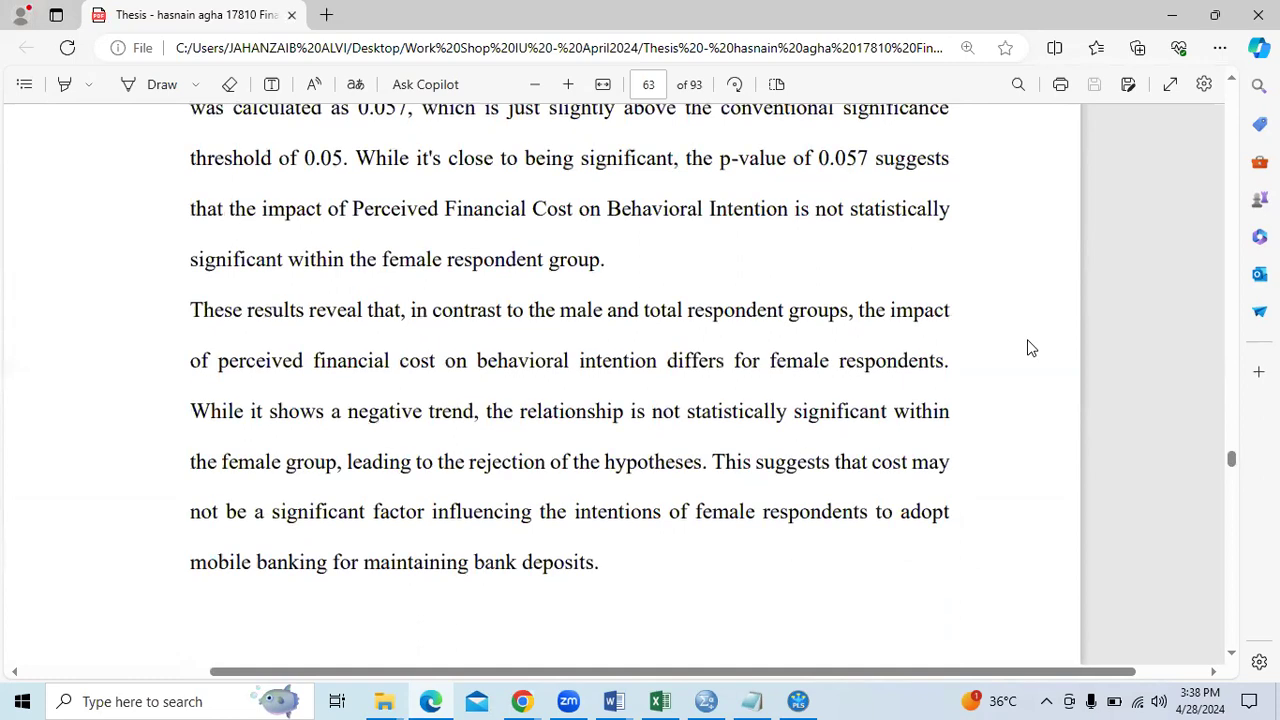
scroll(1031, 348, down, 10)
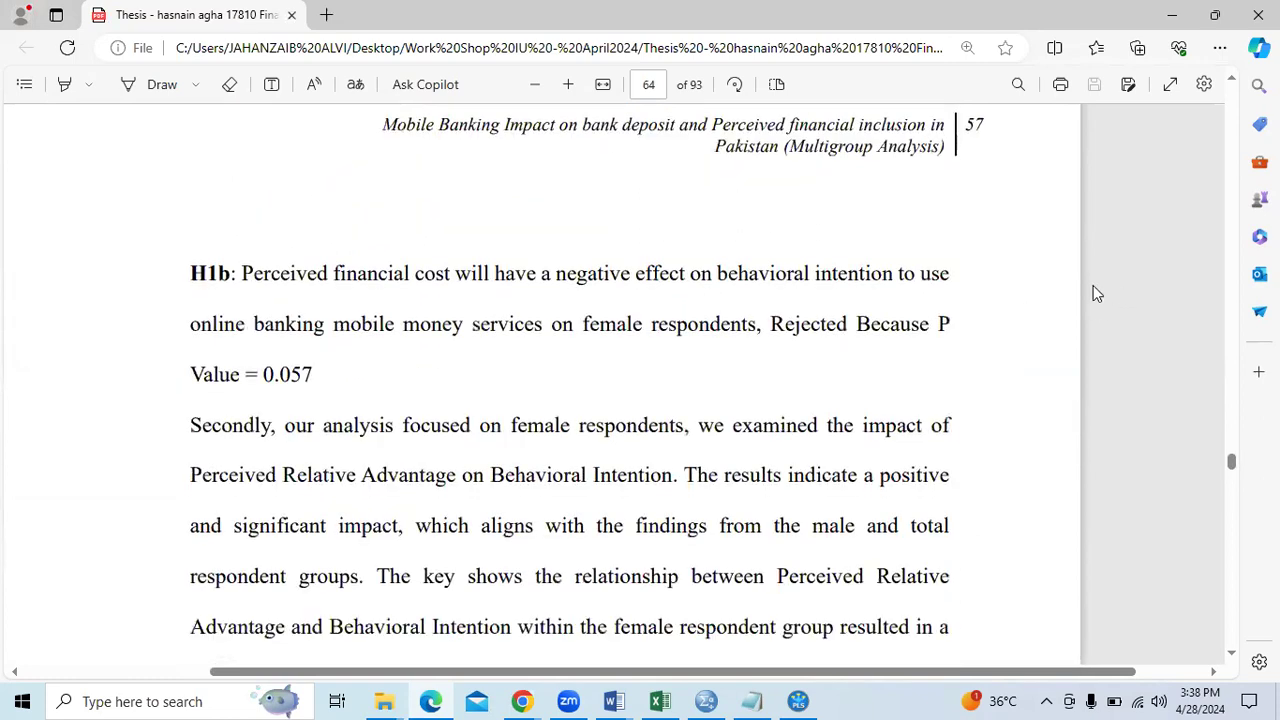
scroll(1090, 289, down, 12)
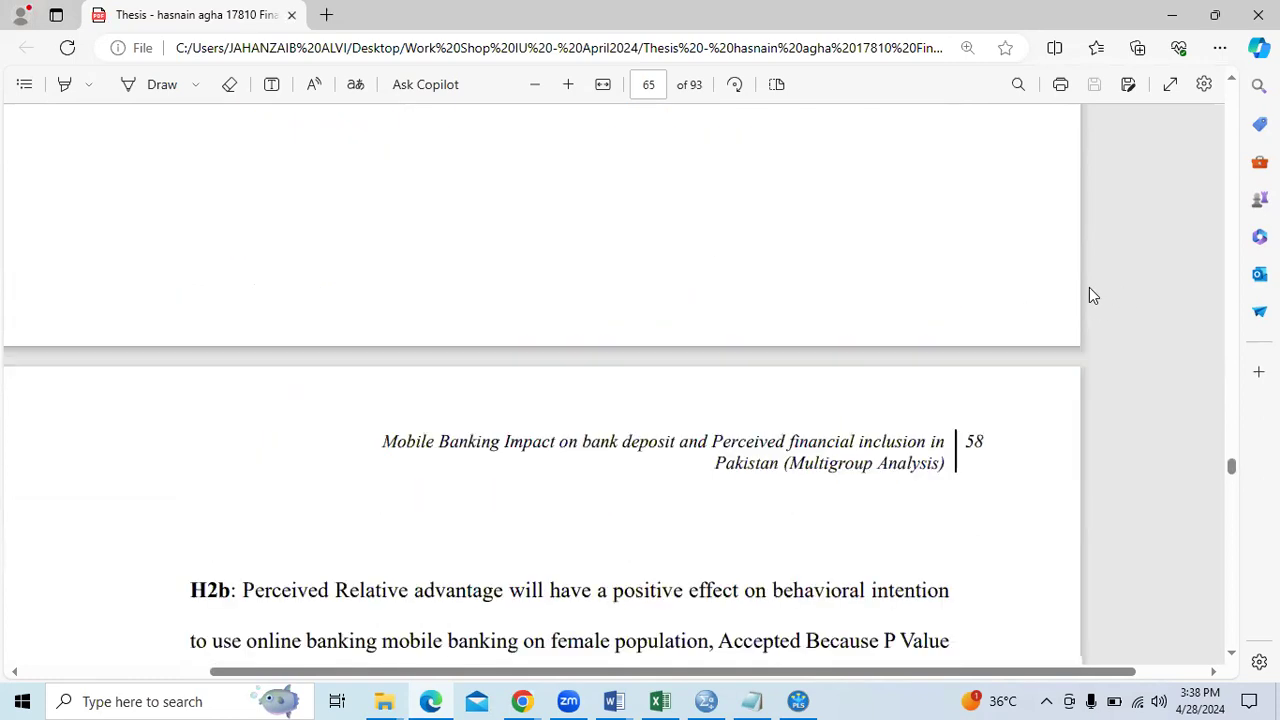
scroll(1091, 290, down, 12)
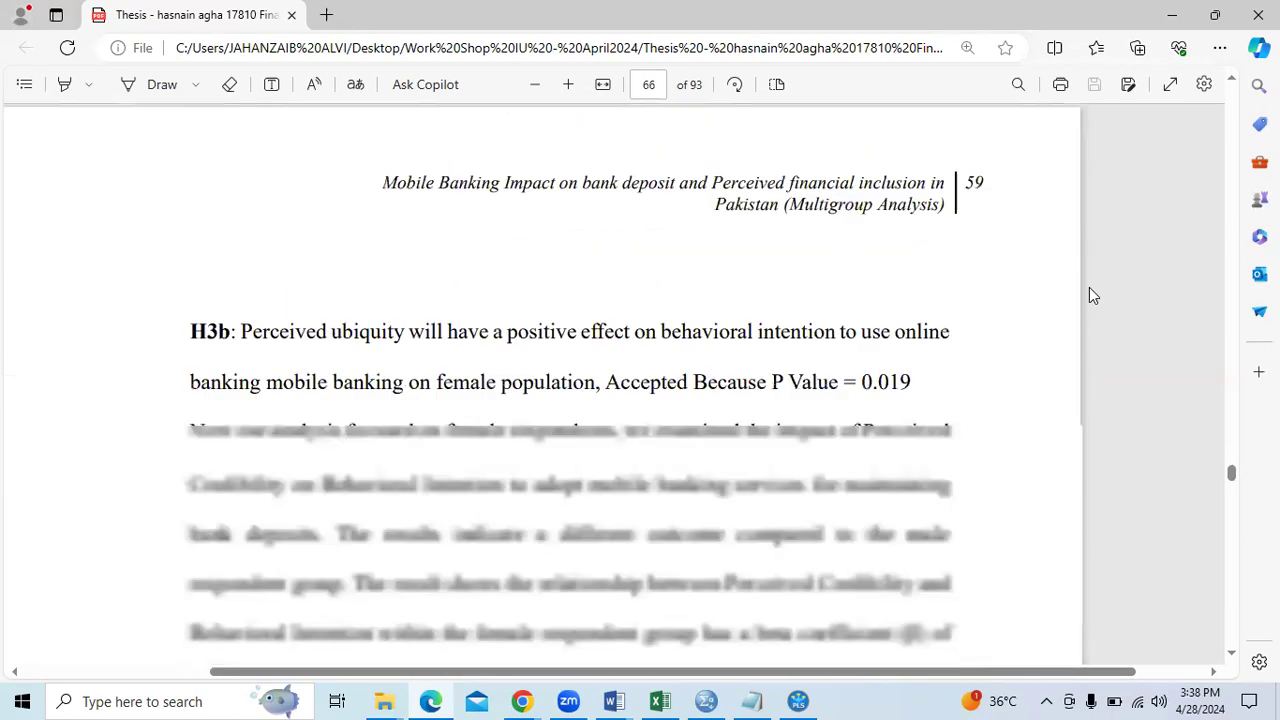
scroll(1091, 295, down, 12)
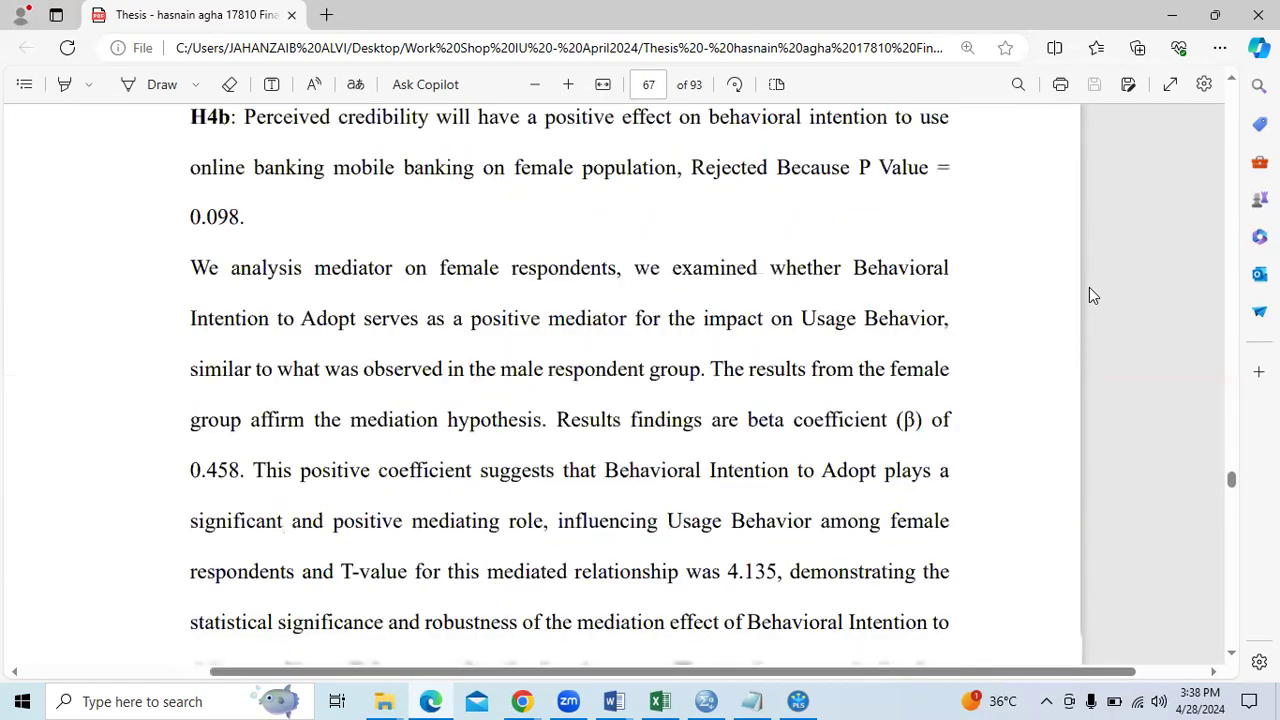
scroll(1092, 295, down, 5)
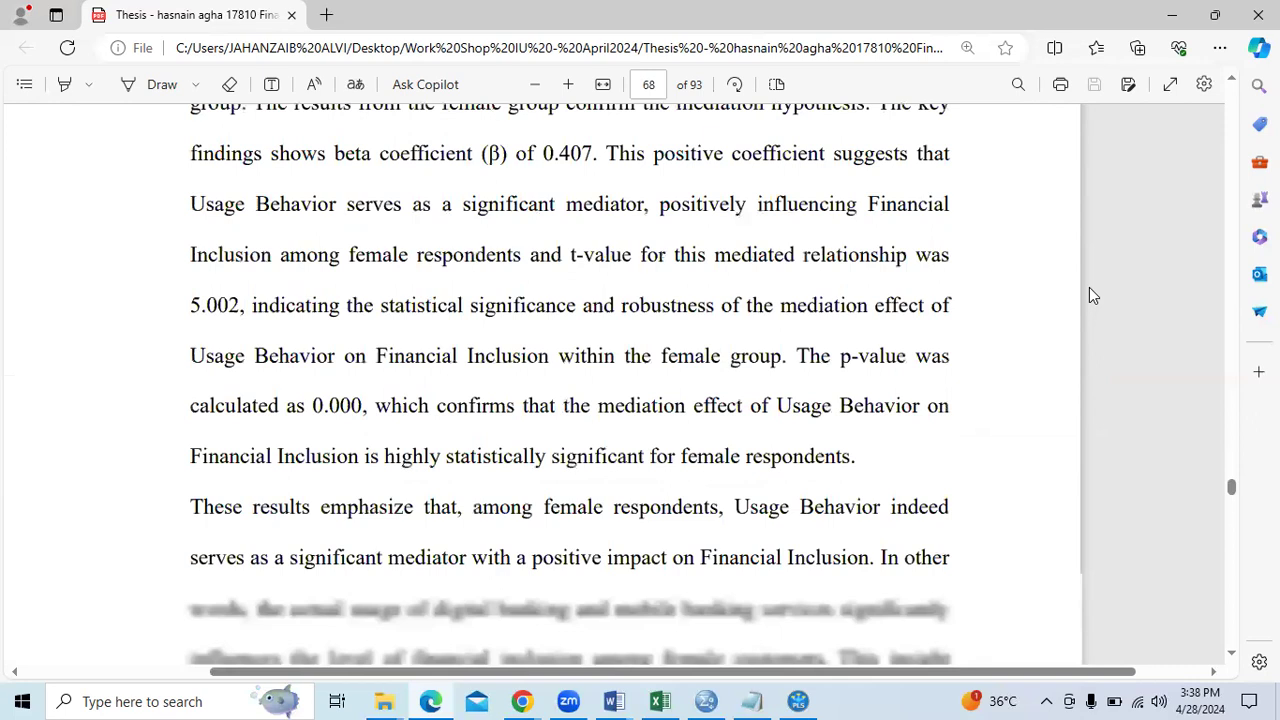
scroll(1092, 295, down, 5)
scroll(1092, 295, down, 5)
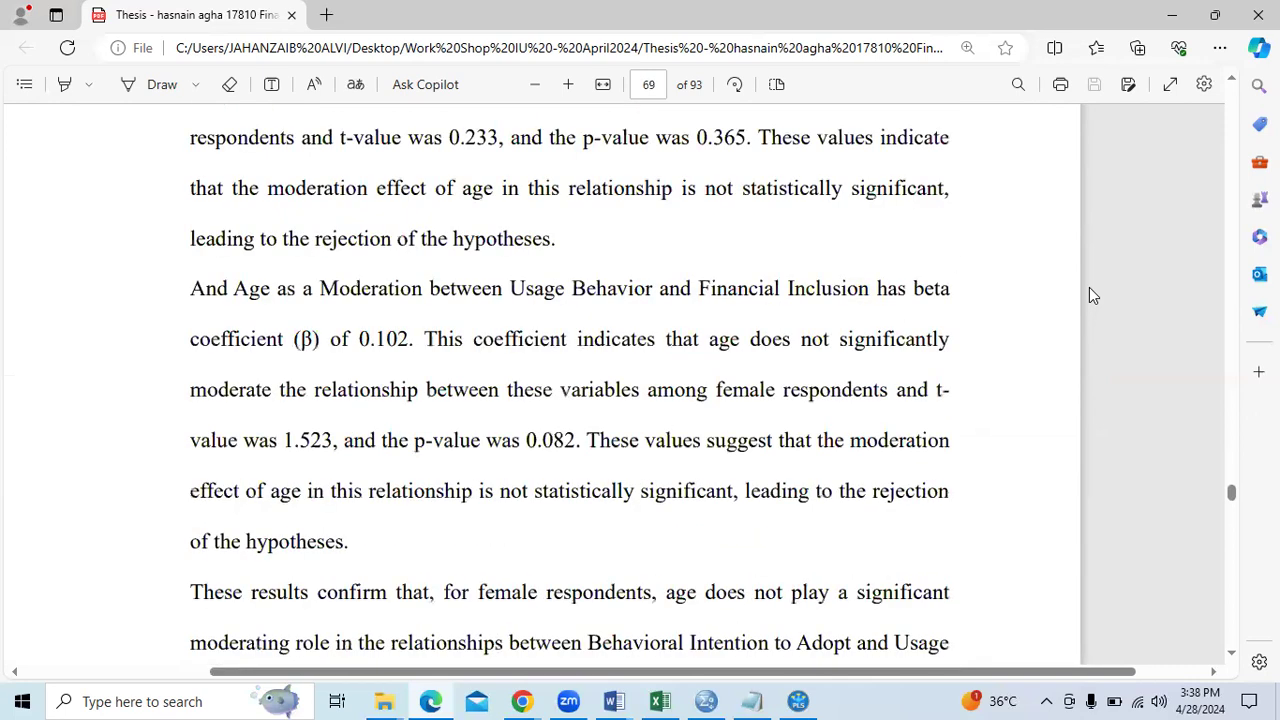
scroll(1092, 295, down, 5)
scroll(1092, 295, down, 5)
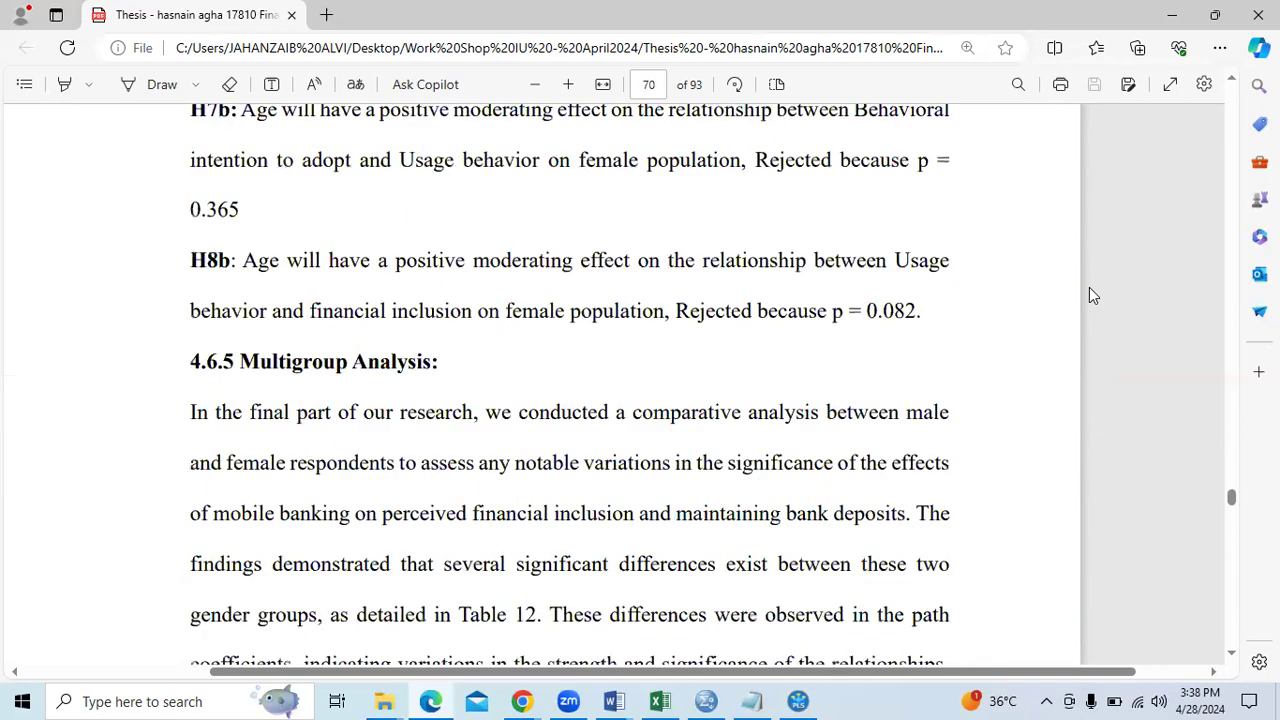
Examine Table 12, Multigroup analysis (N = 301), and skim the Chapter 5 conclusion and recommendations
scroll(1092, 295, down, 5)
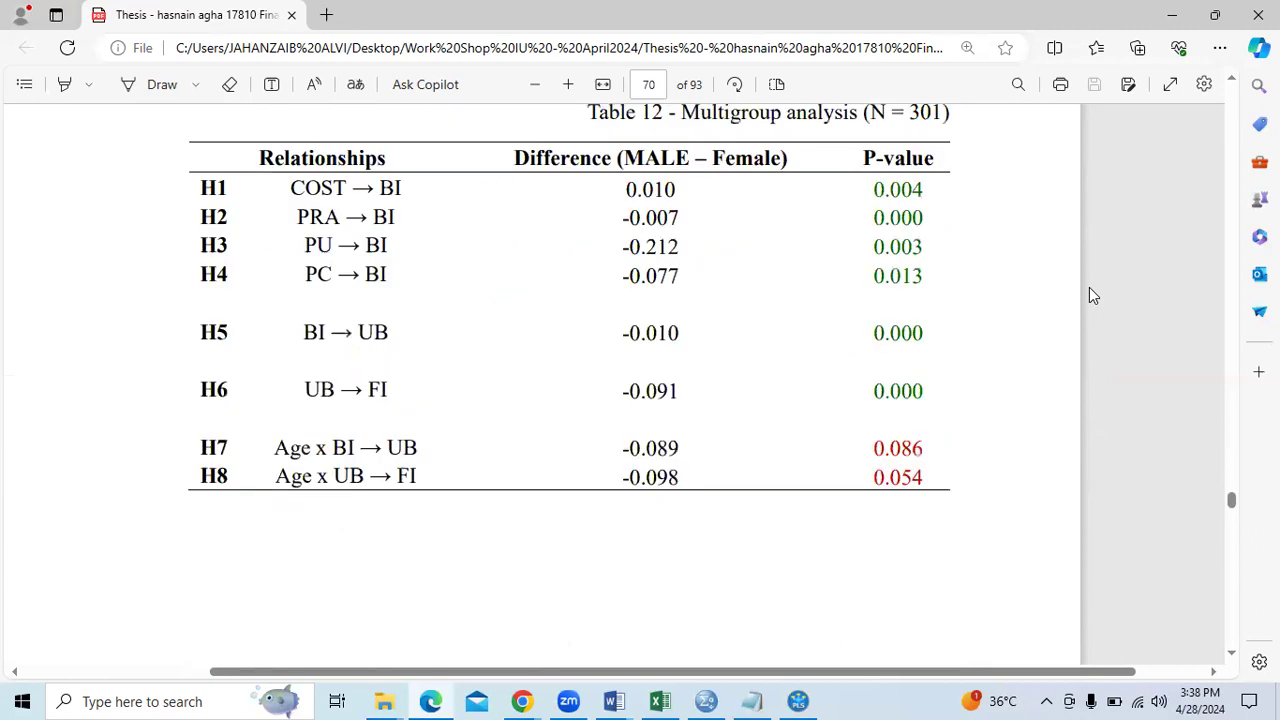
scroll(1092, 295, up, 1)
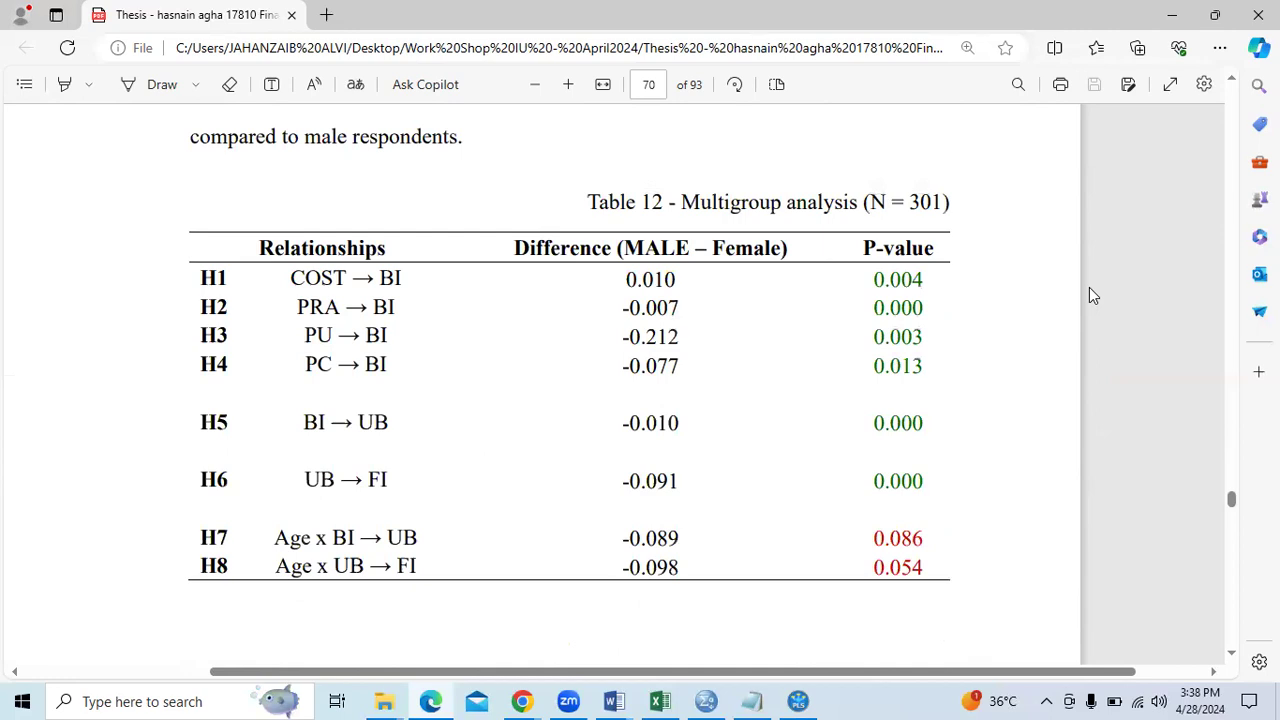
scroll(1093, 295, down, 5)
scroll(1093, 295, down, 5)
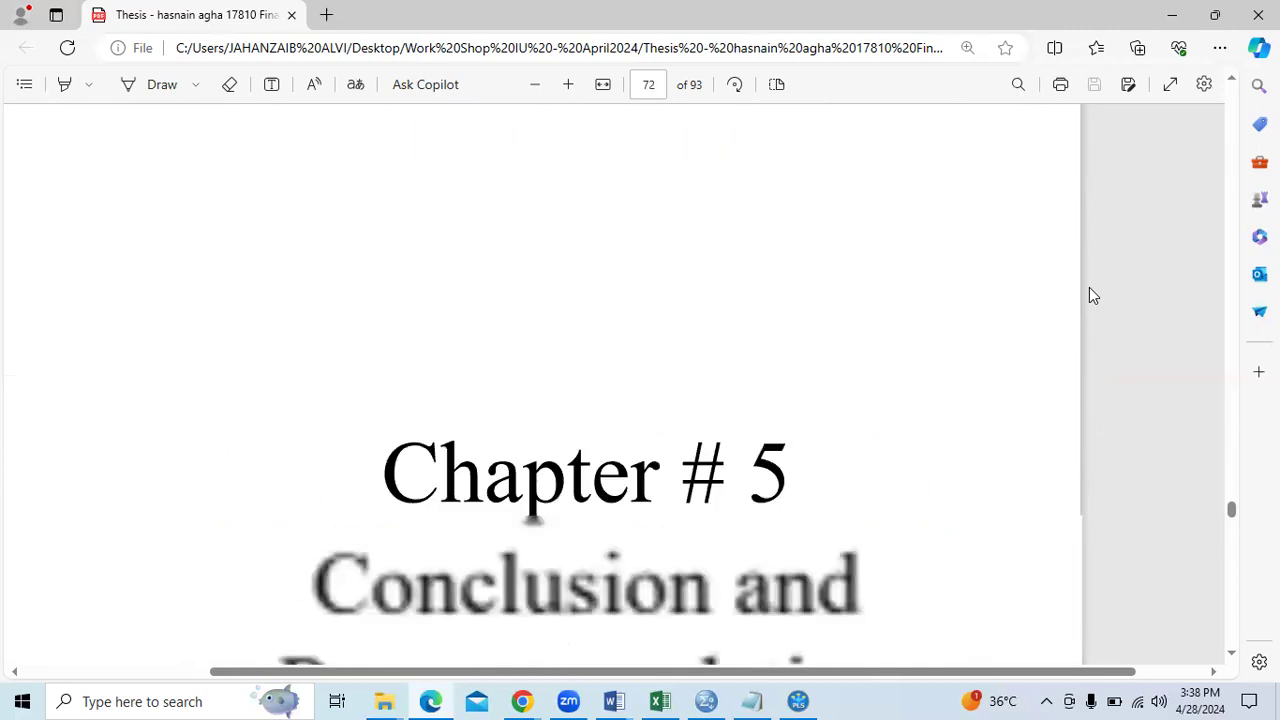
scroll(1093, 295, down, 5)
scroll(1089, 288, down, 5)
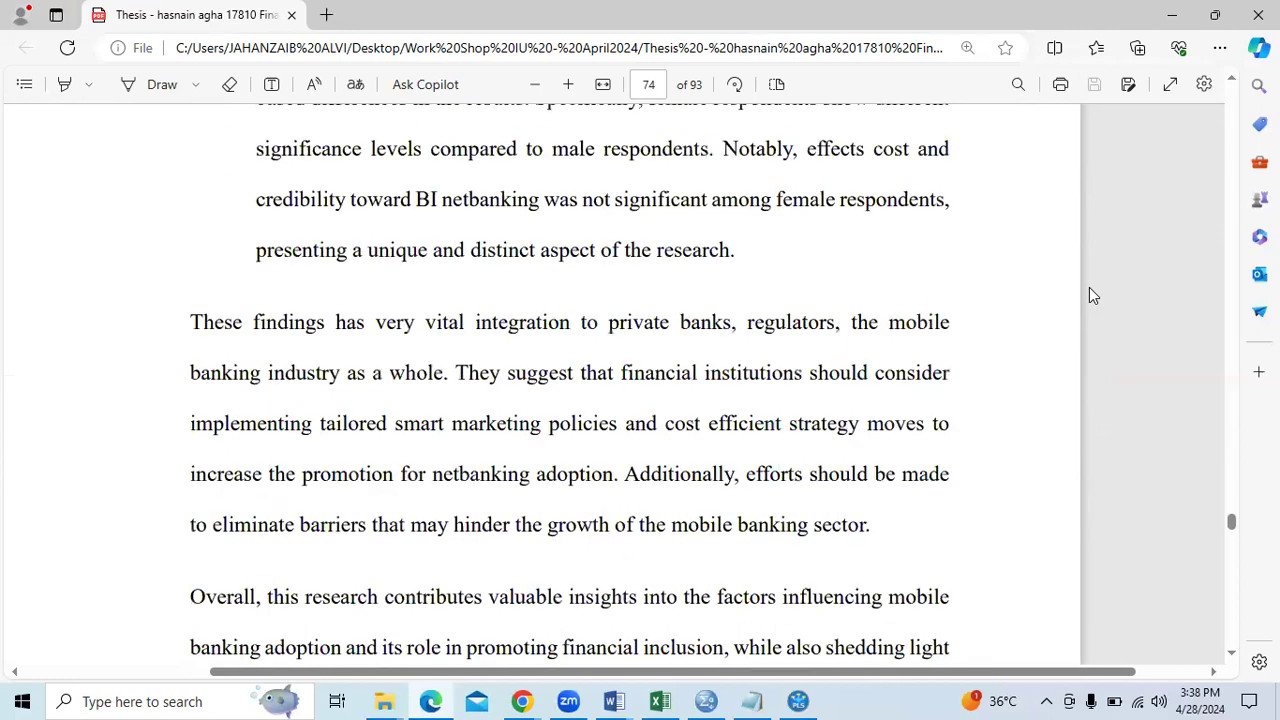
scroll(1089, 288, down, 5)
Switch to Chrome, search for raosoft in a new tab and try to load its sample size calculator page
click(529, 694)
click(603, 650)
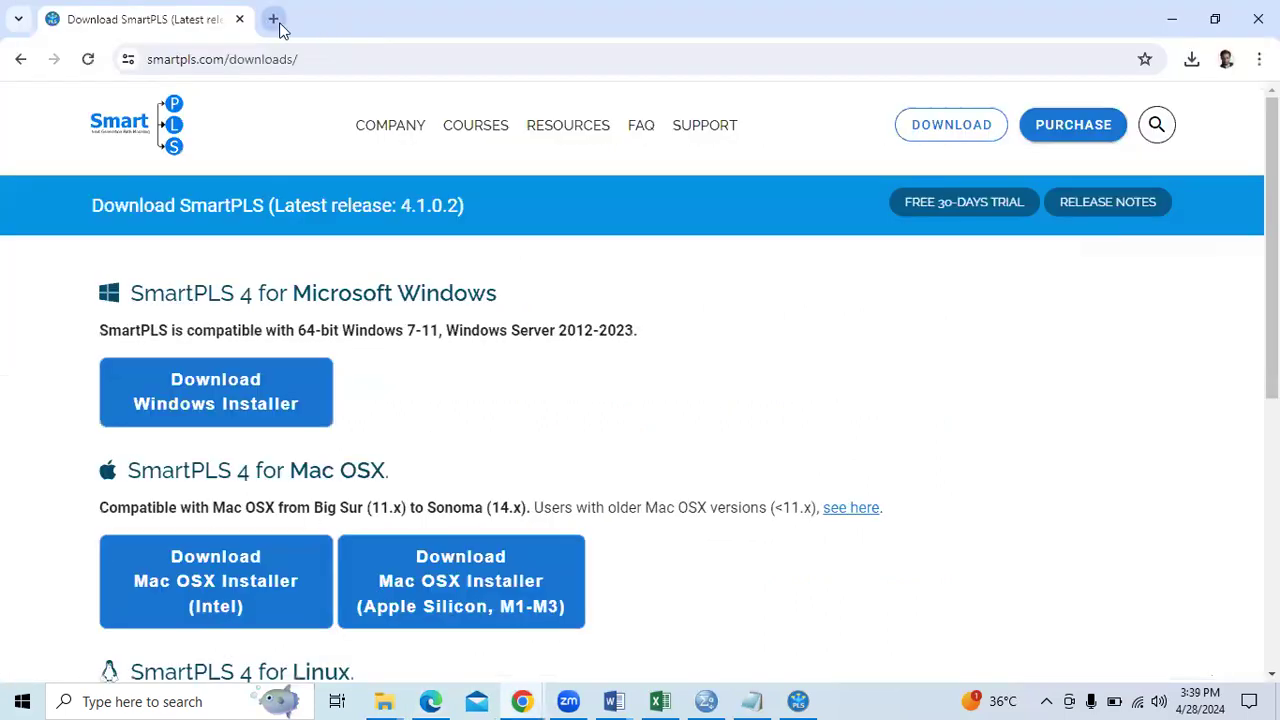
click(279, 27)
text(raosp)
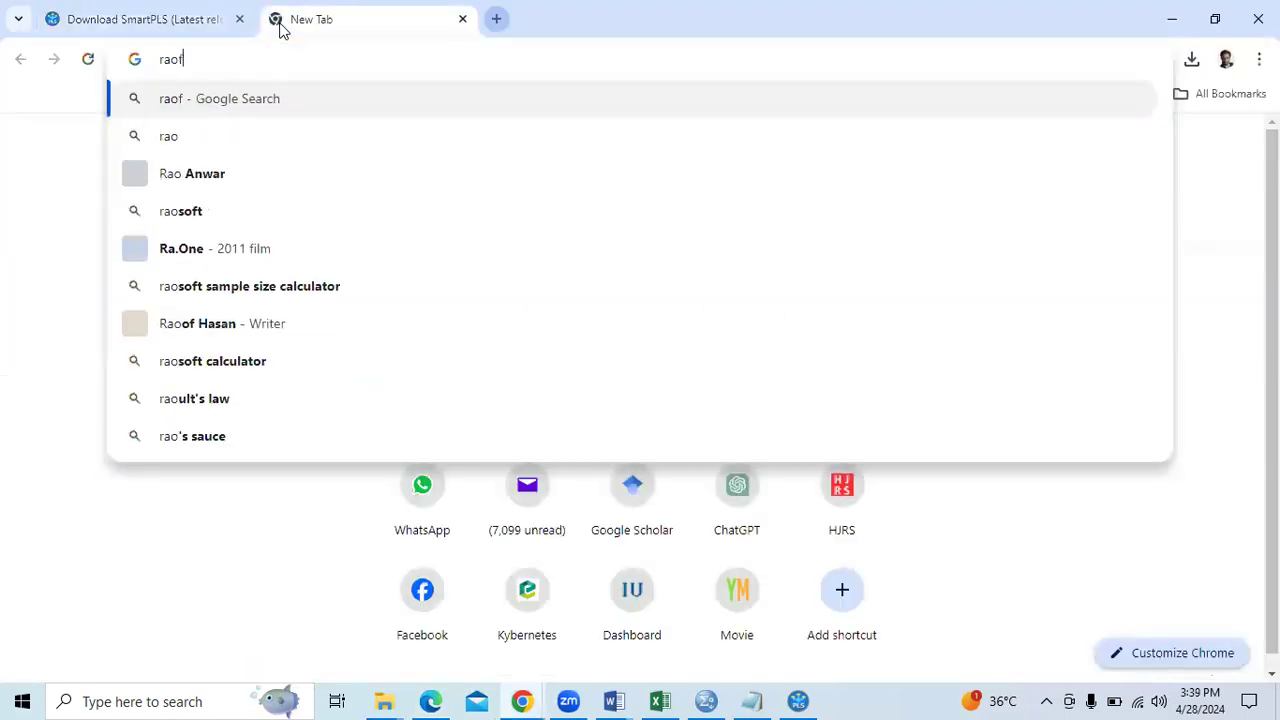
key(BackSpace)
text(oft)
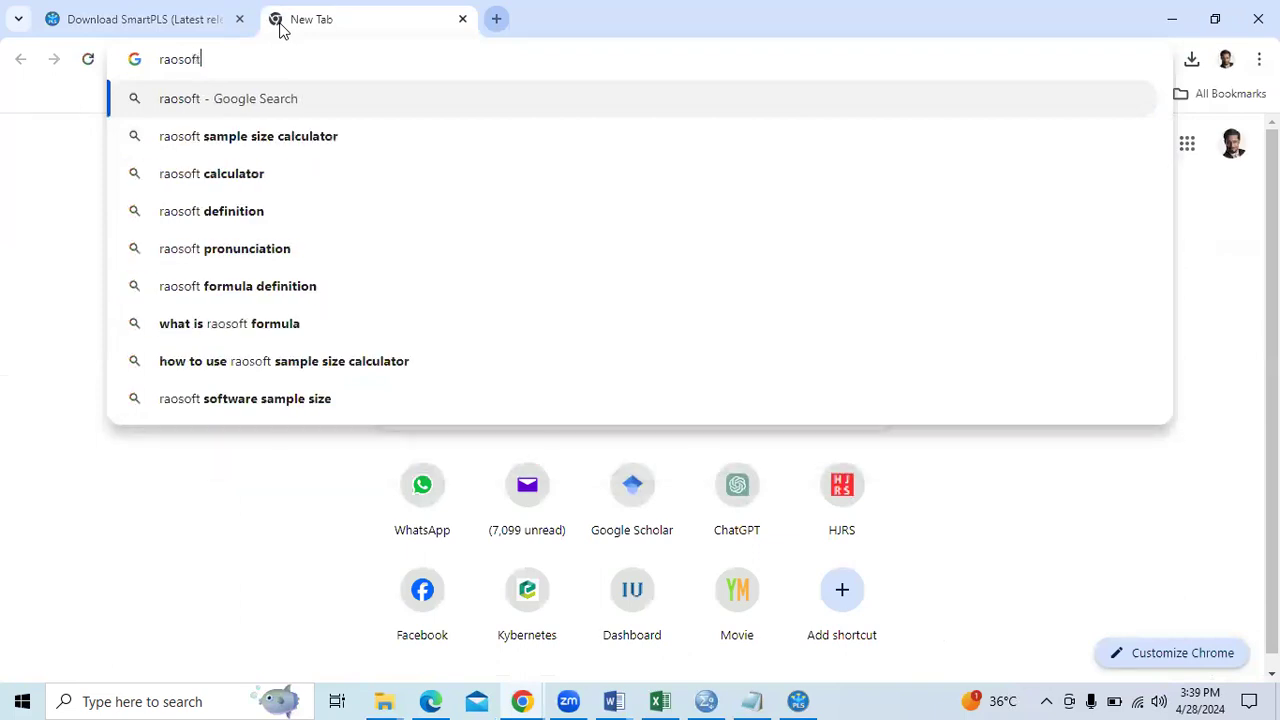
key(Return)
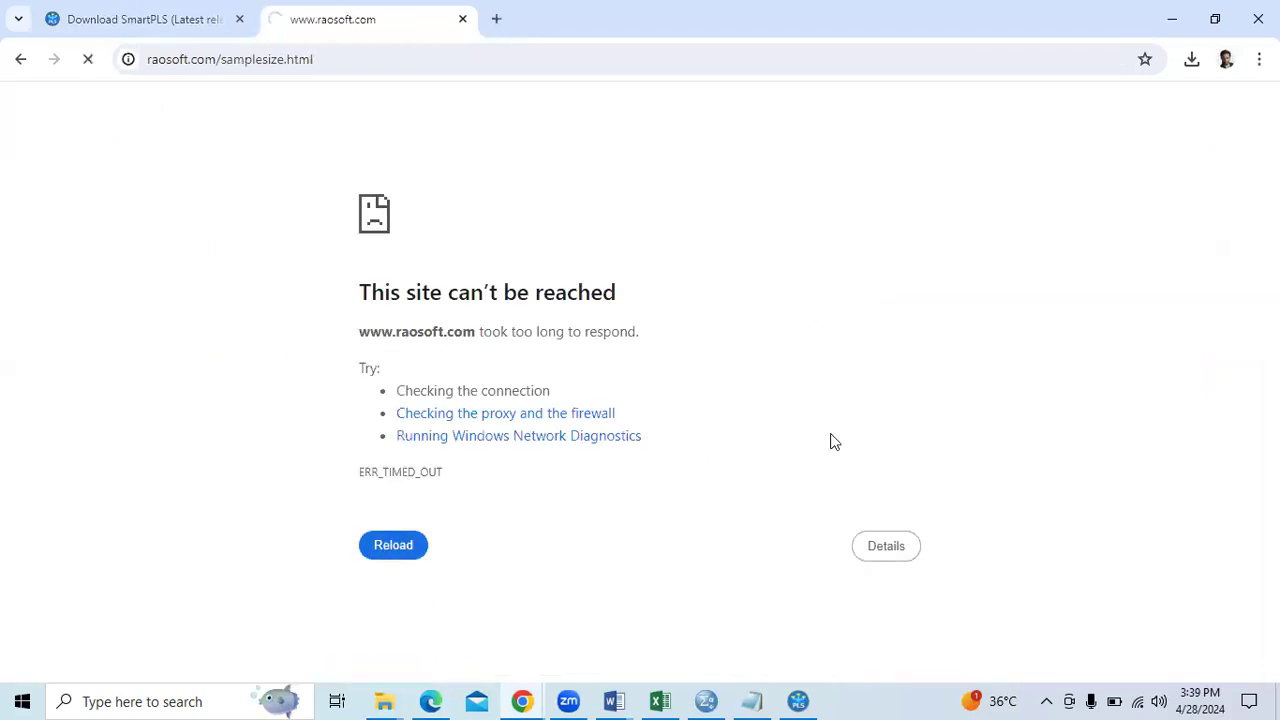
click(404, 545)
Search for a Sobel test calculator in a new tab, open the quantpsy.org and DanielSoper.com results in separate tabs, and show the quantpsy.org page
click(497, 19)
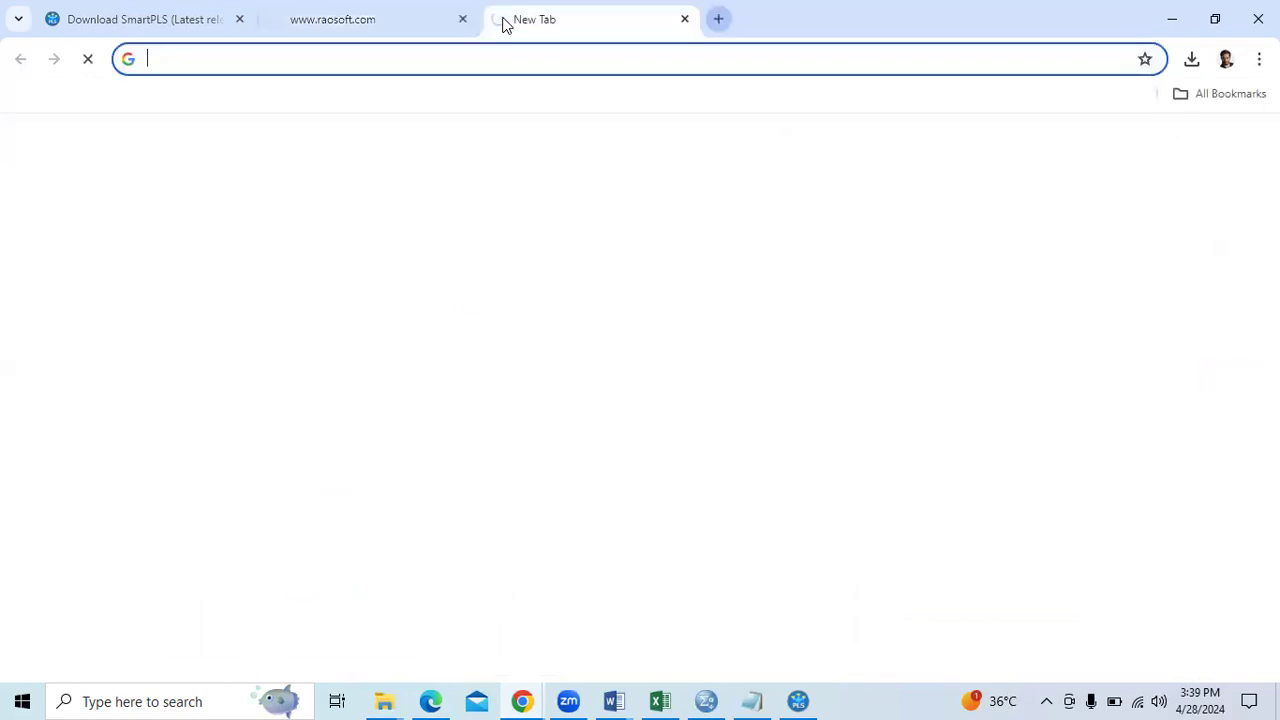
text(sobel te)
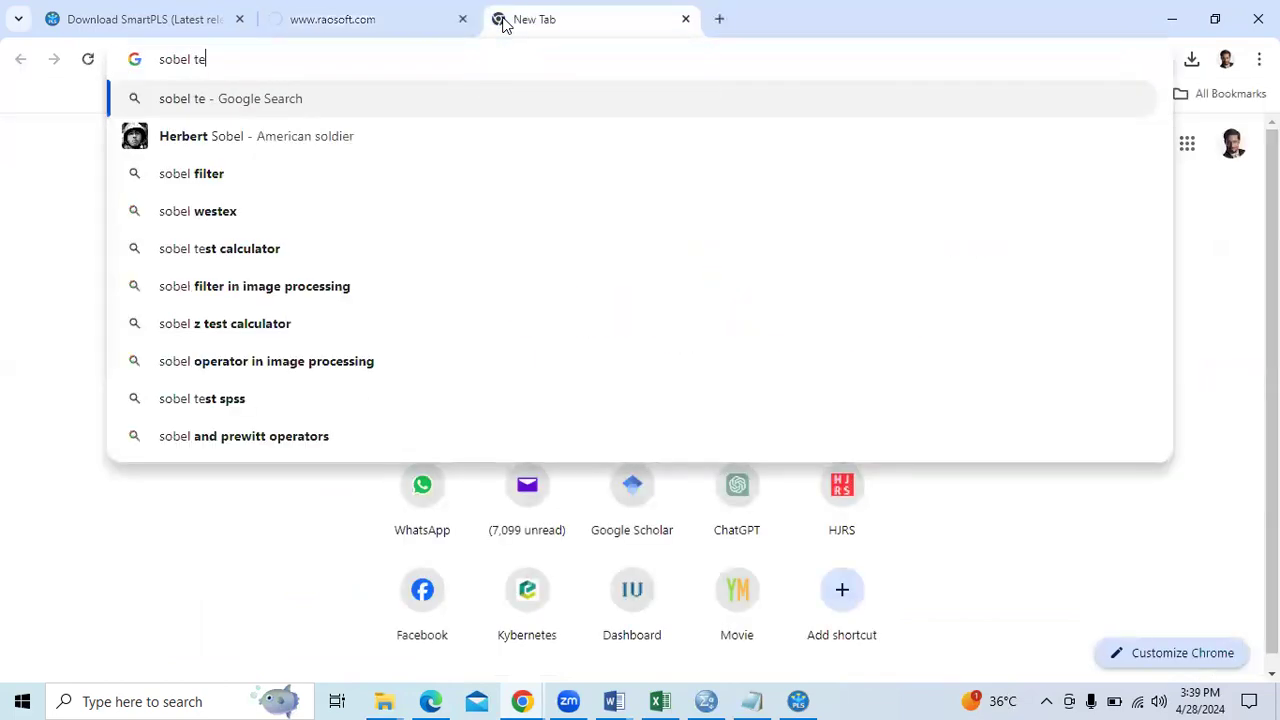
text(st sa)
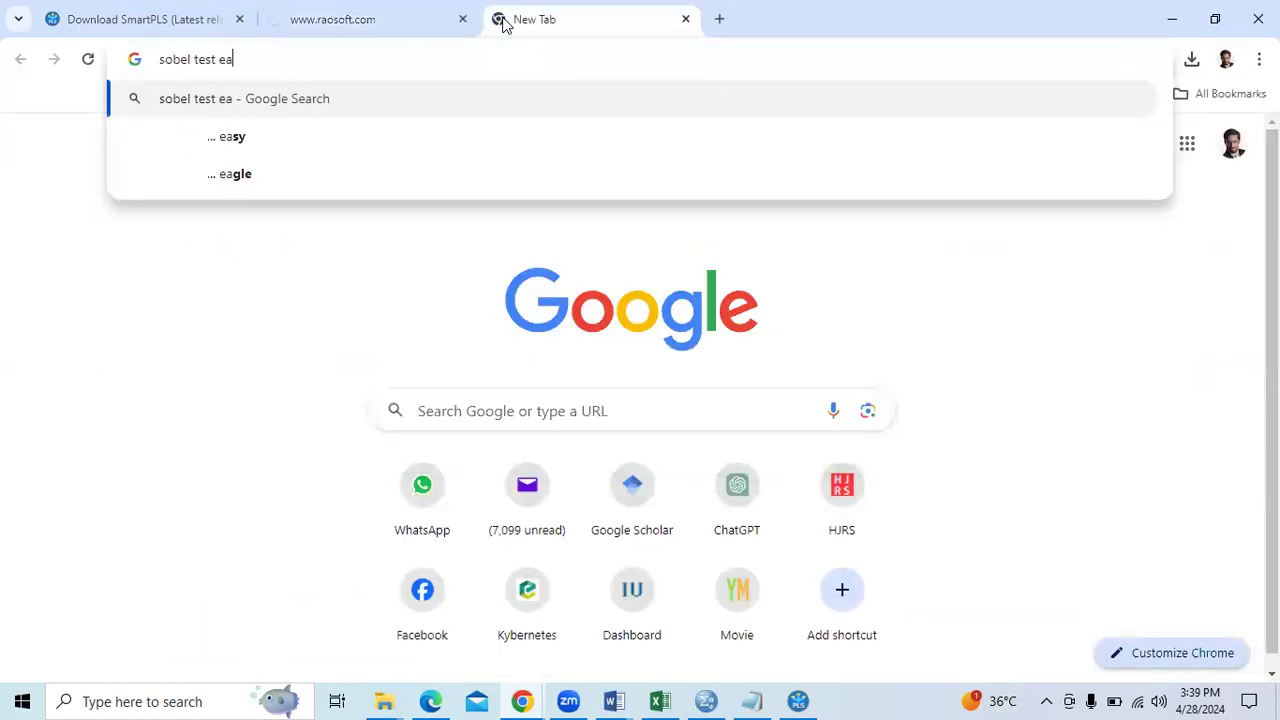
key(BackSpace)
key(BackSpace)
text(ca)
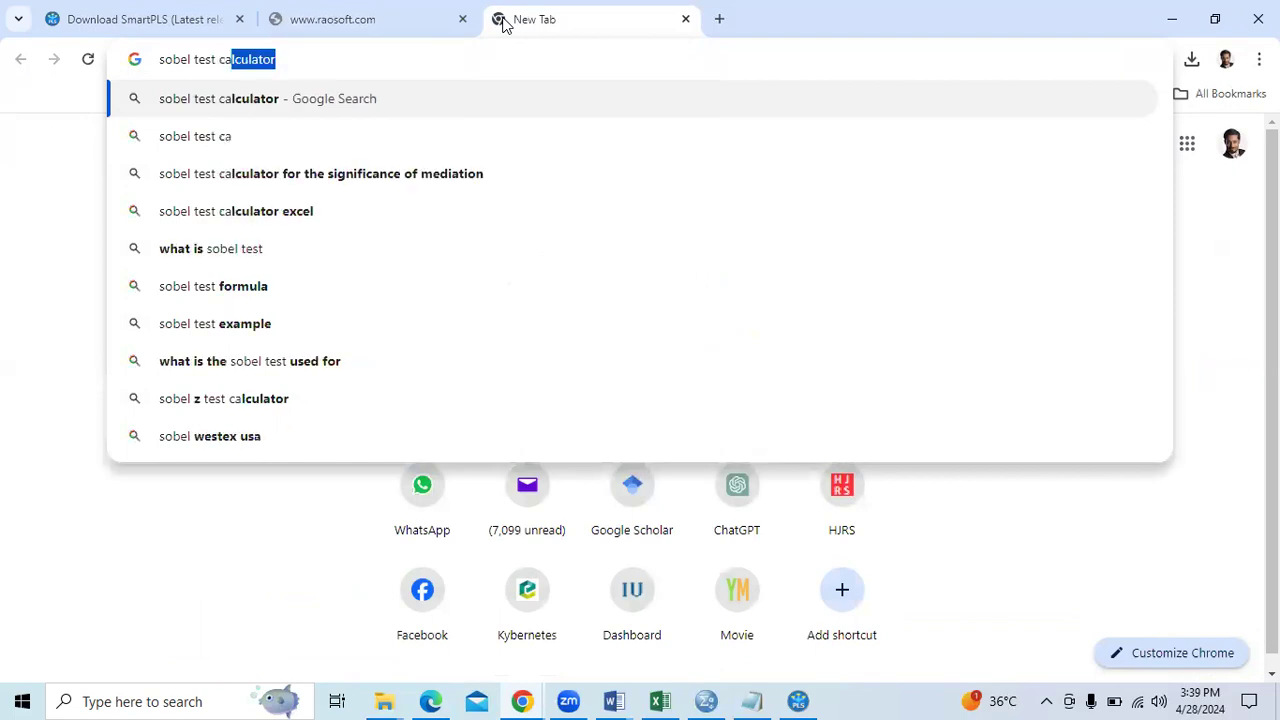
key(Return)
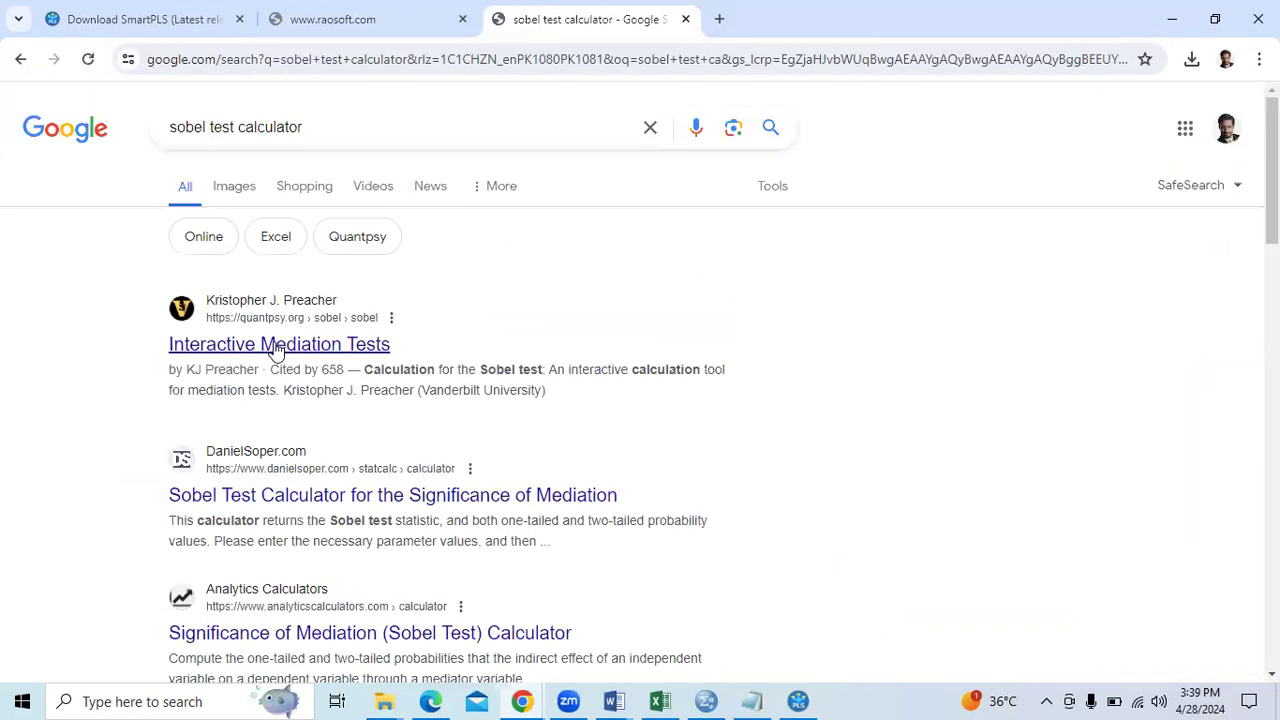
middle_click(277, 345)
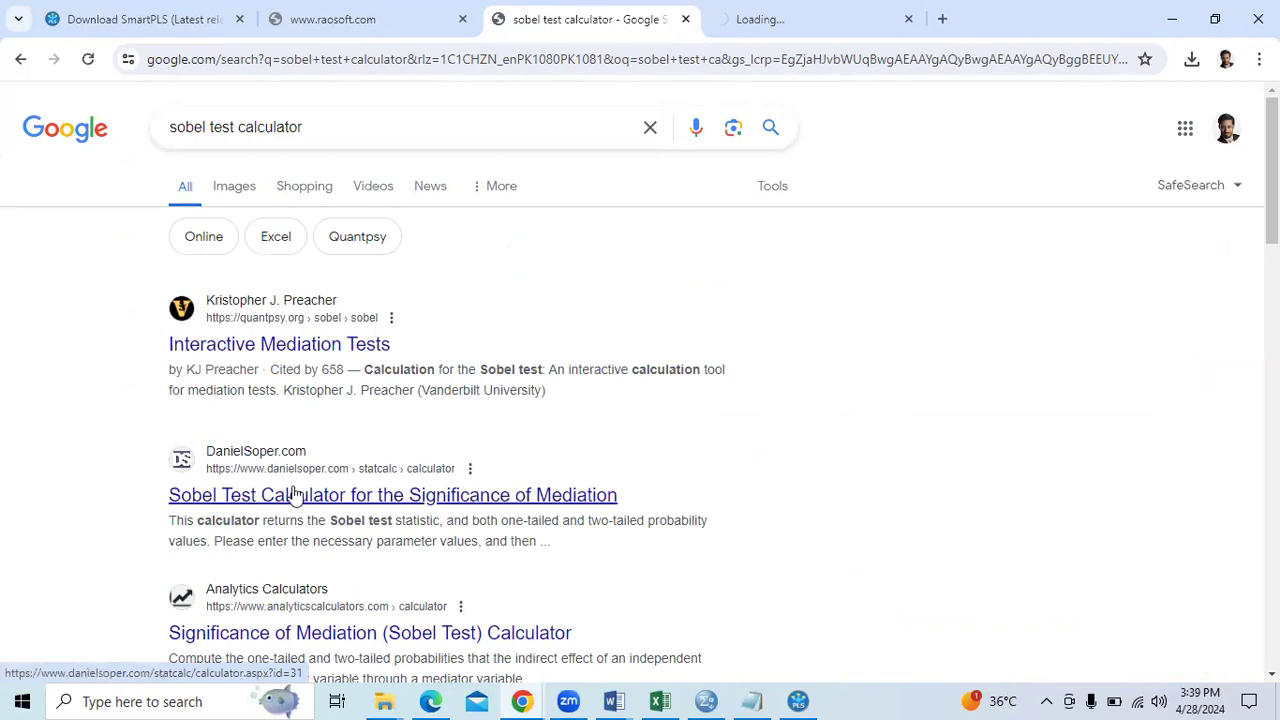
middle_click(292, 494)
click(677, 17)
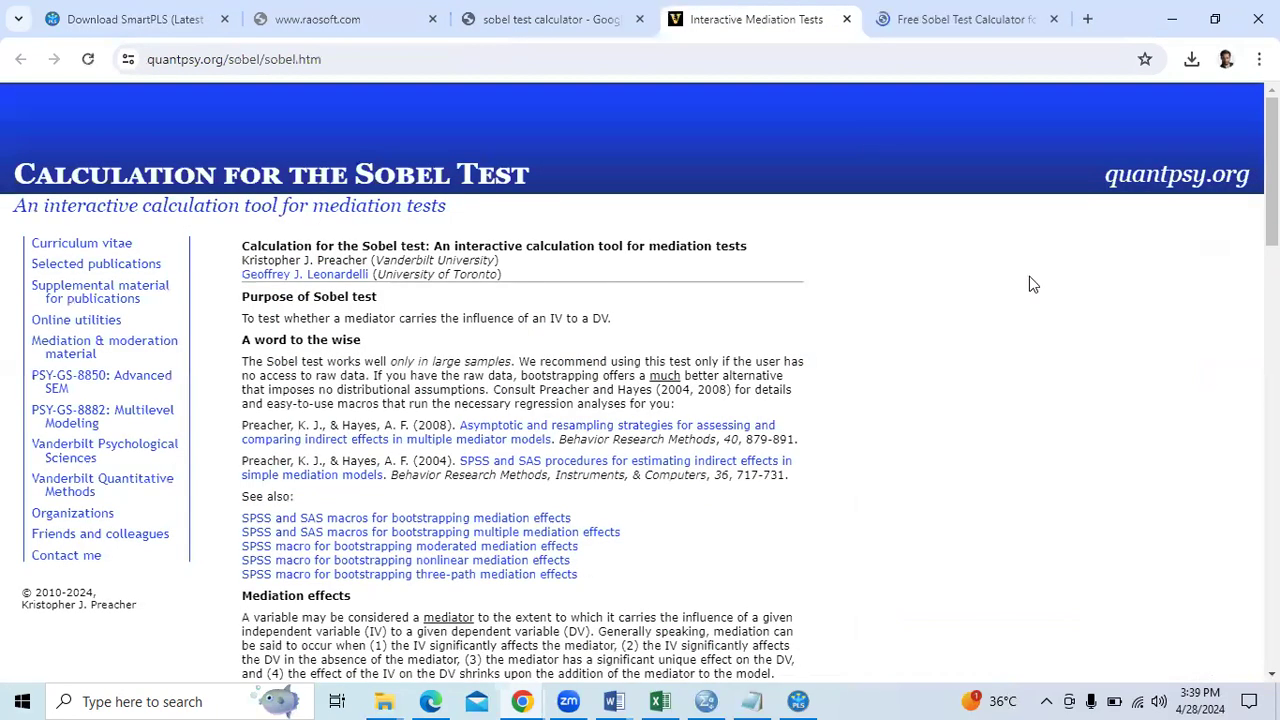
Examine the Sobel test page's mediation diagram, input tables and equations, highlight the 1986 and 1982 source citations, and view the reference list
scroll(1030, 280, down, 5)
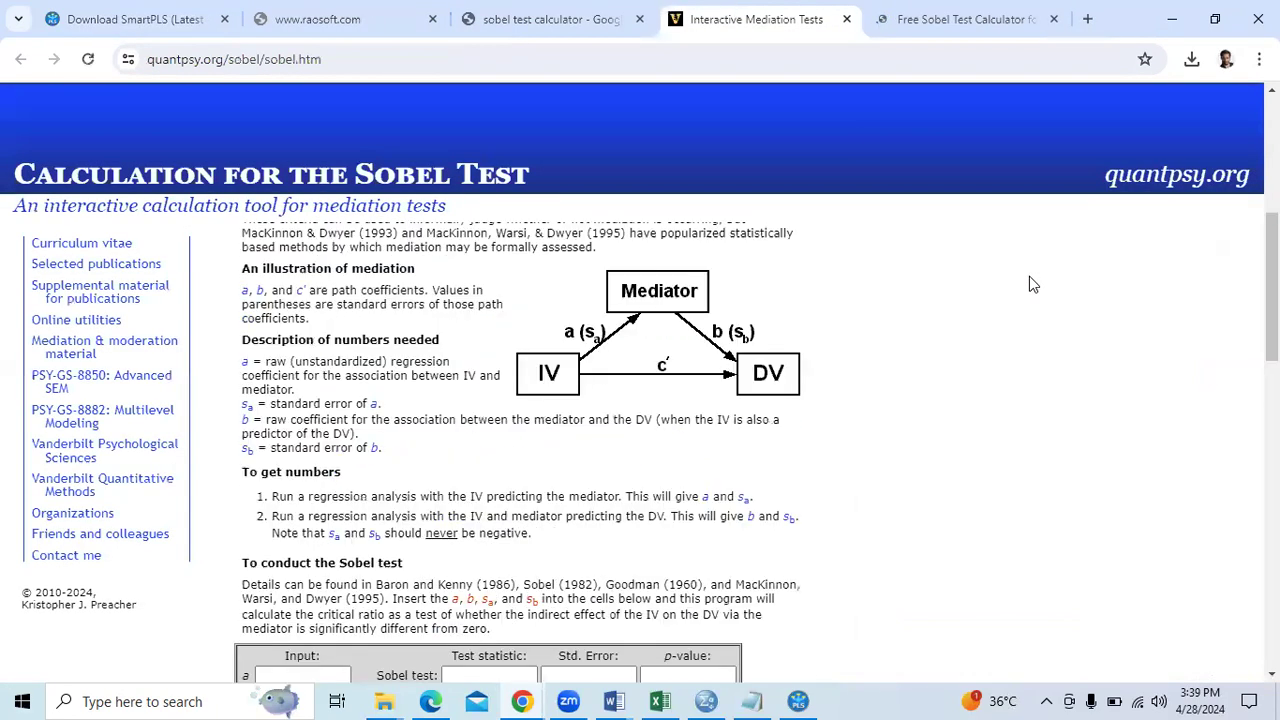
scroll(1029, 276, down, 3)
click(281, 396)
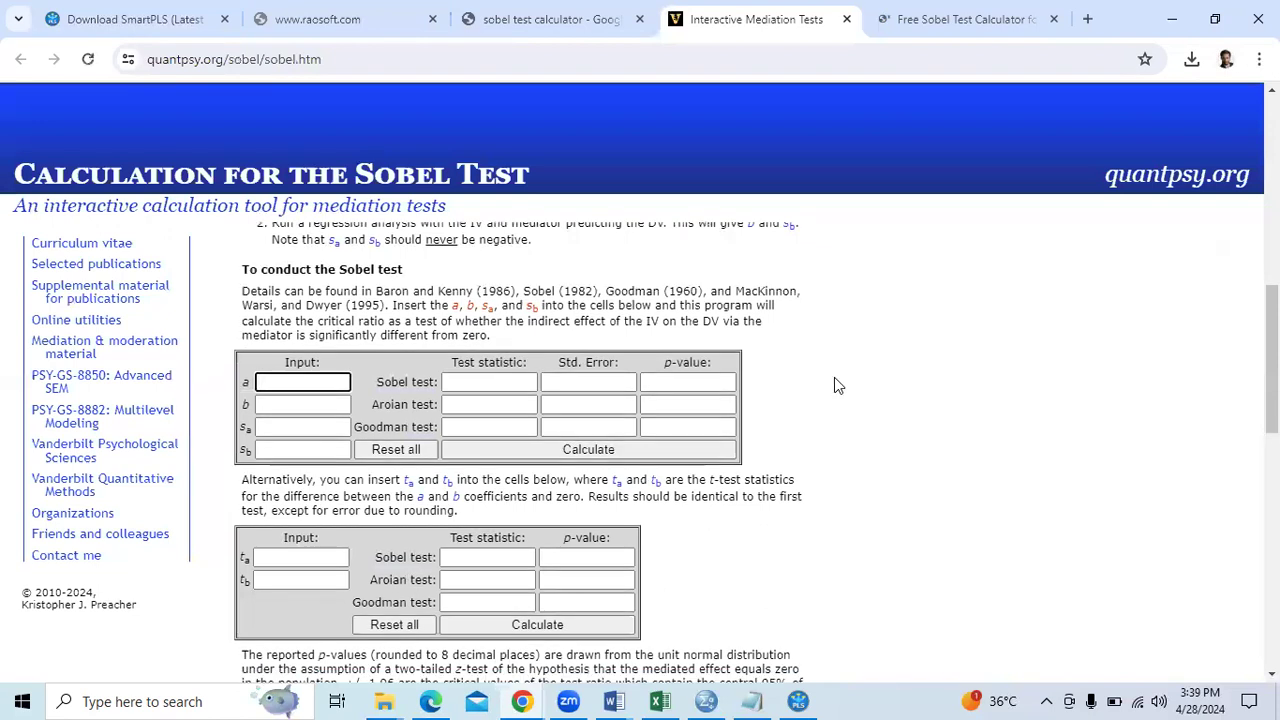
scroll(838, 386, down, 3)
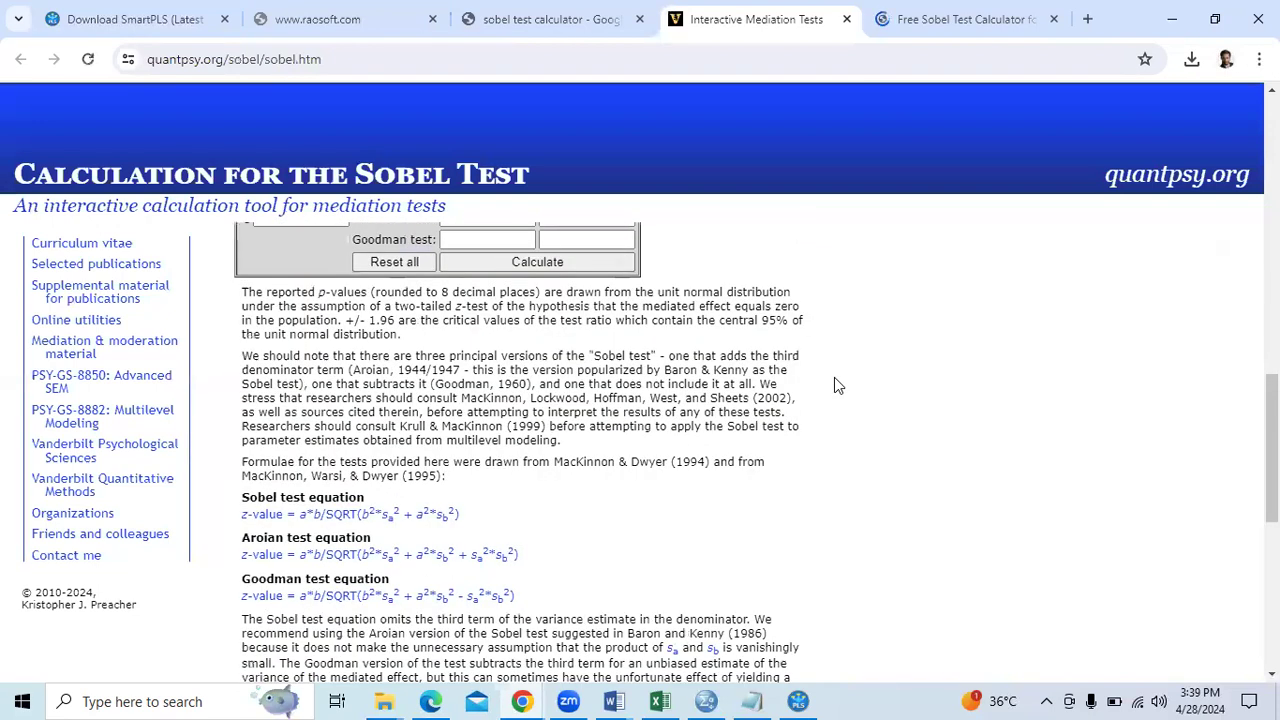
scroll(838, 386, up, 2)
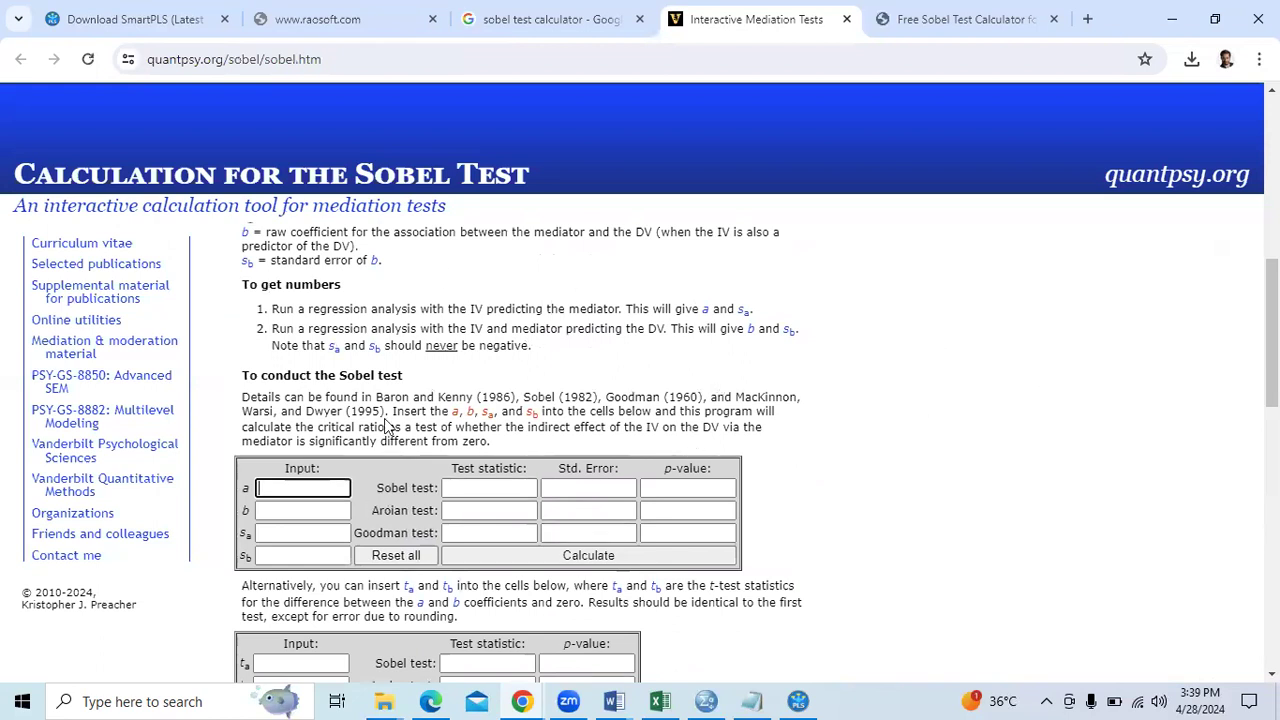
drag(243, 396, 522, 396)
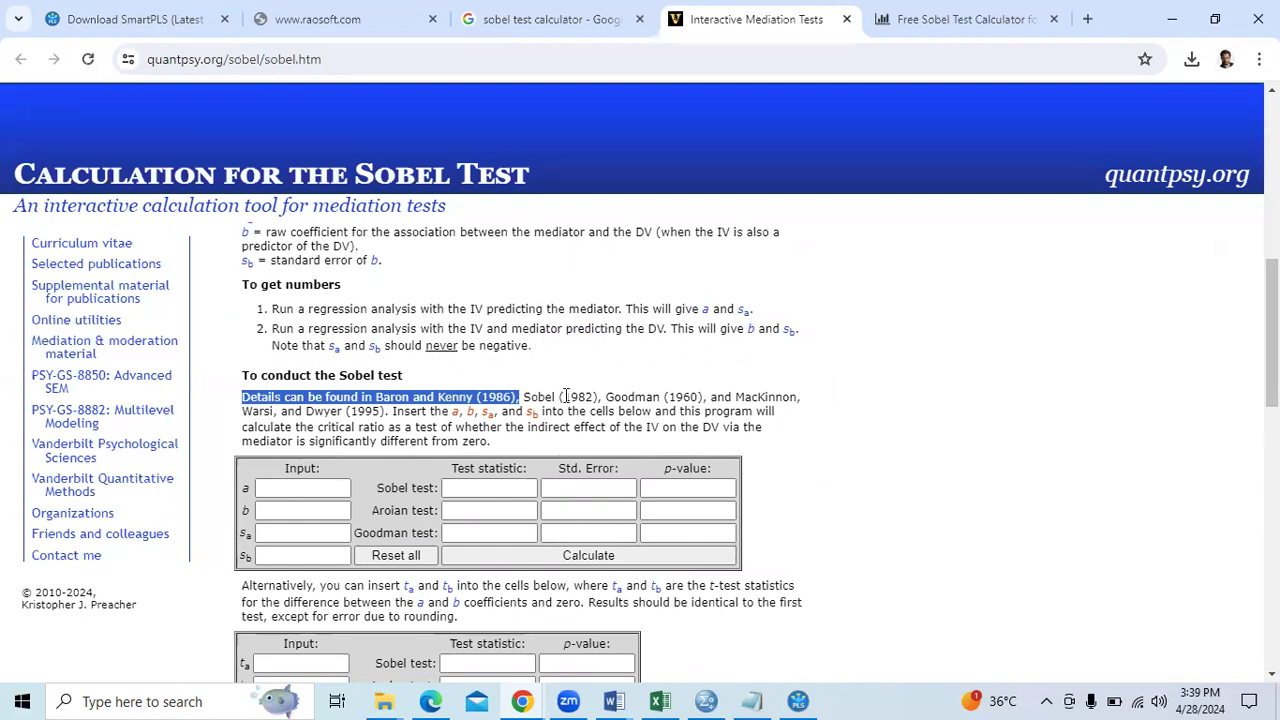
drag(523, 397, 603, 397)
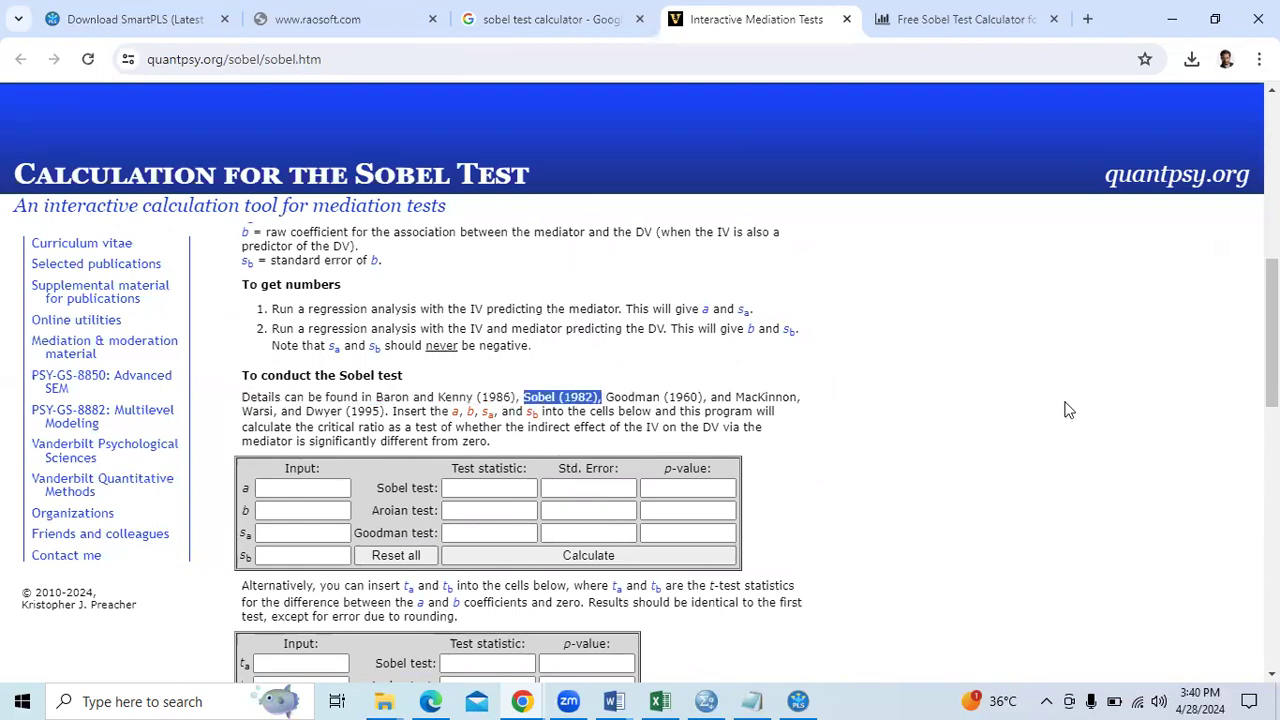
scroll(1068, 410, down, 15)
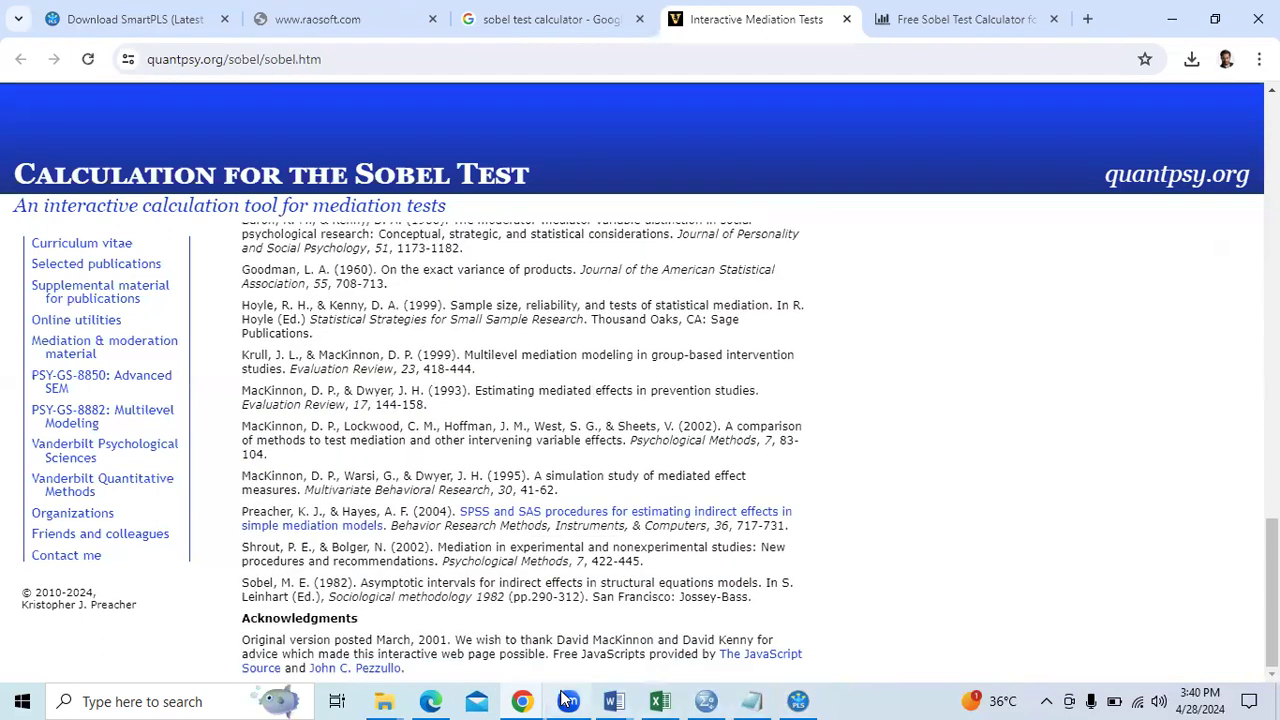
Switch to File Explorer, passing the Zoom recording folder, and show the Work Shop IU - April2024 folder
mouse_move(565, 700)
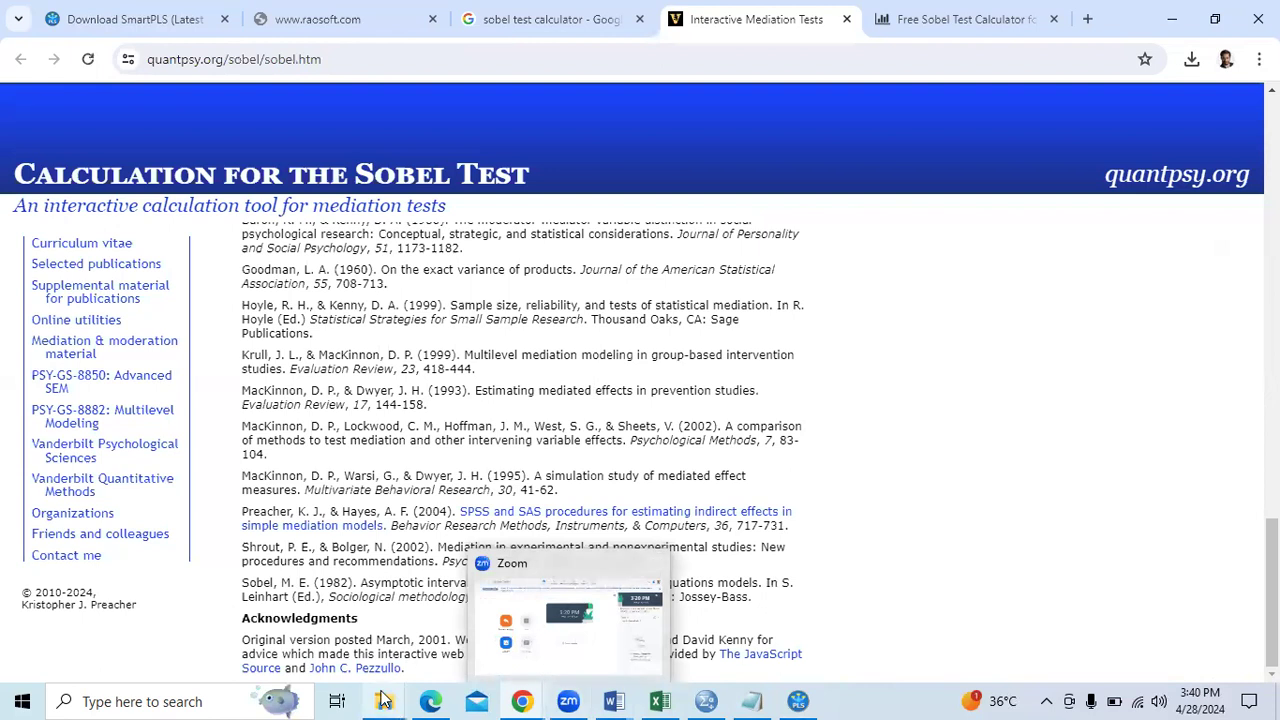
mouse_move(384, 701)
click(545, 605)
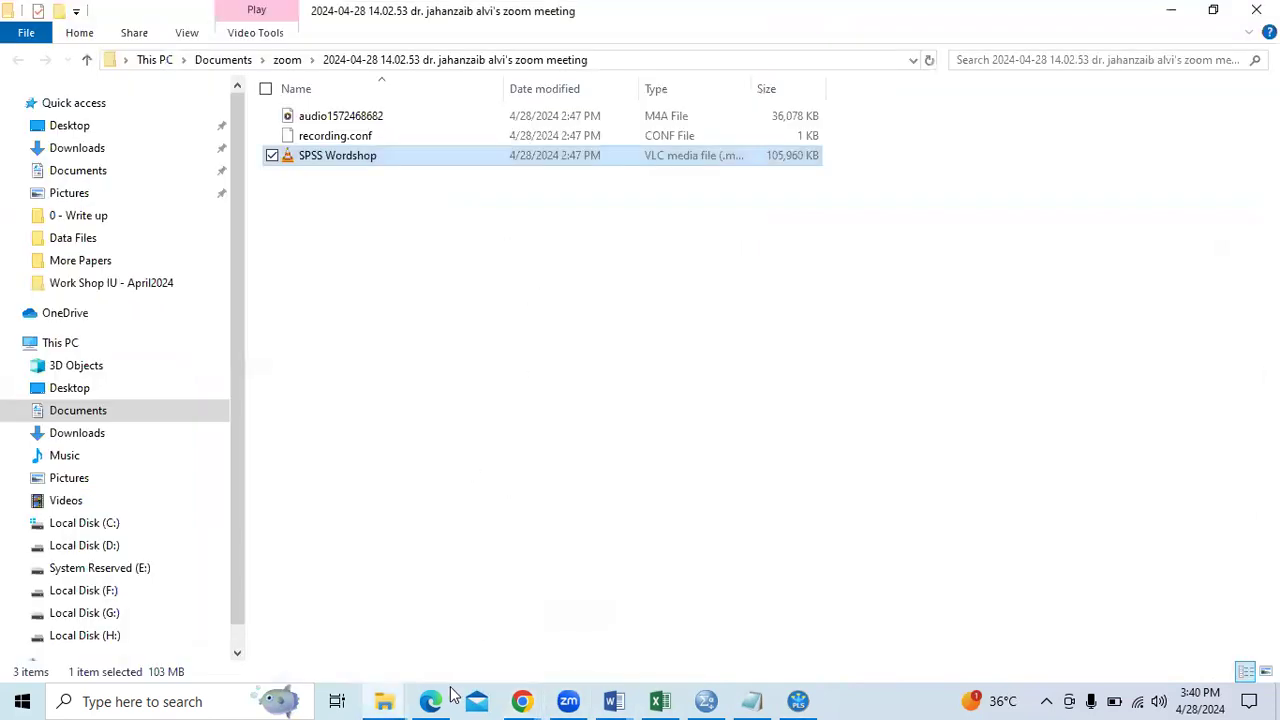
click(398, 627)
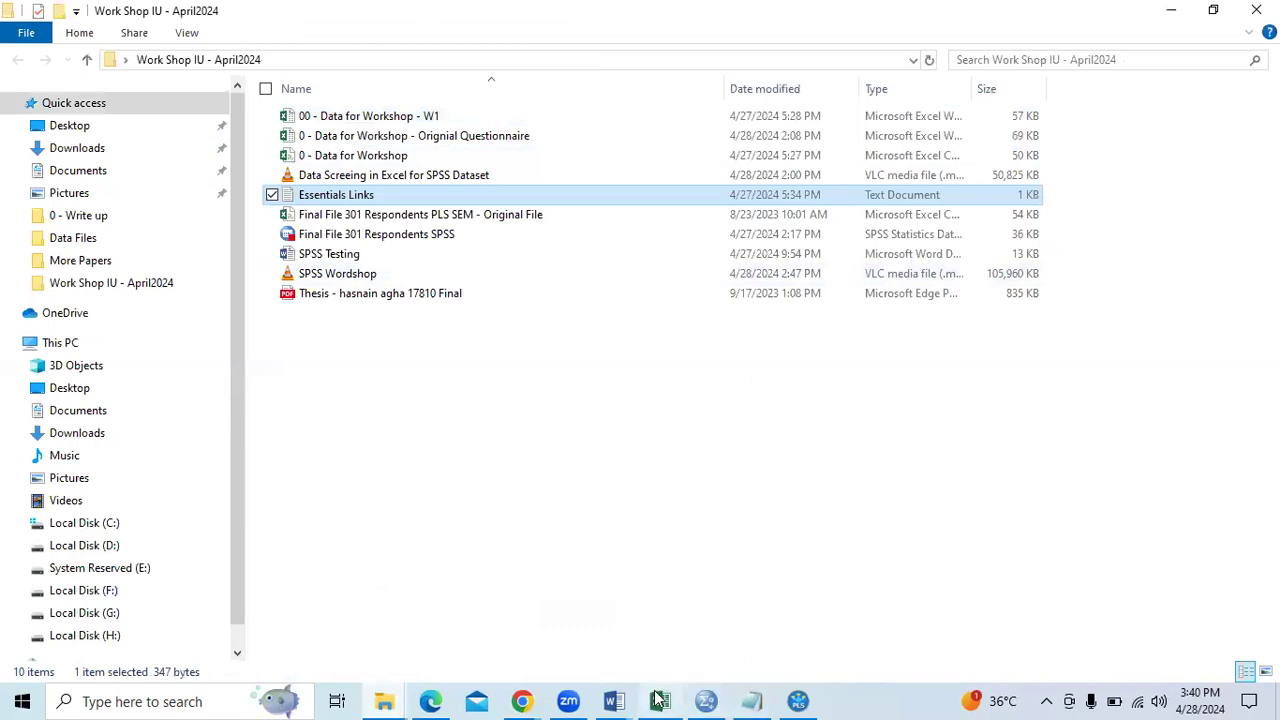
mouse_move(578, 699)
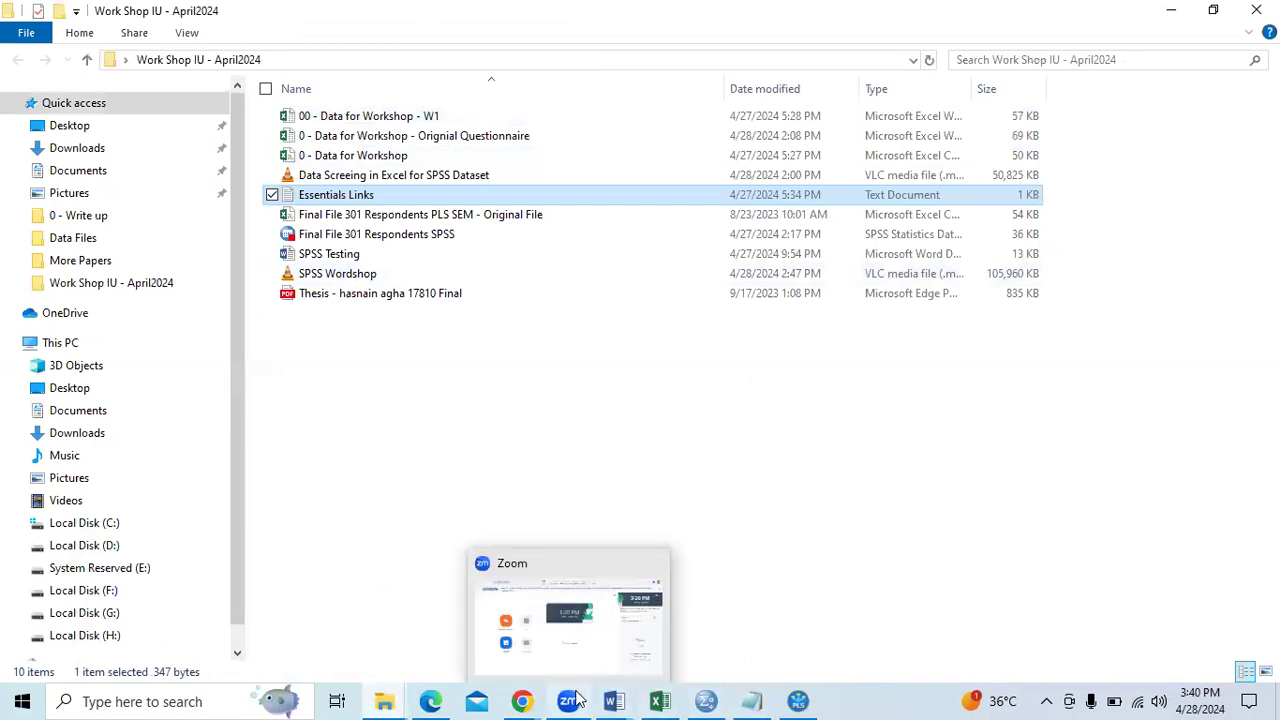